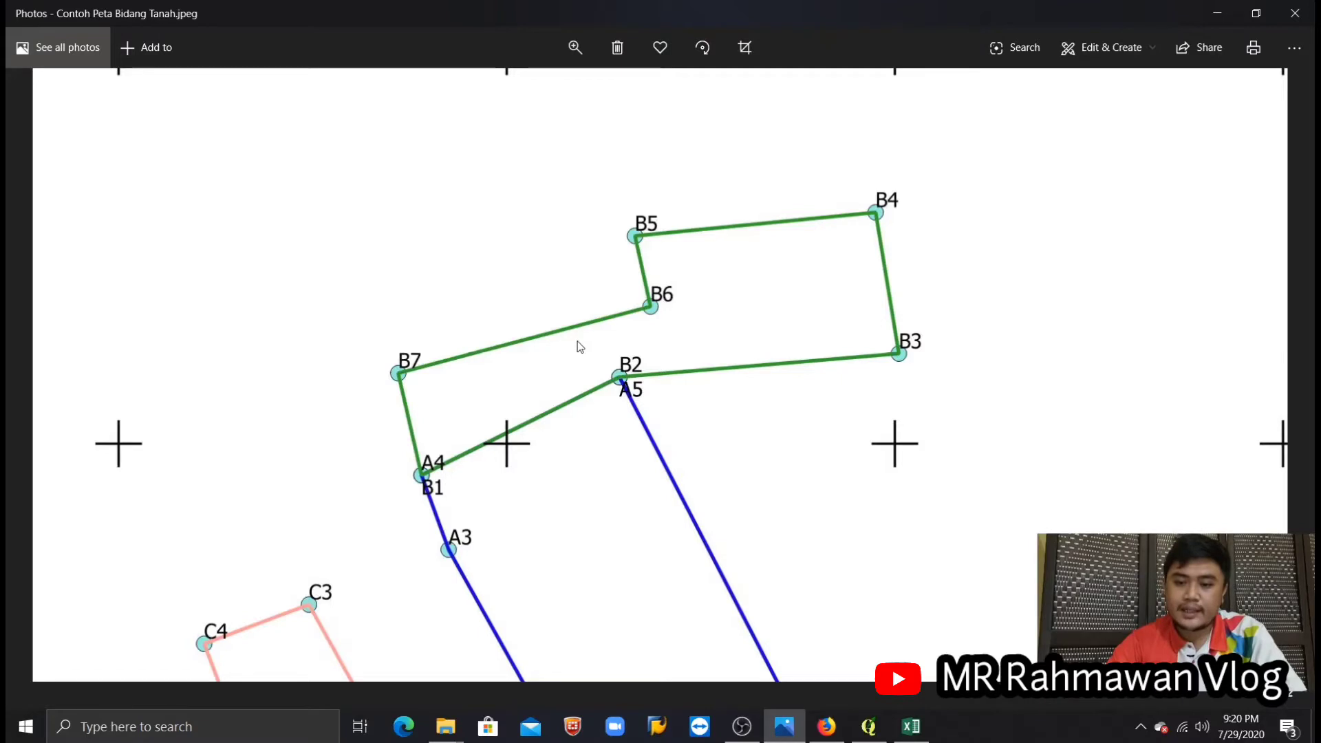
Step: Examine the land parcel boundaries and labelled corner points A to E in the example parcel map image
scroll(578, 347, down, 2)
drag(639, 468, 694, 320)
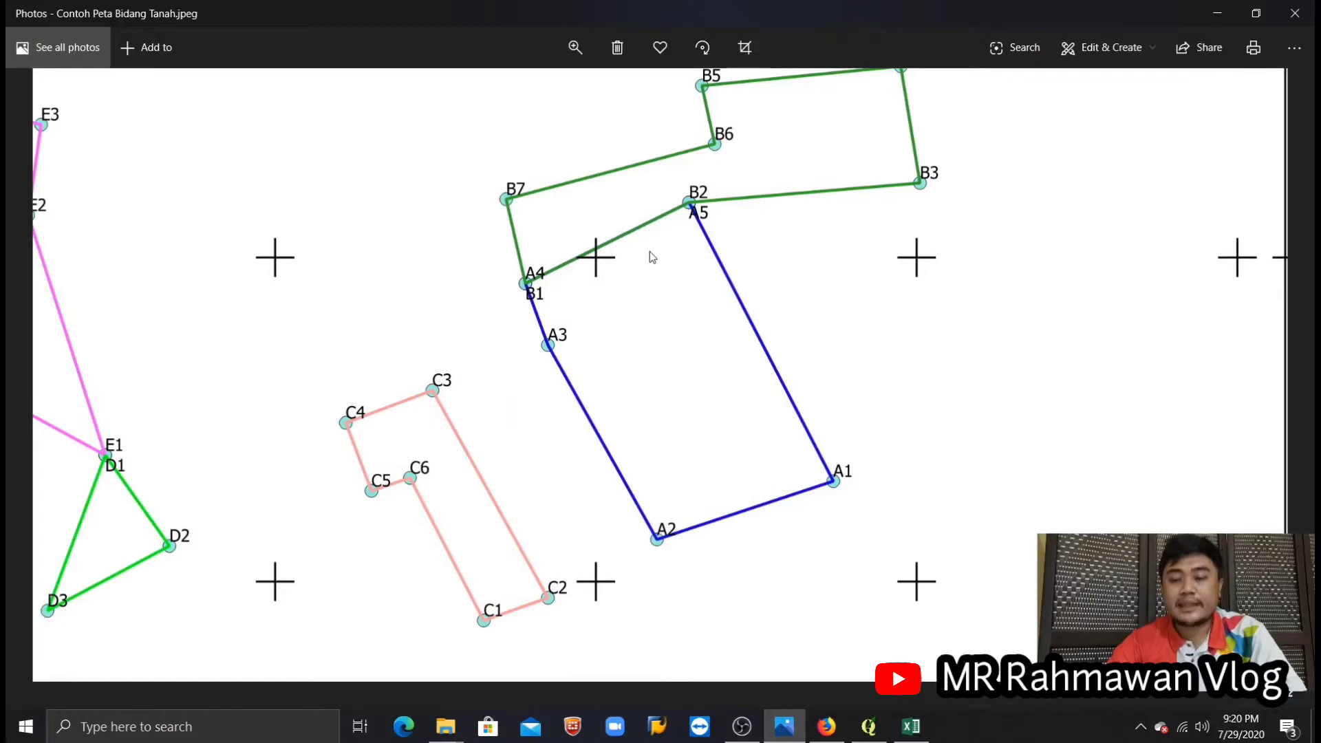
scroll(702, 359, up, 1)
scroll(702, 359, down, 1)
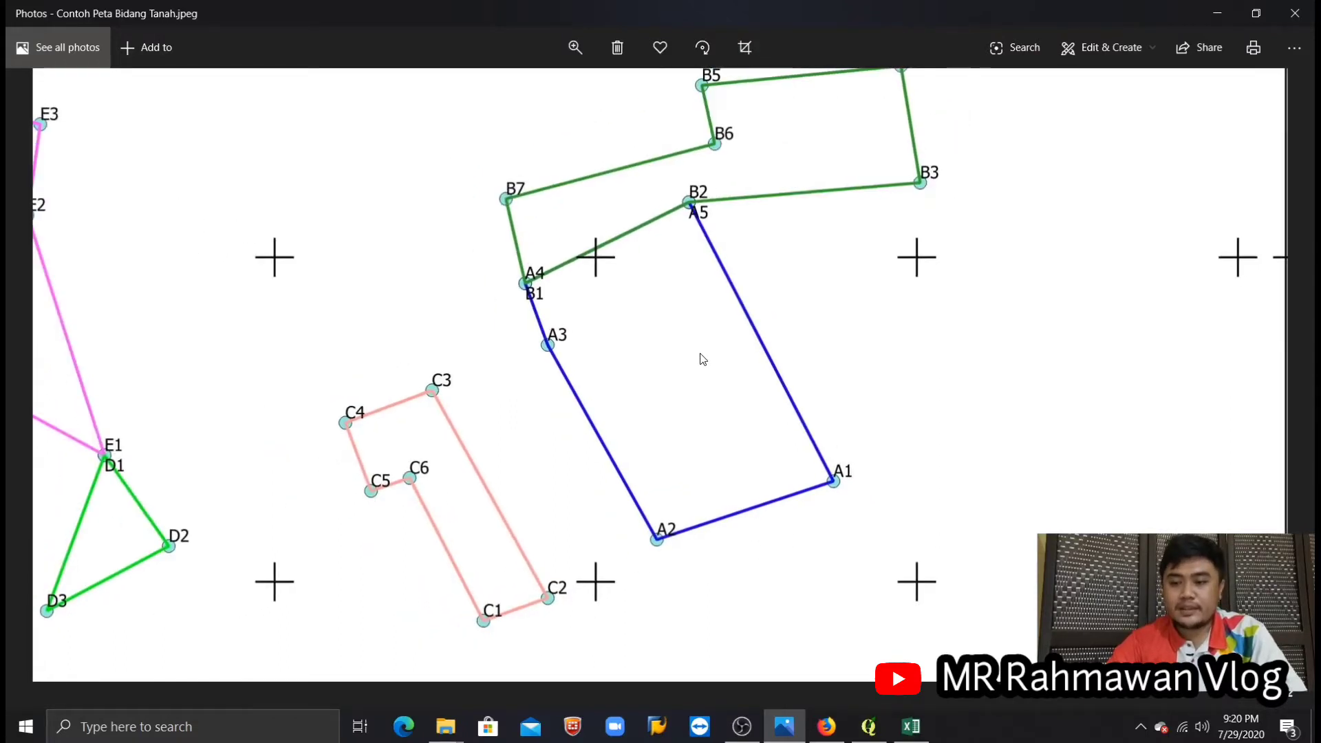
scroll(703, 359, down, 1)
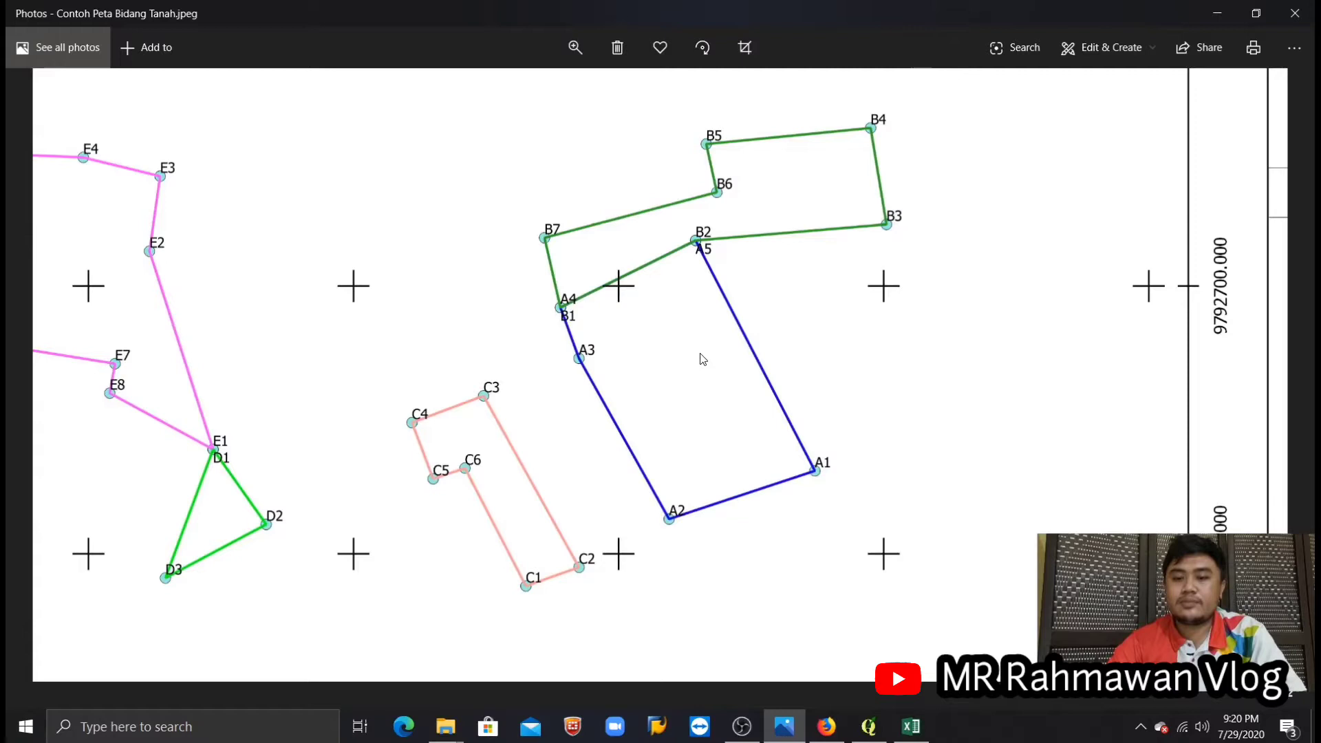
scroll(499, 351, down, 1)
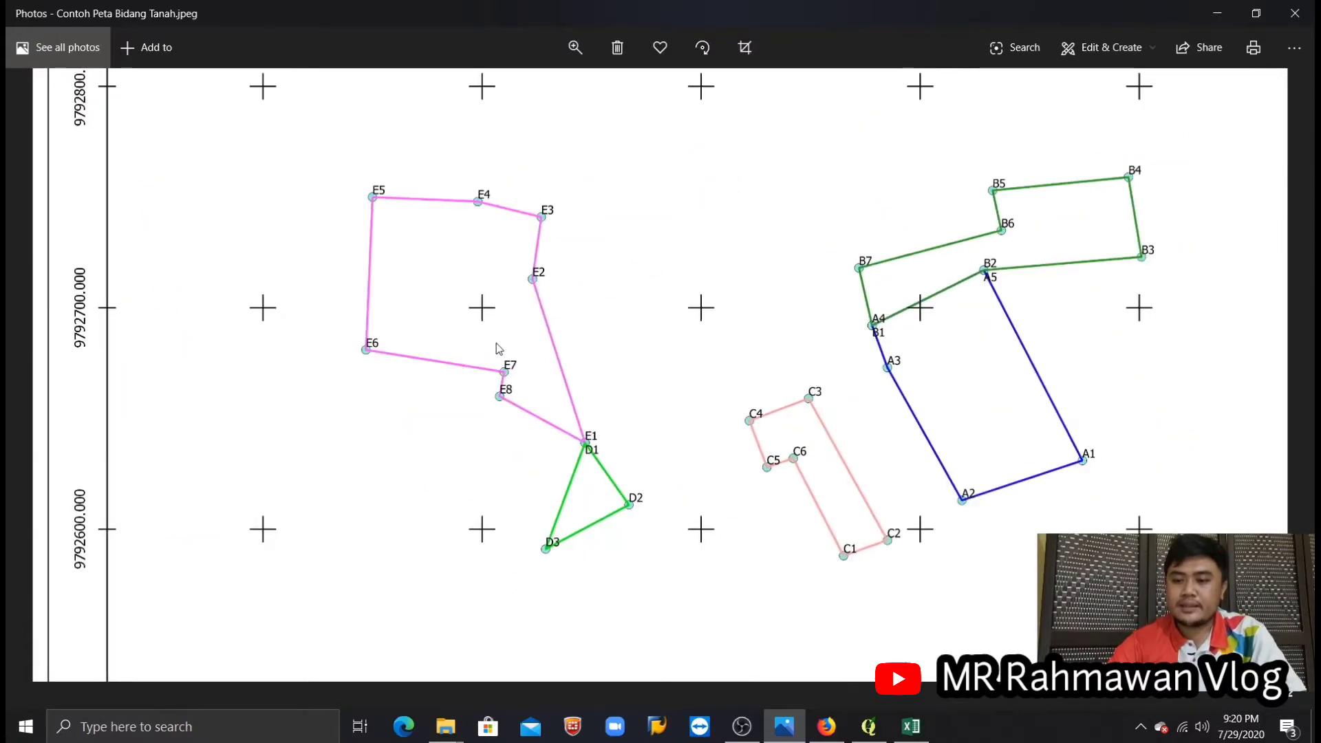
scroll(499, 349, down, 1)
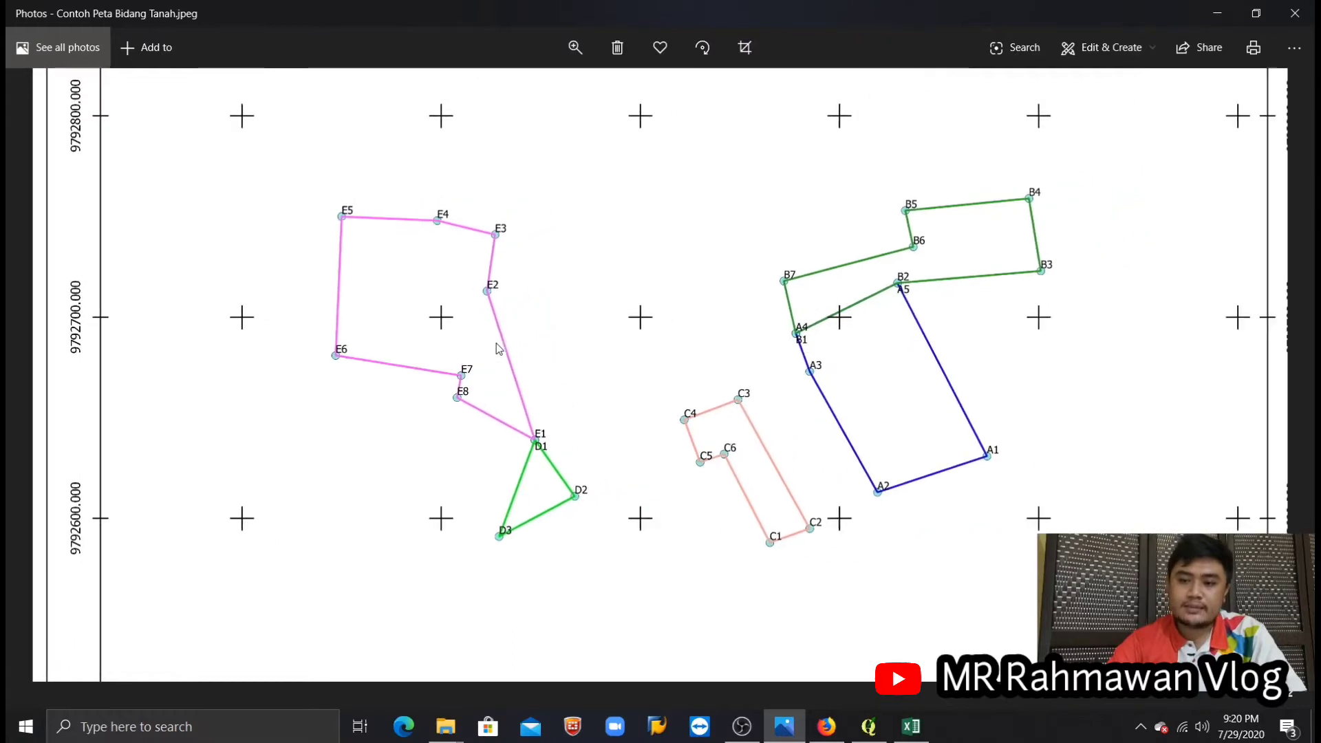
scroll(498, 349, down, 1)
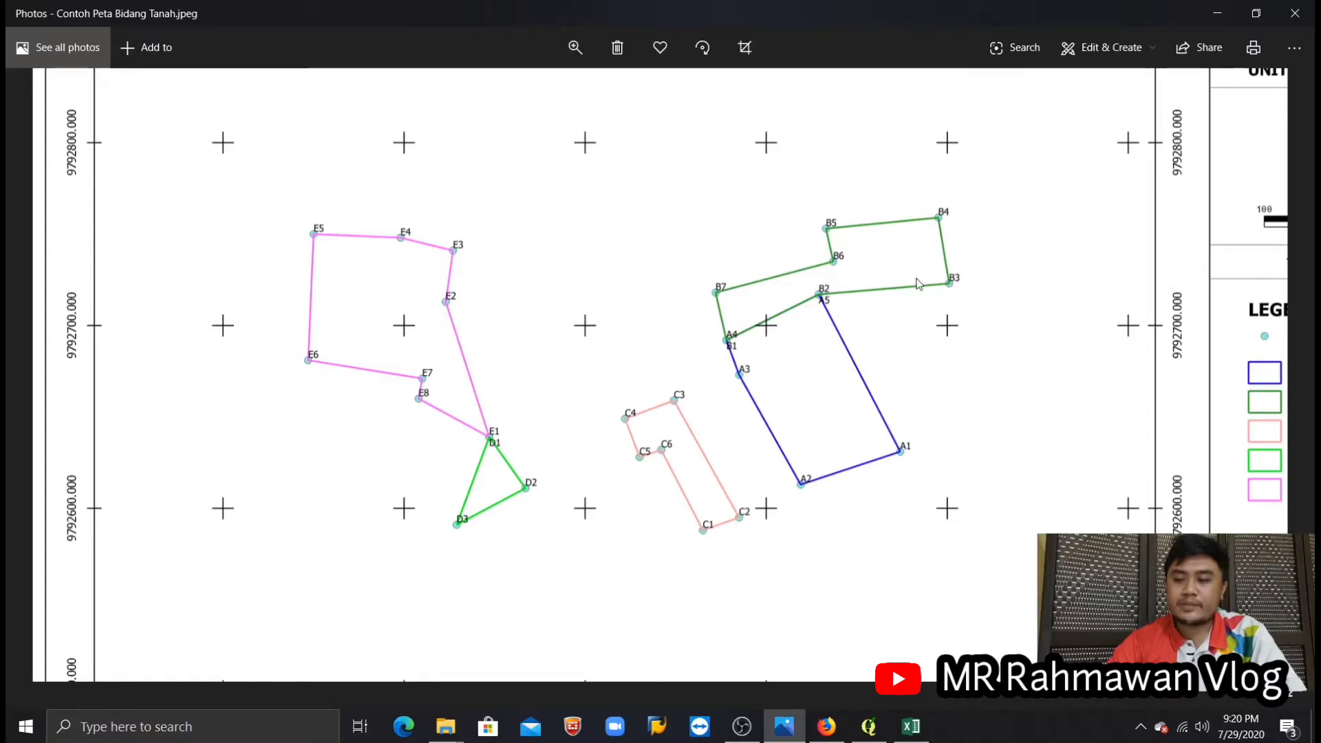
click(1220, 14)
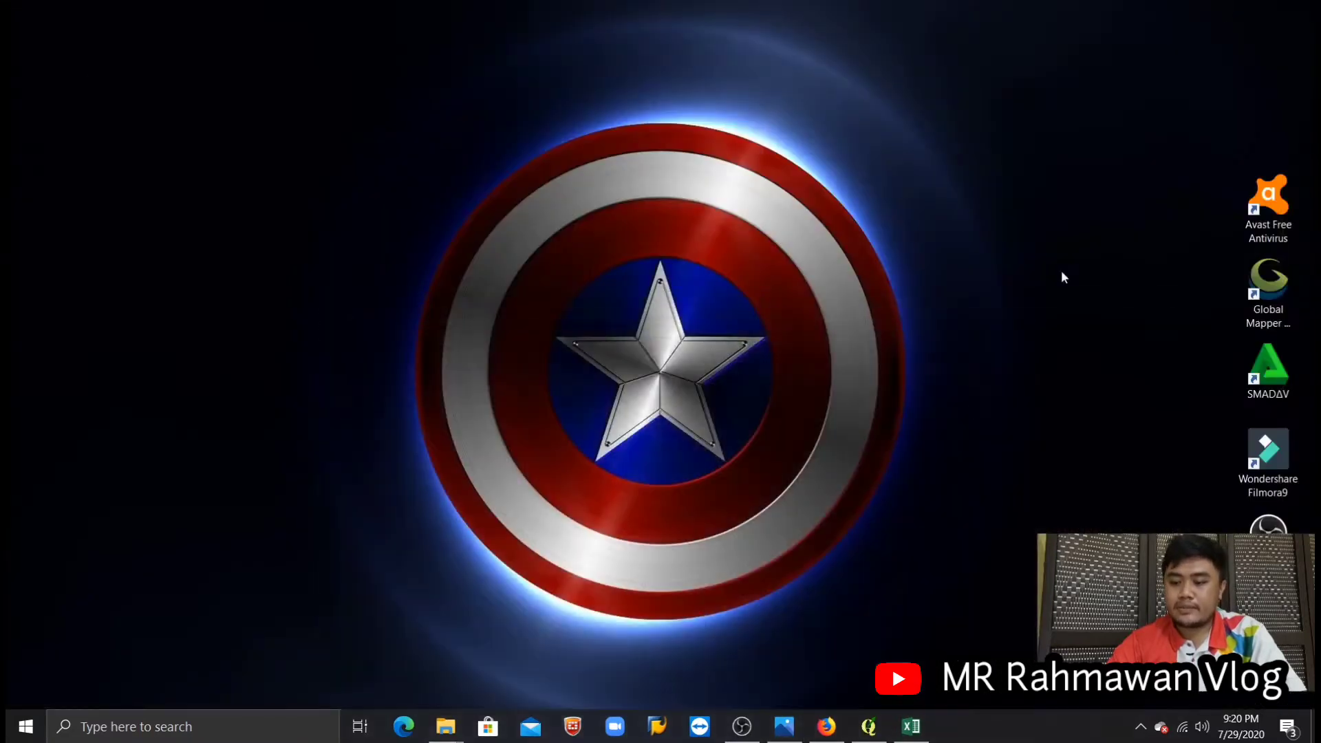
Step: Switch to QGIS and open the TUTORIAL 1 project from the Tutorial > QGIS > File folder
click(870, 726)
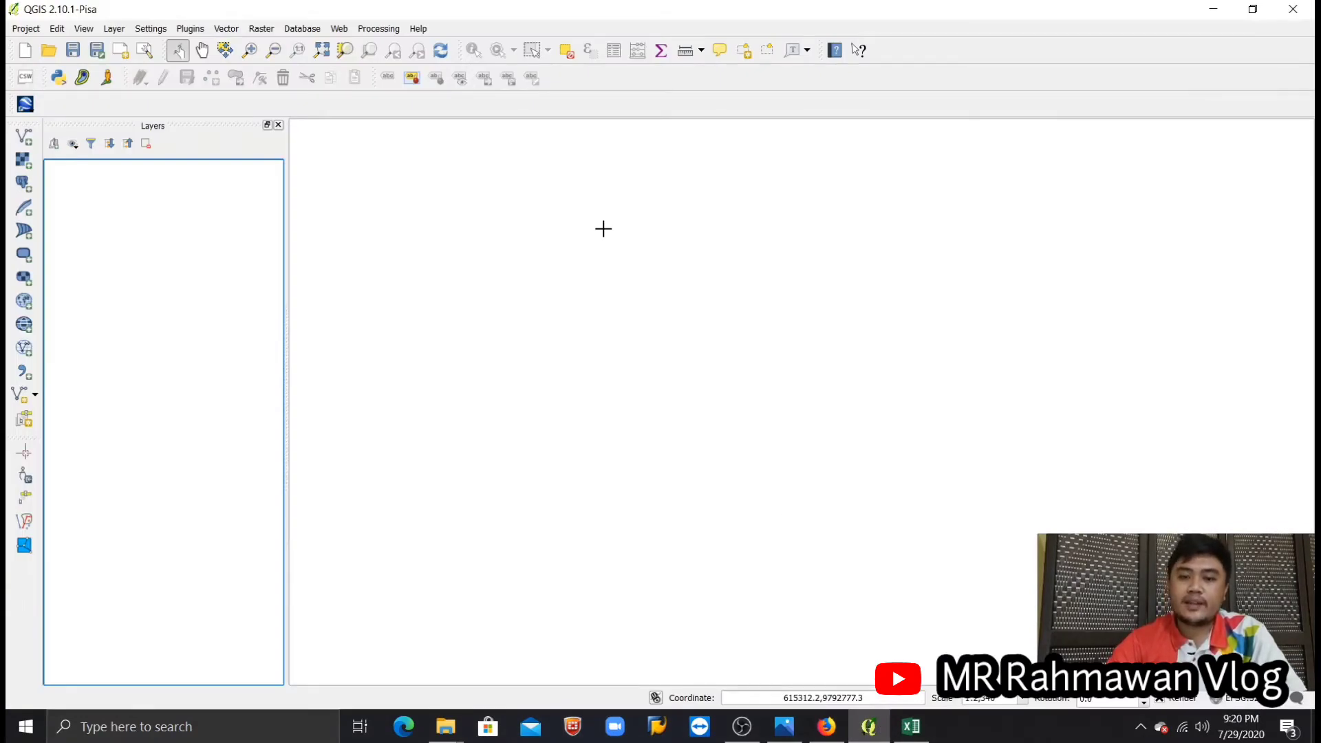
click(746, 734)
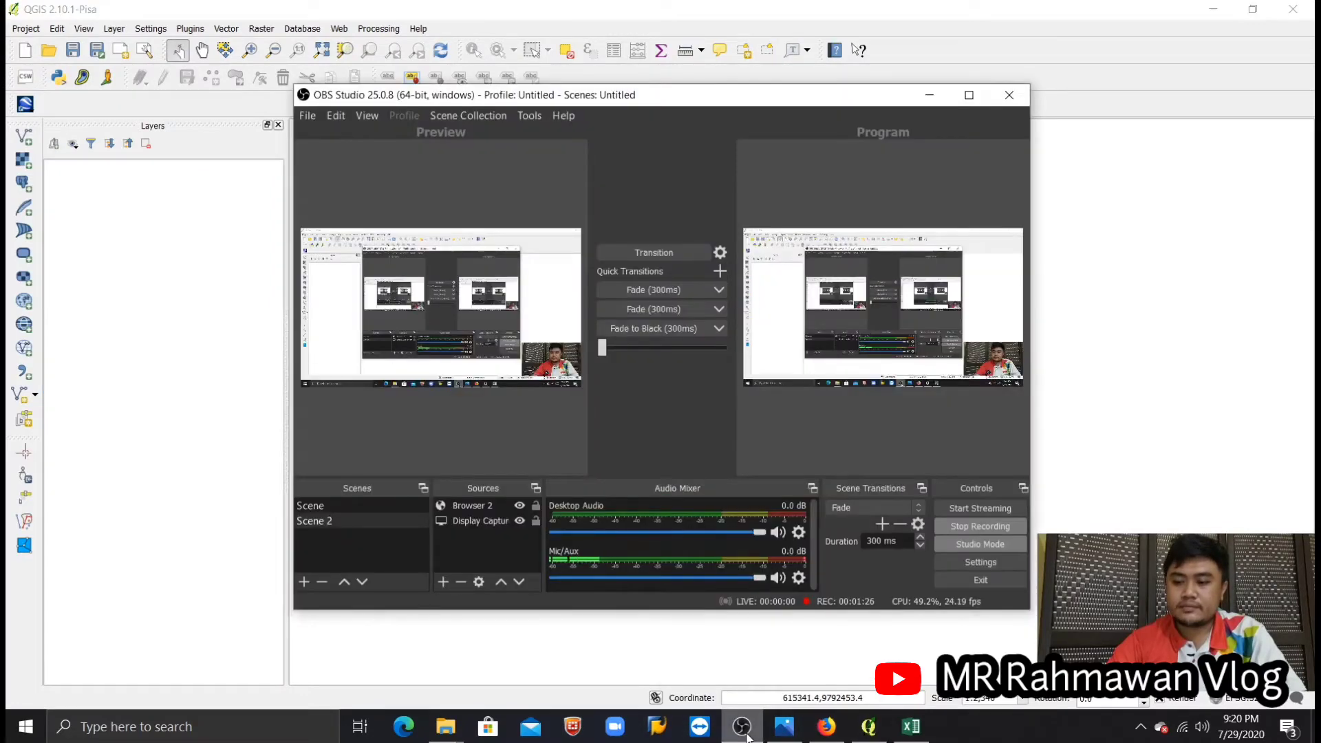
click(743, 727)
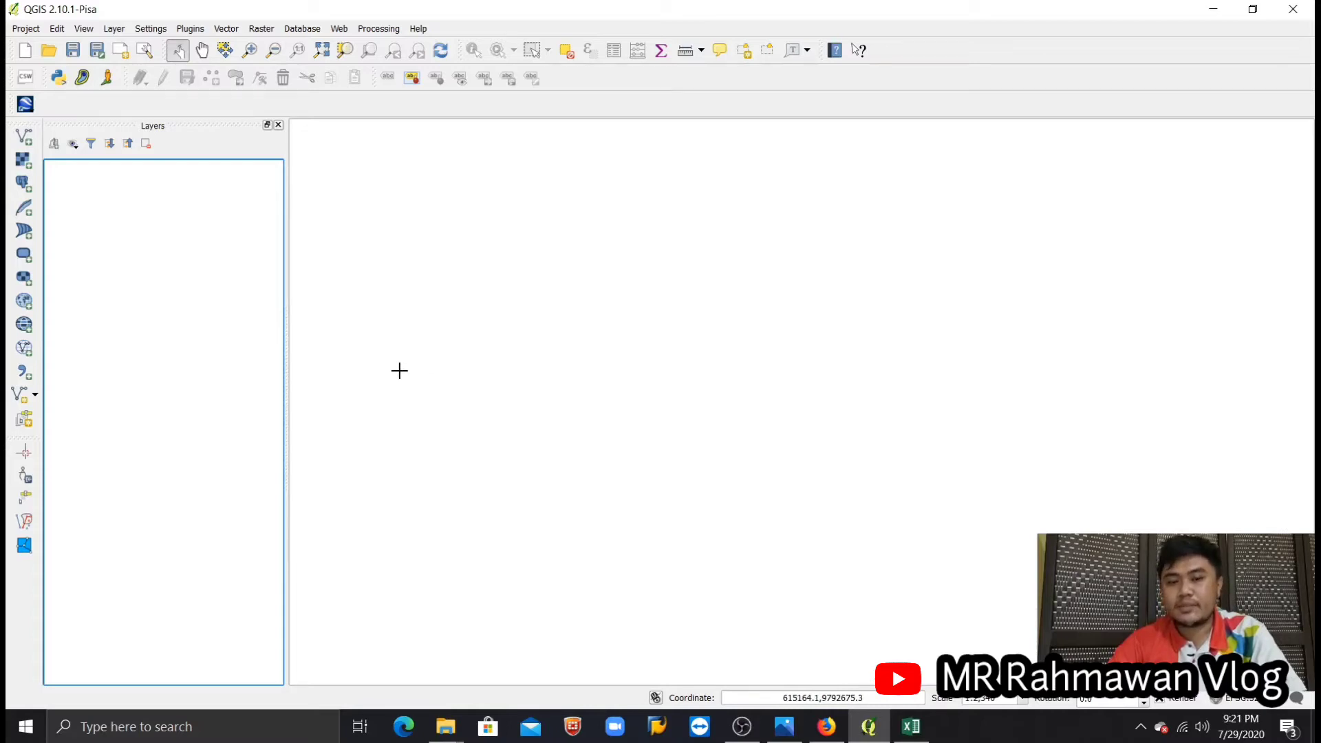
click(41, 55)
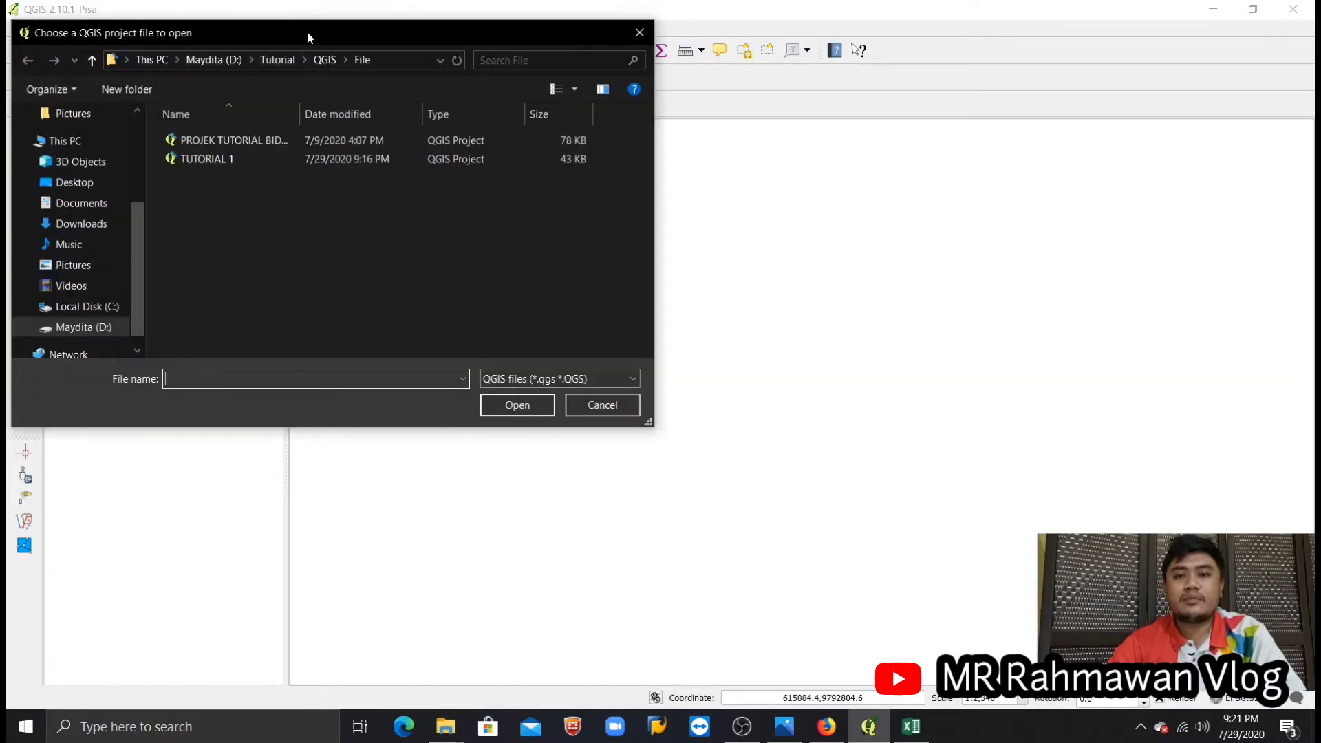
drag(307, 31, 345, 28)
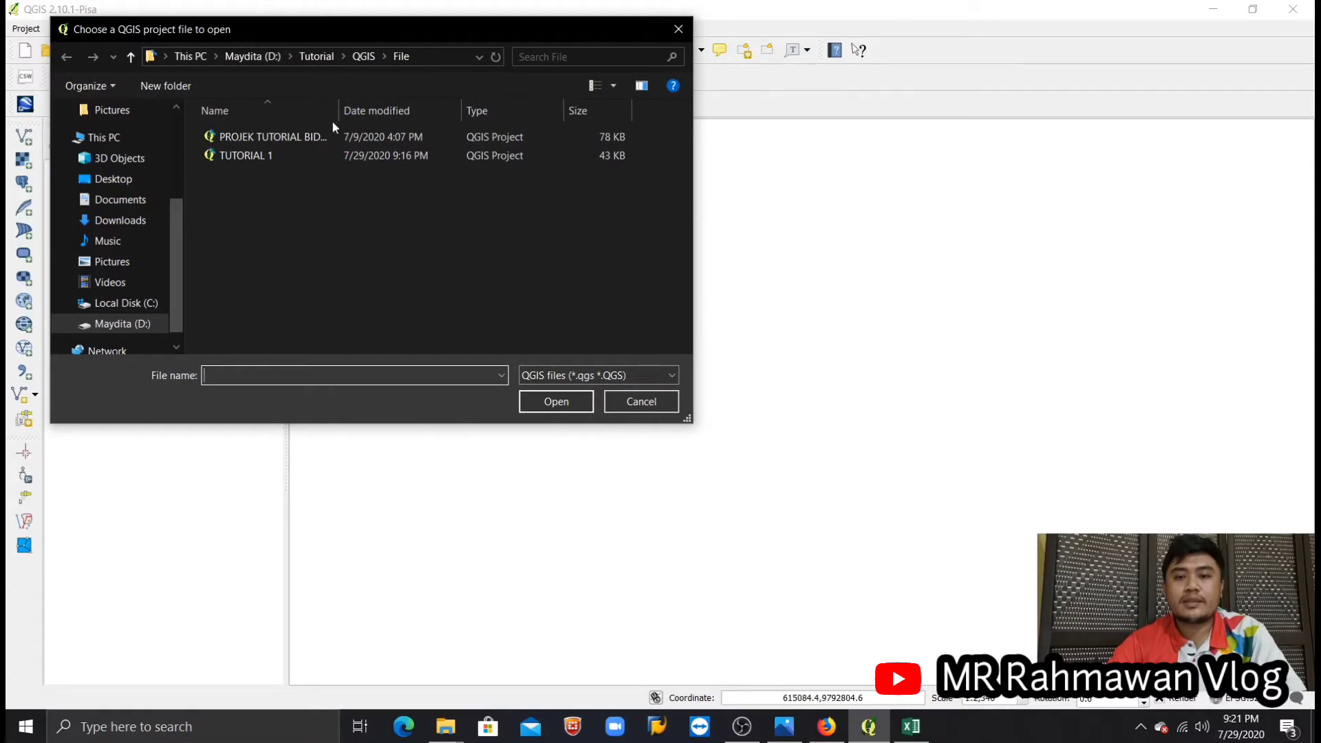
drag(343, 105, 292, 106)
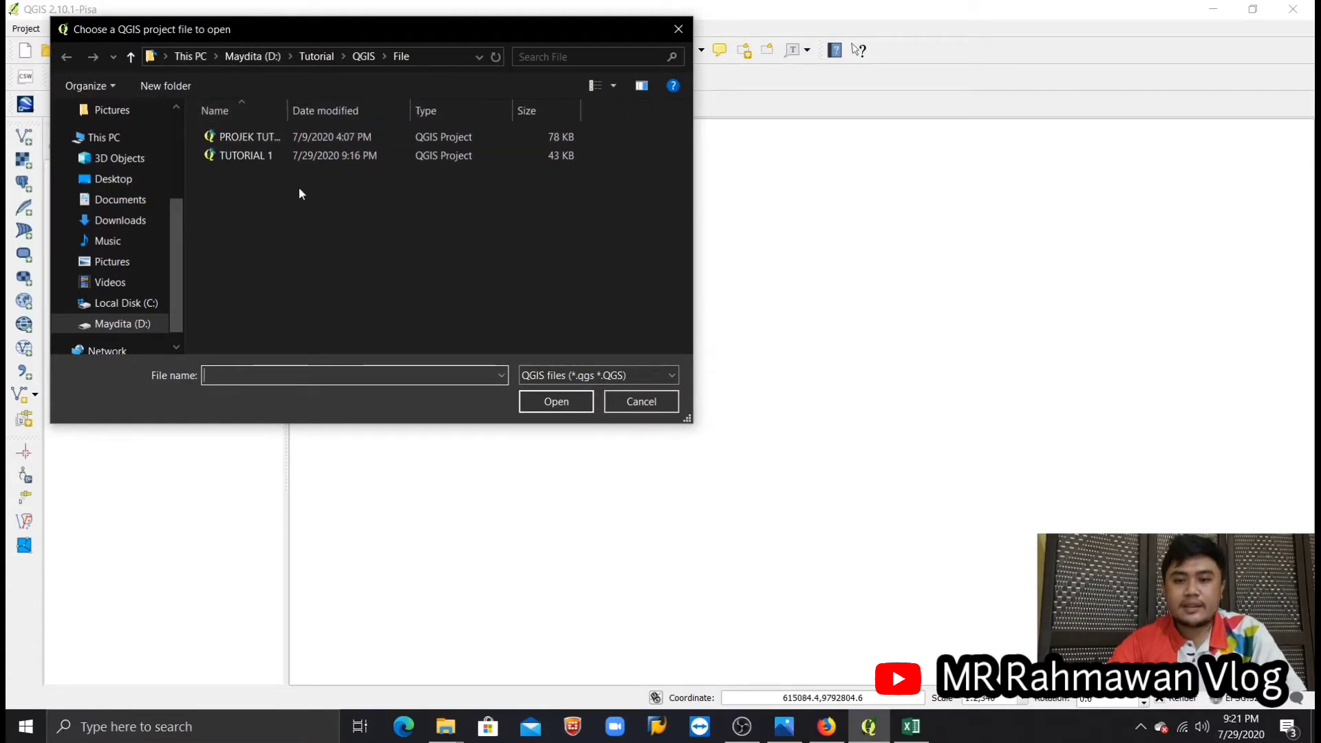
double_click(266, 154)
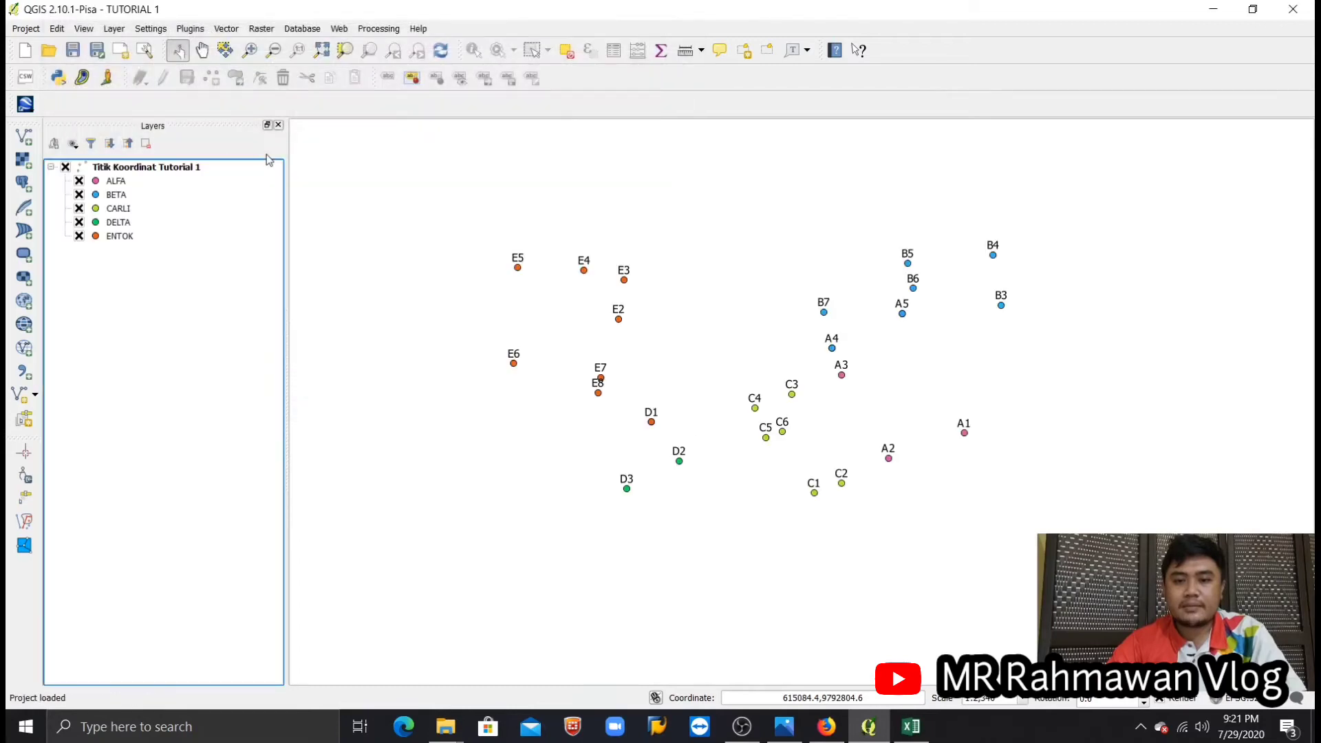
scroll(622, 362, down, 1)
scroll(623, 365, up, 2)
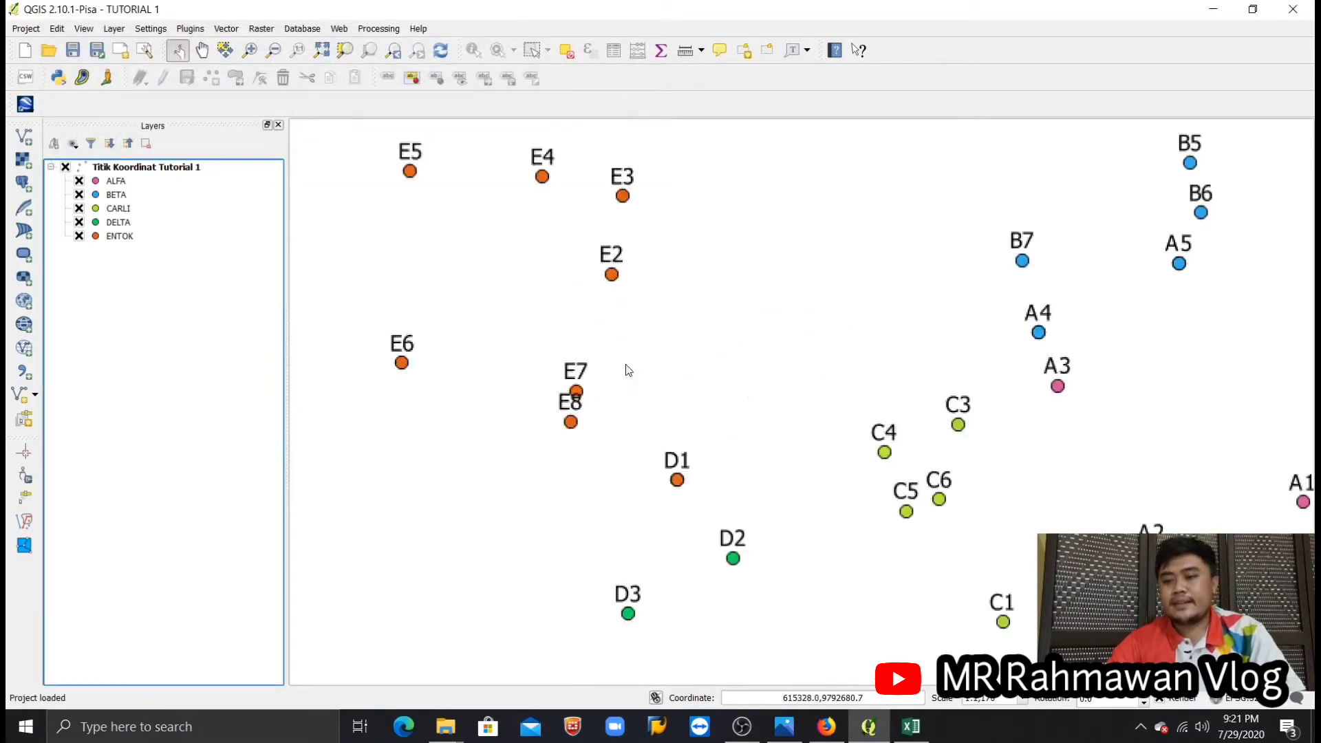
scroll(626, 368, down, 1)
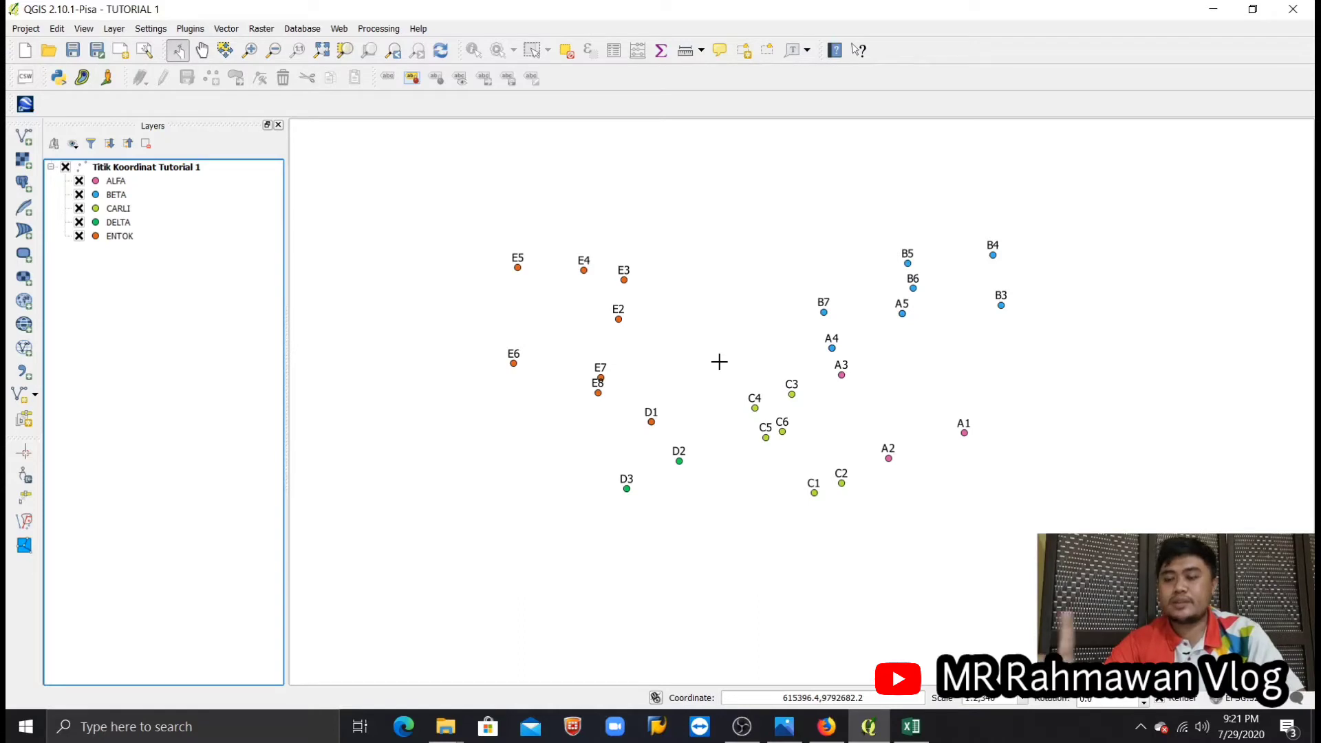
scroll(569, 280, down, 1)
scroll(570, 281, up, 1)
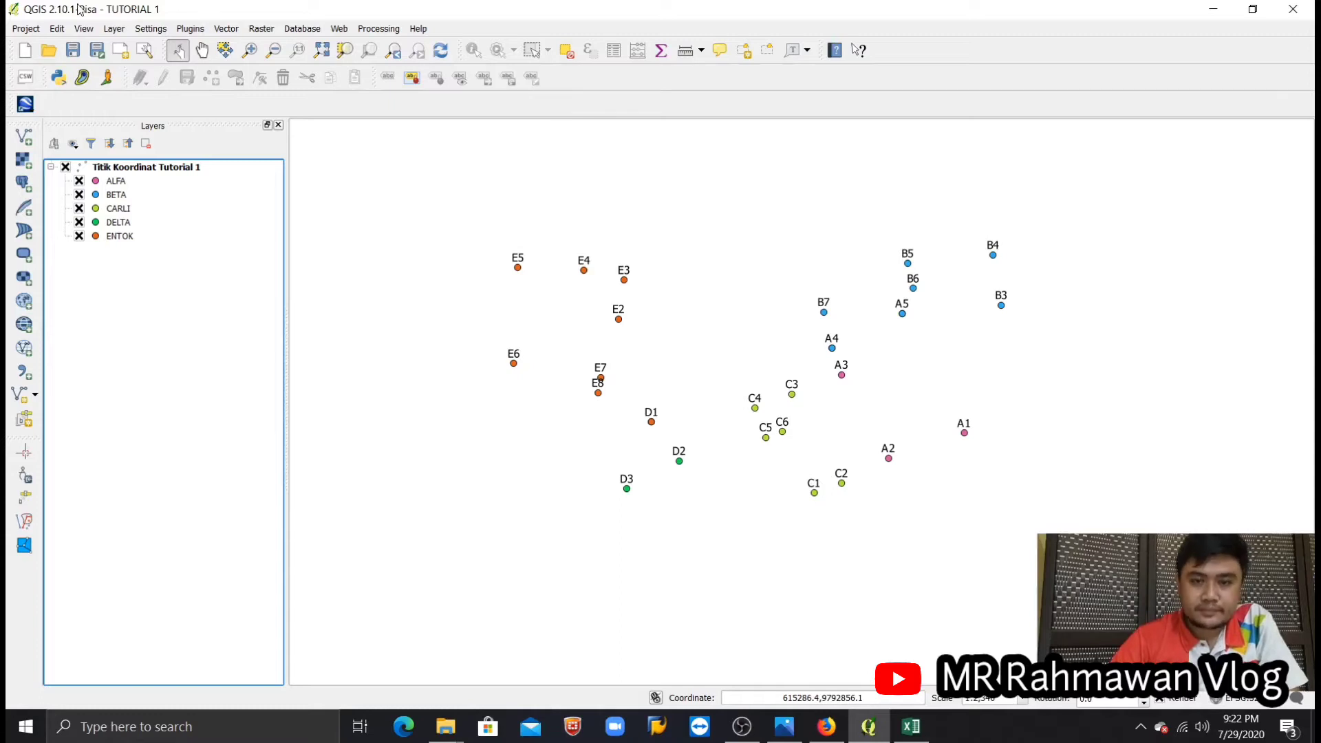
Step: Start a new shapefile layer of type Polygon, using the CRS EPSG:32748, WGS 84 / UTM zone 48S
click(113, 29)
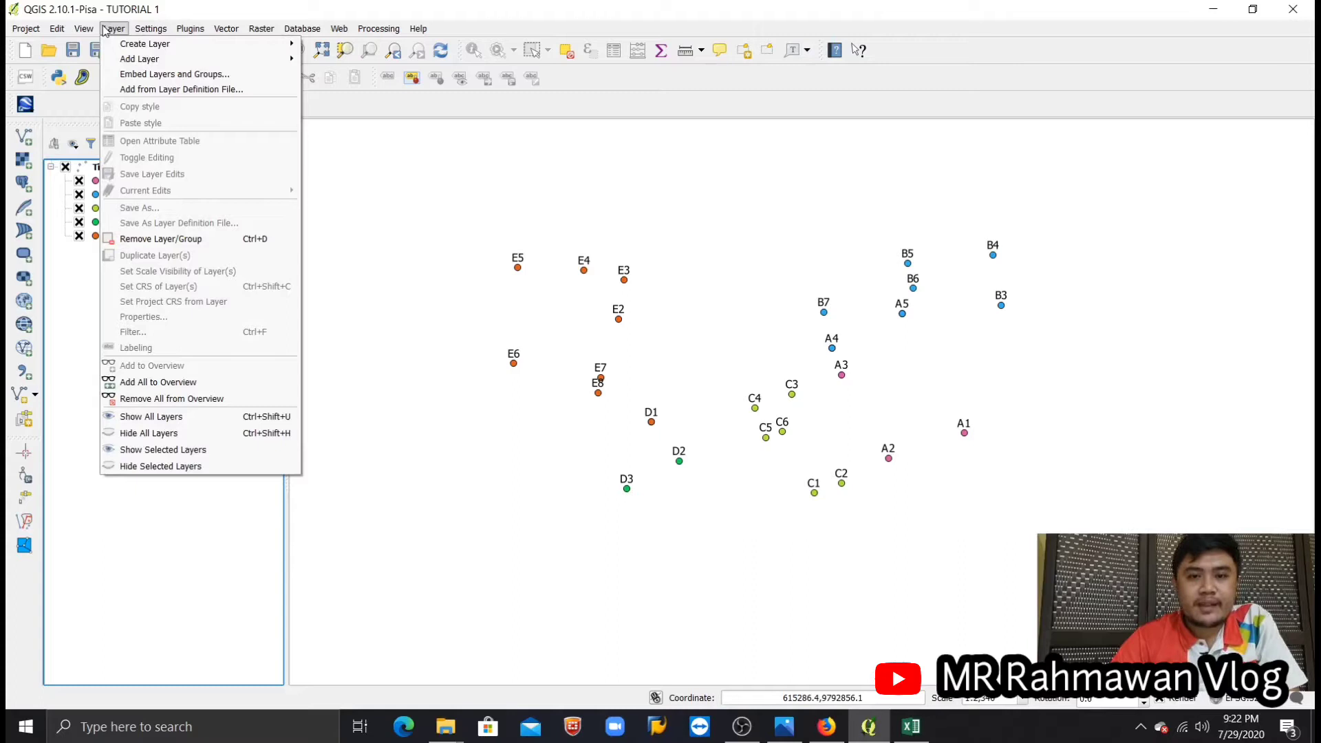
mouse_move(130, 46)
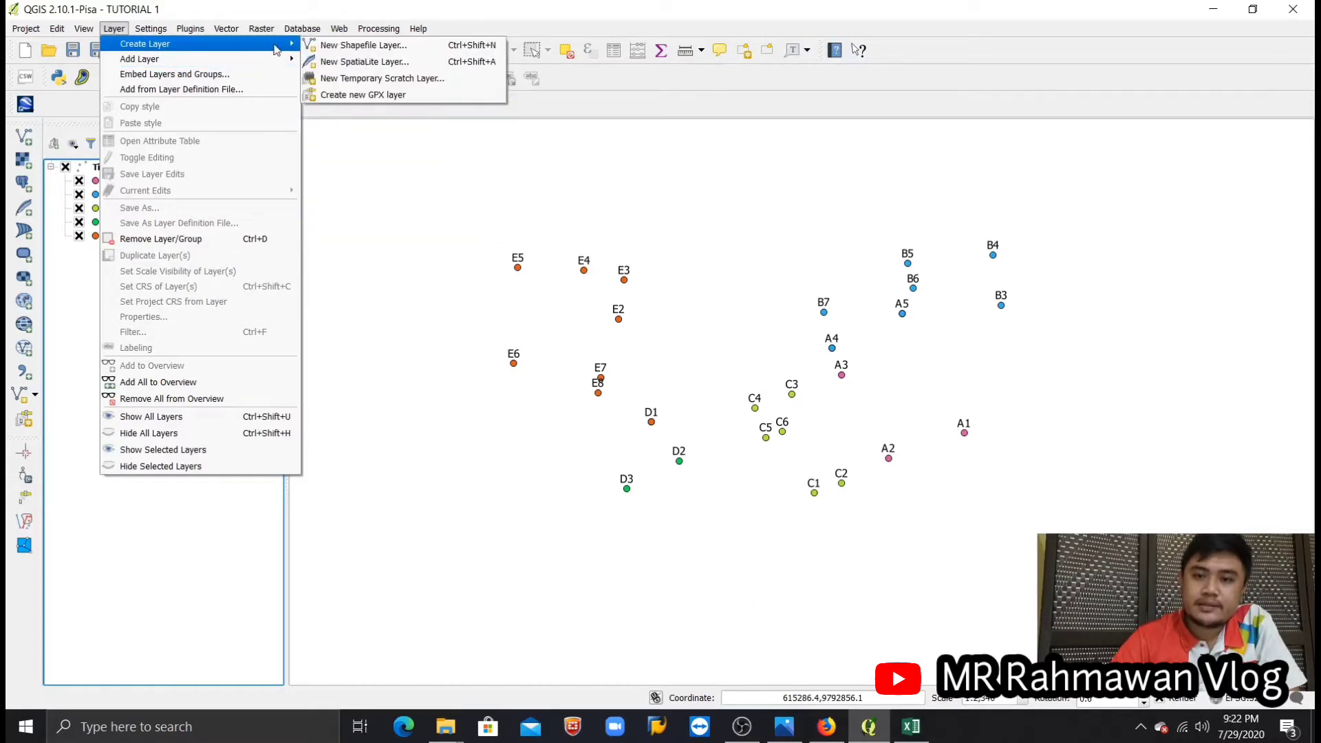
mouse_move(277, 59)
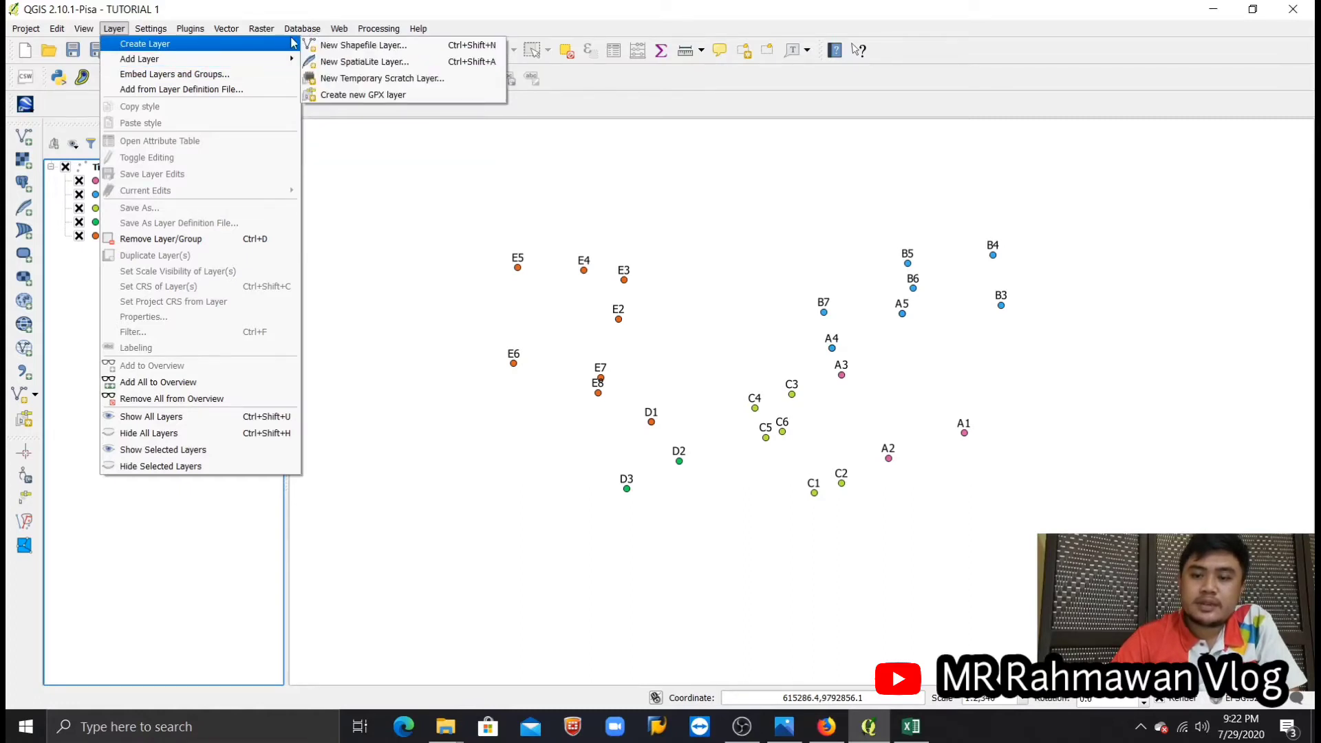
click(385, 46)
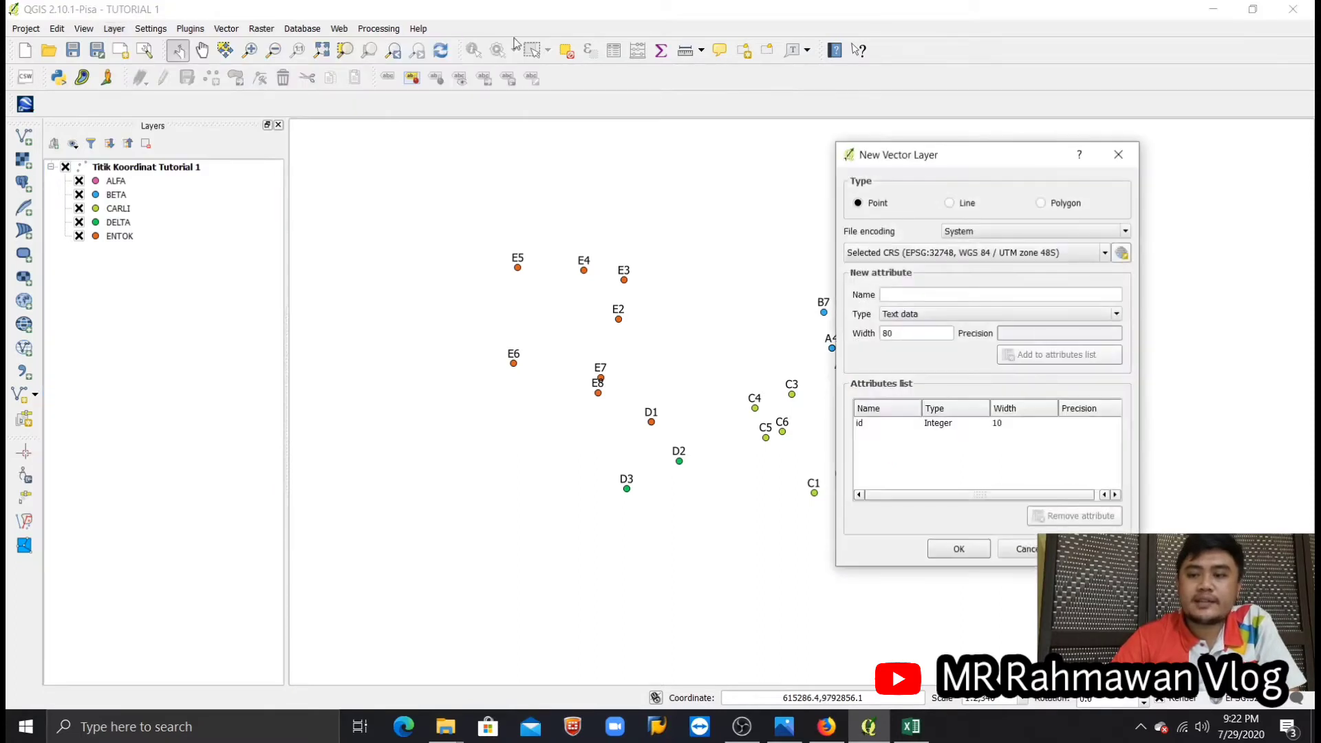
drag(984, 159, 461, 110)
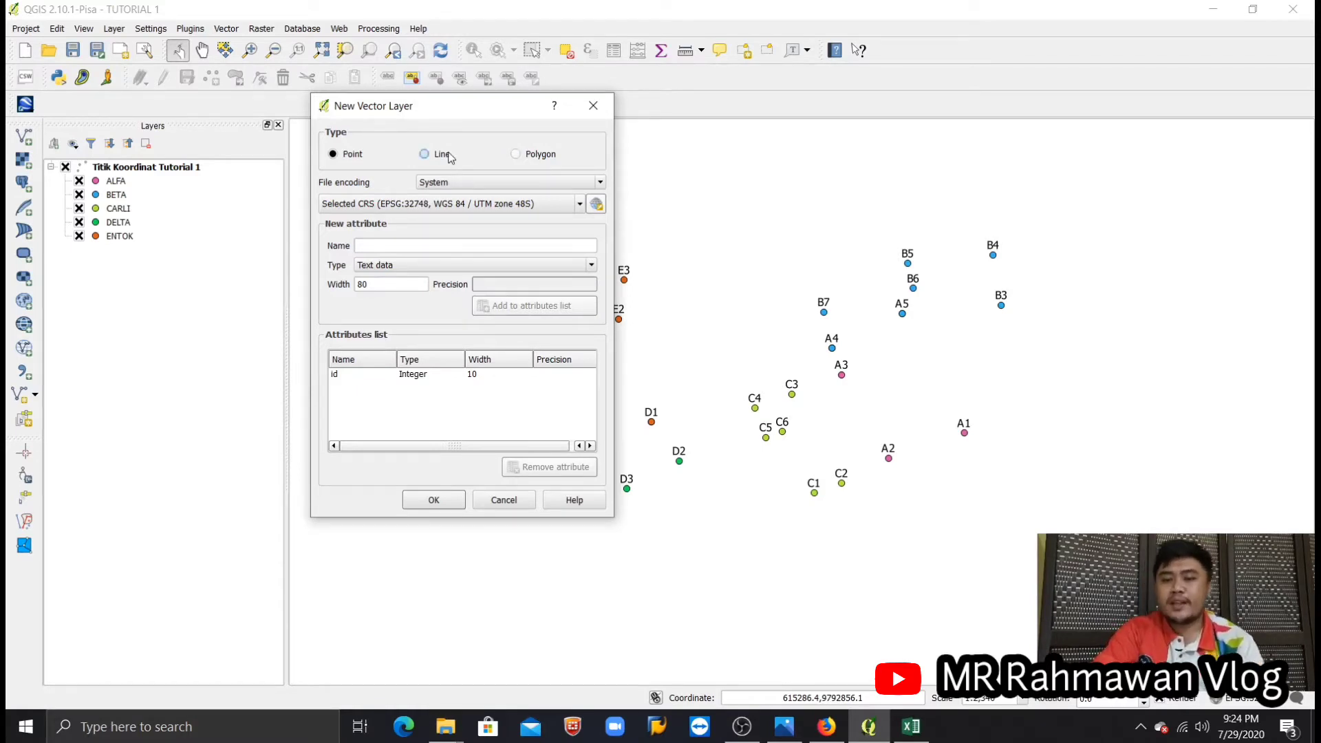
click(516, 154)
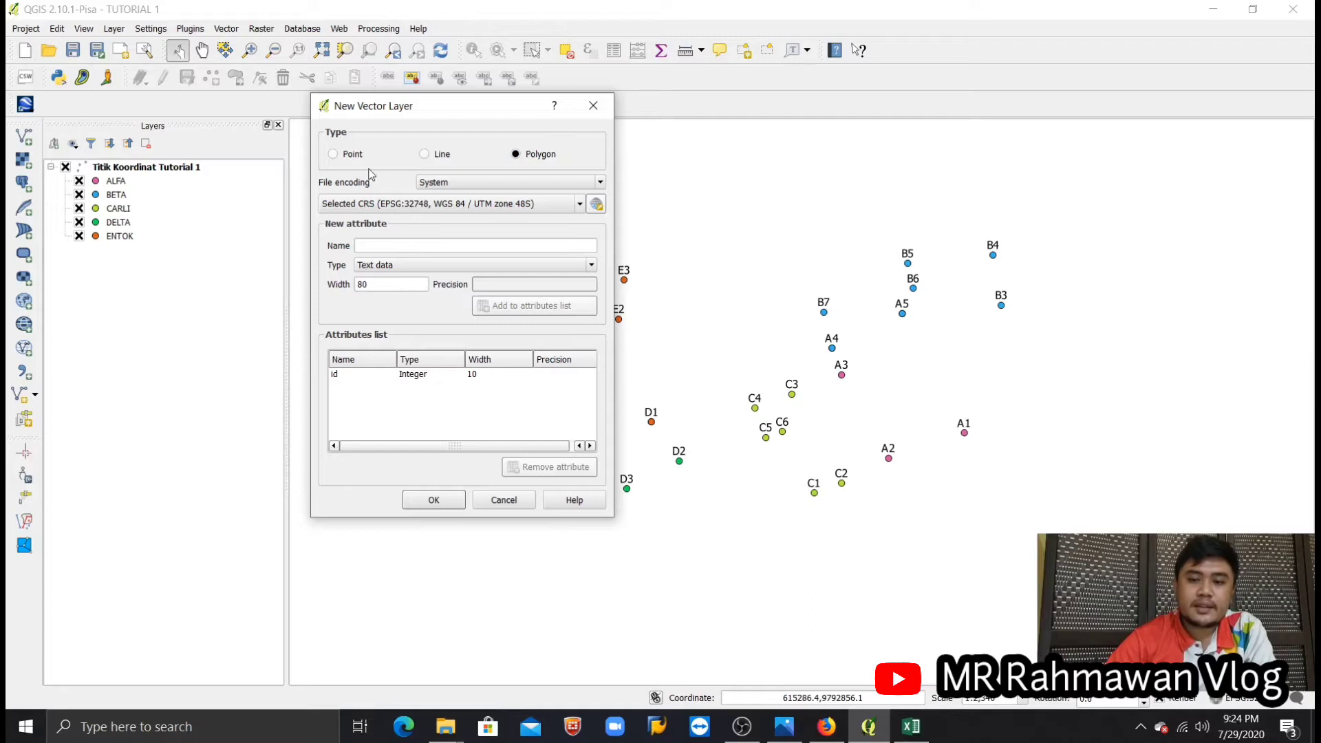
click(447, 205)
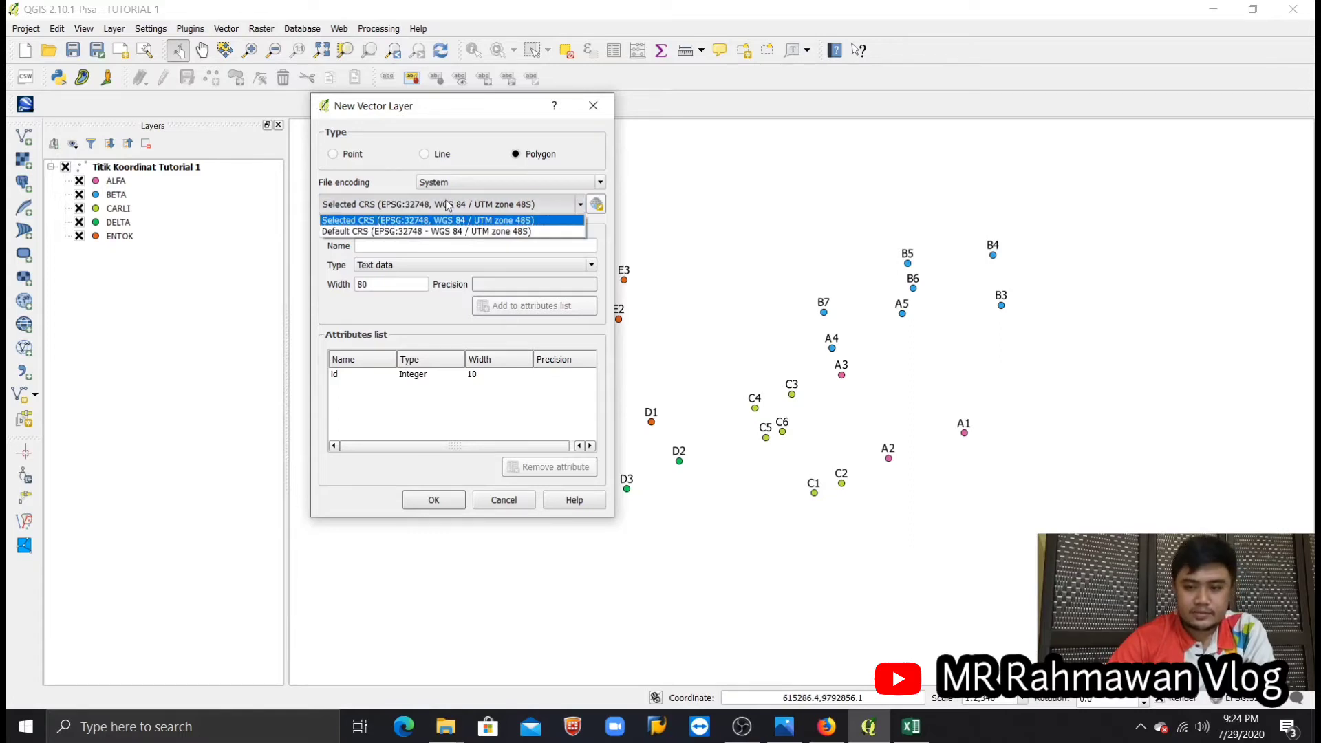
click(447, 205)
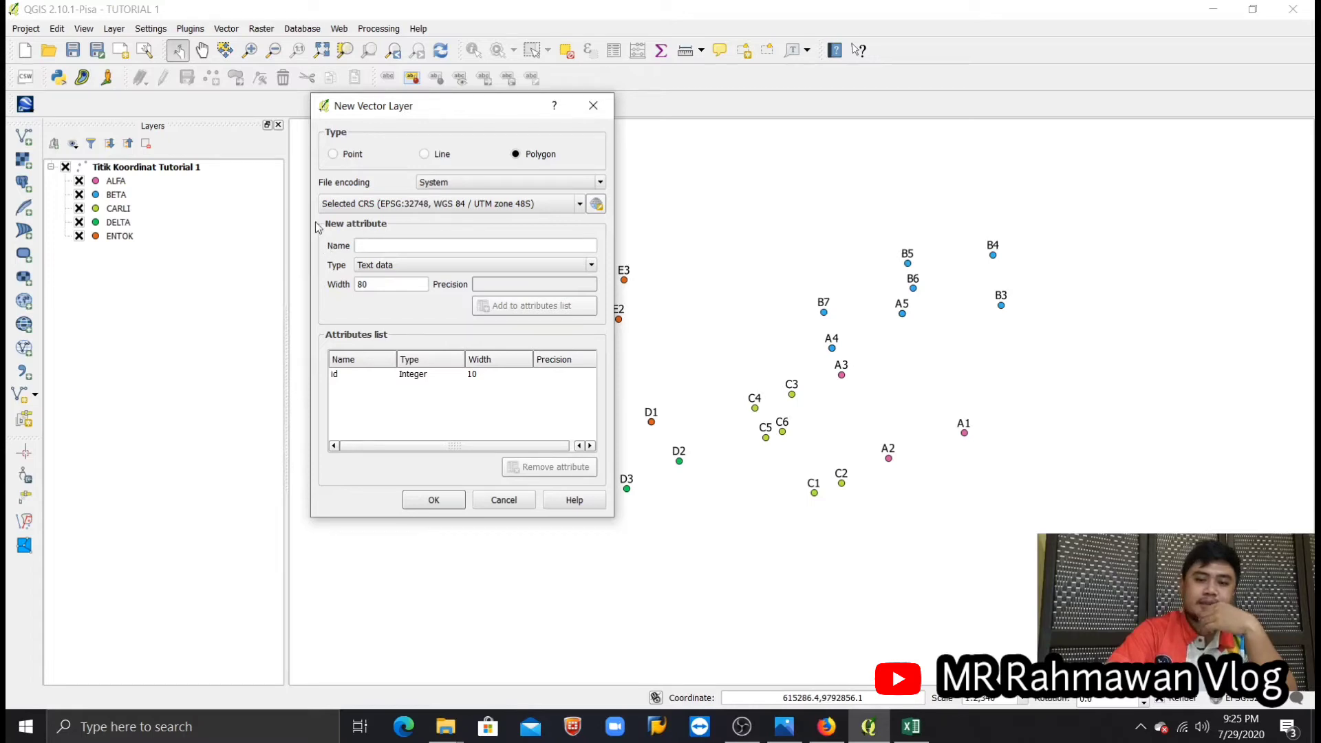
Step: Add a text data attribute named Nama with a width of 80 to the new layer's attributes list
click(408, 244)
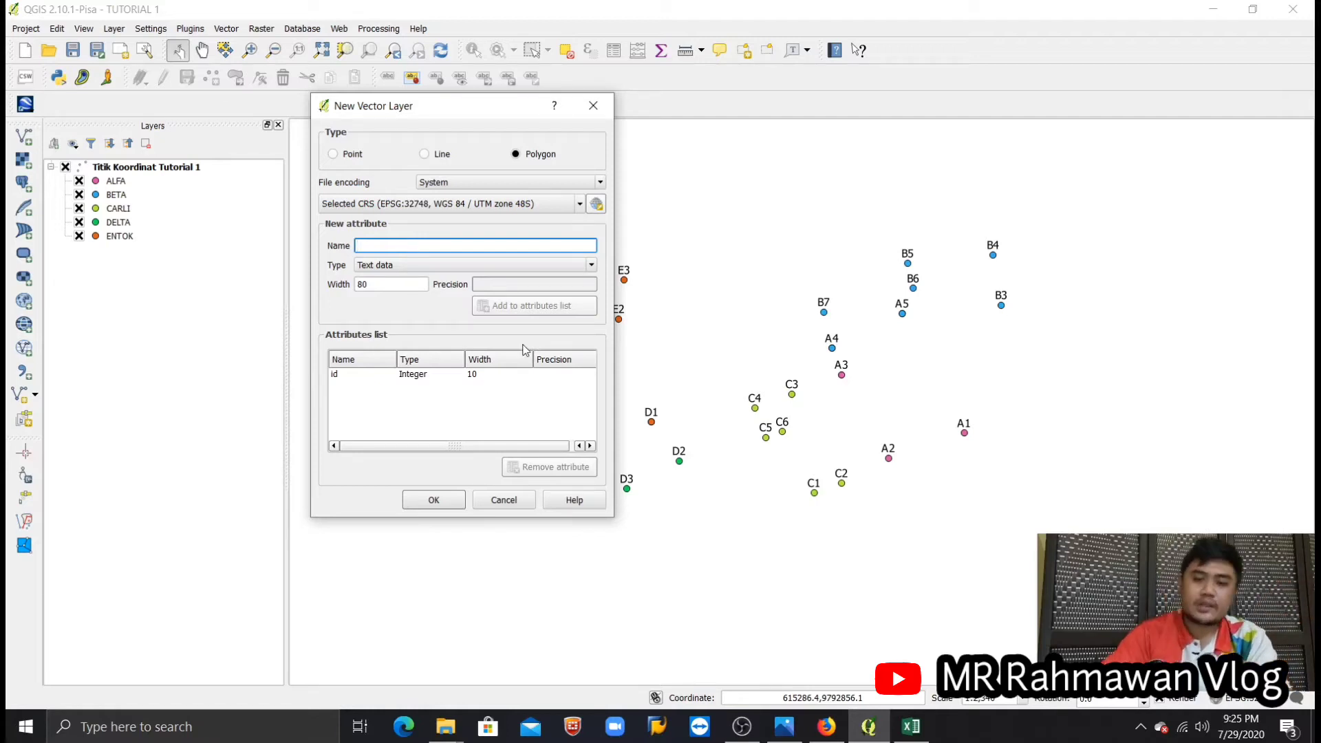
text(Nama)
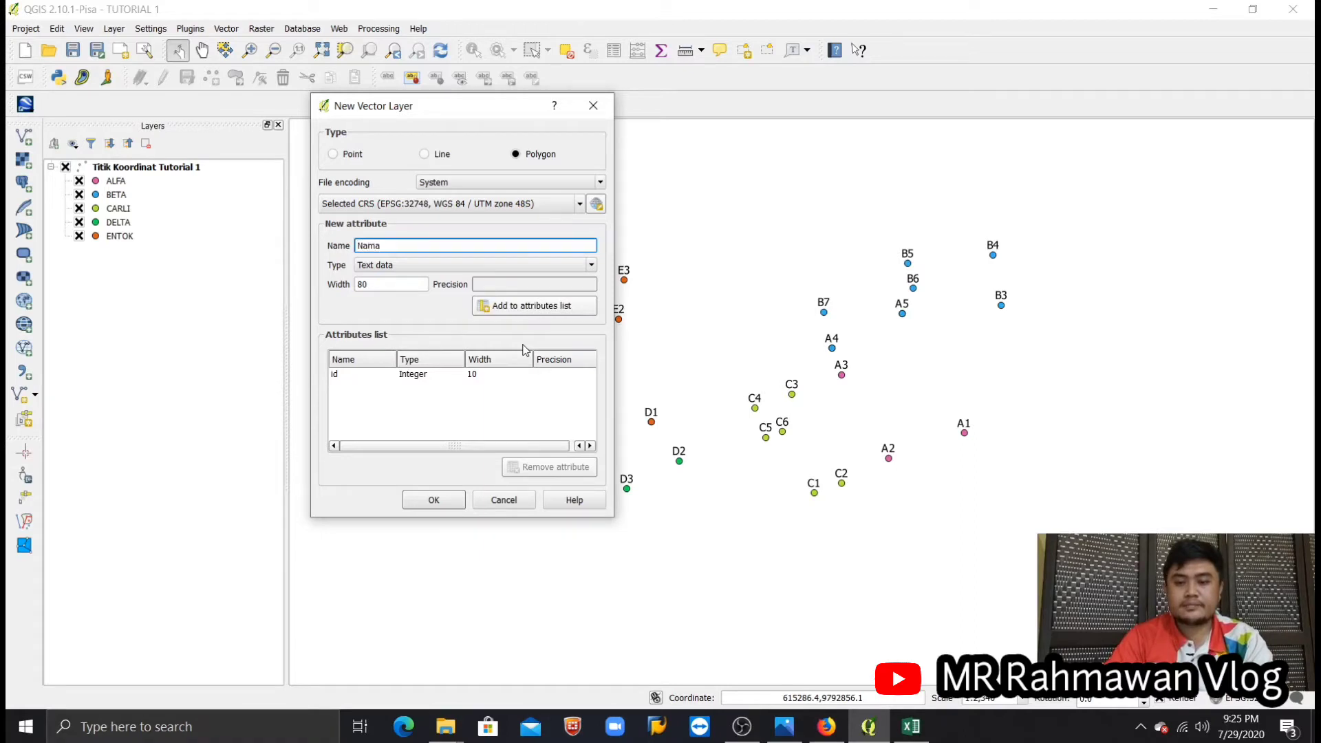
click(388, 274)
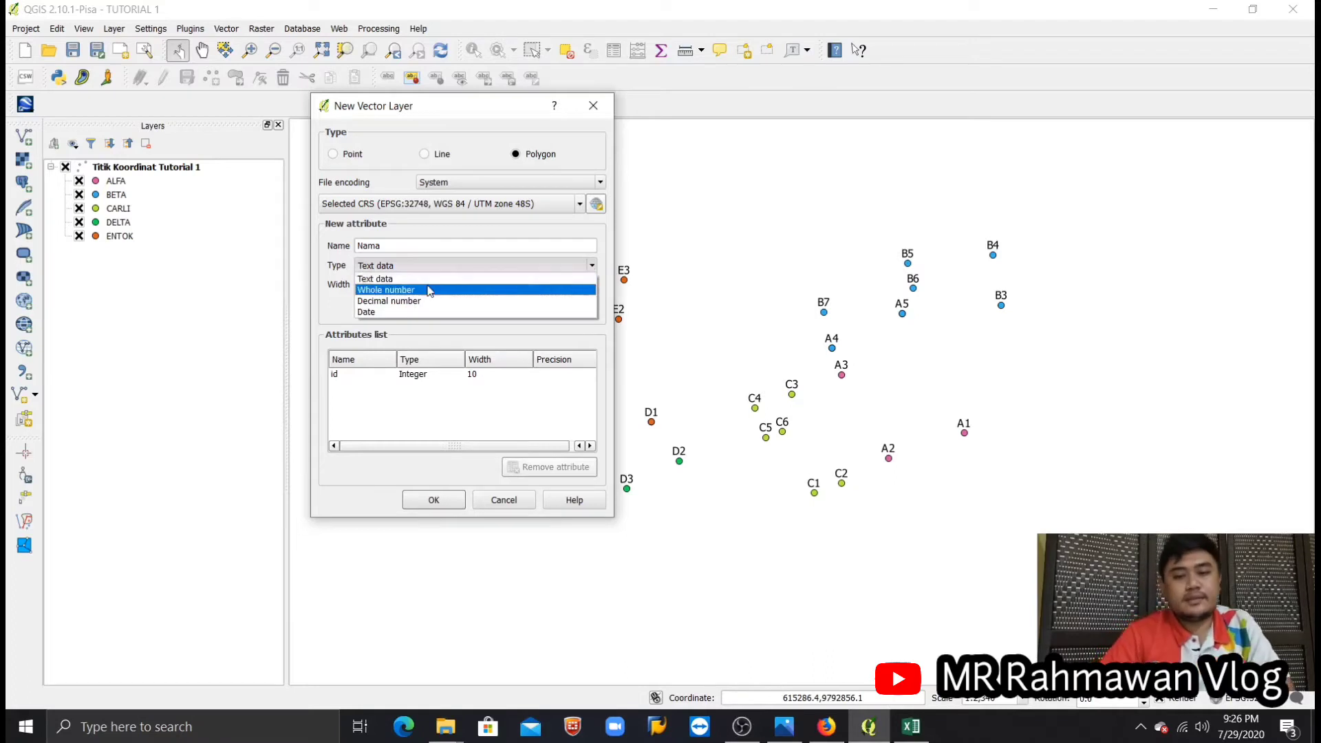
click(431, 279)
click(408, 284)
drag(408, 284, 326, 286)
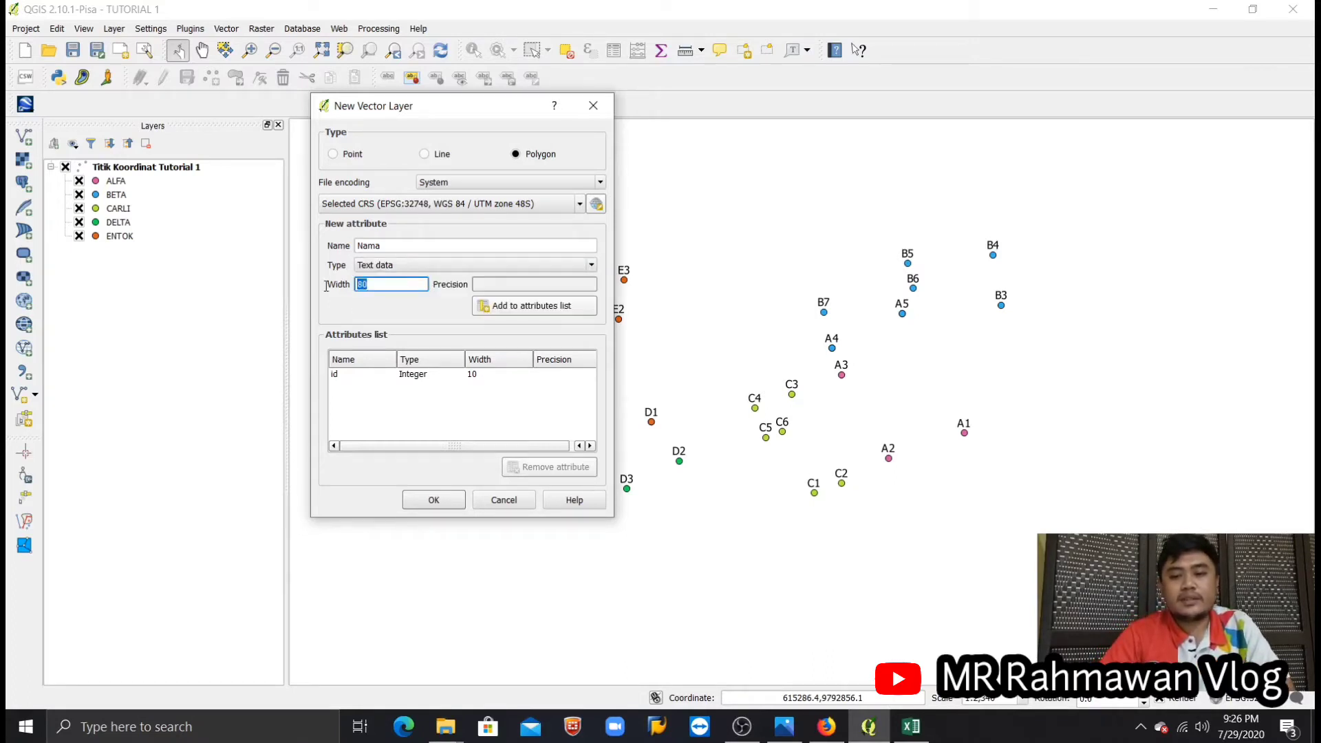
click(389, 289)
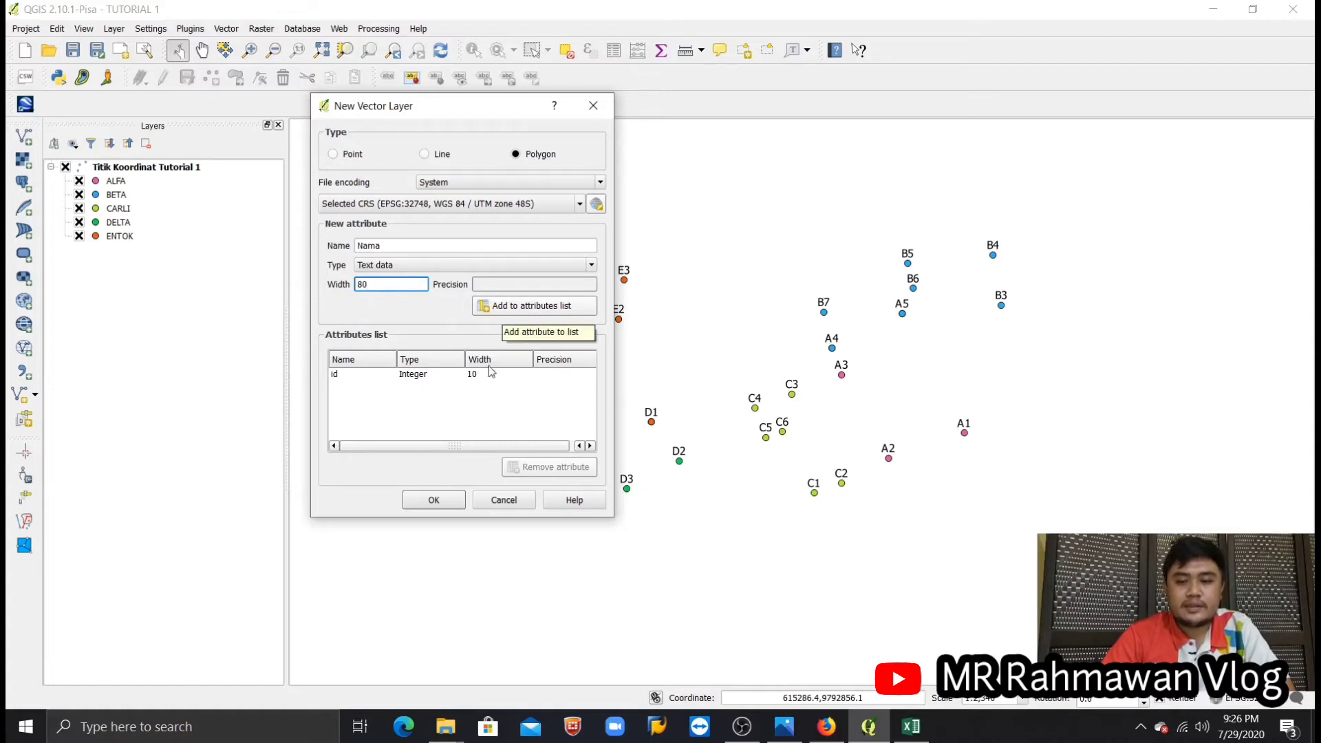
click(510, 311)
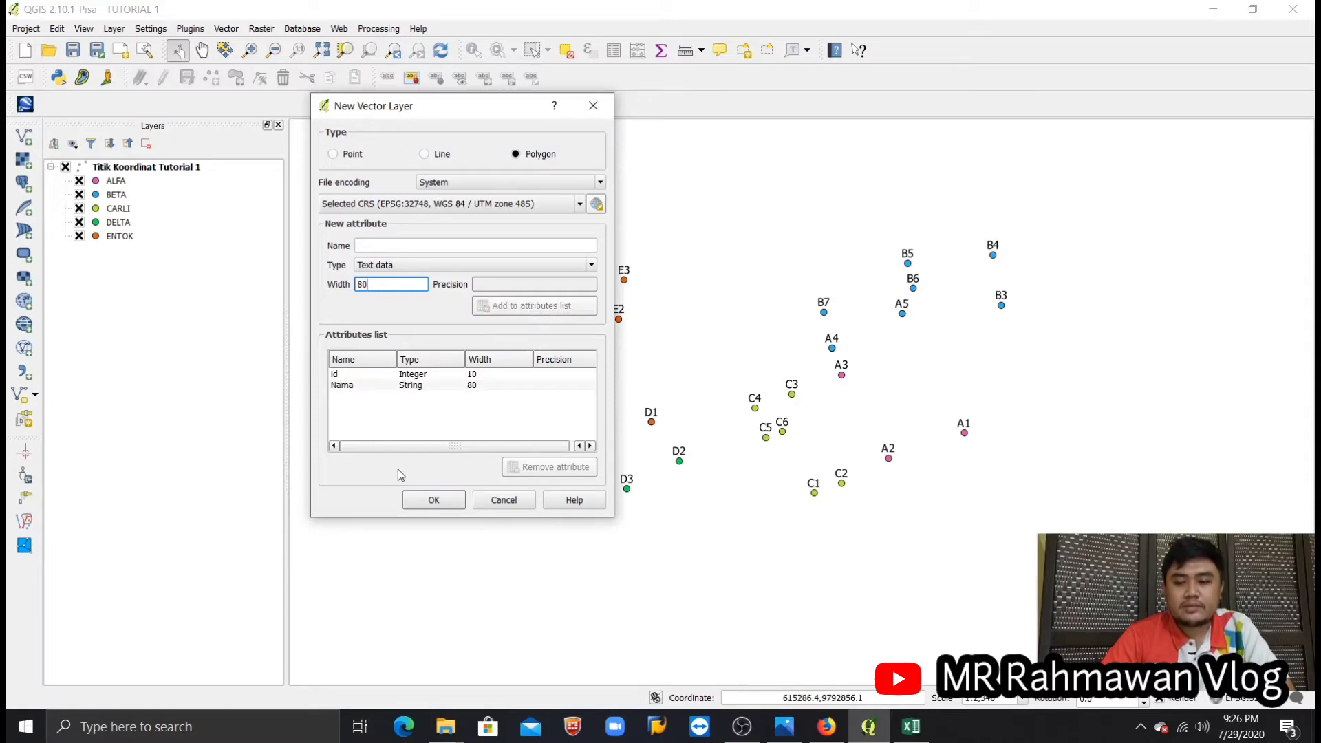
Step: Add a text data attribute named Luas with a width of 80 to the attributes list
click(364, 377)
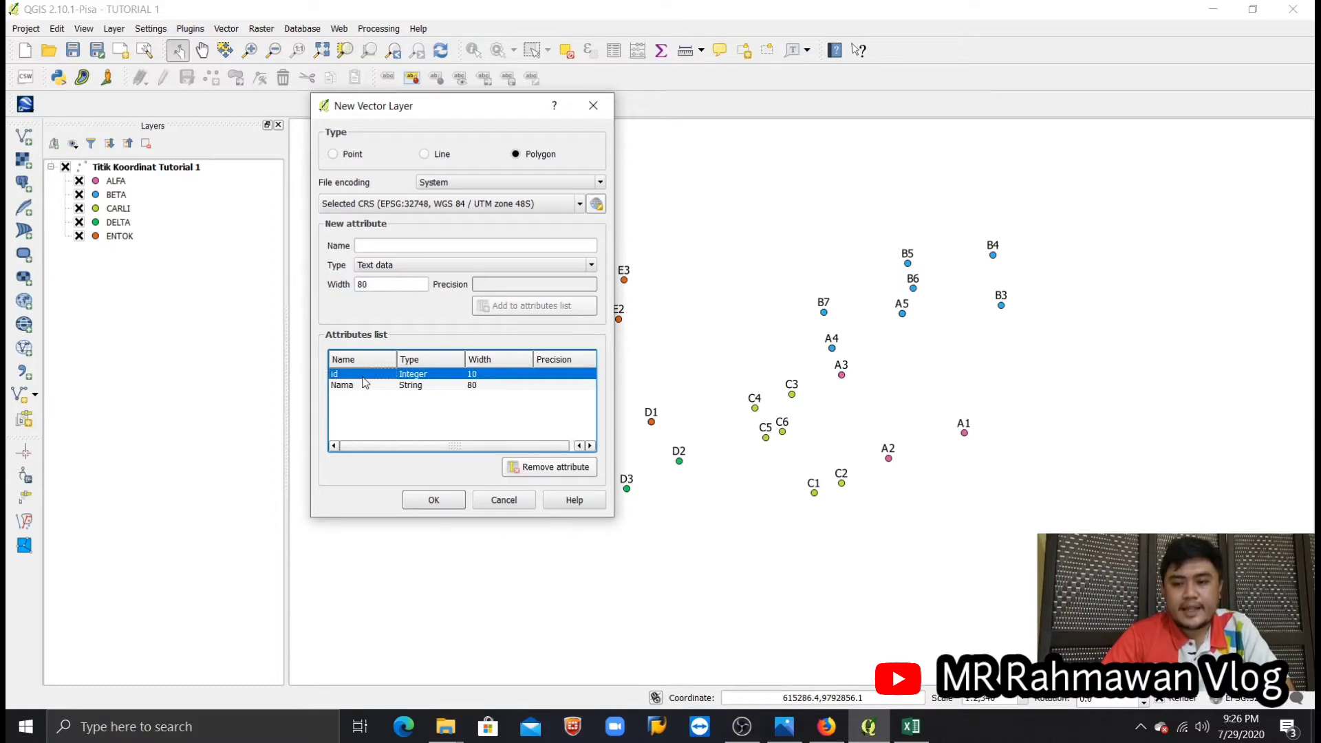
click(365, 387)
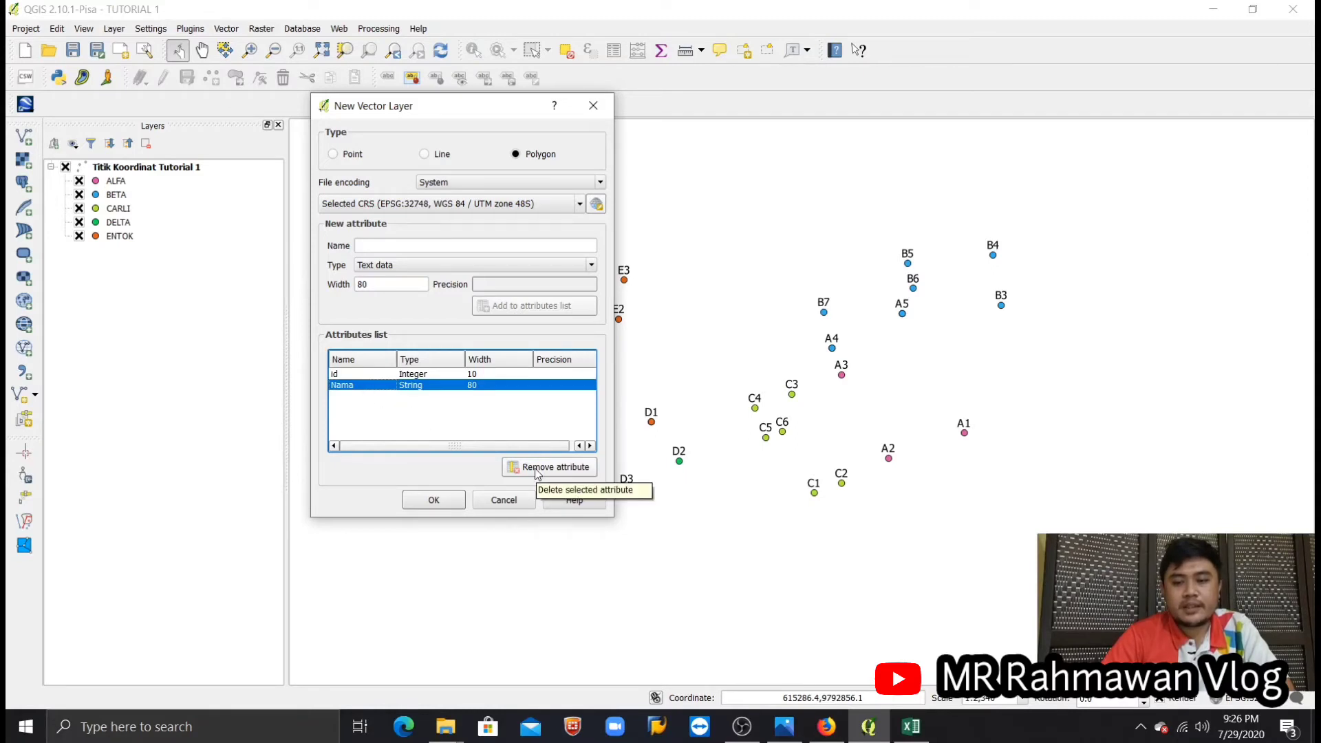
click(451, 247)
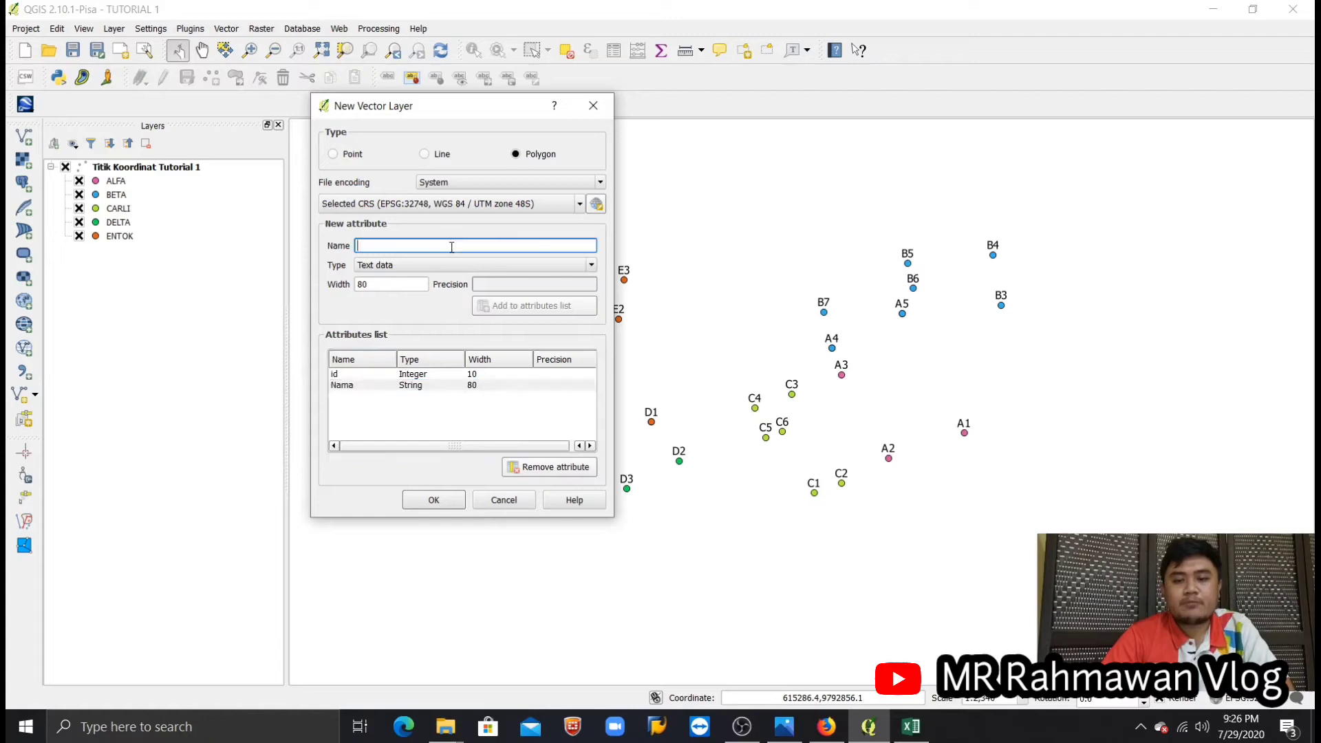
text(Luas)
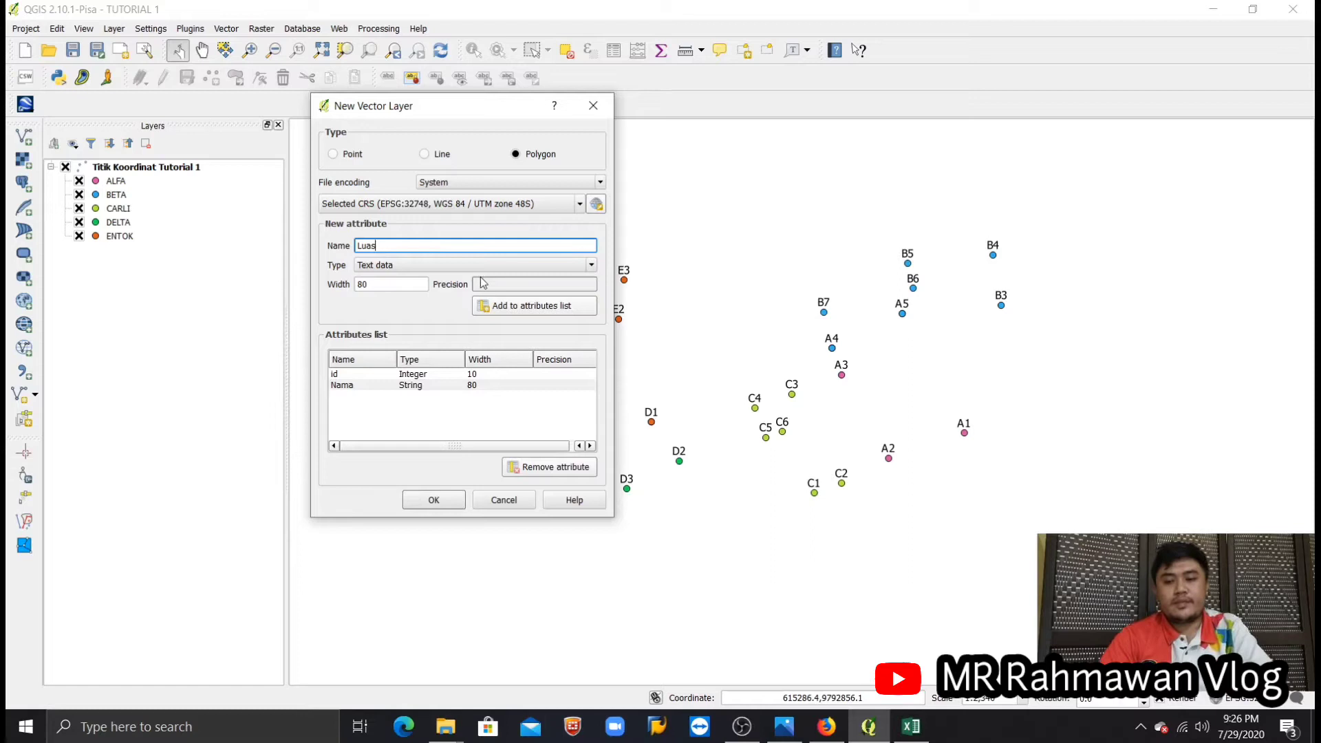
click(413, 266)
click(413, 267)
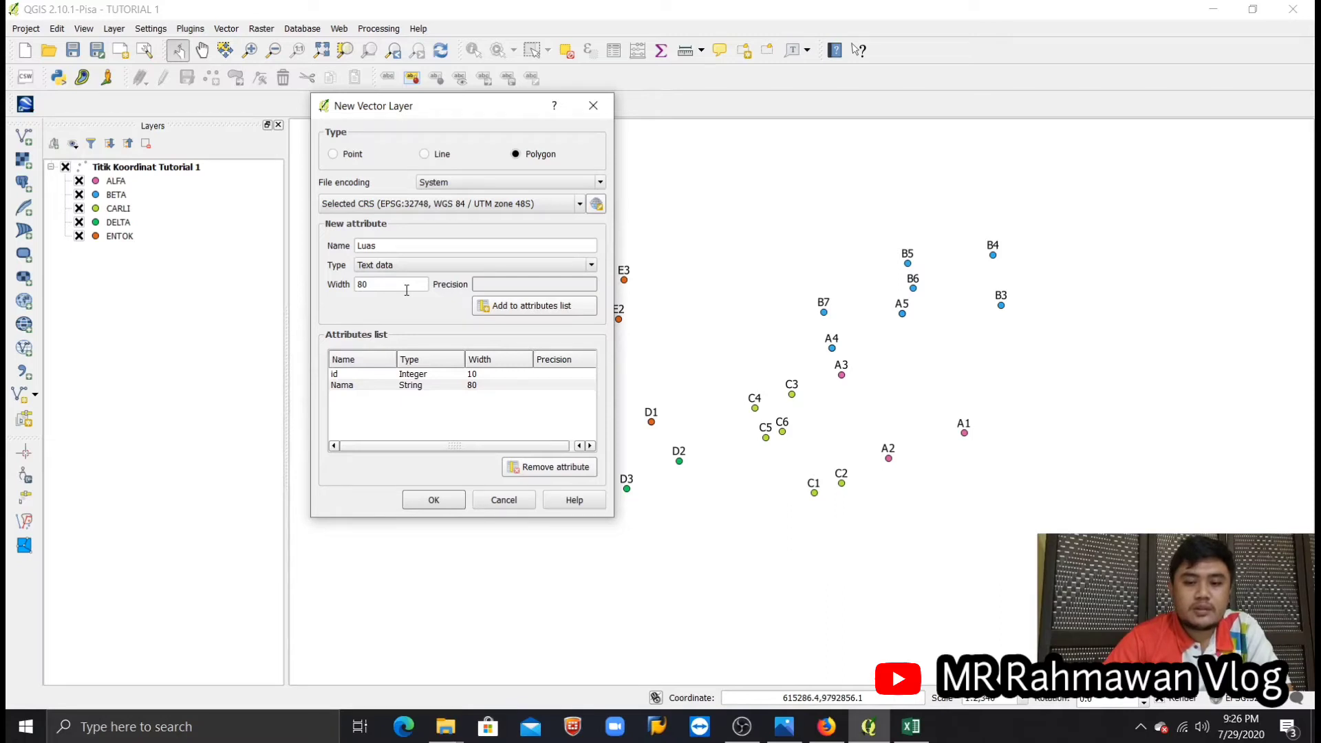
click(496, 307)
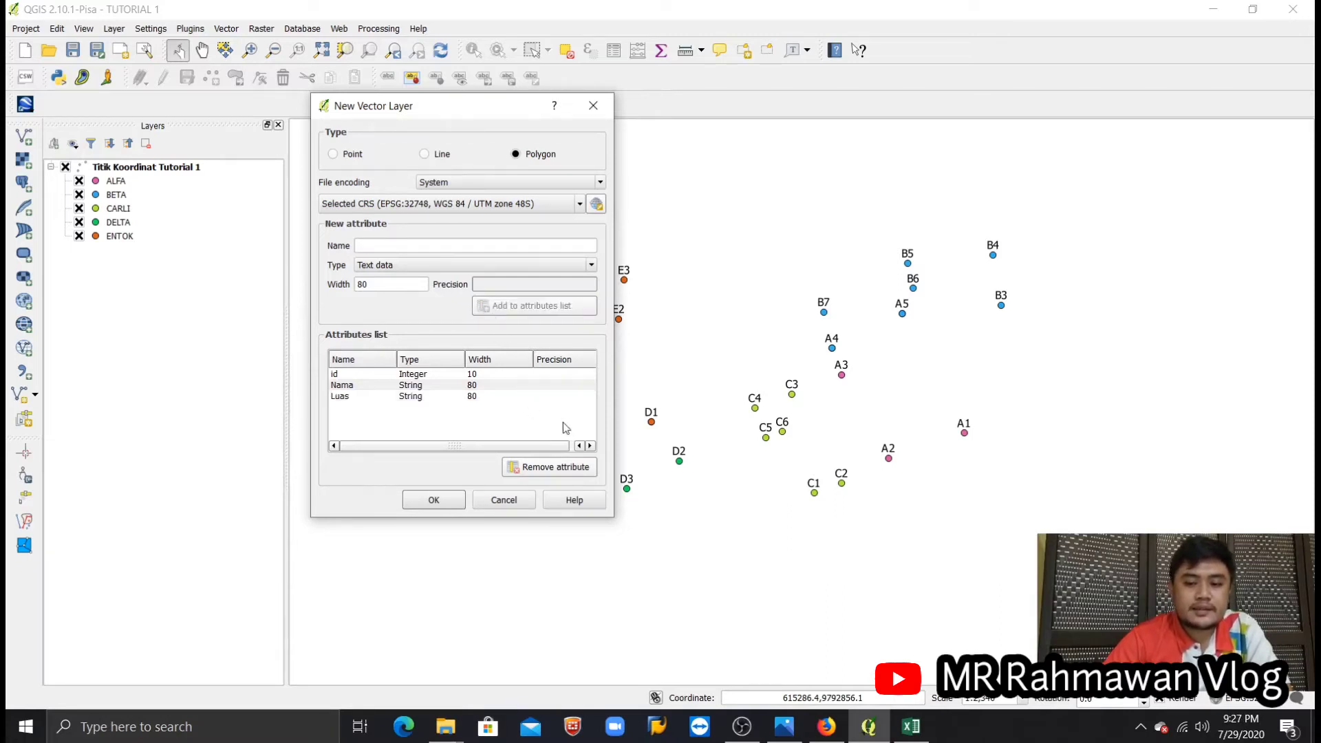
Step: Confirm the new vector layer and save it as the ESRI Shapefile Poligon Tutorial ke 2 in the File folder
click(420, 506)
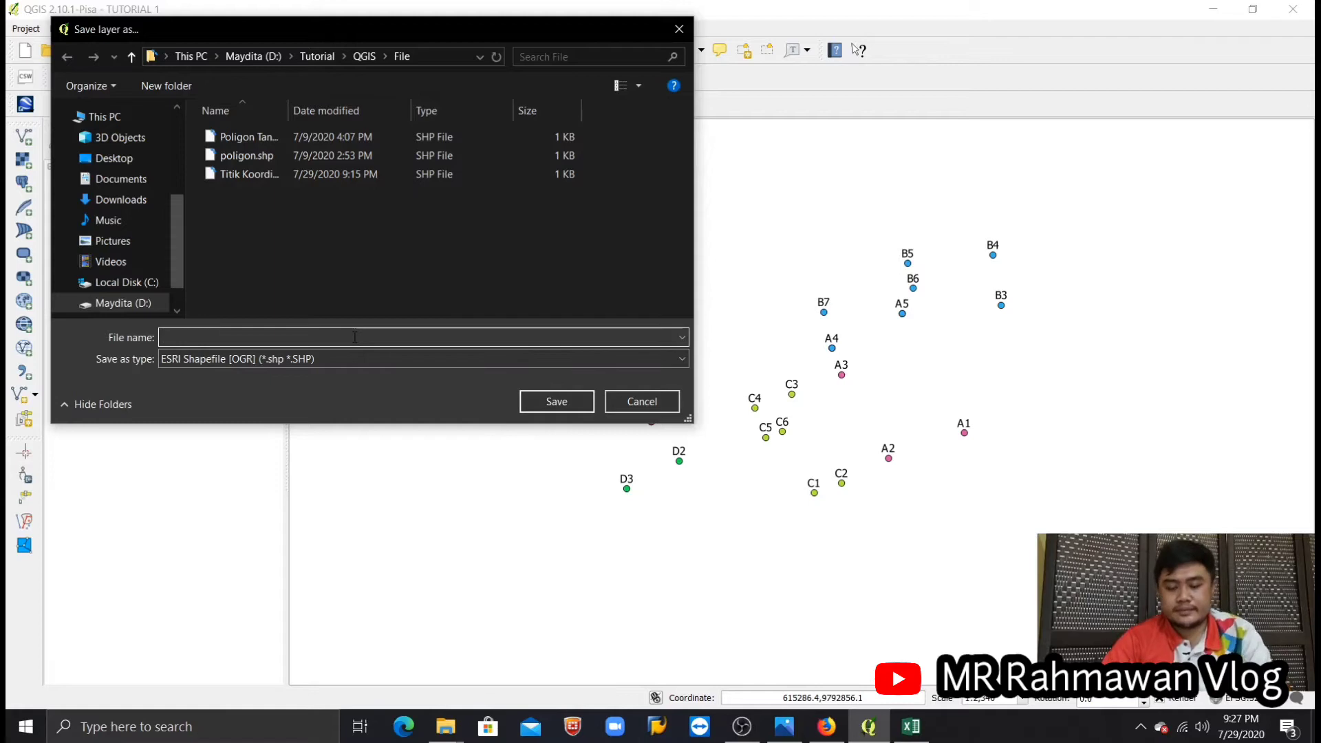
text(P)
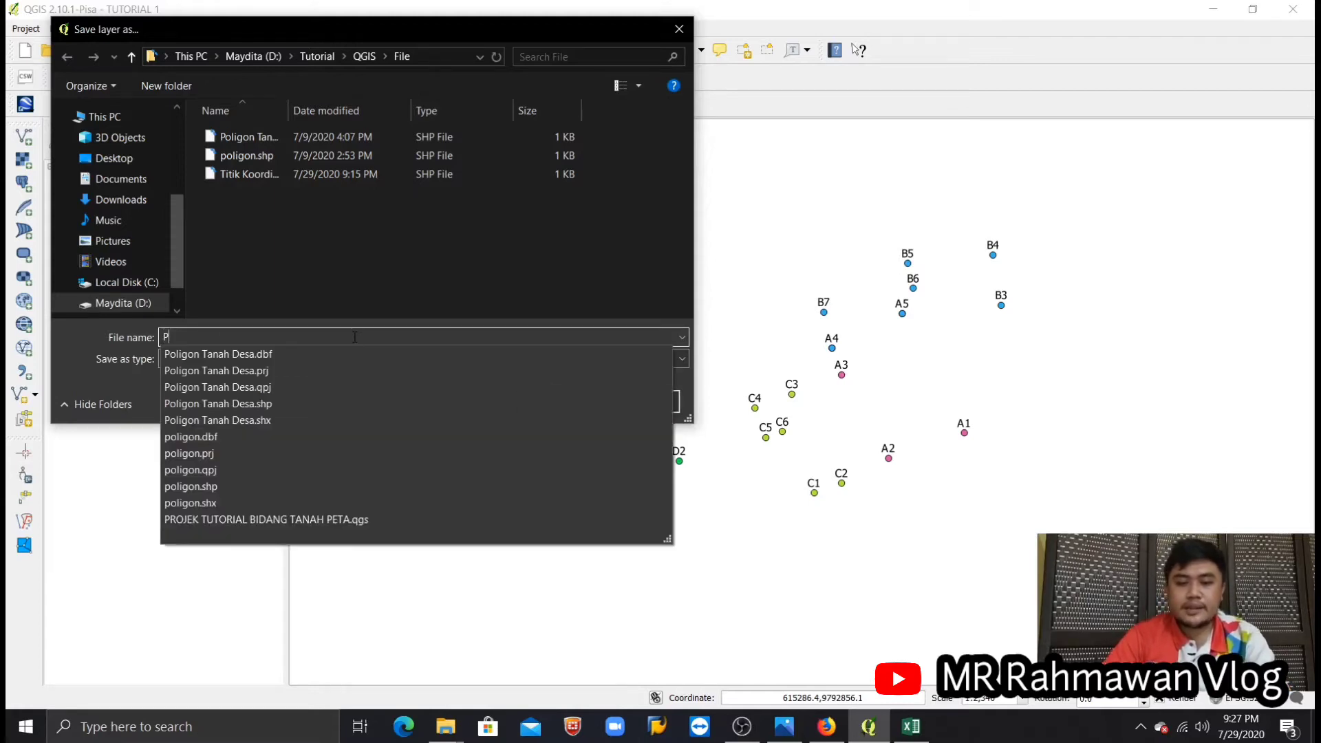
text(olig)
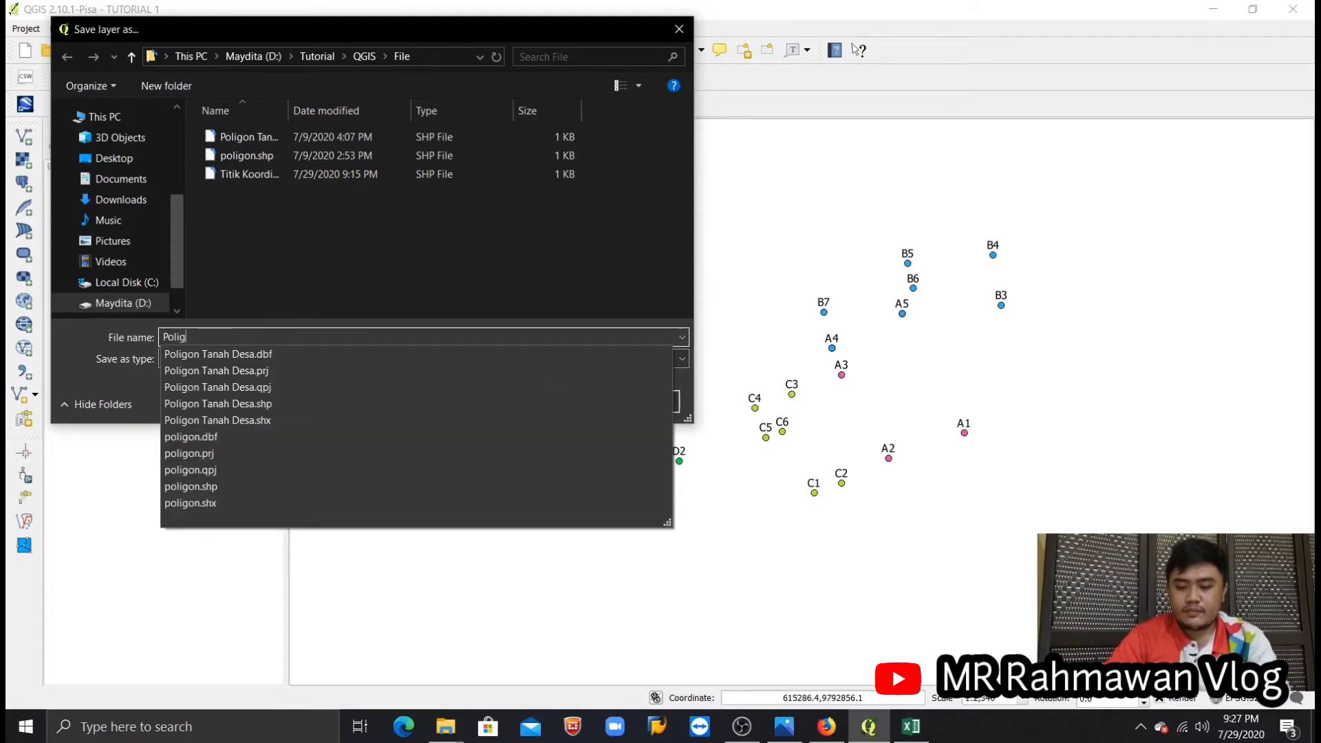
text(on T)
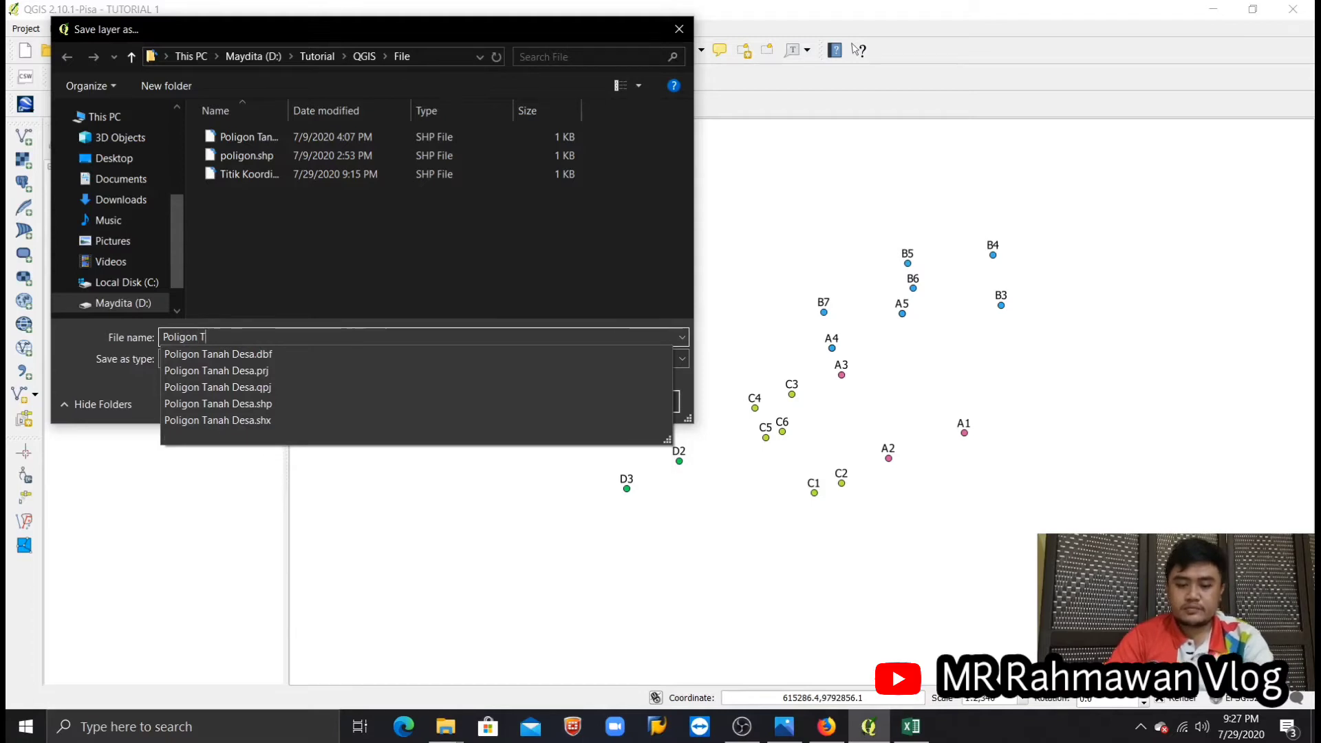
text(utorial )
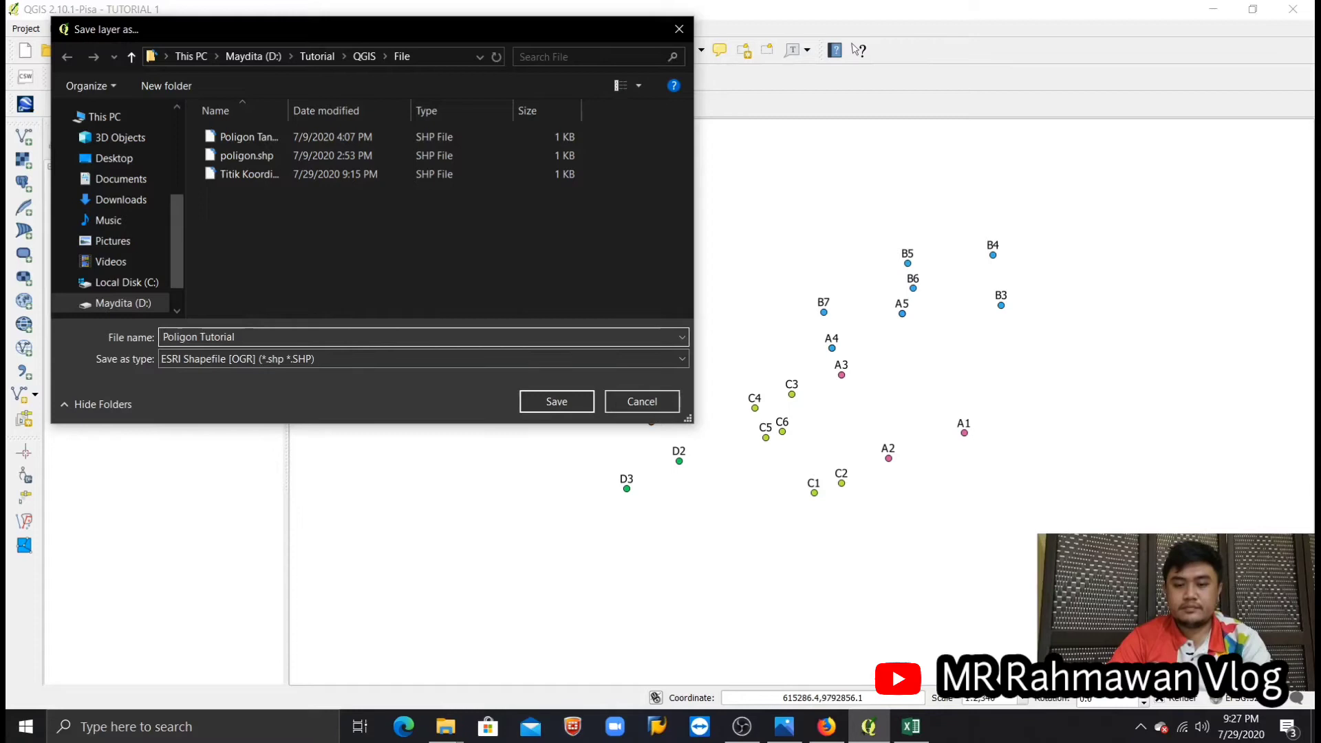
text(ke 2)
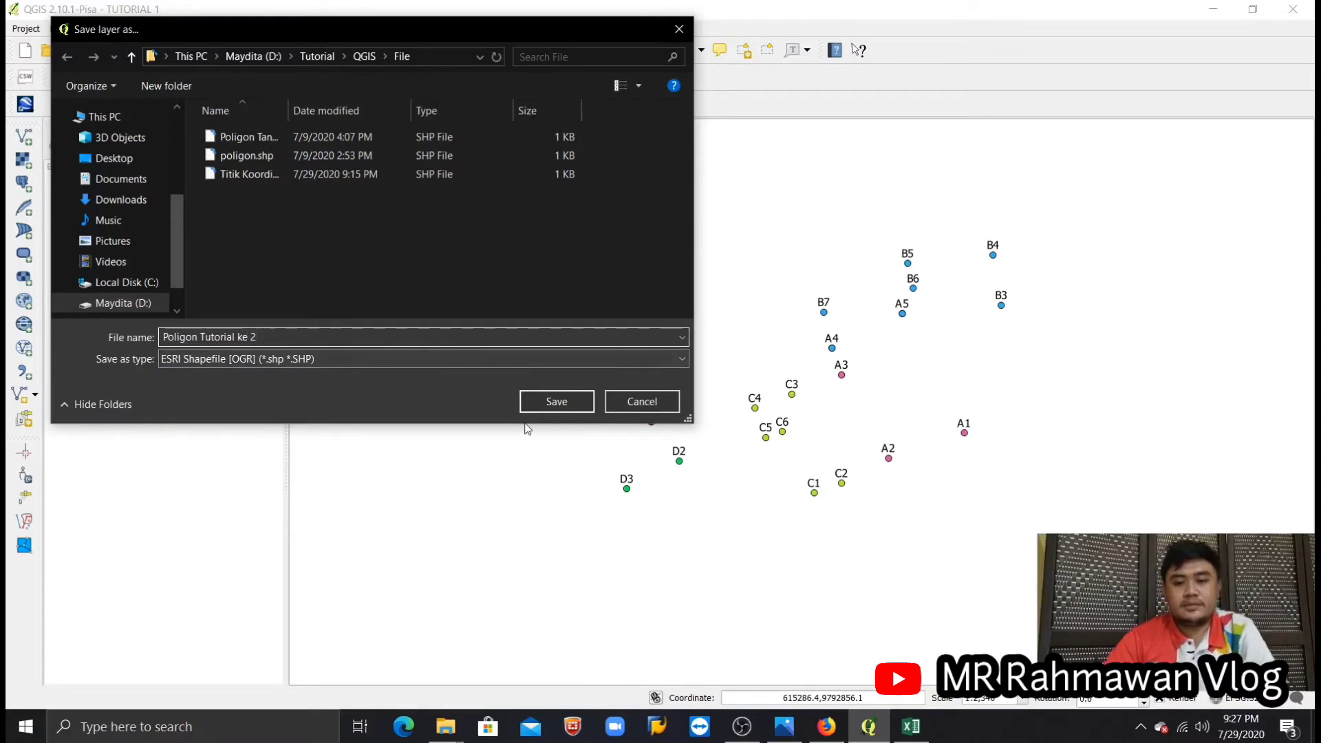
click(518, 366)
click(518, 367)
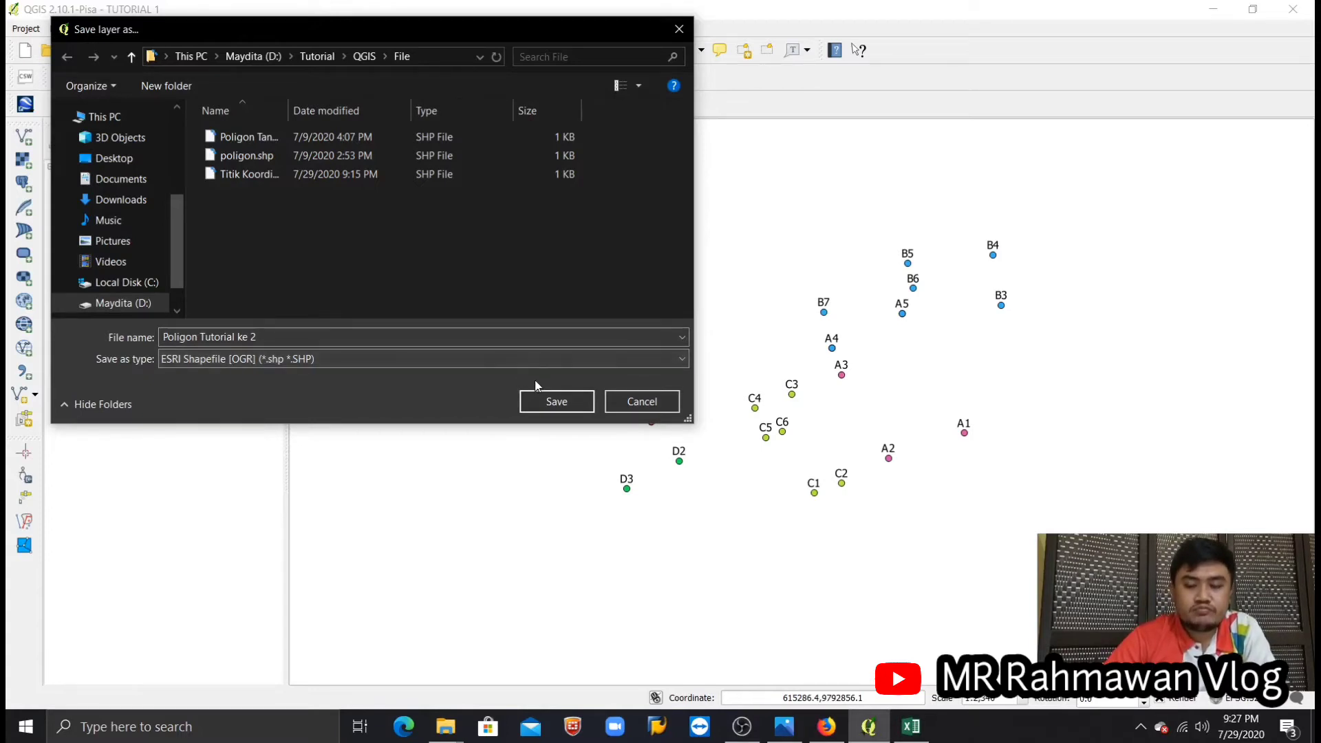
click(539, 406)
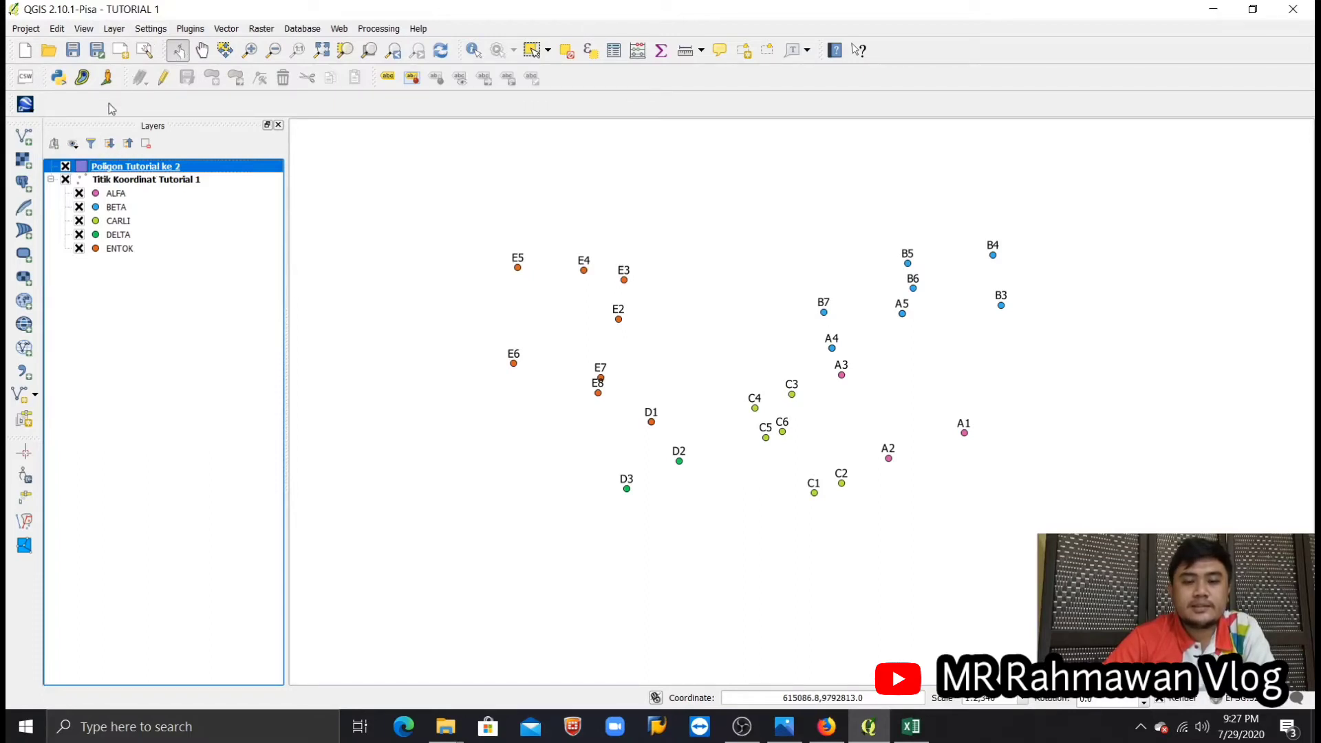
Step: Hide and show the Titik Koordinat Tutorial 1 layer, and zoom the map to its extent
click(66, 180)
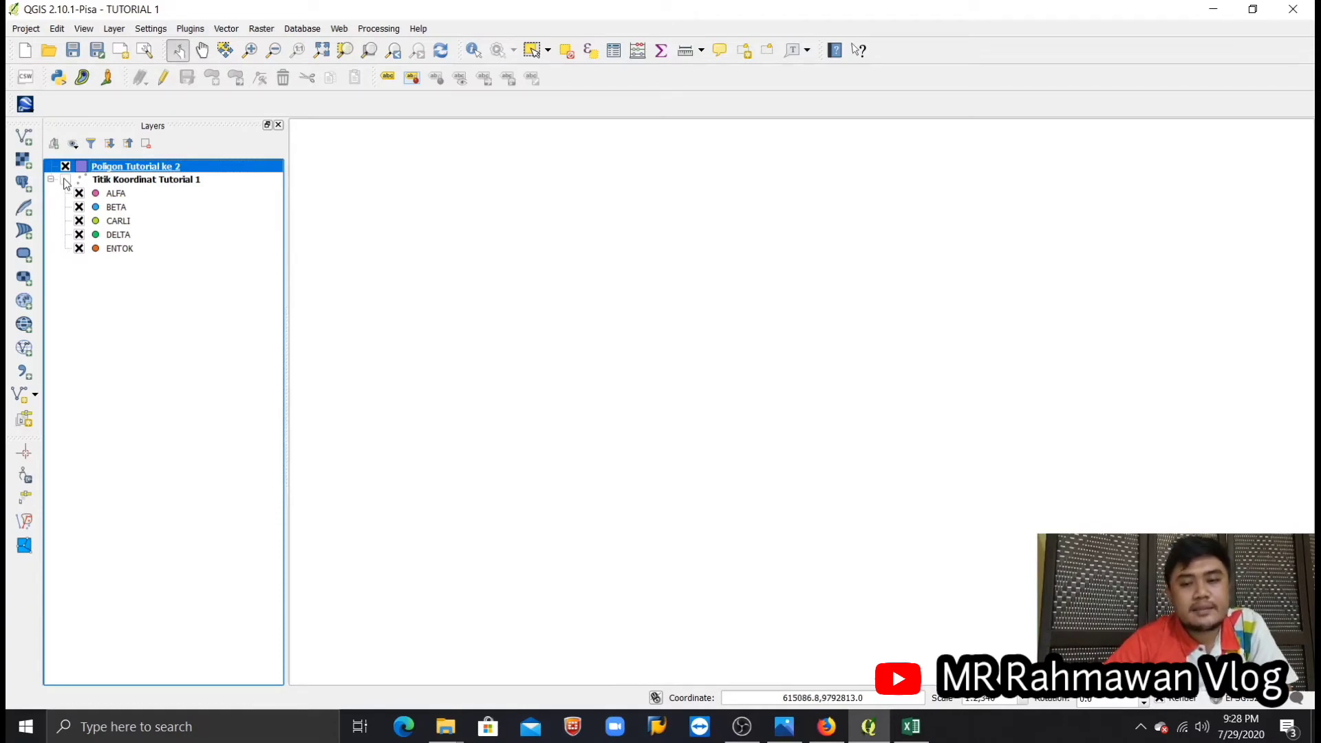
click(65, 180)
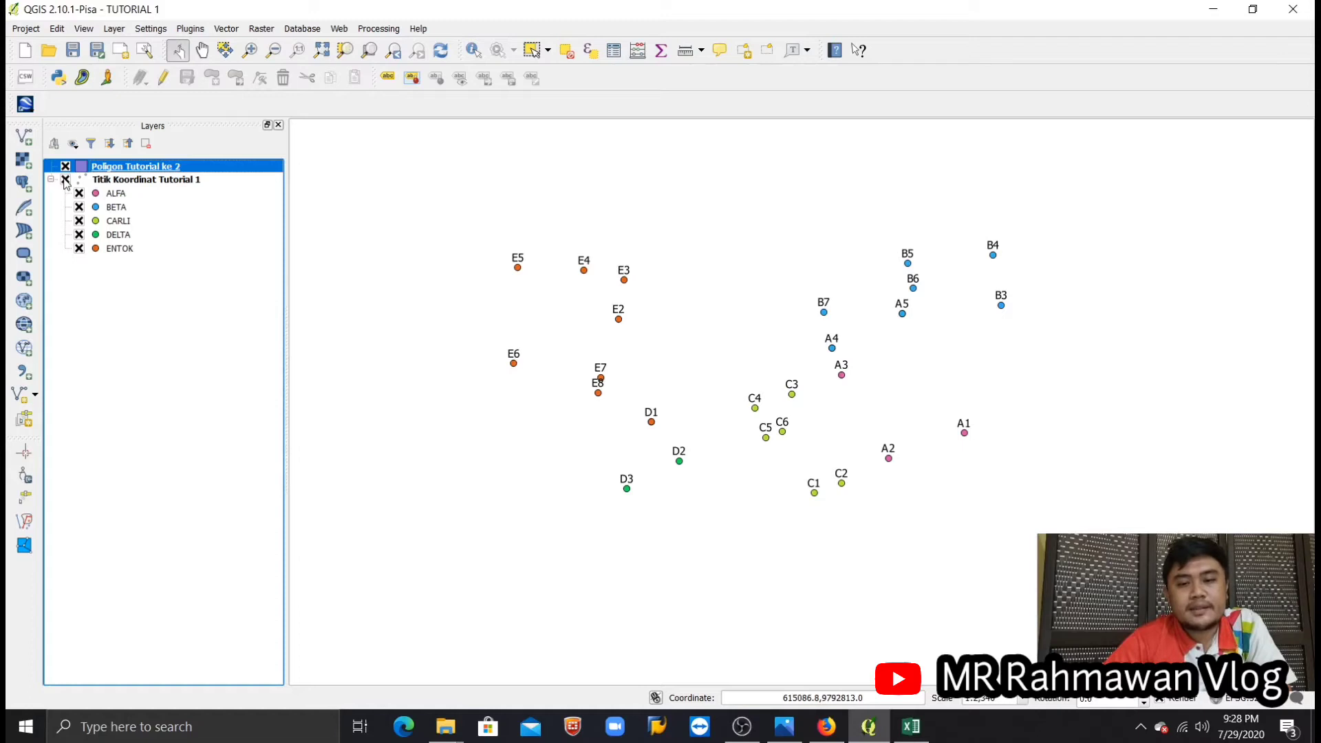
click(115, 182)
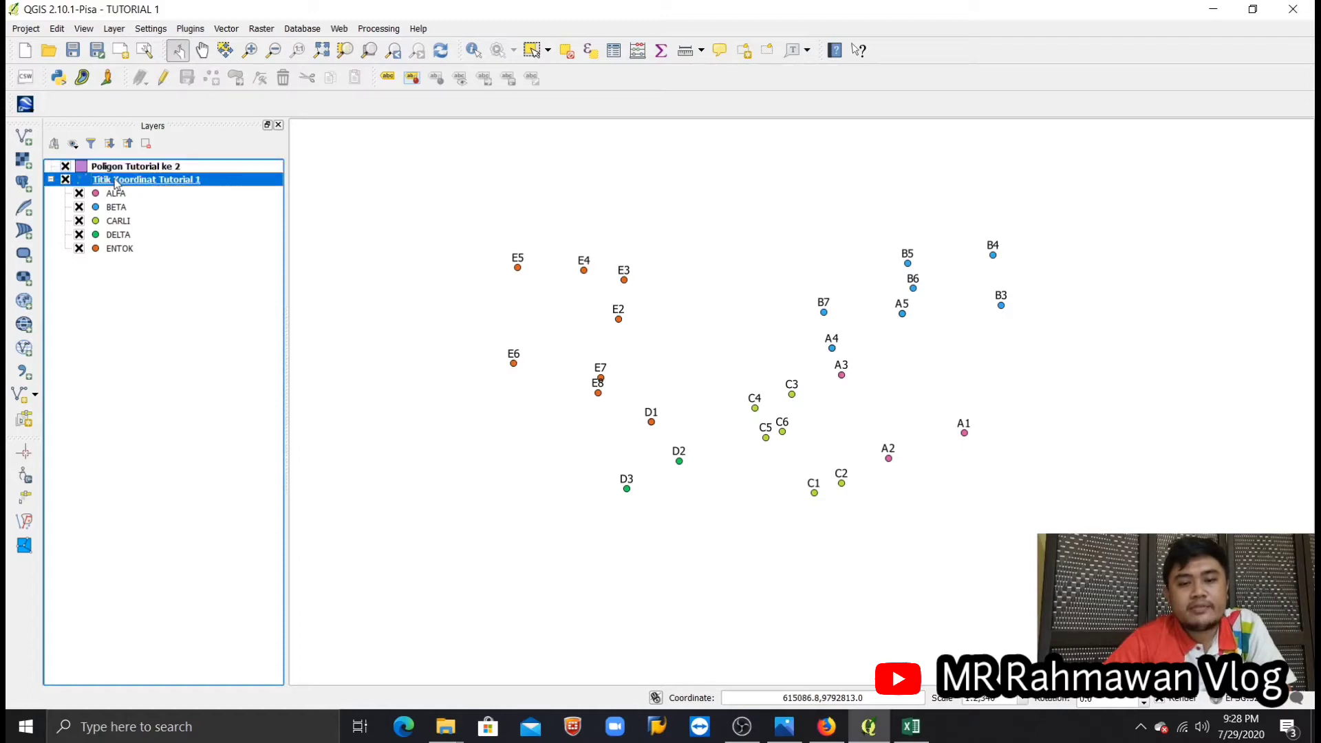
right_click(116, 182)
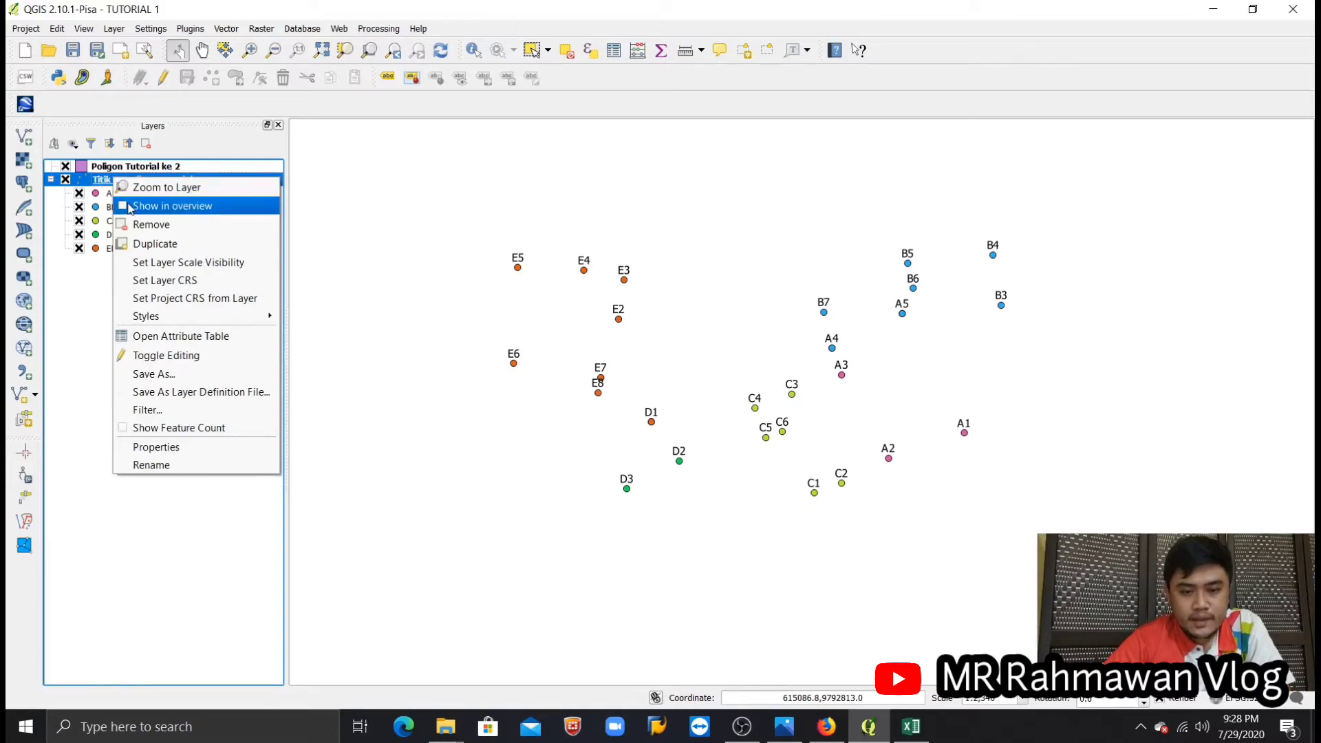
click(177, 190)
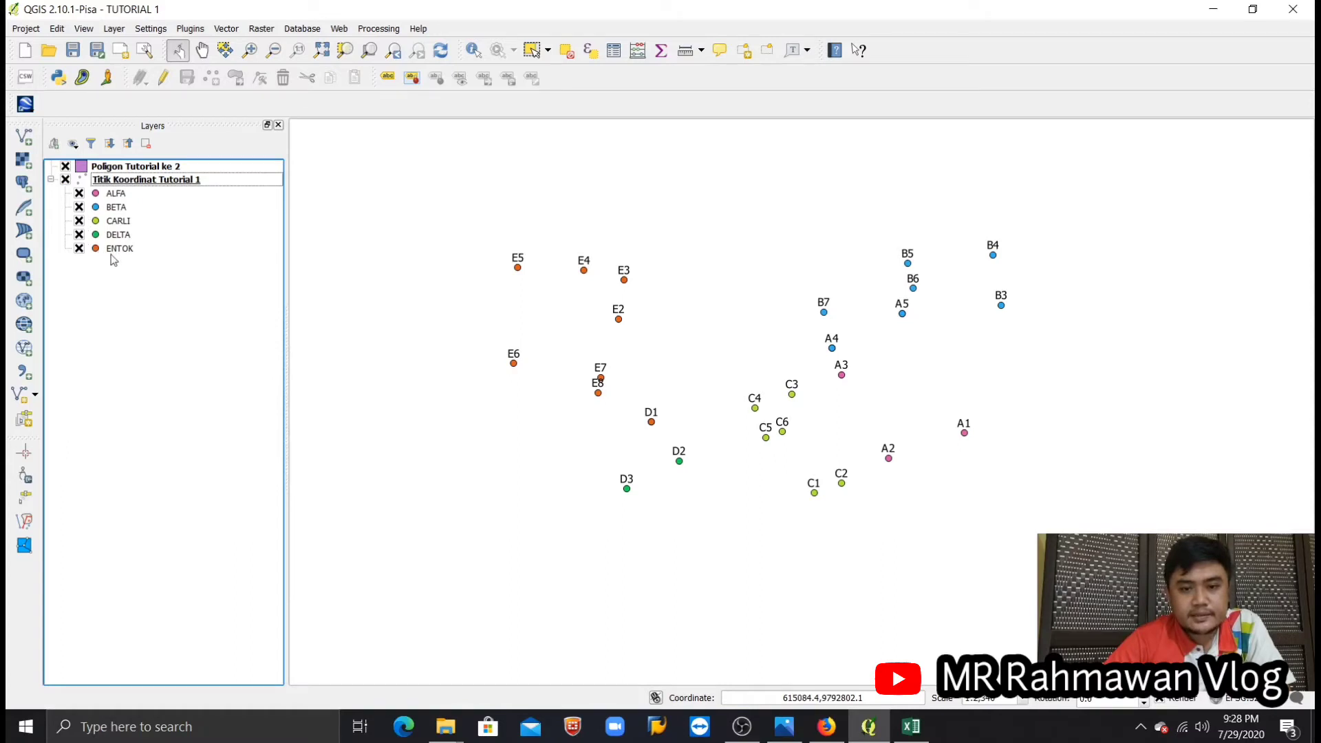
right_click(158, 189)
click(175, 190)
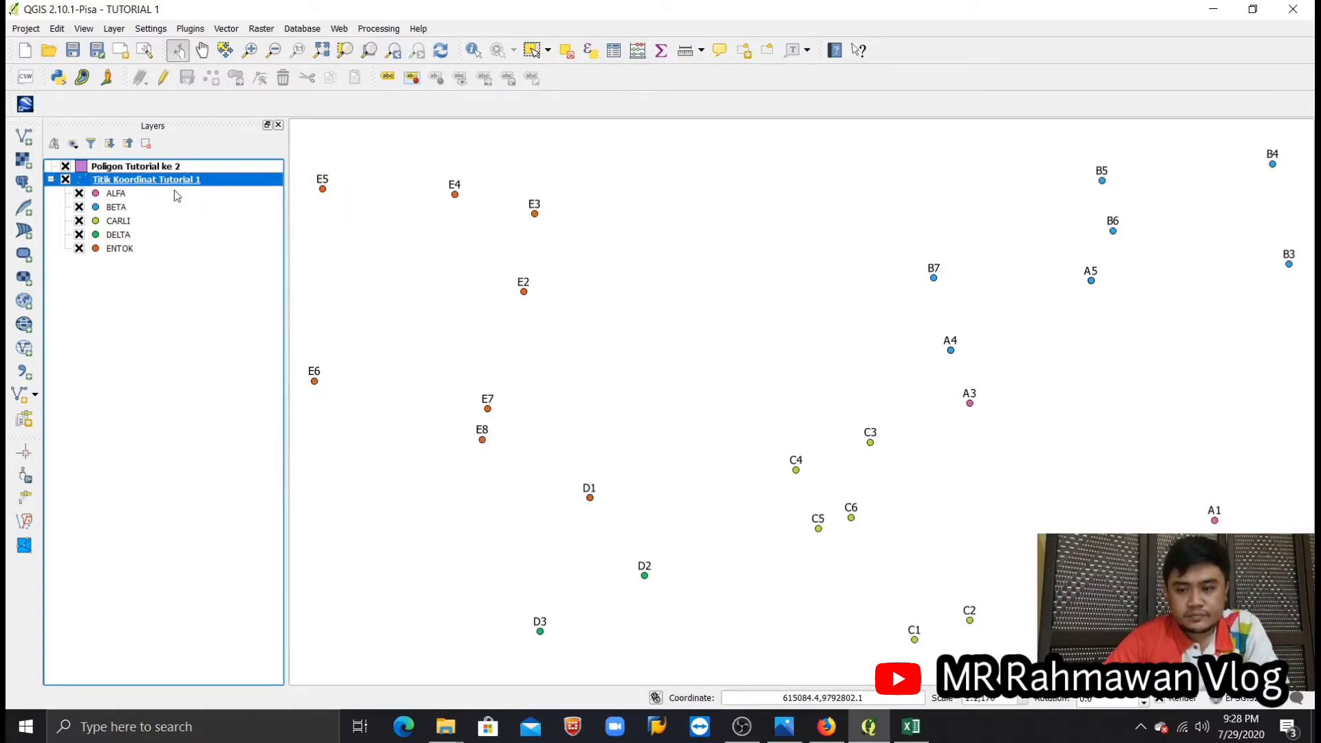
Step: Move the map view away from the points and bring it back by zooming to the Titik Koordinat Tutorial 1 layer
scroll(684, 405, up, 3)
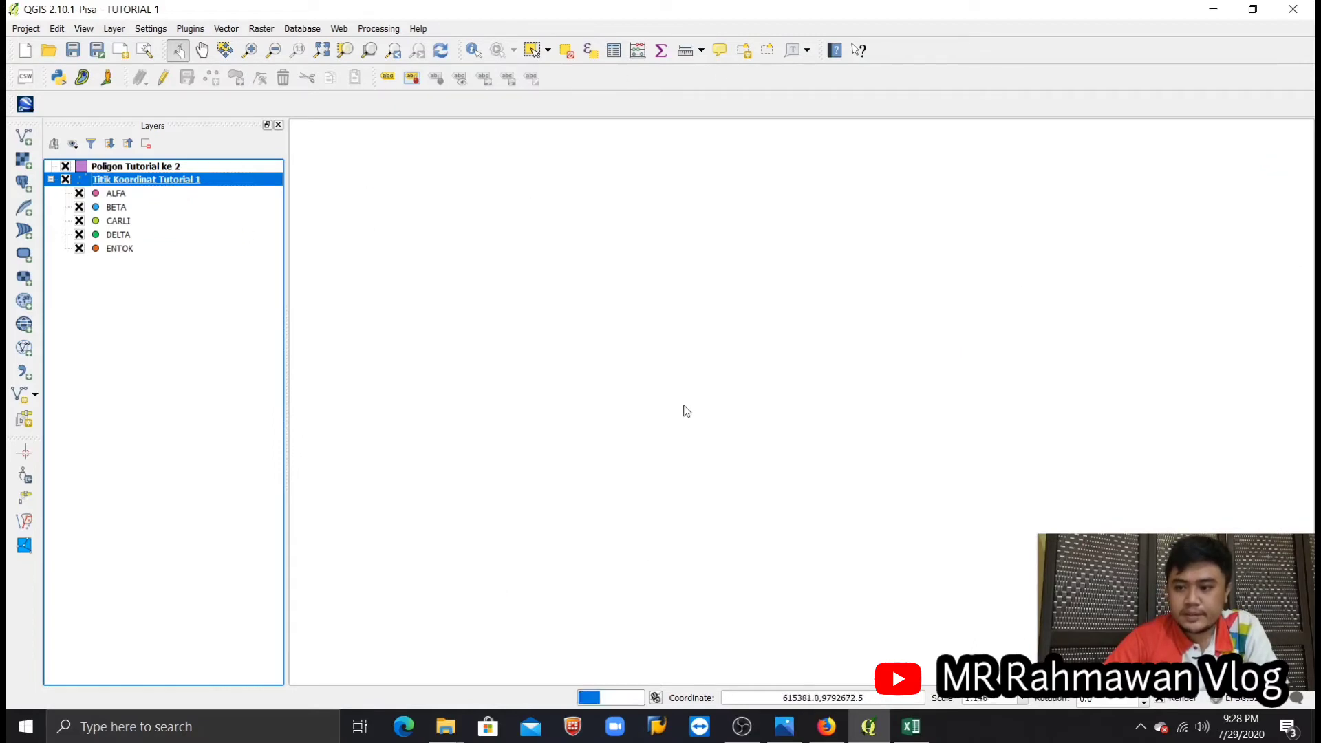
scroll(683, 406, down, 2)
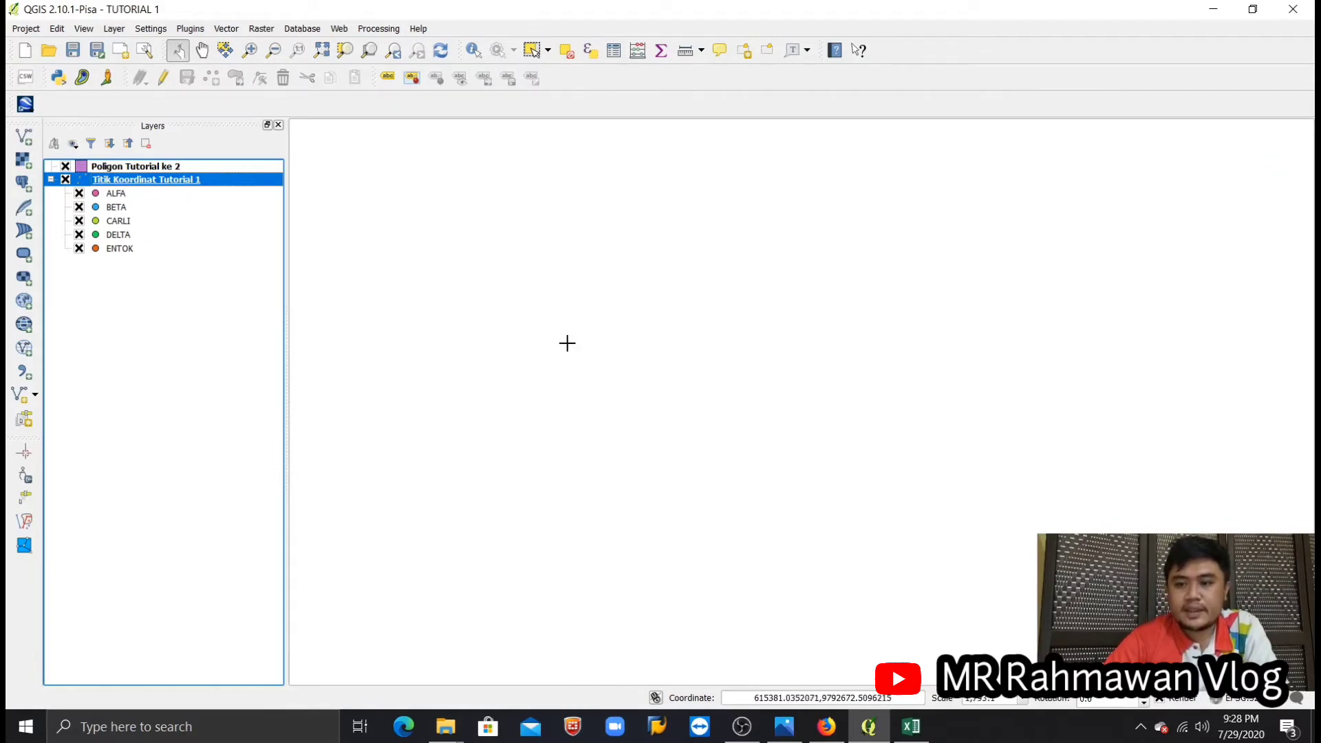
drag(567, 344, 304, 514)
scroll(436, 525, up, 1)
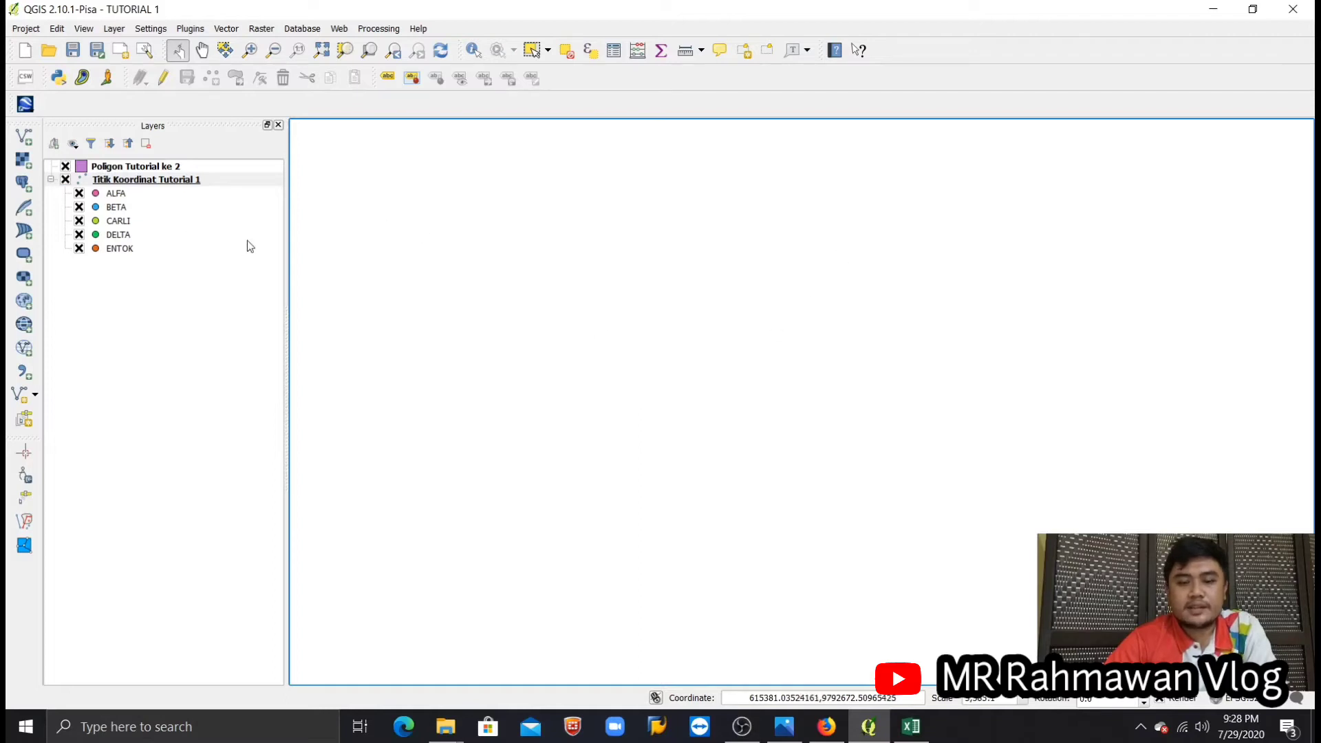
click(186, 183)
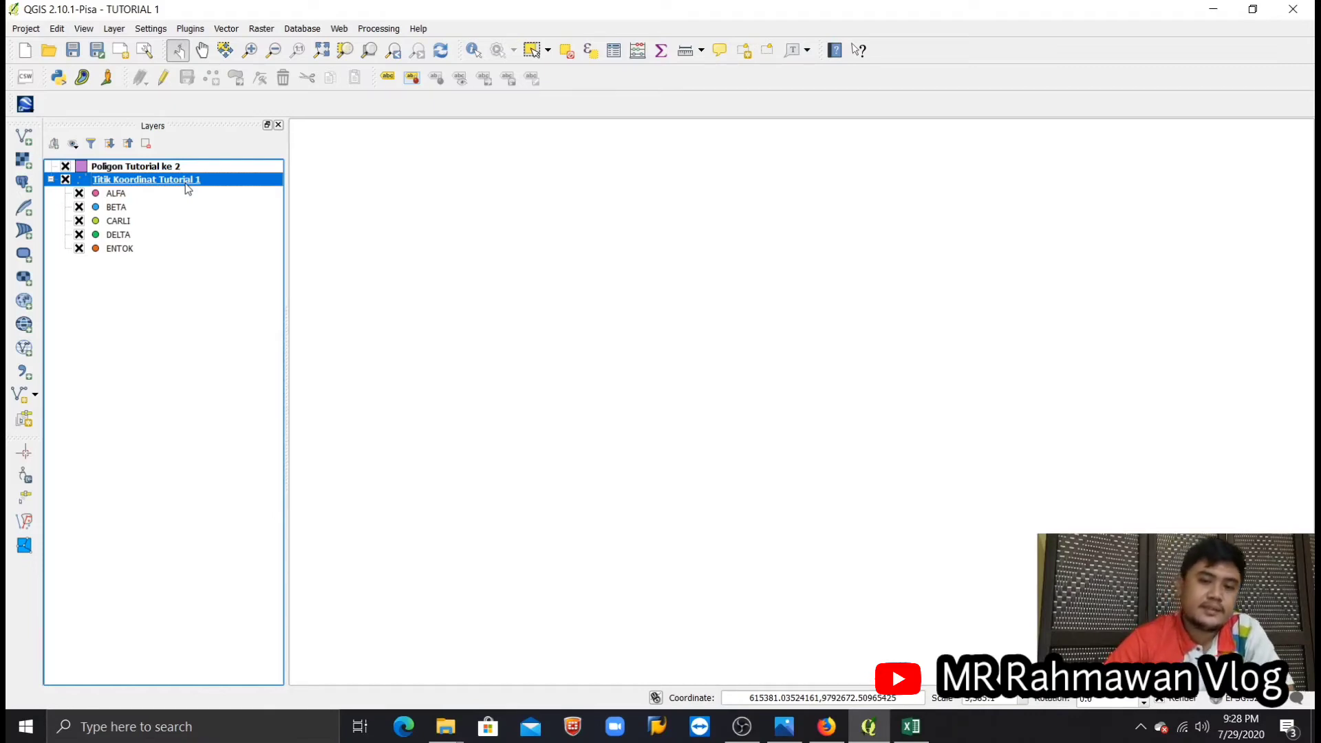
right_click(185, 183)
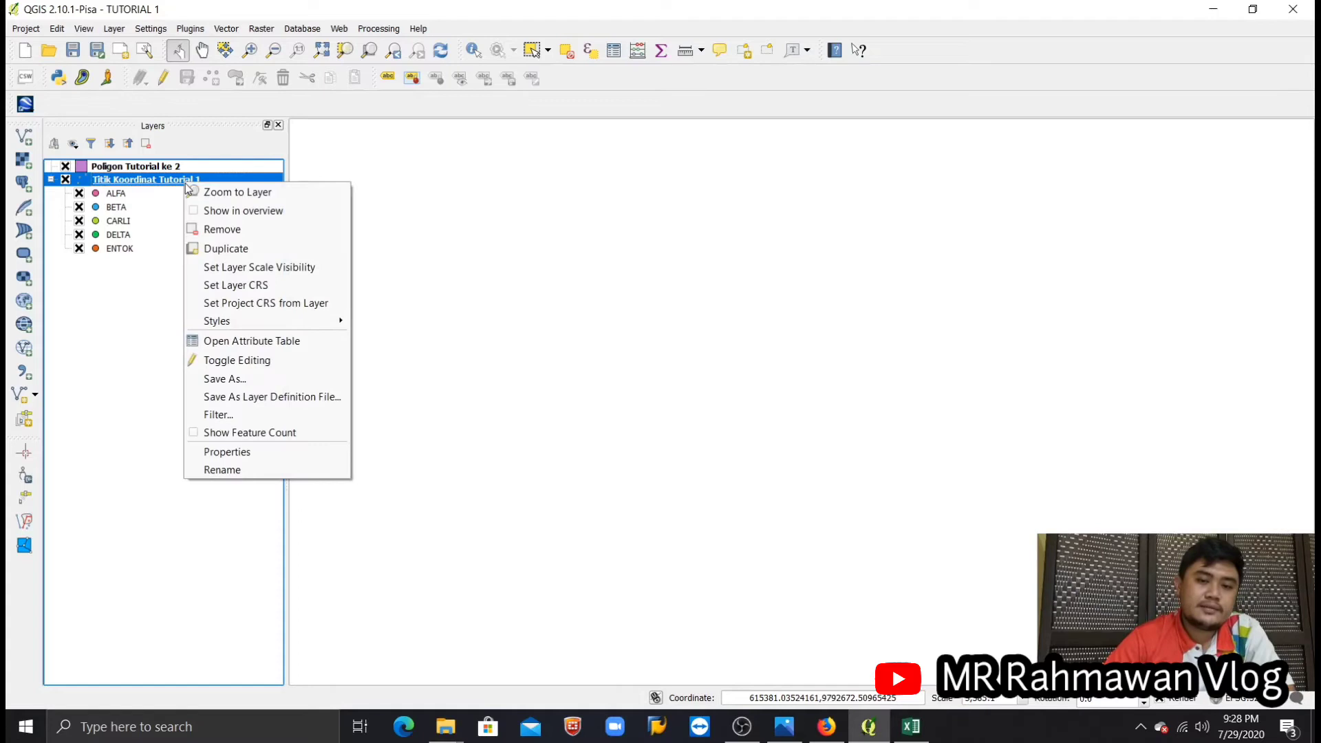
click(222, 198)
scroll(366, 269, down, 1)
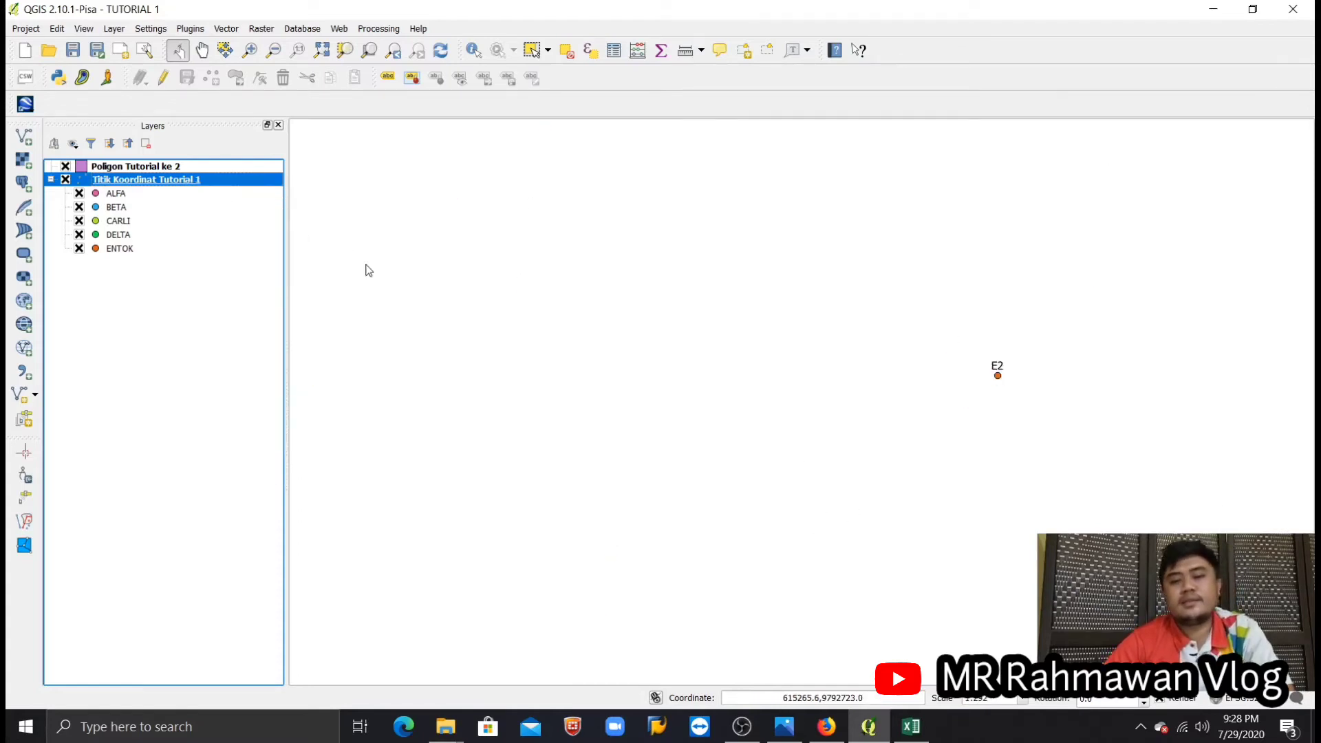
scroll(366, 268, down, 1)
drag(351, 306, 495, 342)
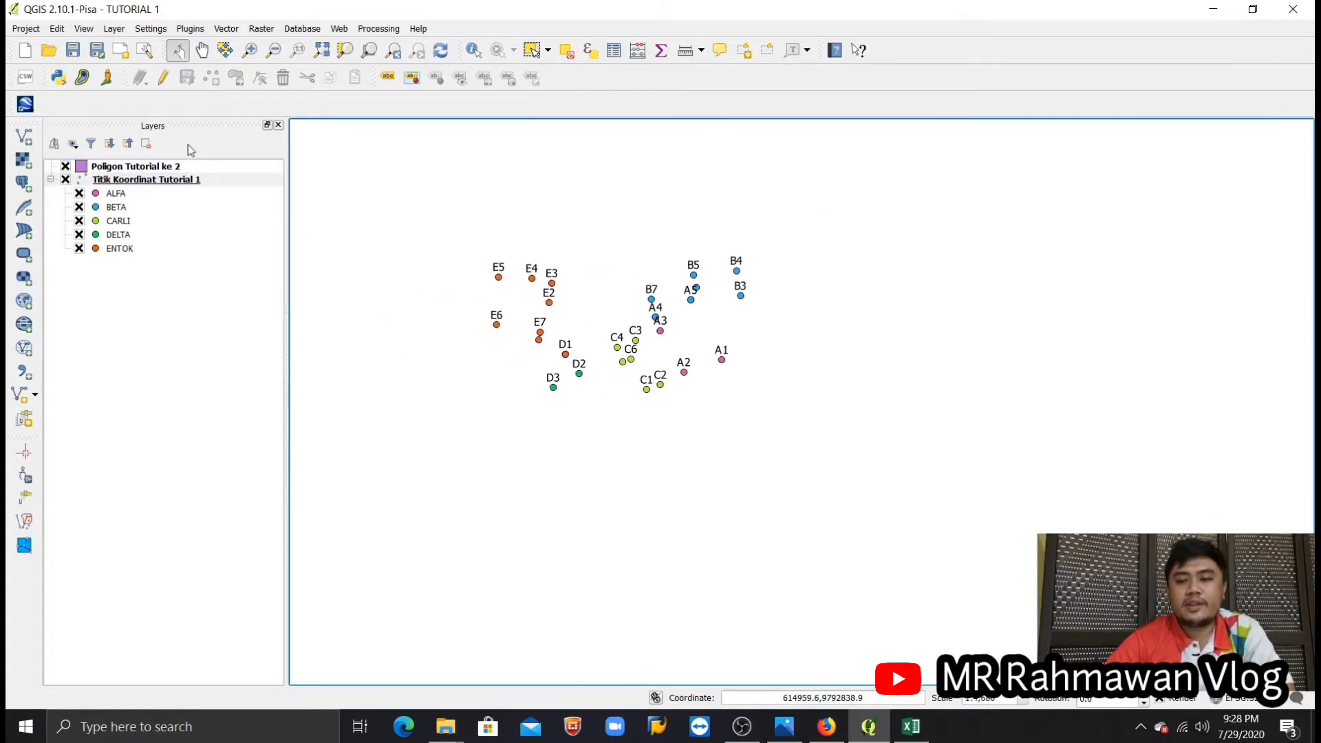
Step: Select the Poligon Tutorial ke 2 layer and view its layer properties, closing them without changes
click(123, 170)
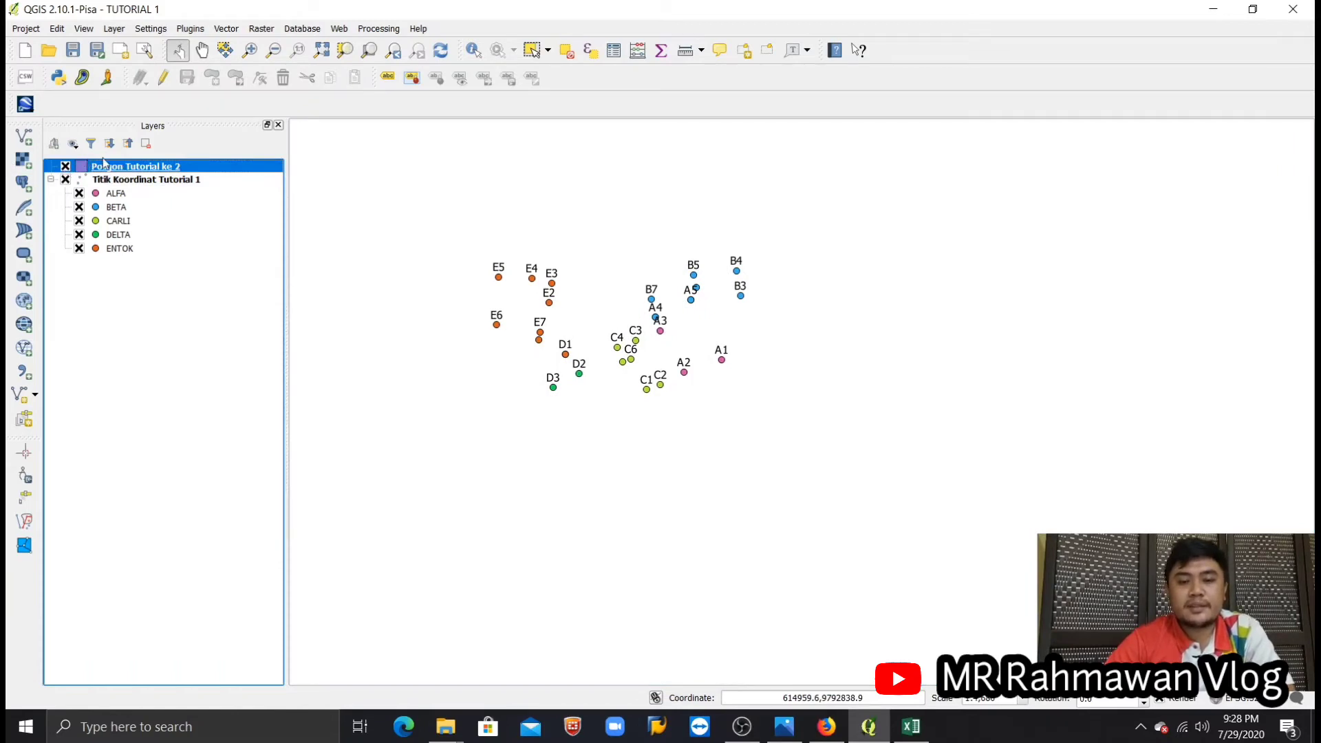
scroll(520, 321, down, 1)
scroll(521, 322, up, 2)
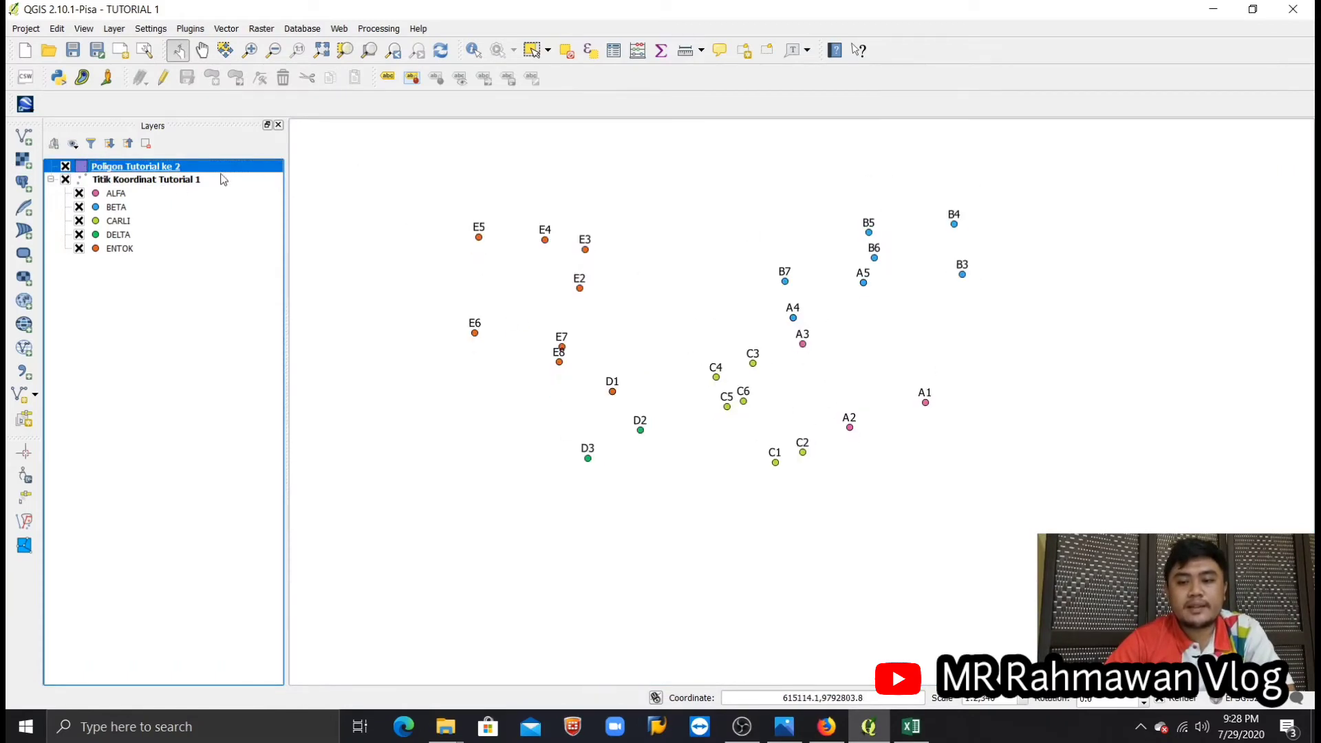
double_click(168, 167)
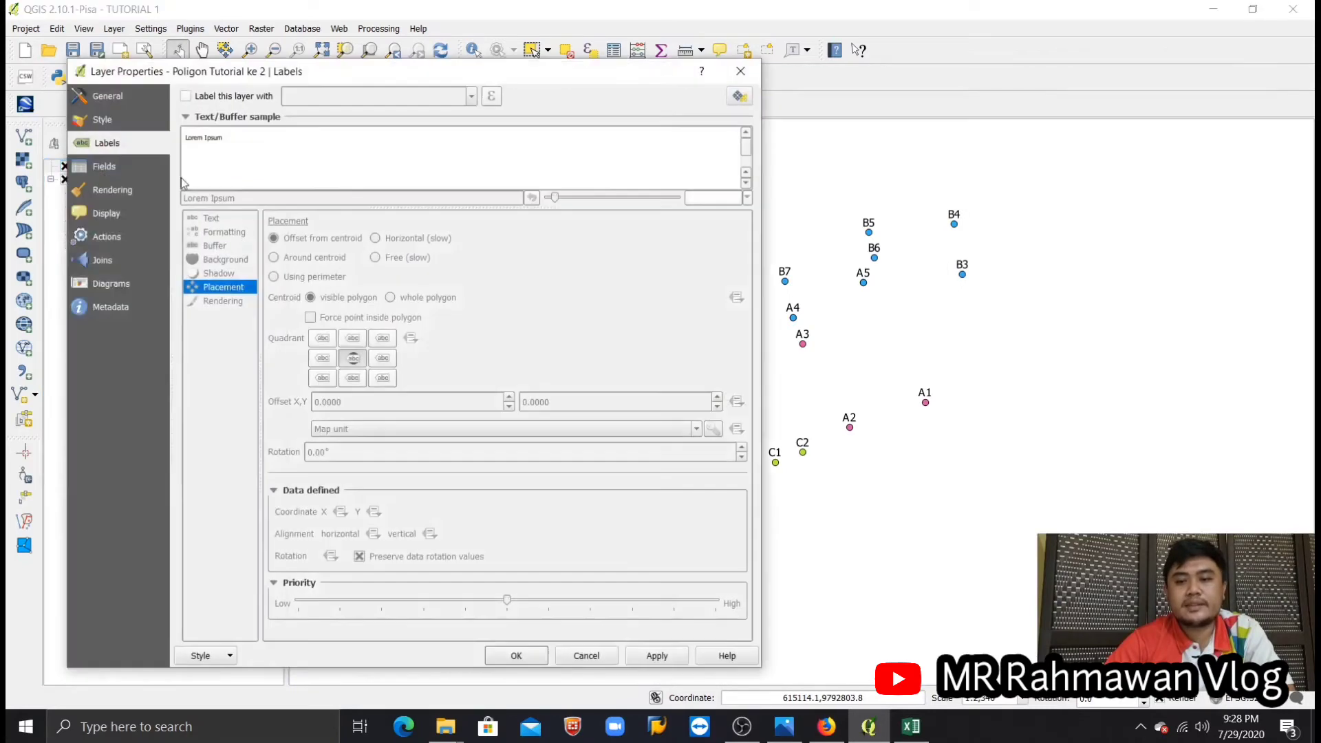
click(740, 68)
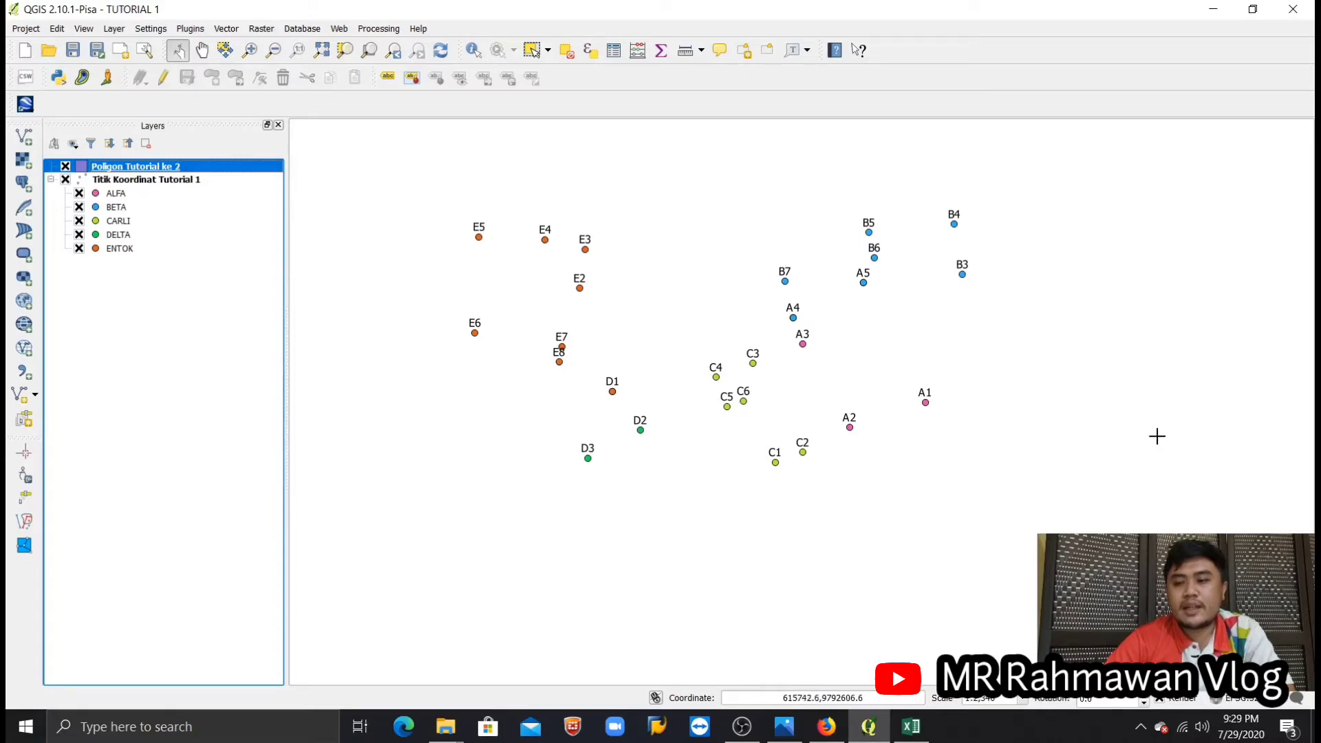
Step: Examine the positions of corner points A1 to A5 on the map
scroll(1026, 392, down, 2)
scroll(1029, 382, up, 4)
drag(981, 389, 897, 395)
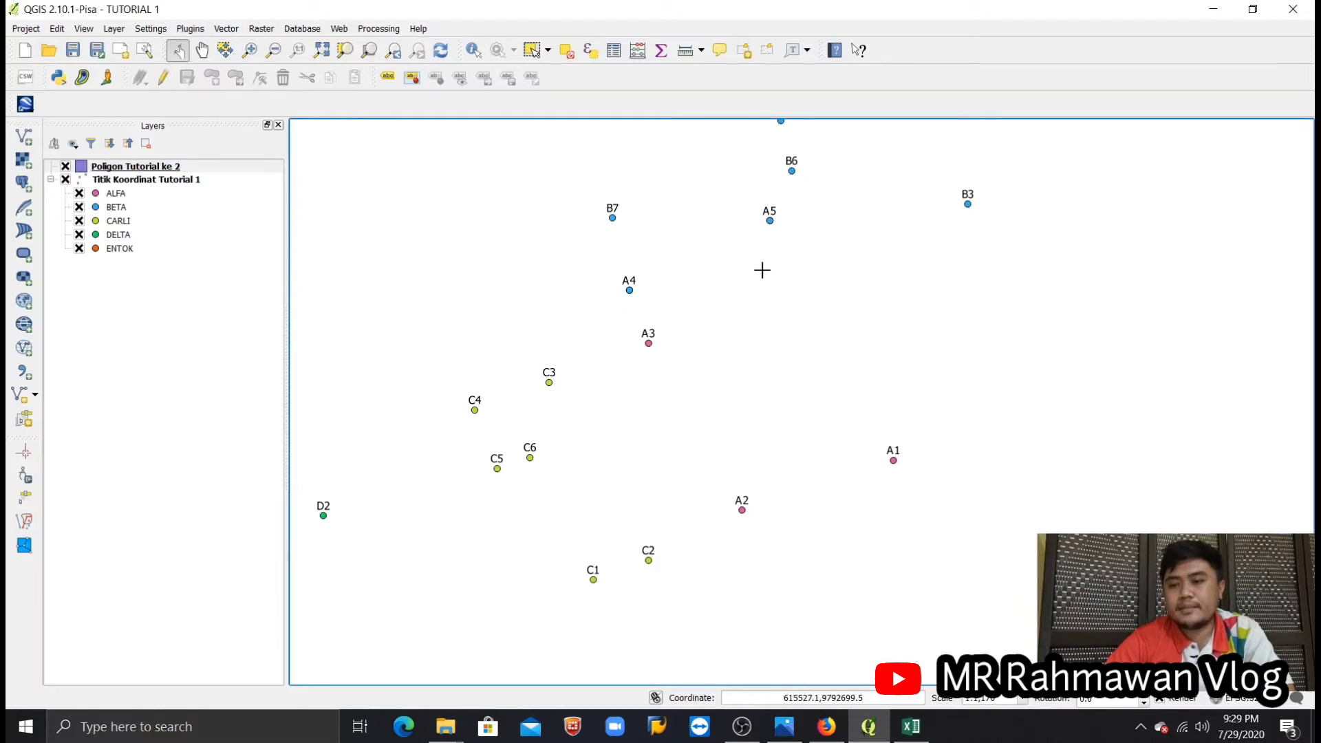
scroll(761, 268, down, 2)
scroll(667, 280, up, 4)
scroll(628, 301, down, 1)
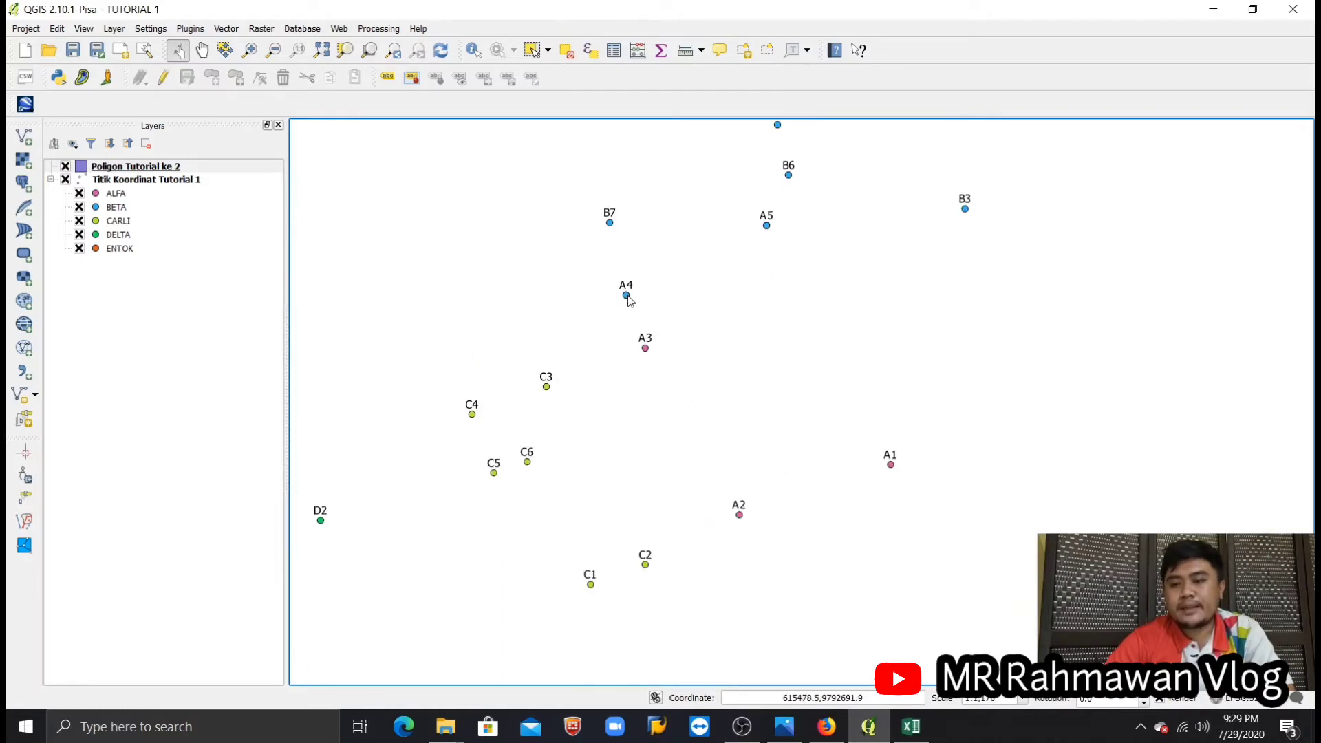
scroll(627, 301, down, 1)
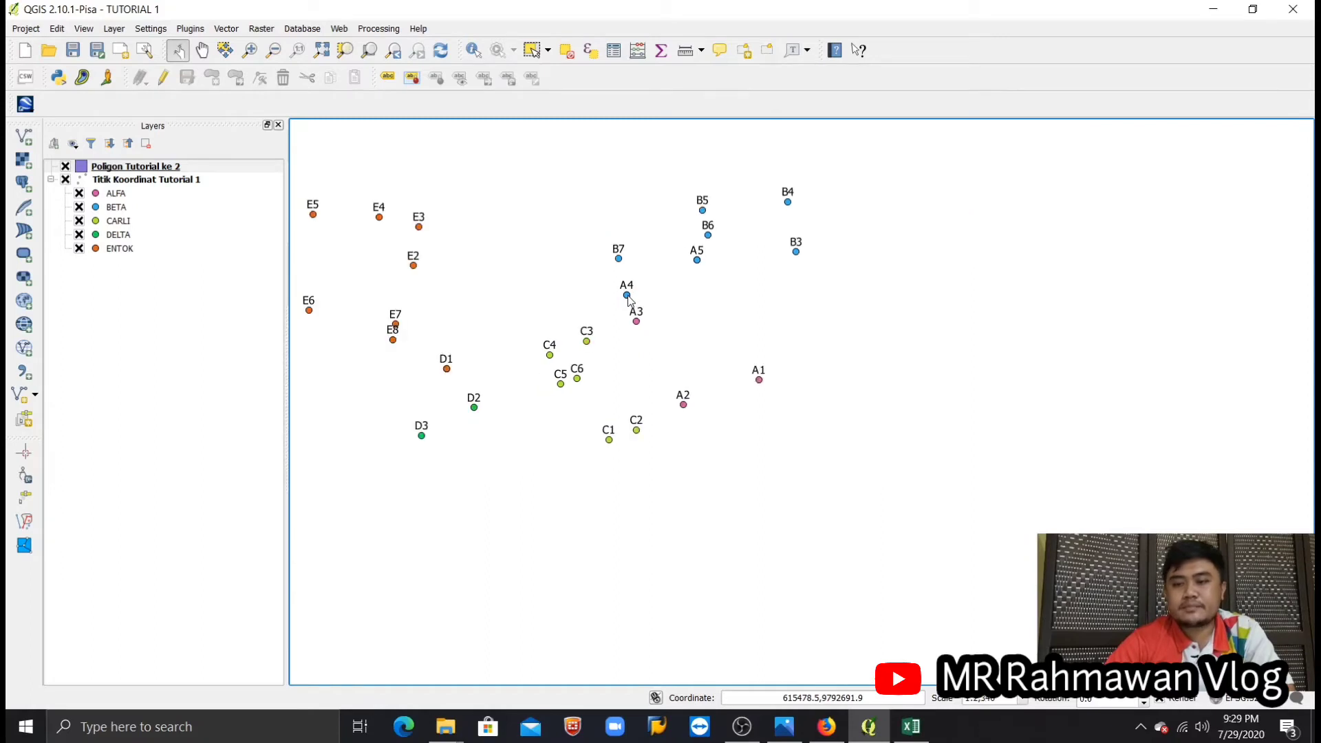
scroll(626, 292, up, 1)
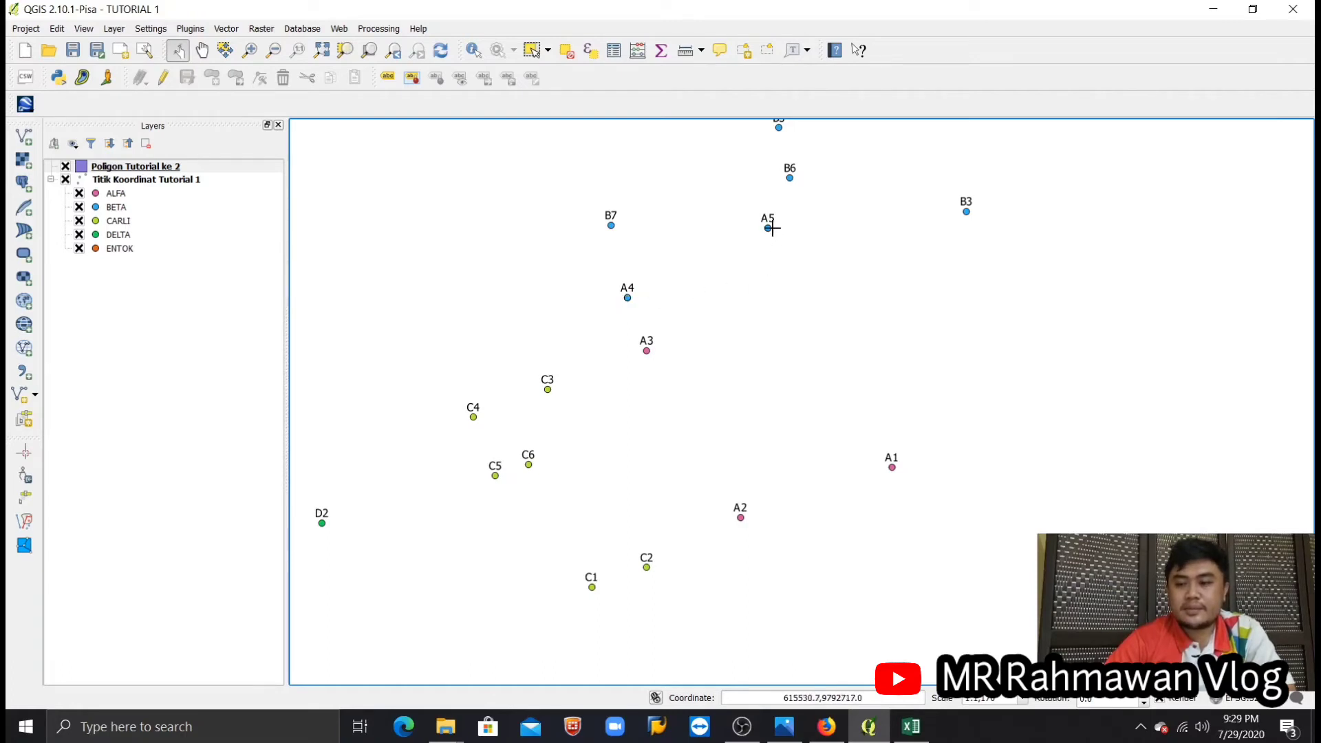
Step: Examine the corner points that the ALFA and BETA parcels share, comparing the labels A4 with B1 and A5 with B2
drag(762, 298, 772, 371)
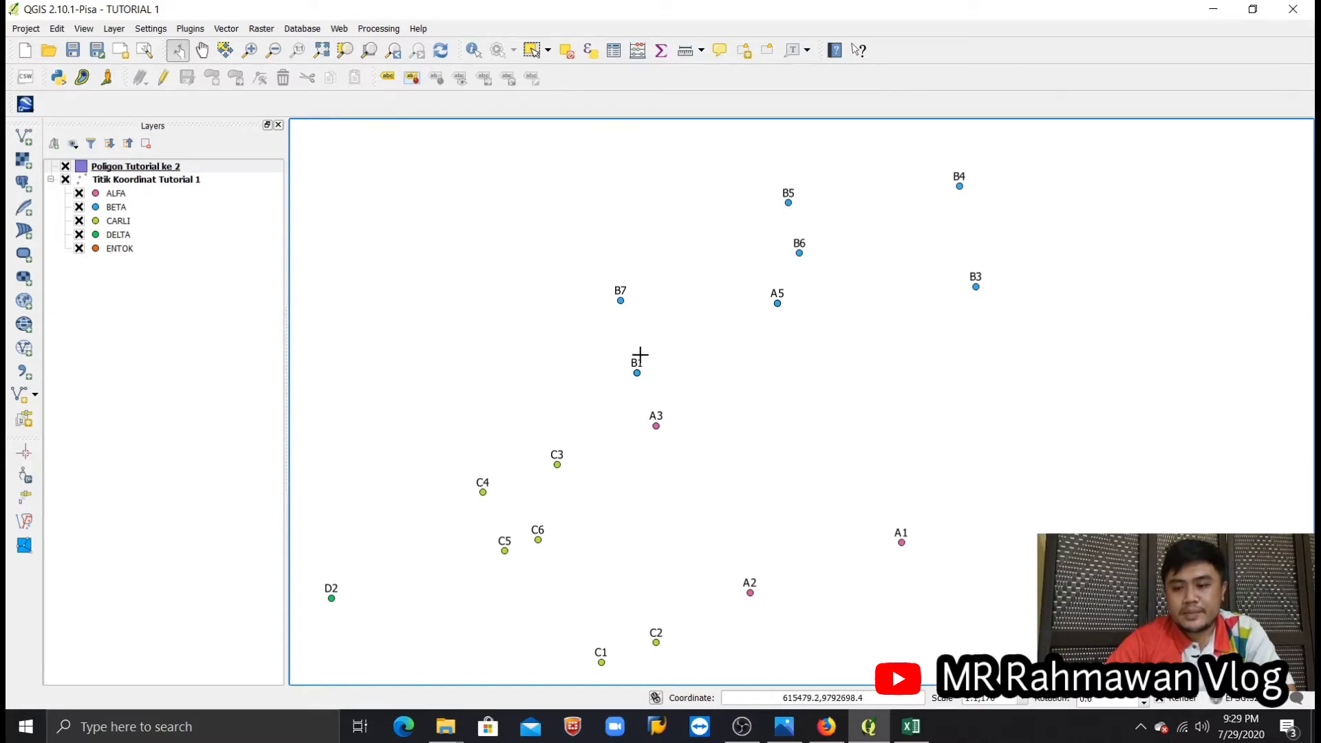
scroll(632, 354, down, 1)
scroll(632, 354, up, 1)
drag(785, 381, 778, 415)
scroll(647, 411, up, 2)
scroll(646, 412, down, 2)
scroll(647, 412, up, 1)
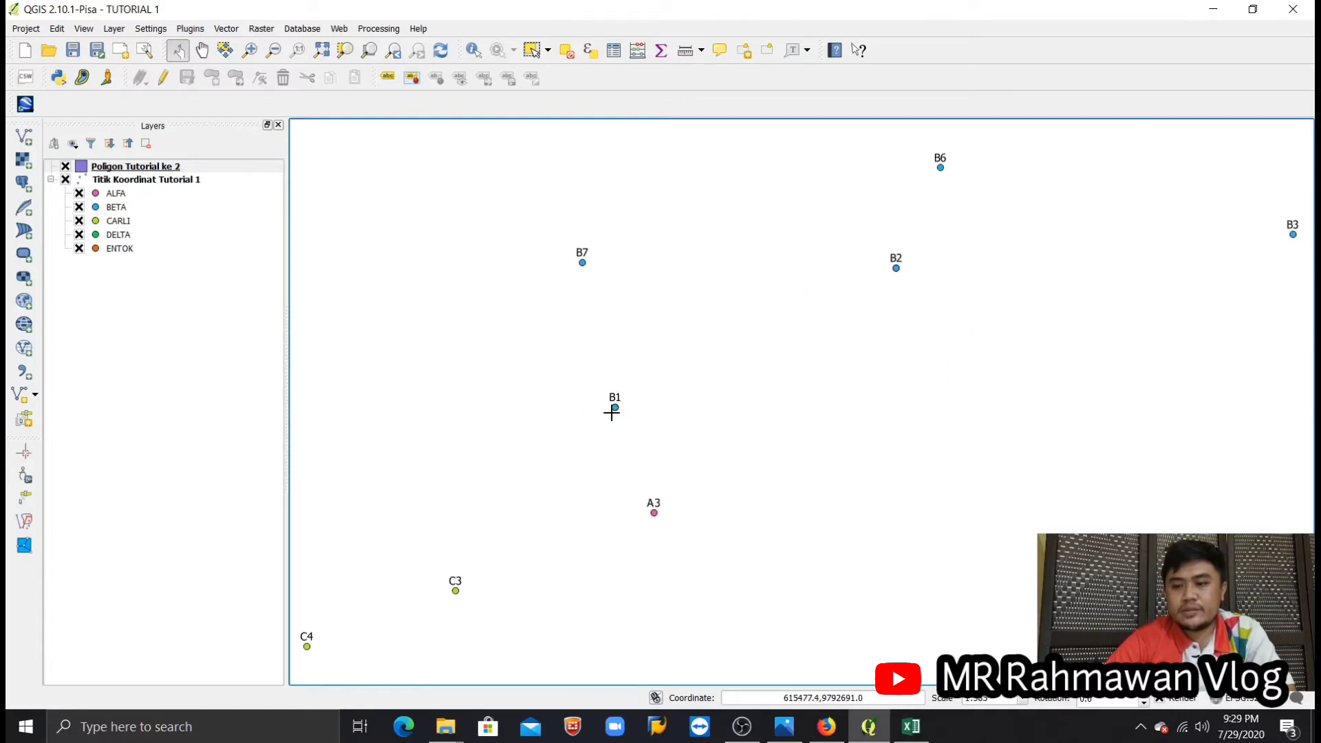
scroll(792, 359, down, 2)
scroll(791, 357, up, 1)
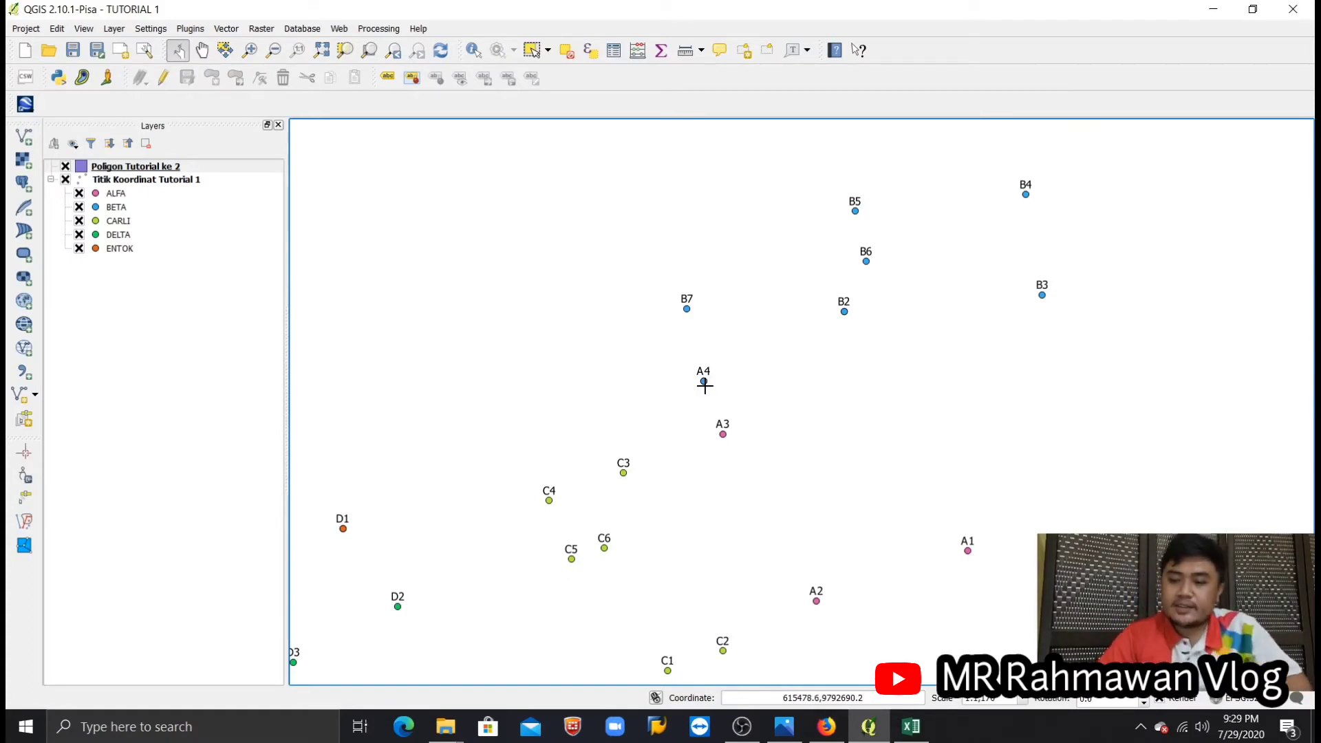
scroll(704, 386, down, 1)
scroll(716, 416, up, 1)
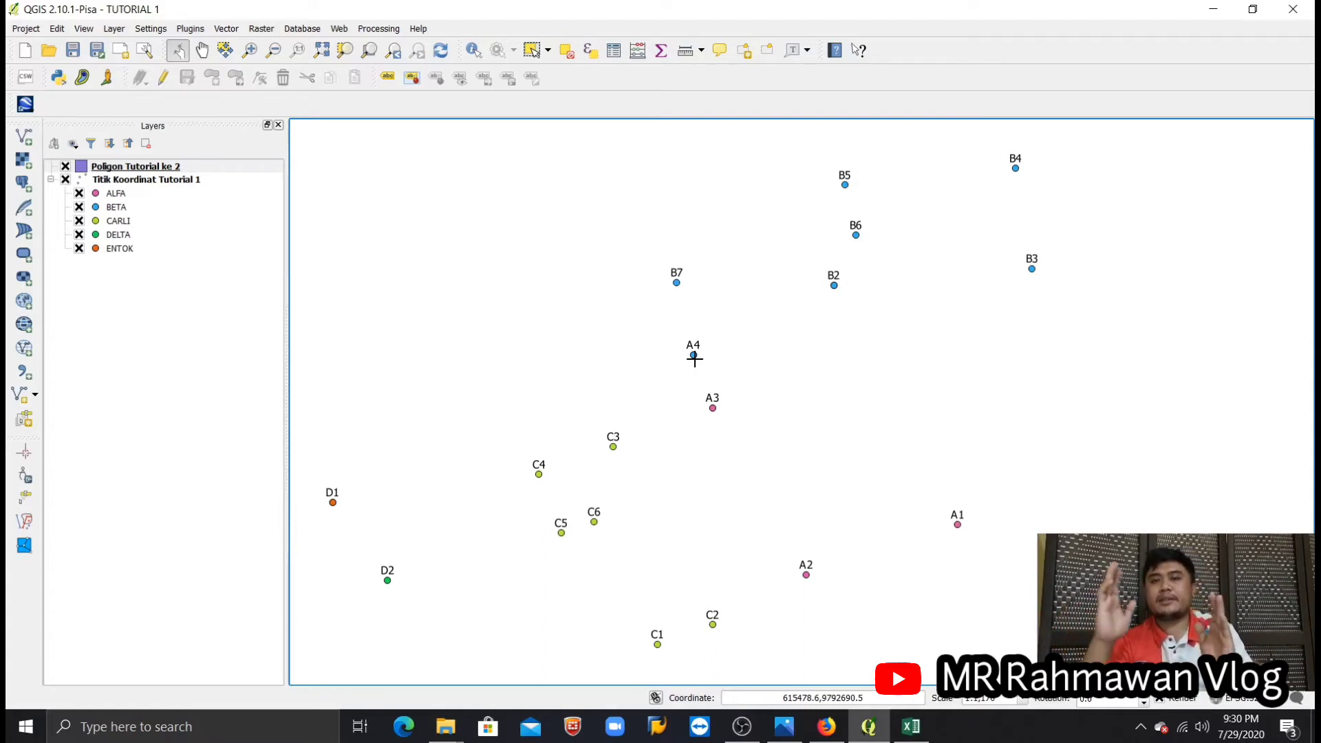
scroll(701, 396, up, 2)
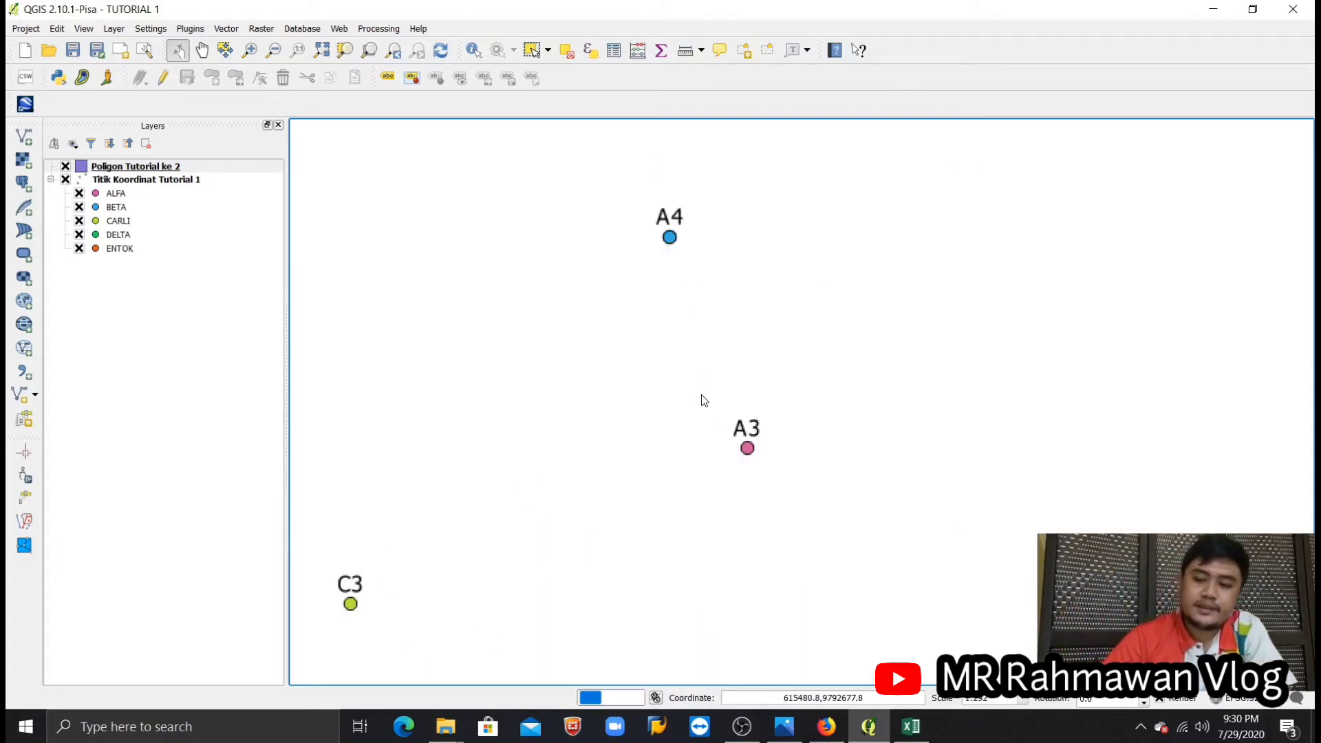
scroll(703, 400, down, 3)
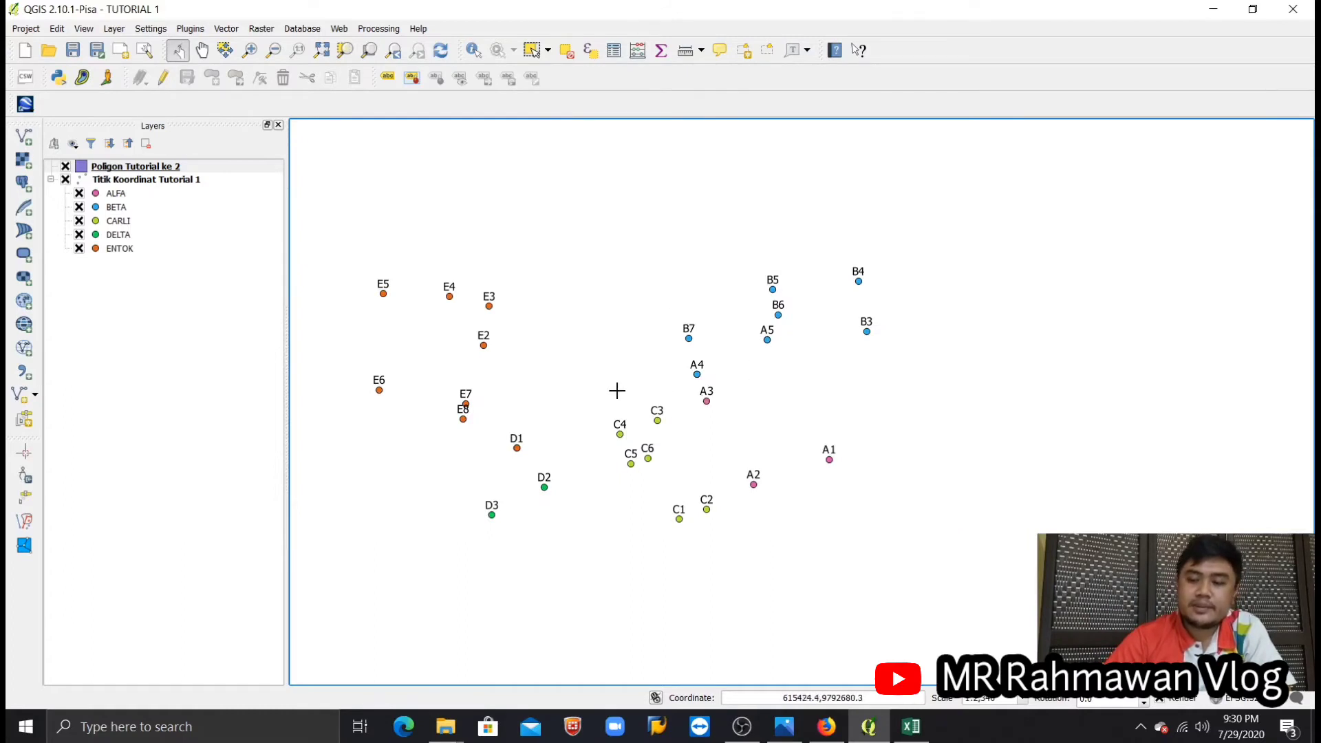
Step: Switch editing on and off twice for the Poligon Tutorial ke 2 layer
click(144, 169)
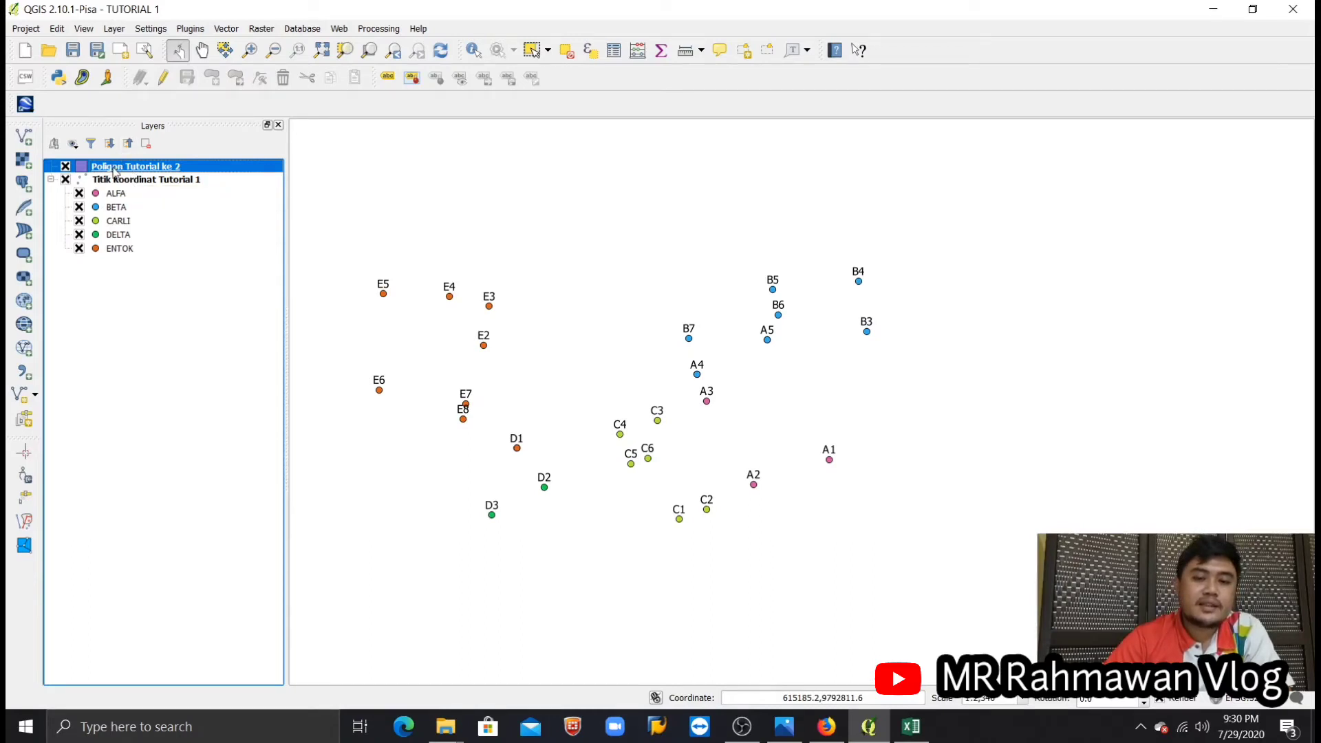
right_click(115, 172)
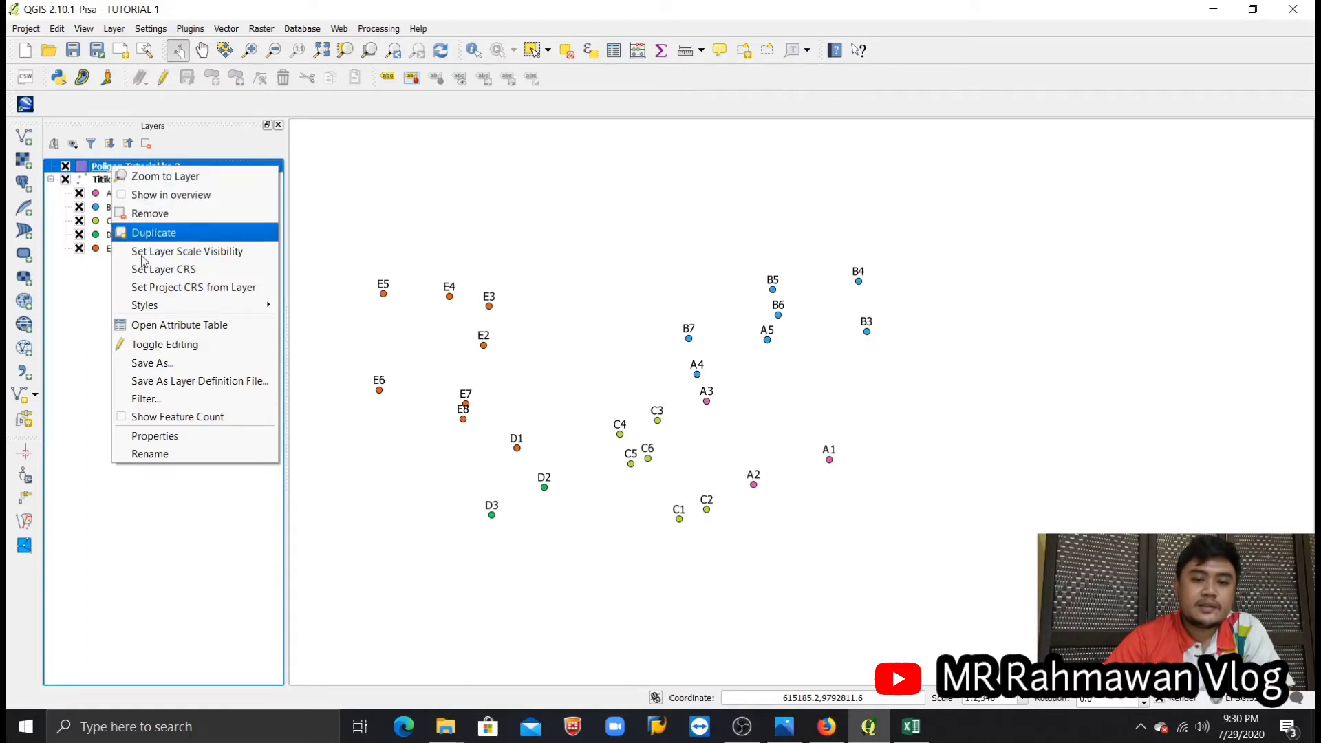
click(170, 349)
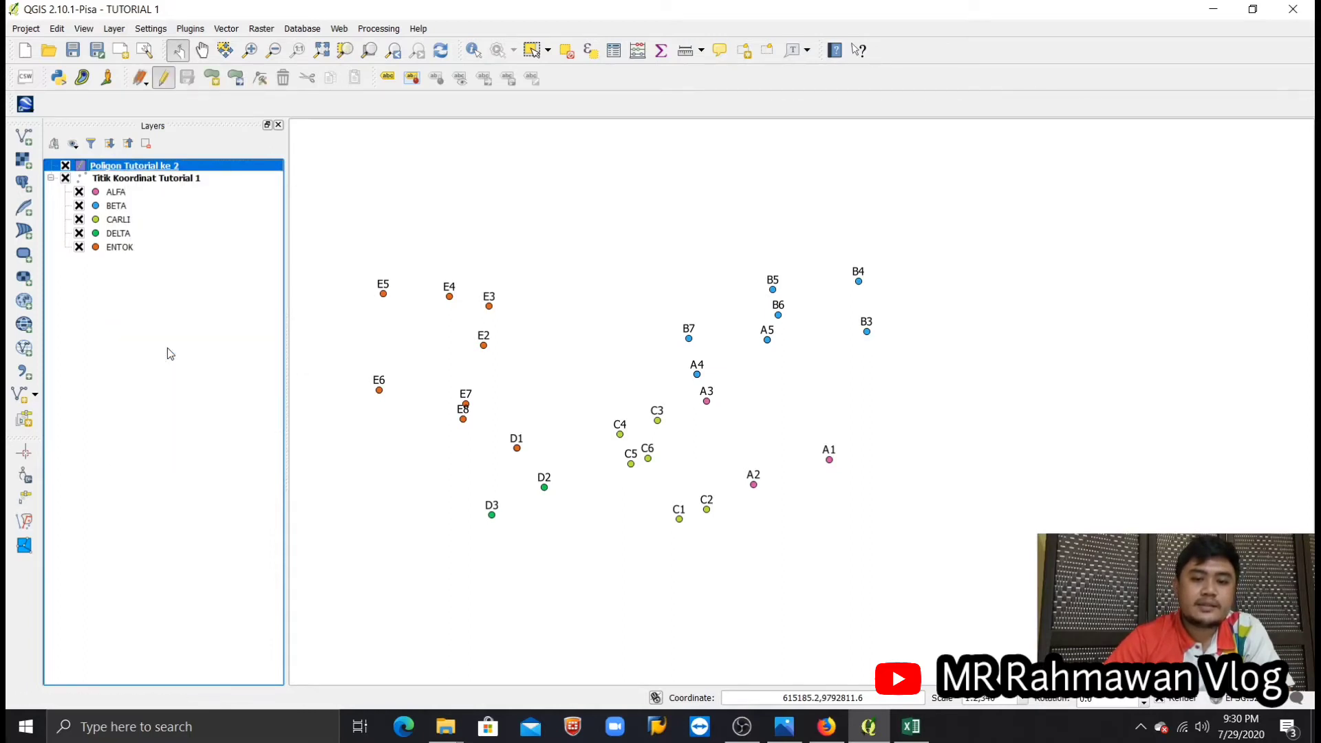
right_click(154, 171)
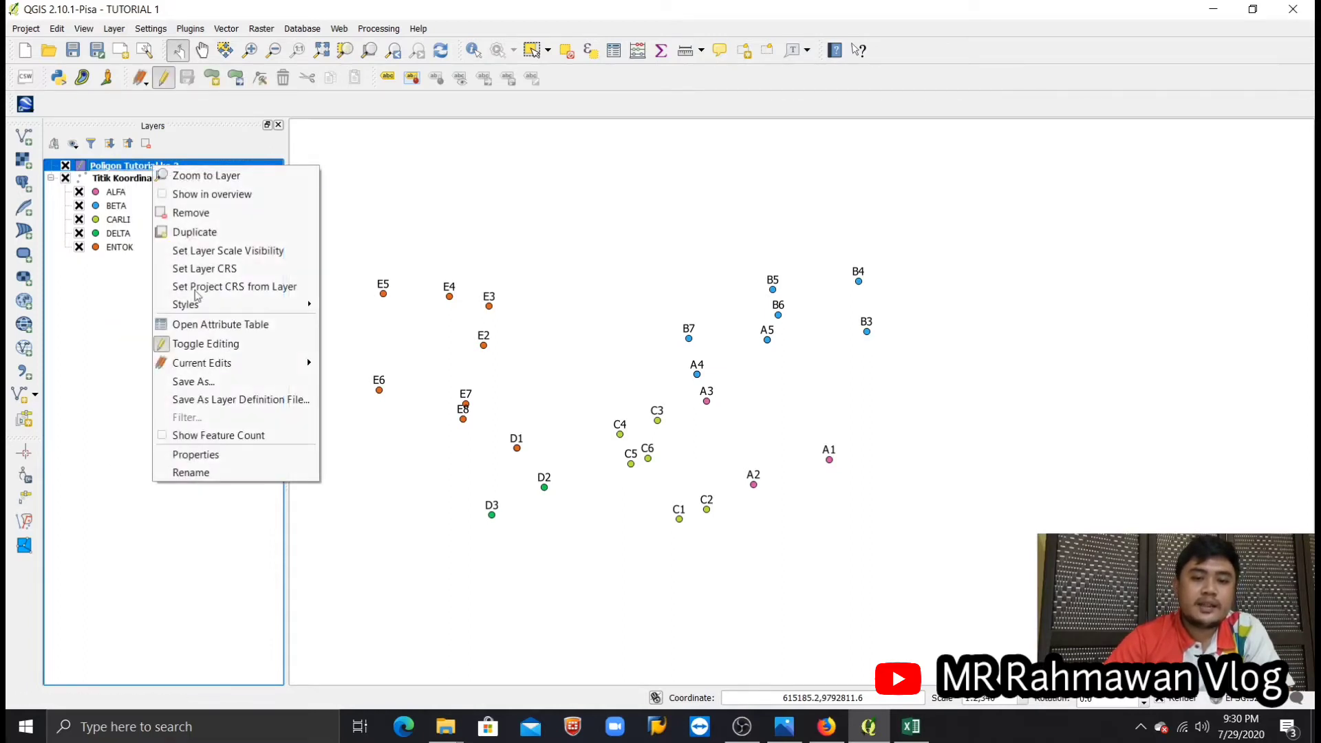
click(206, 344)
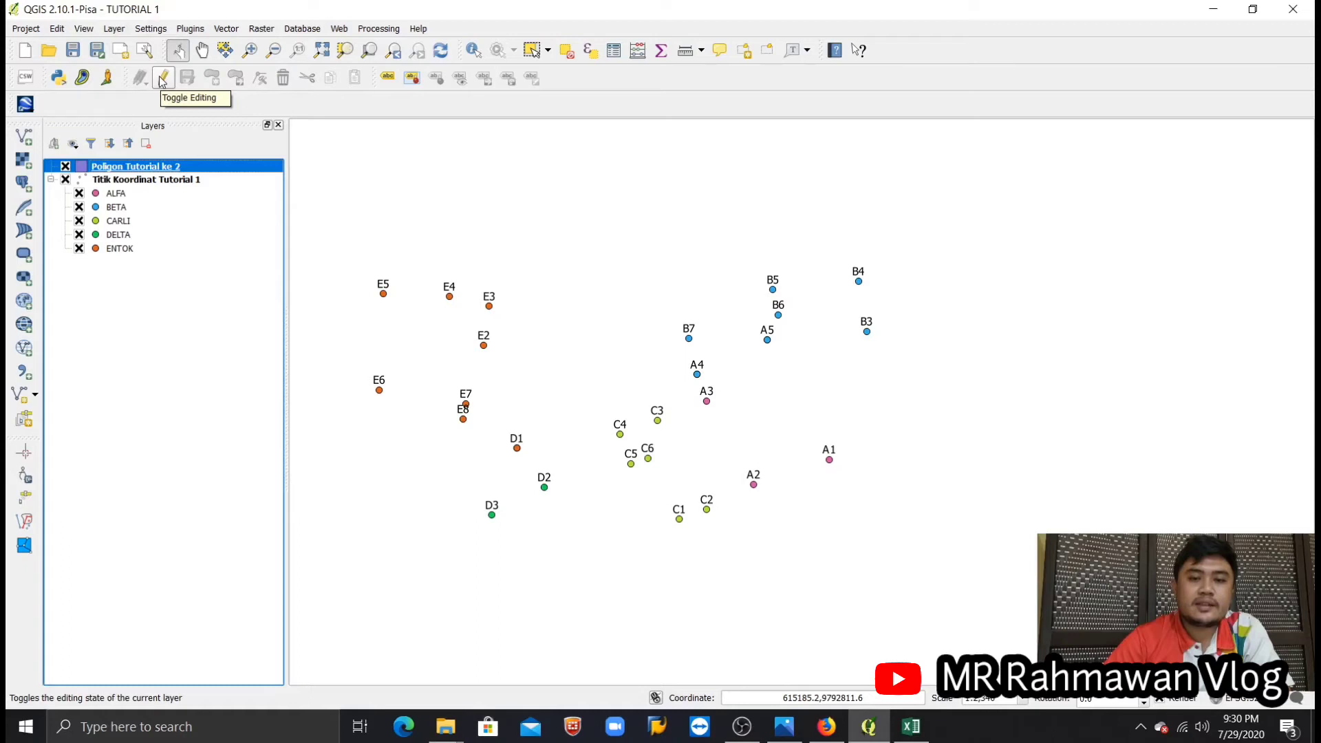
click(163, 78)
right_click(164, 169)
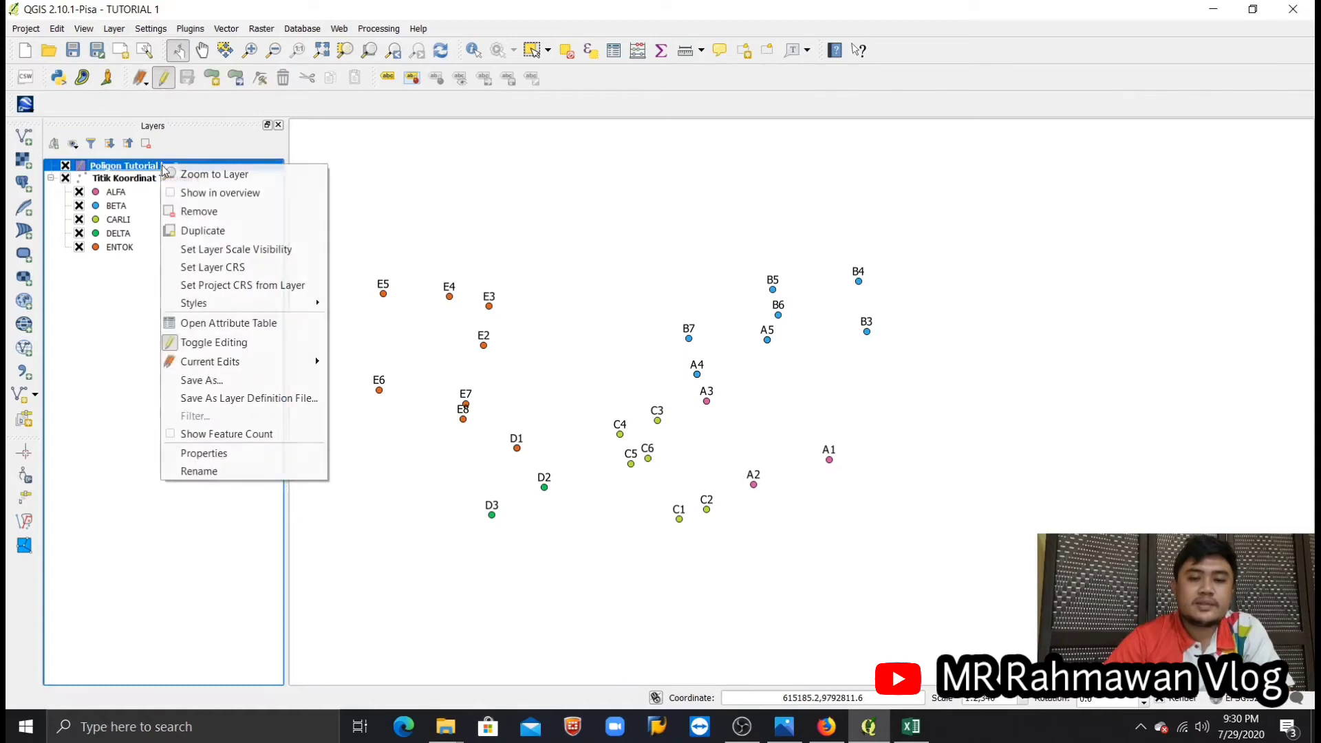
click(210, 344)
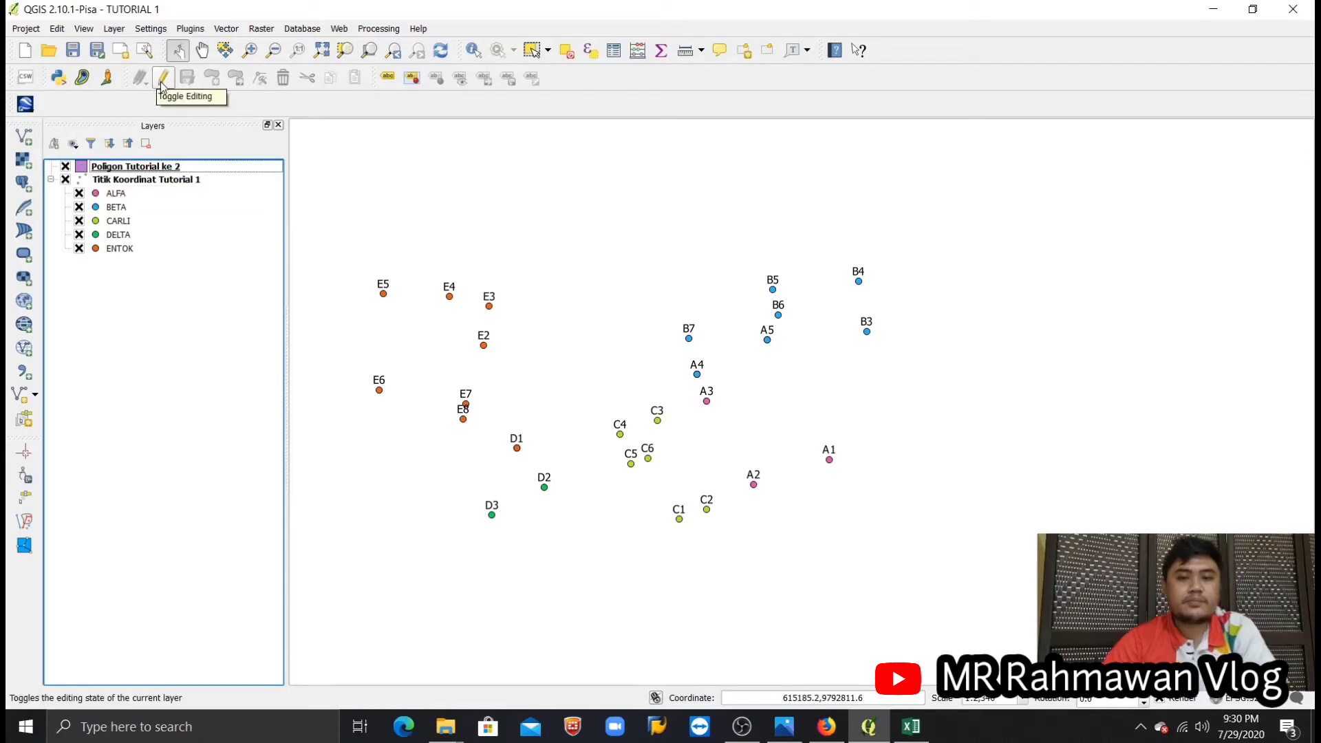
Step: Turn on editing for the Poligon Tutorial ke 2 layer and select it
right_click(122, 168)
click(87, 295)
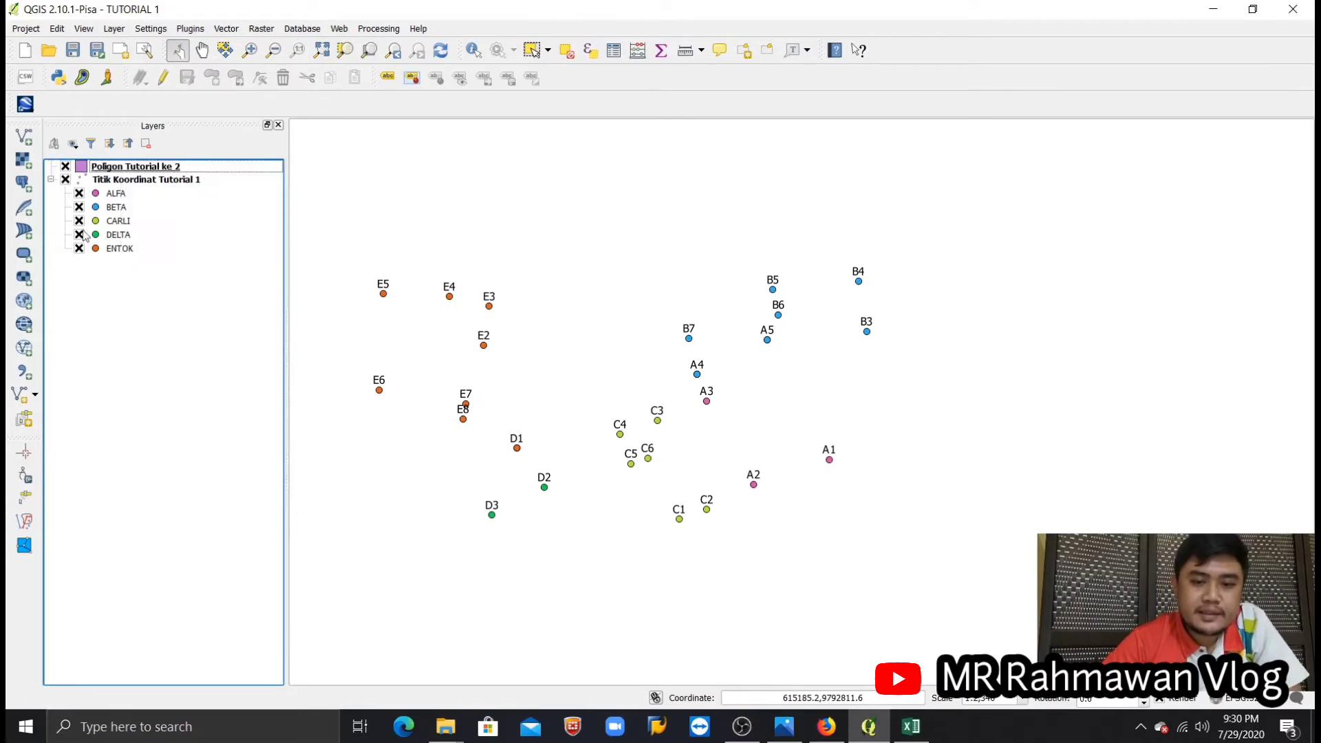
right_click(80, 168)
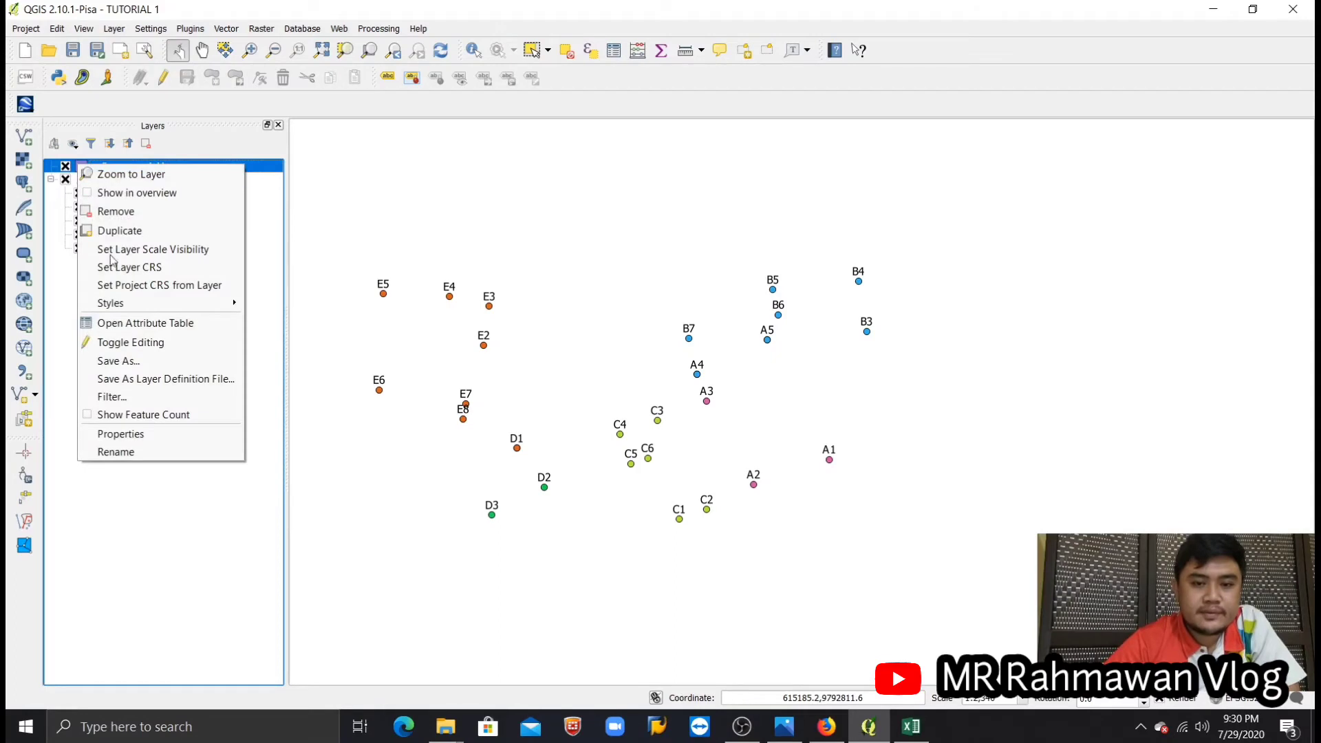
click(157, 346)
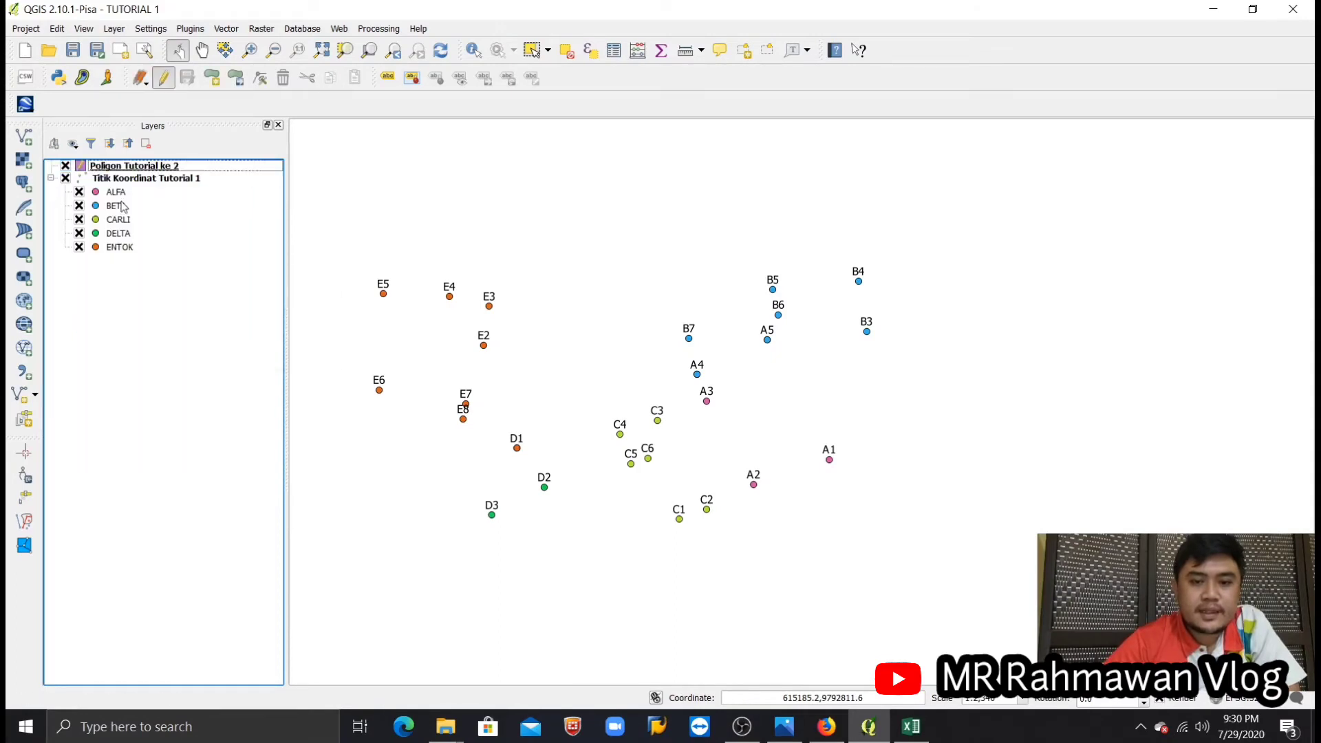
click(101, 170)
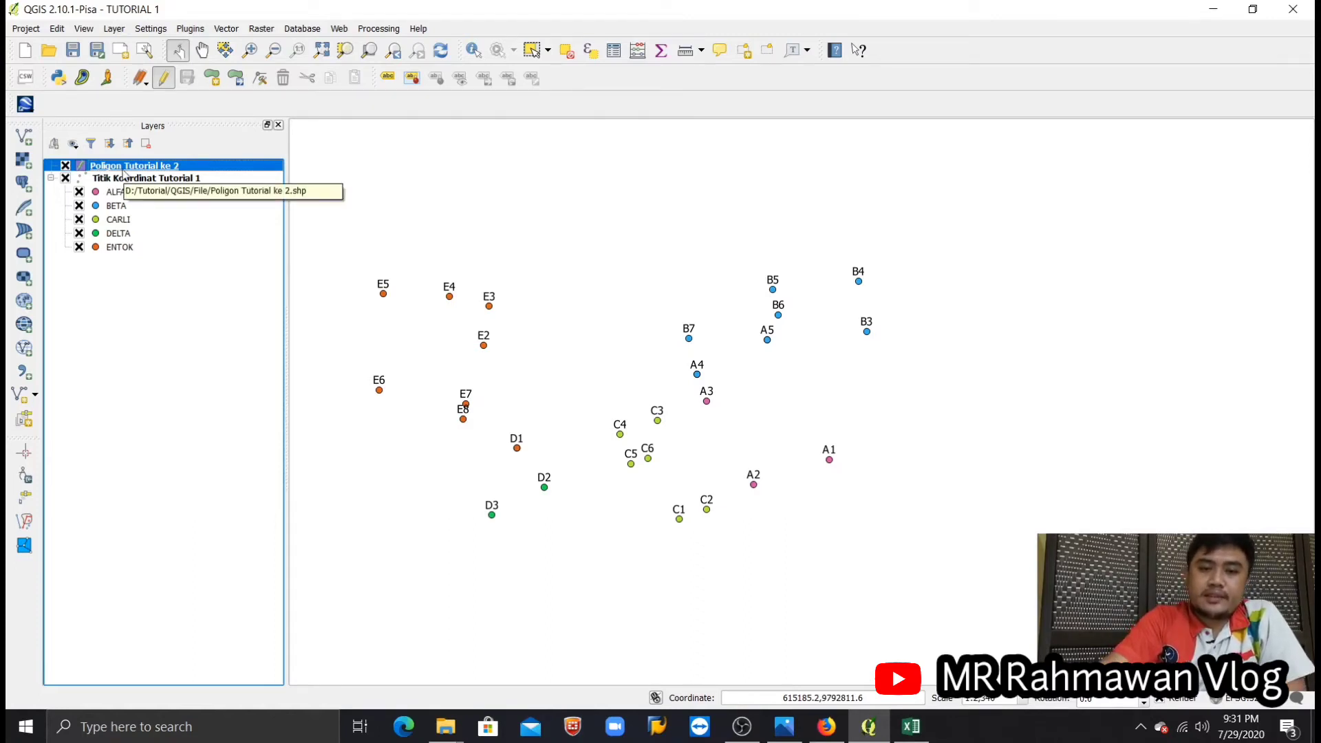
right_click(125, 173)
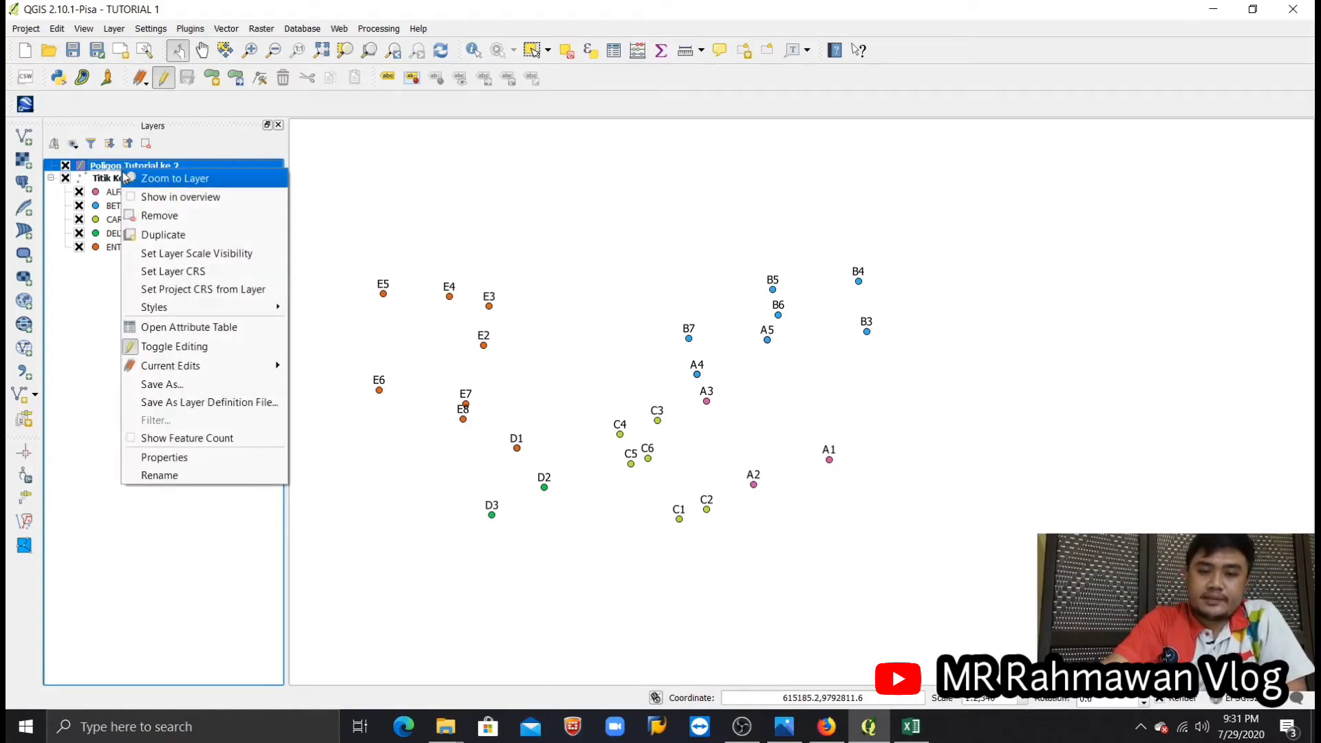
click(109, 369)
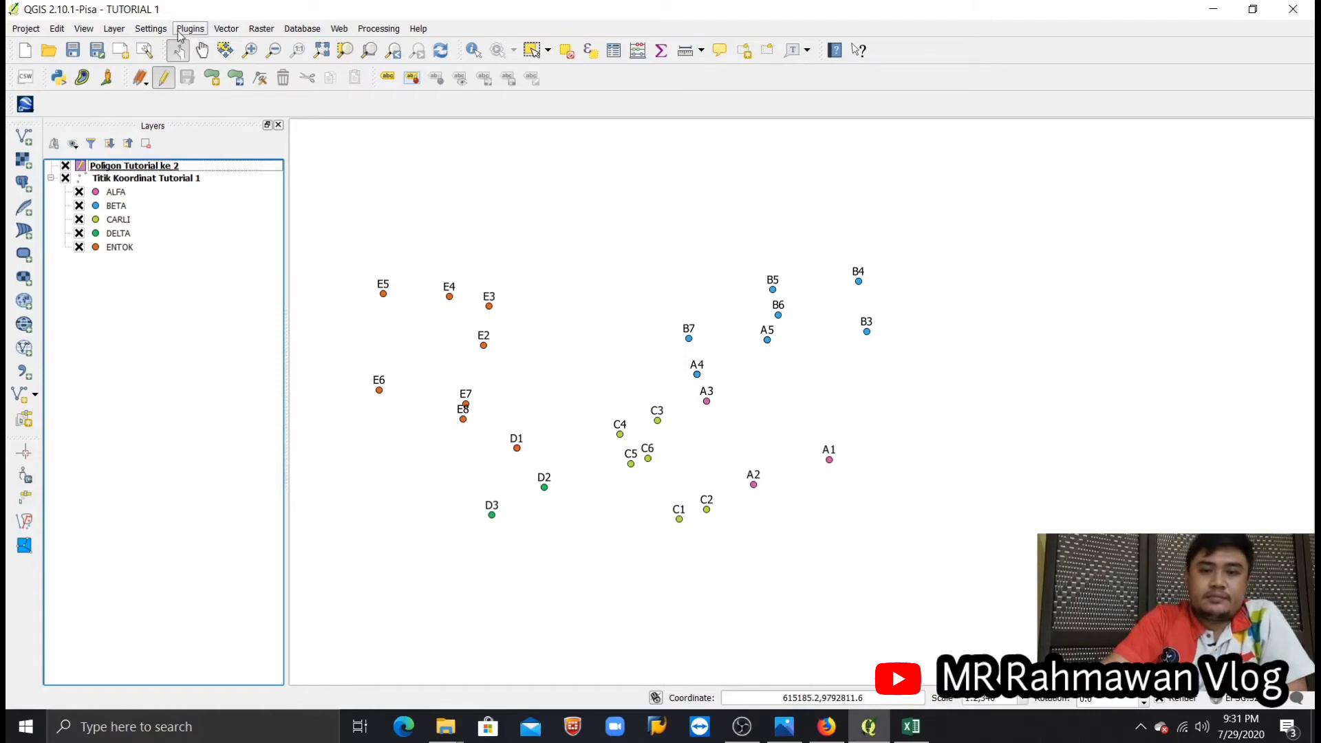
click(232, 30)
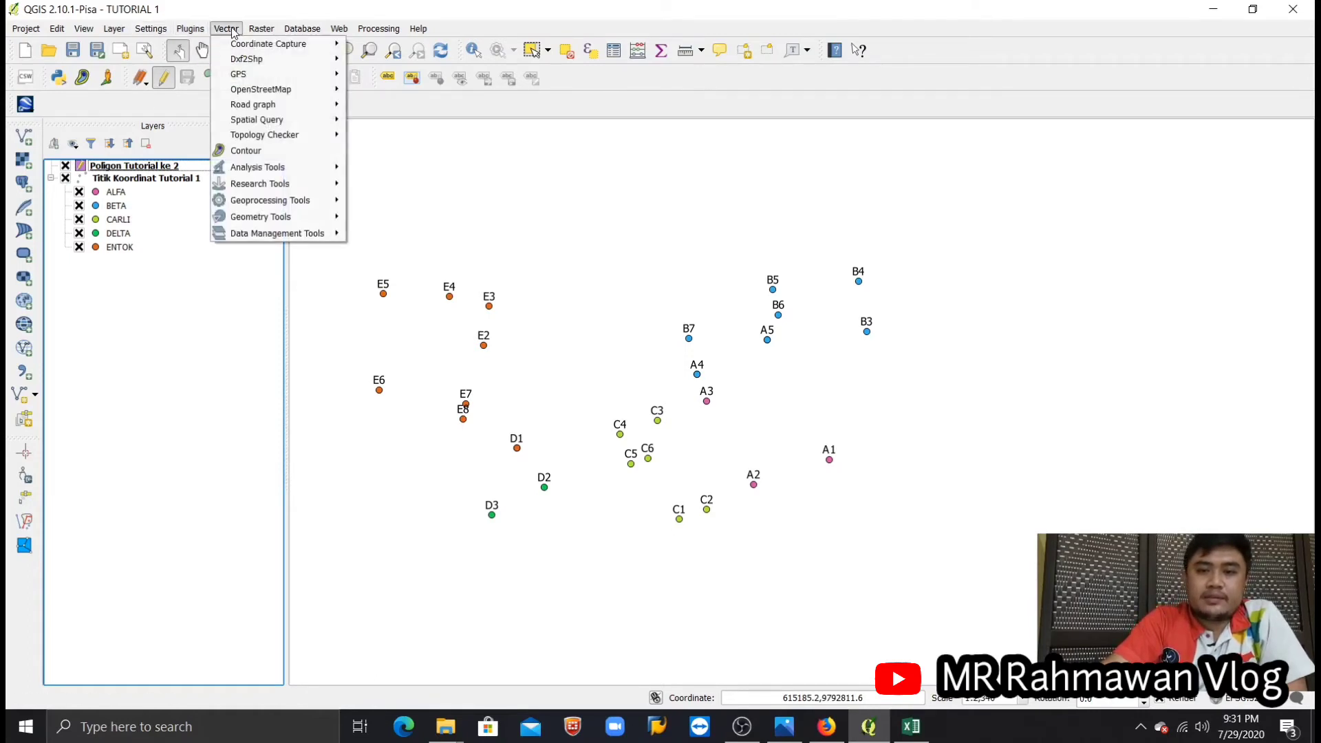
click(106, 304)
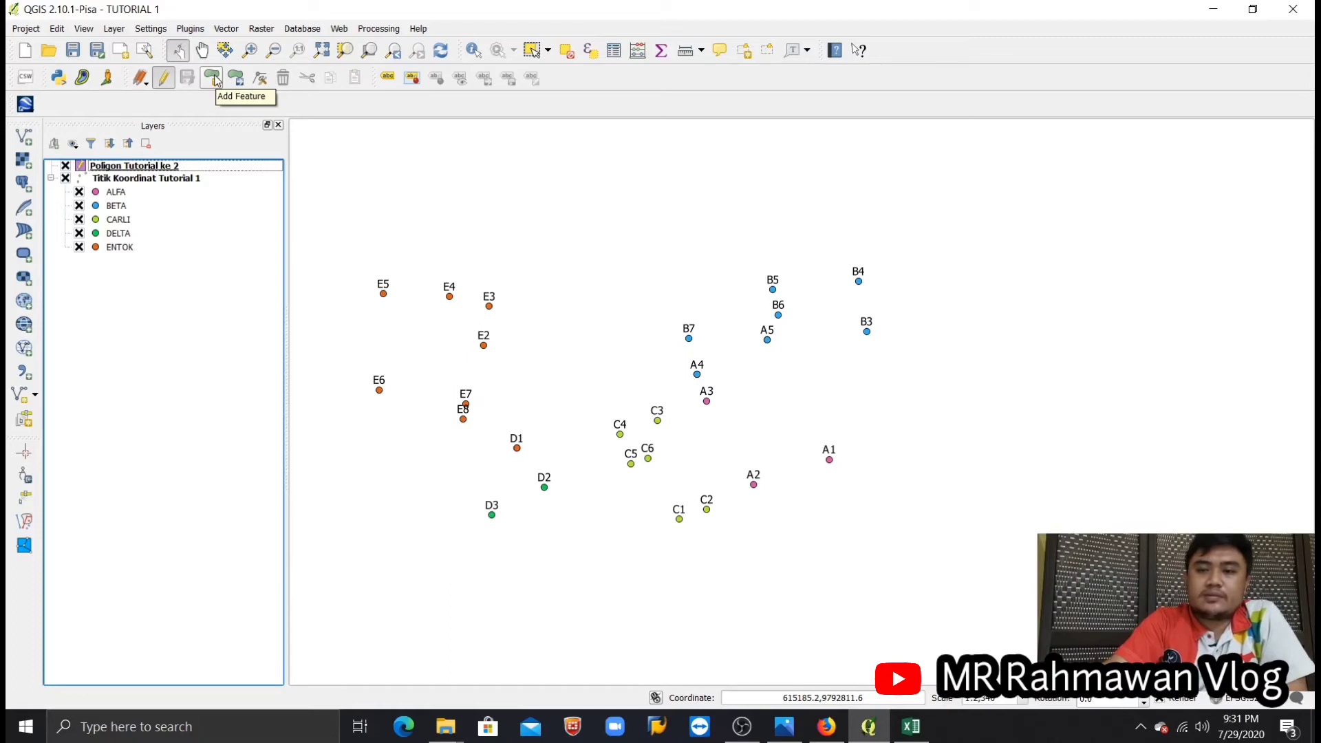
click(189, 28)
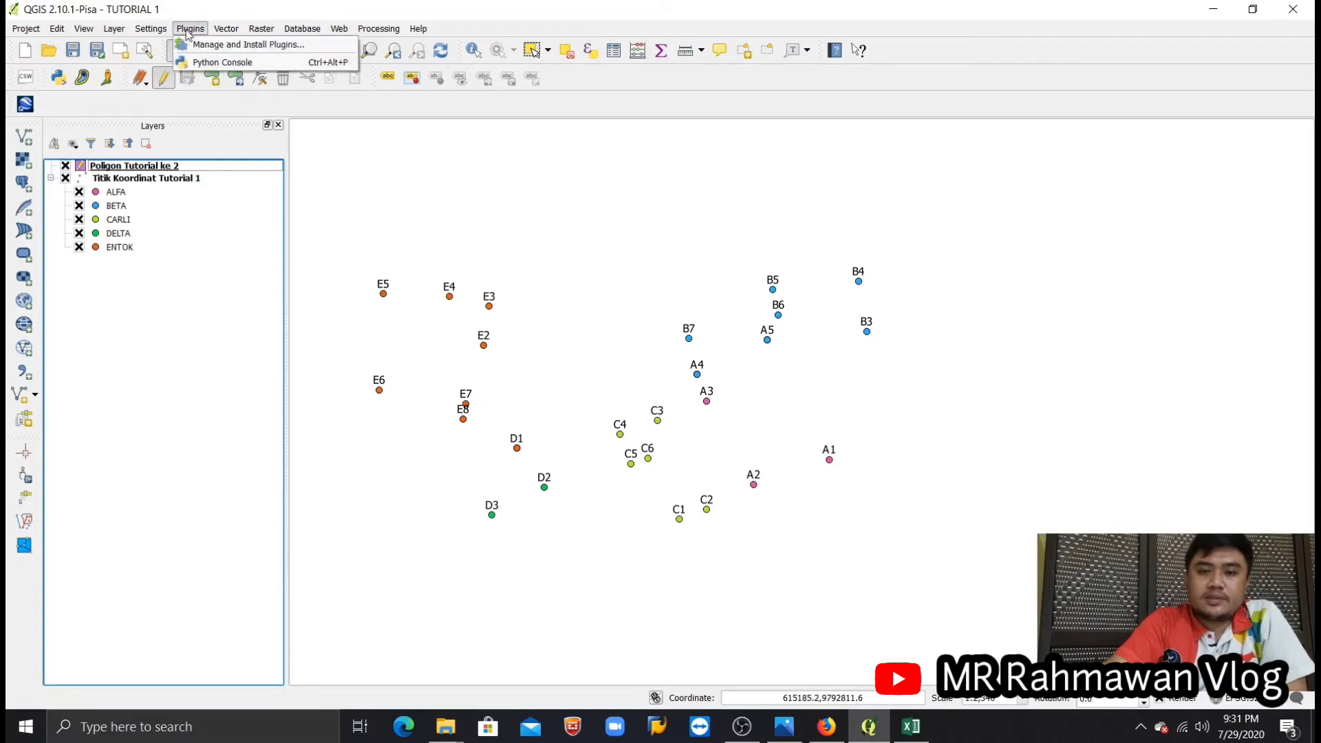
mouse_move(145, 35)
mouse_move(99, 26)
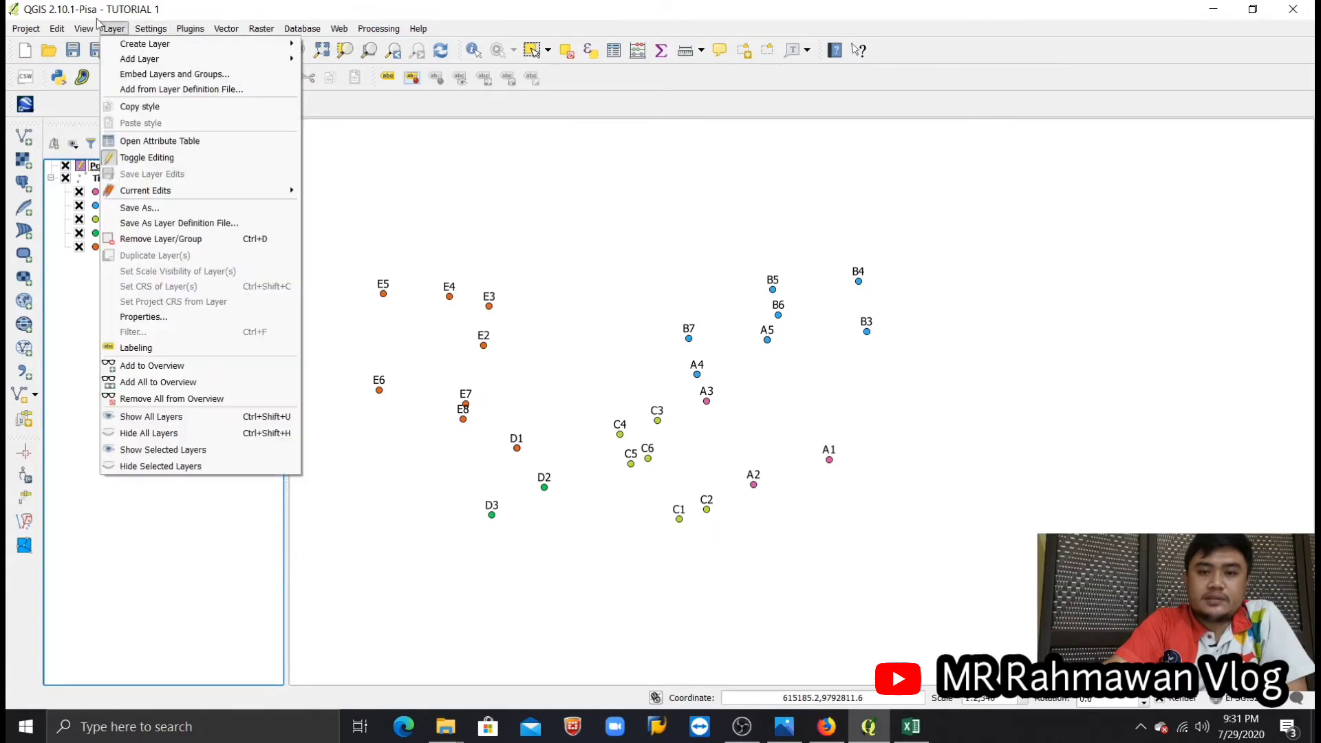
click(83, 29)
click(226, 28)
mouse_move(234, 45)
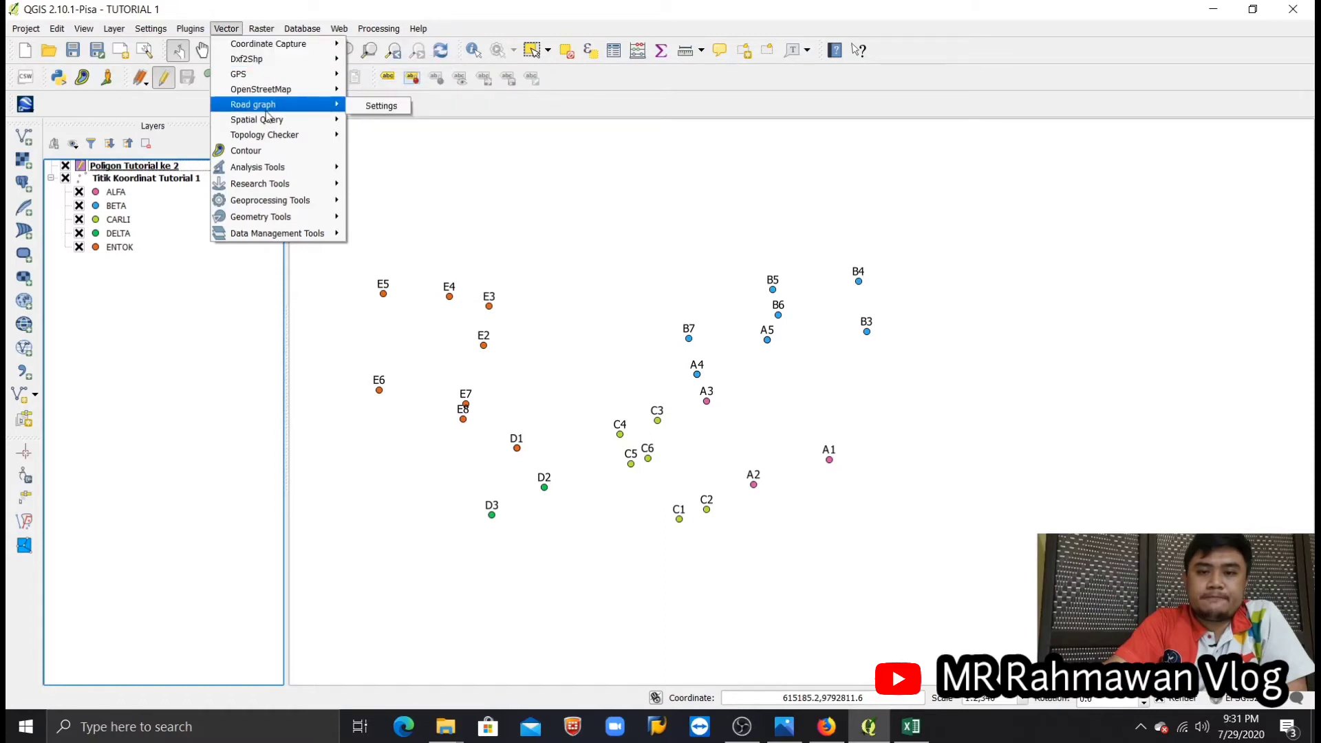
click(409, 163)
Step: Activate the Add Feature tool for the Poligon Tutorial ke 2 layer and bring the A and B points into view
scroll(480, 278, down, 1)
scroll(656, 437, up, 2)
scroll(656, 438, down, 2)
scroll(715, 459, down, 1)
scroll(715, 460, up, 2)
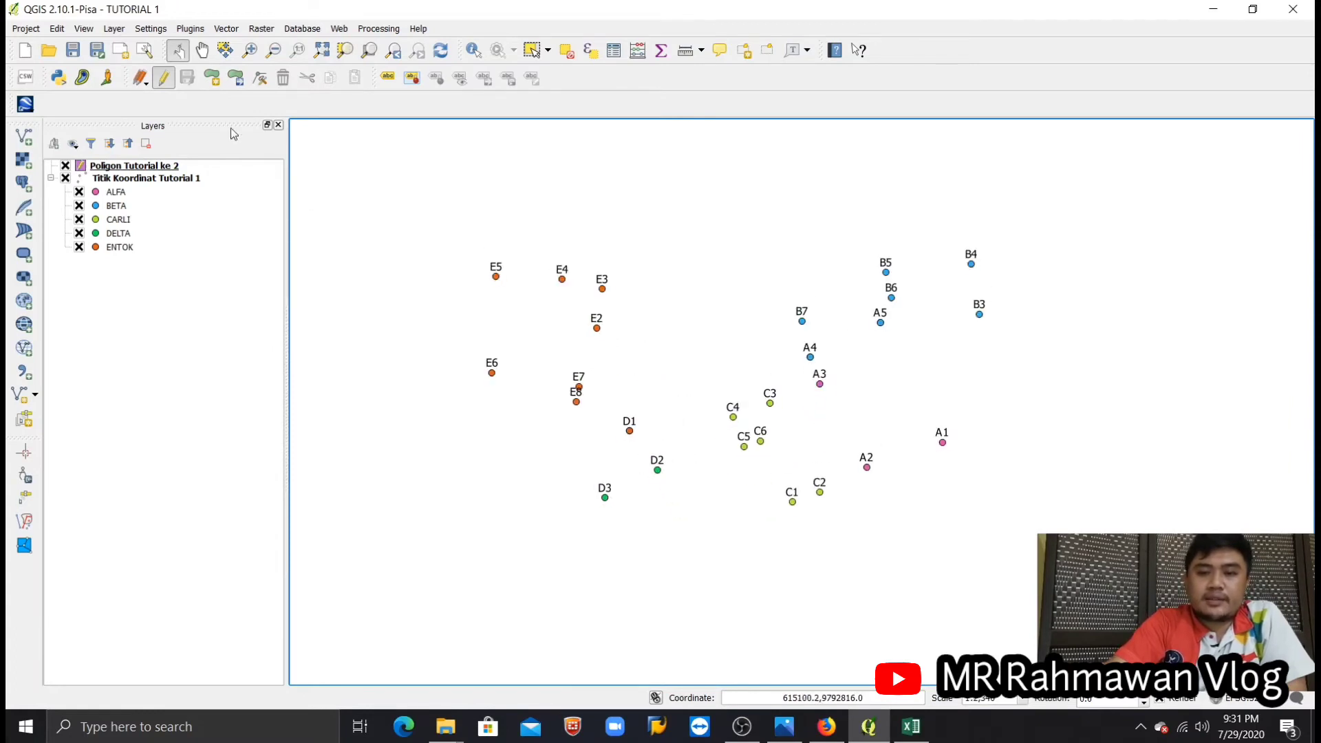
click(214, 80)
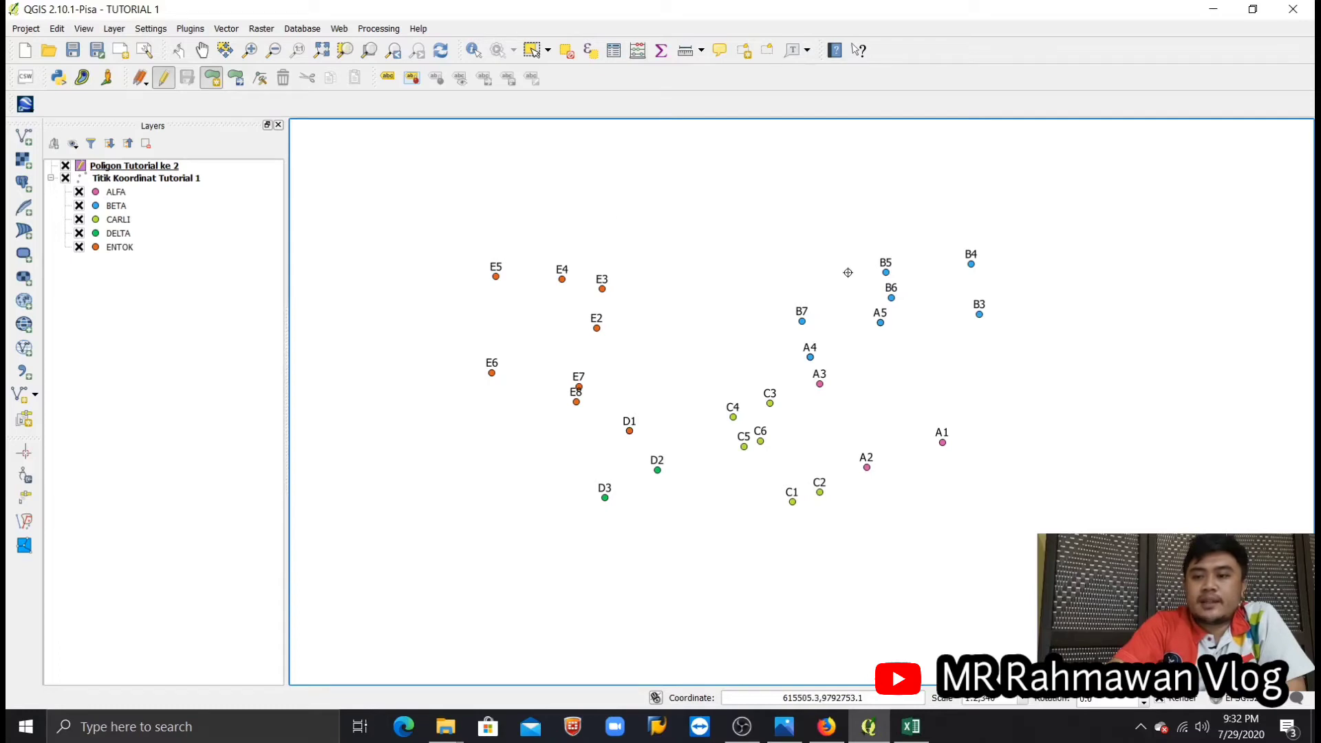
scroll(846, 269, down, 1)
scroll(870, 287, up, 1)
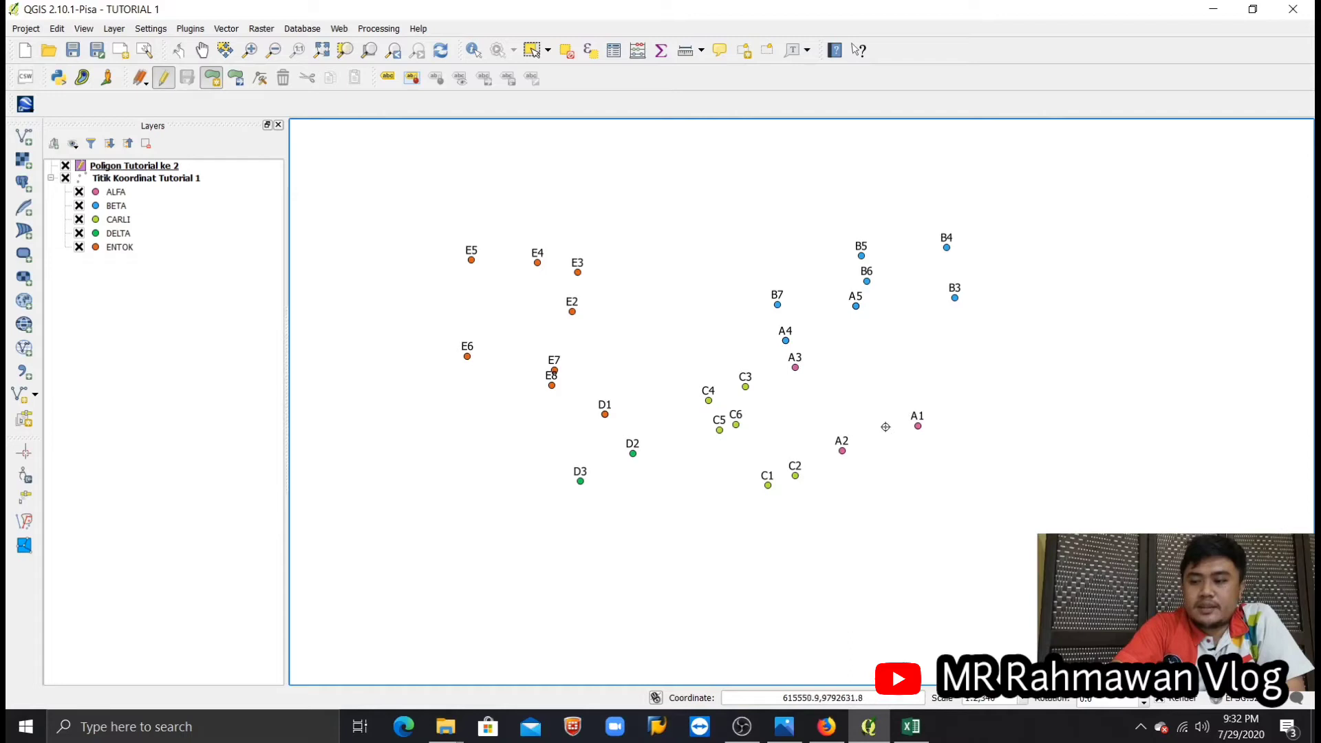
scroll(1015, 419, up, 1)
scroll(1011, 427, down, 1)
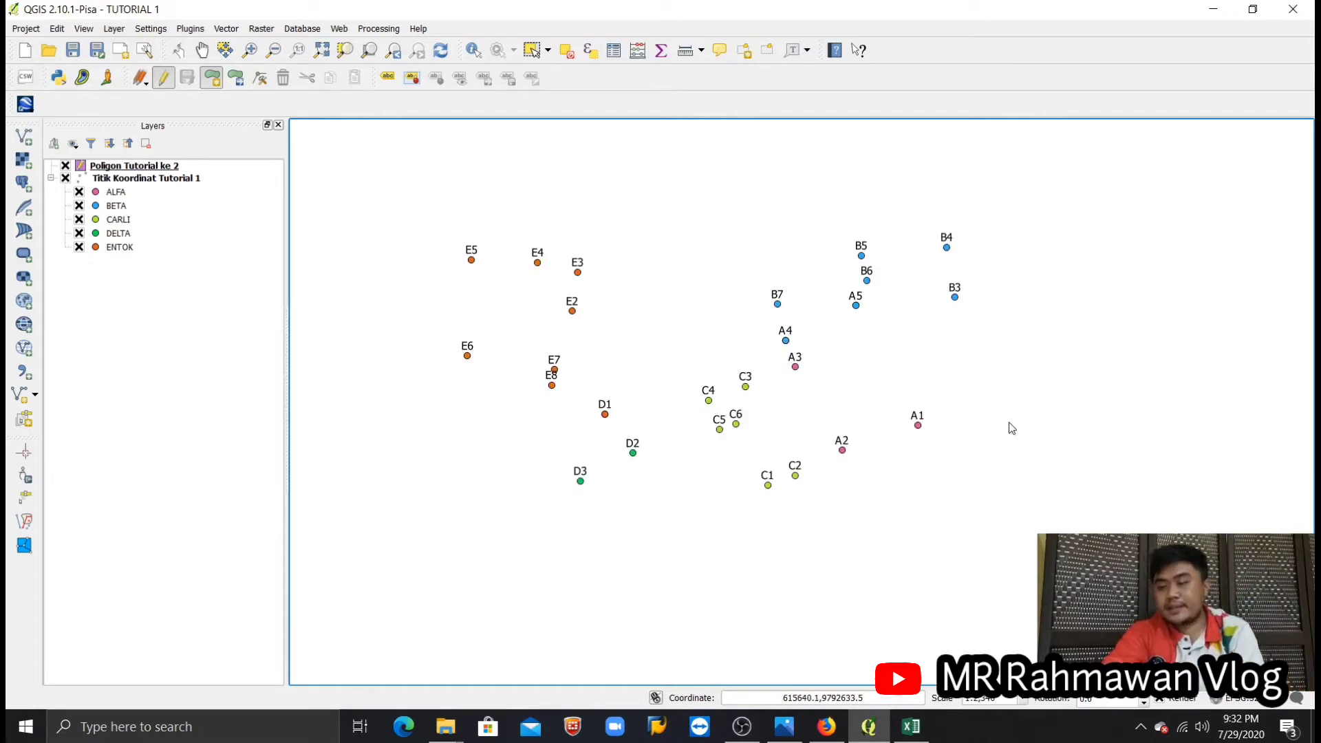
scroll(1012, 428, up, 1)
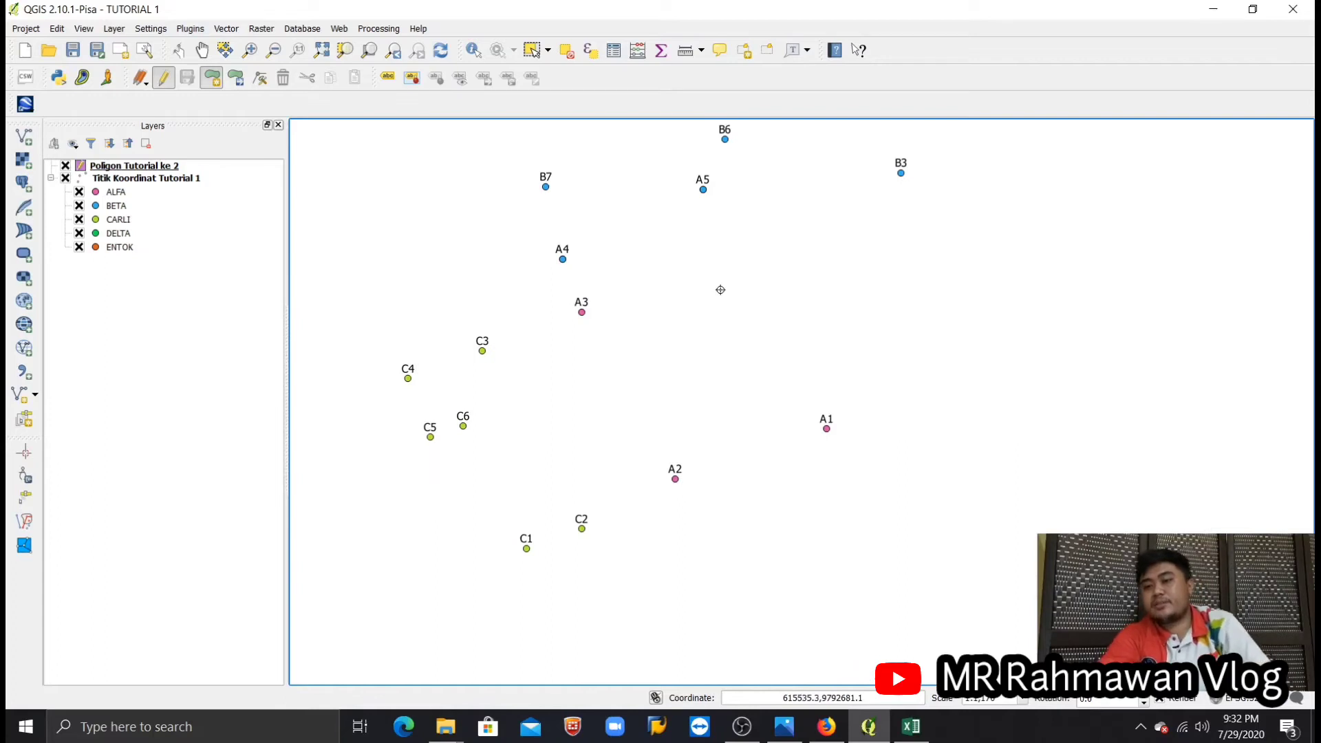
drag(724, 335, 725, 433)
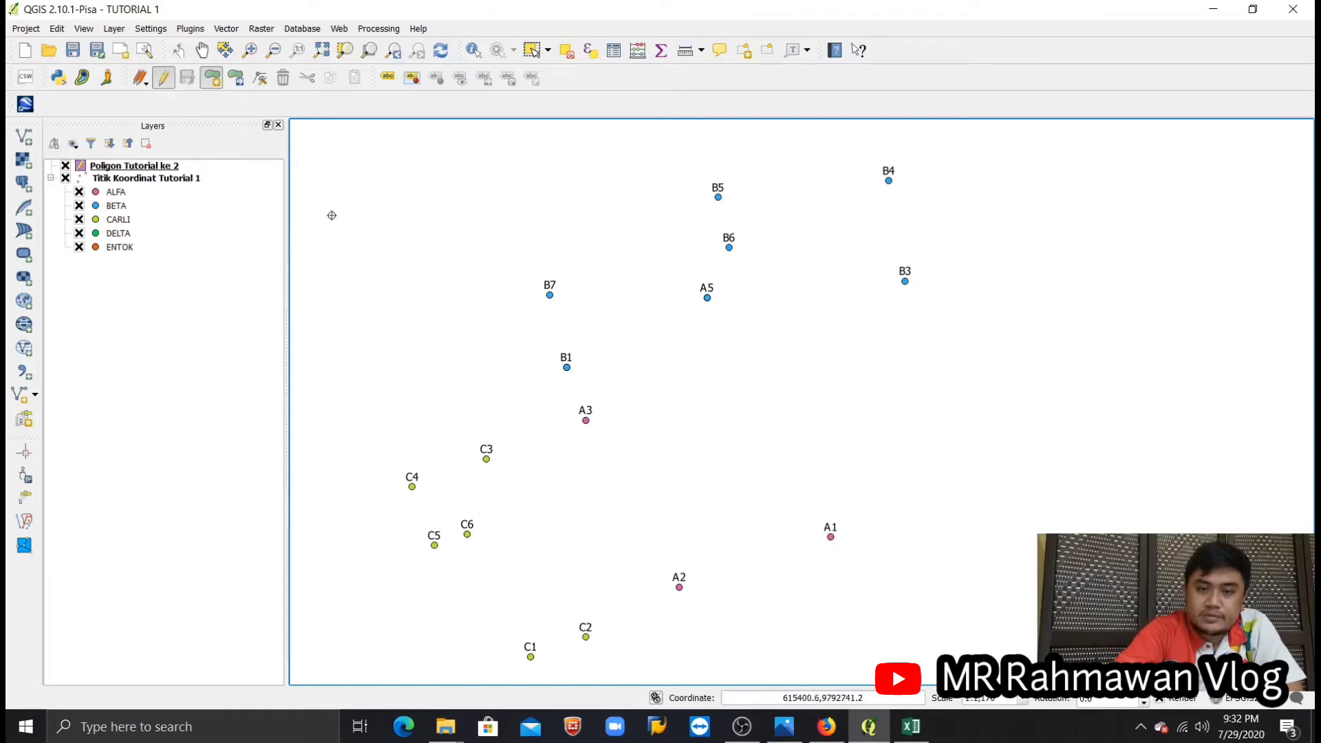
Step: Open the snapping options, set the snapping mode to All layers and snap to vertex and segment
click(113, 33)
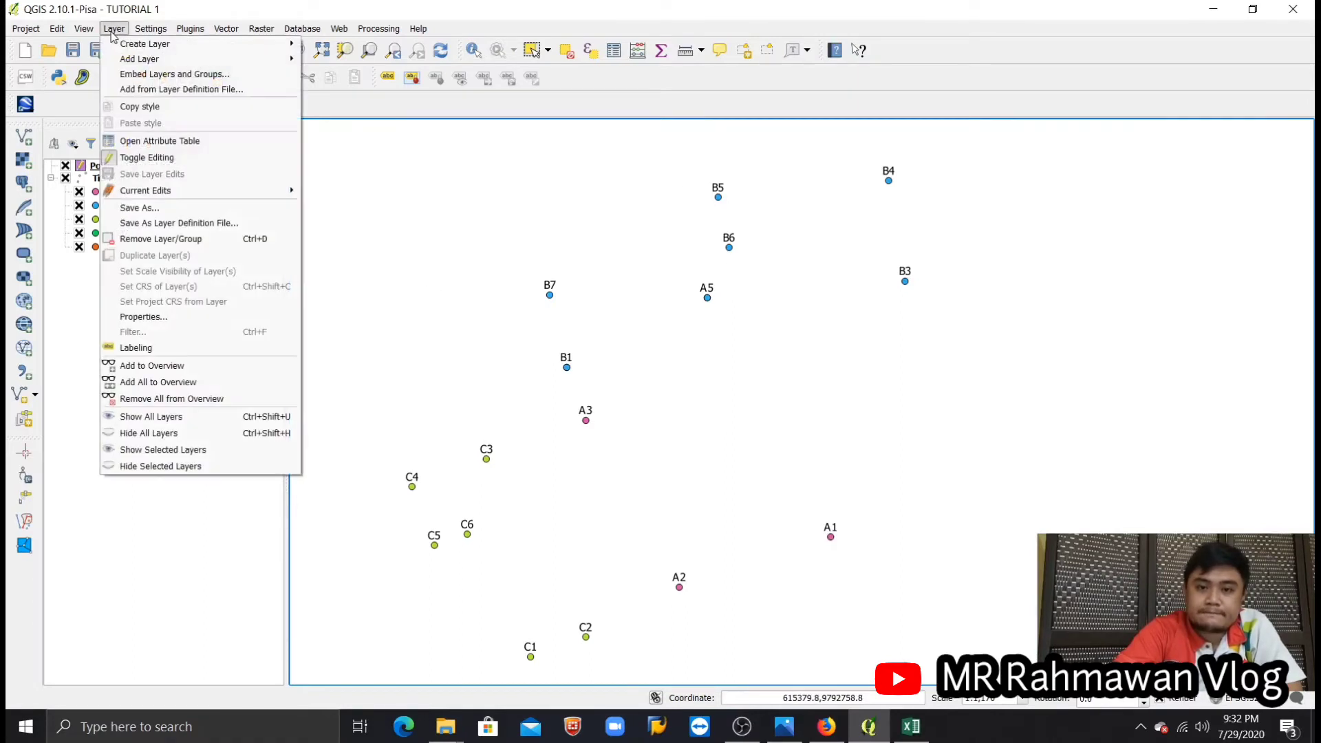
mouse_move(82, 31)
mouse_move(138, 35)
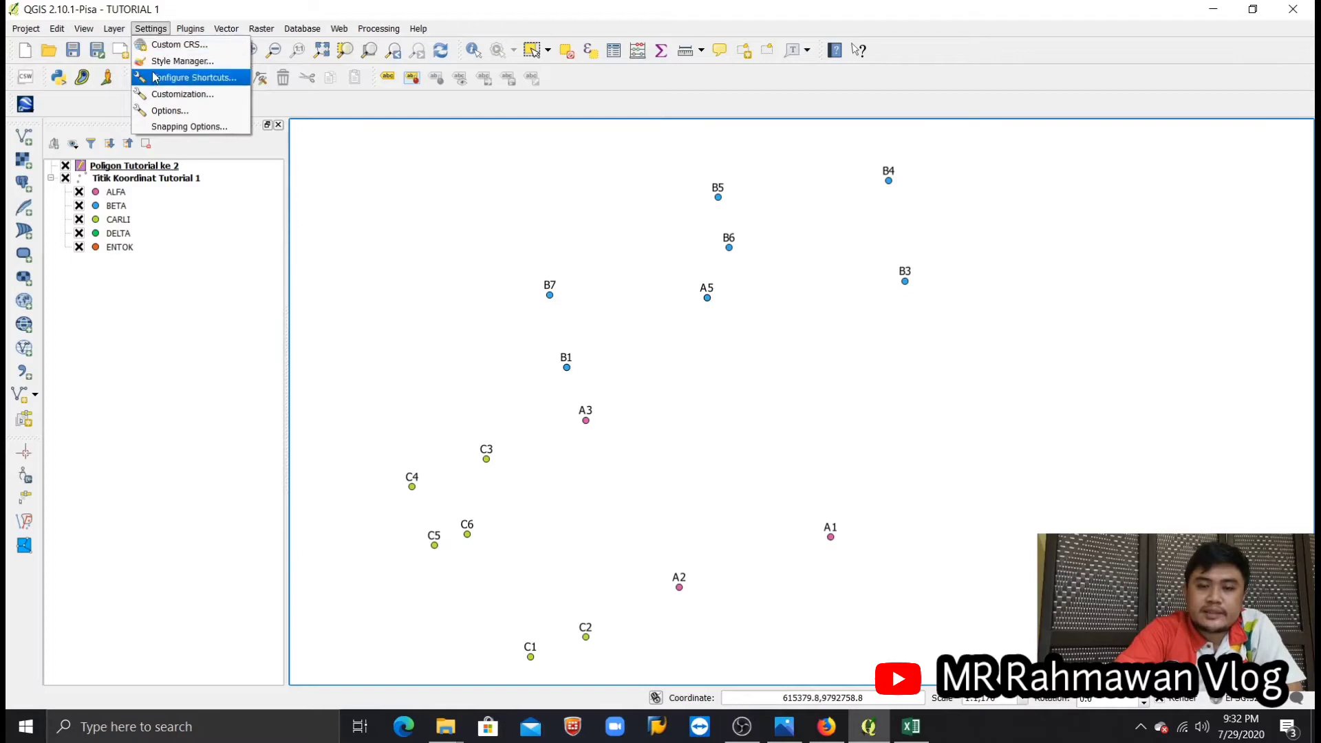
click(162, 128)
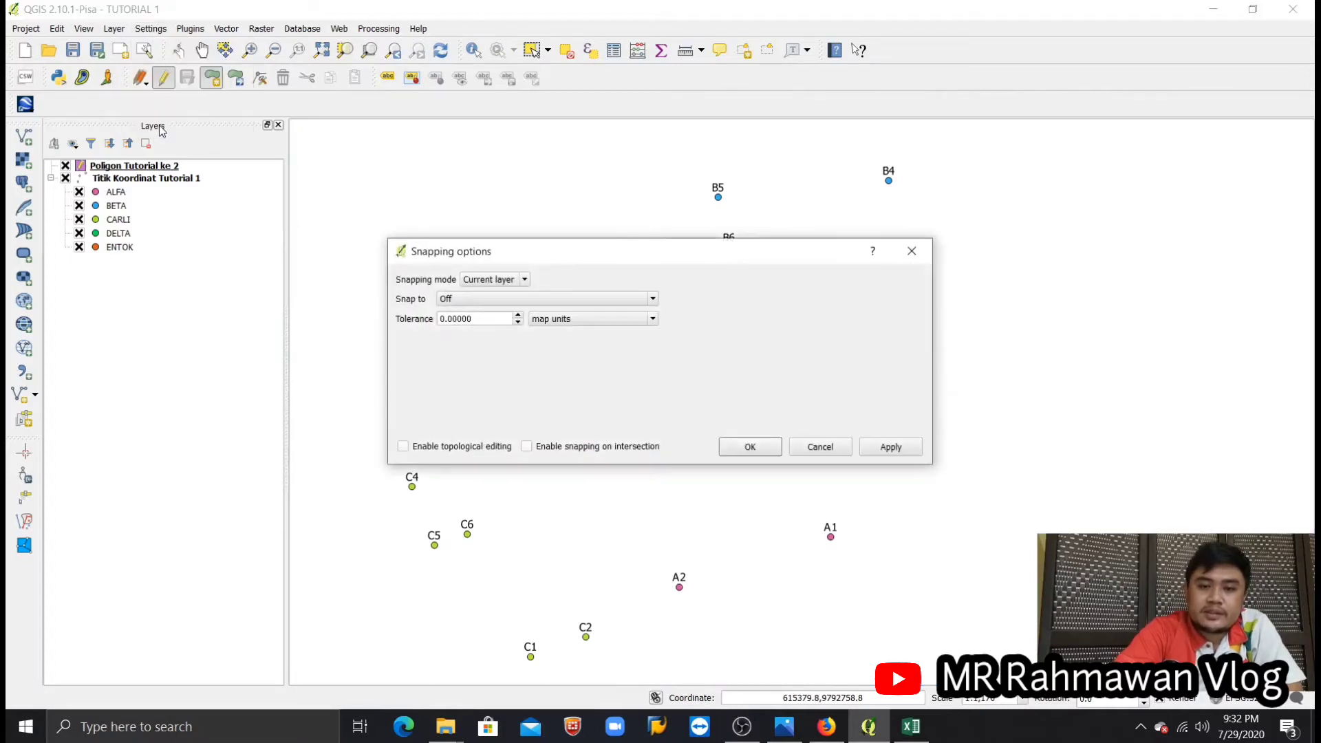
click(468, 279)
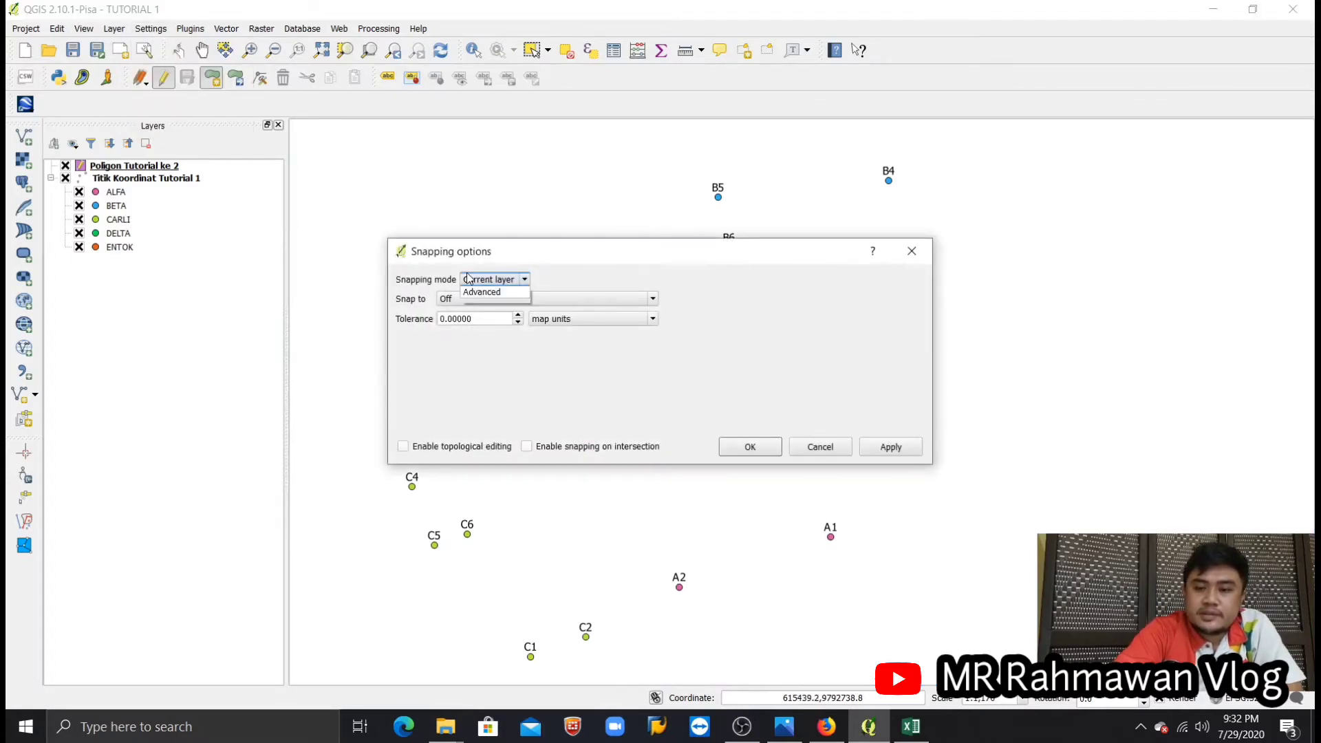
click(469, 305)
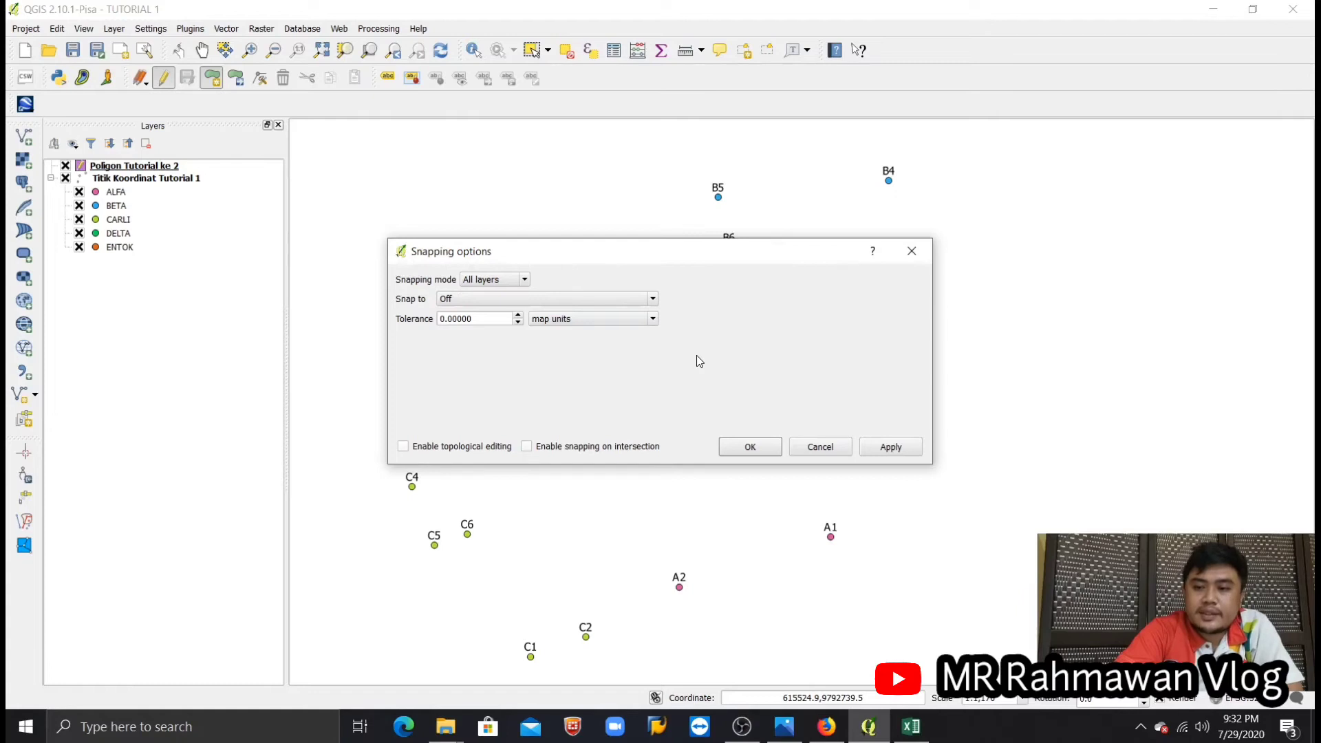
click(636, 300)
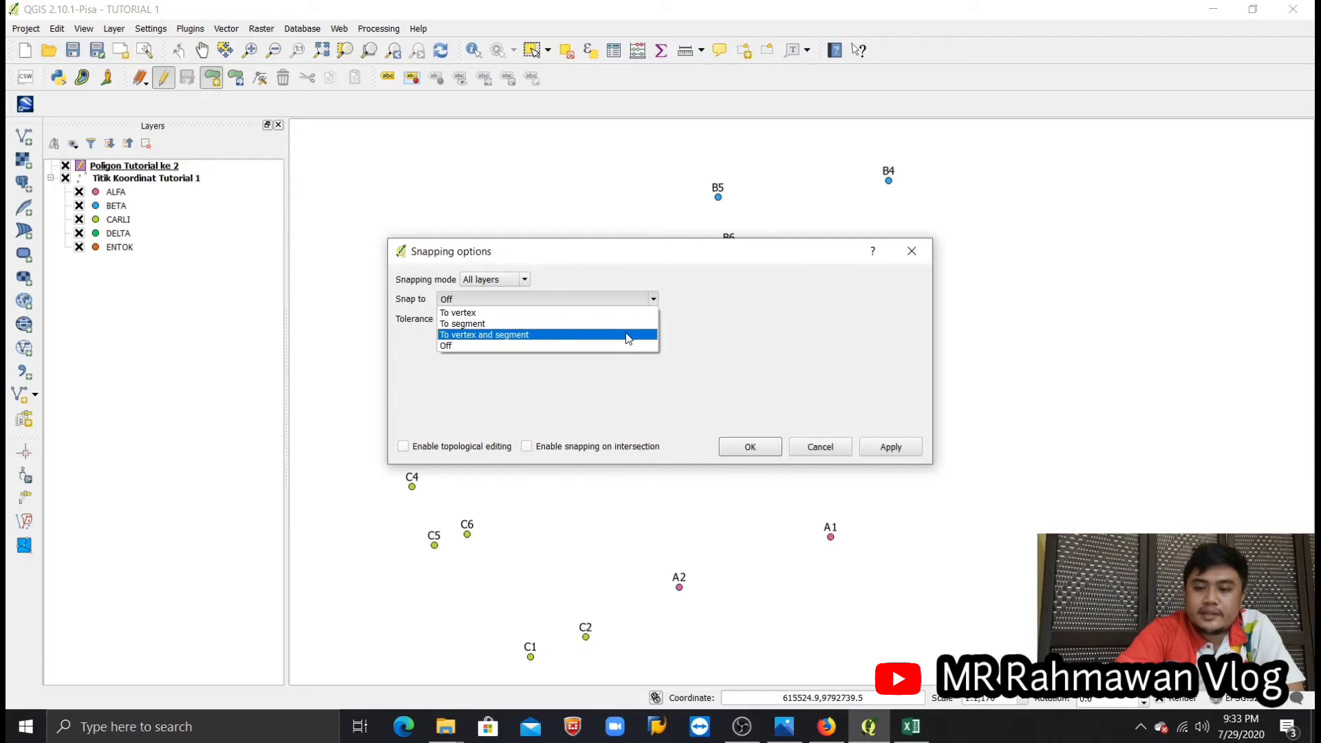
click(627, 336)
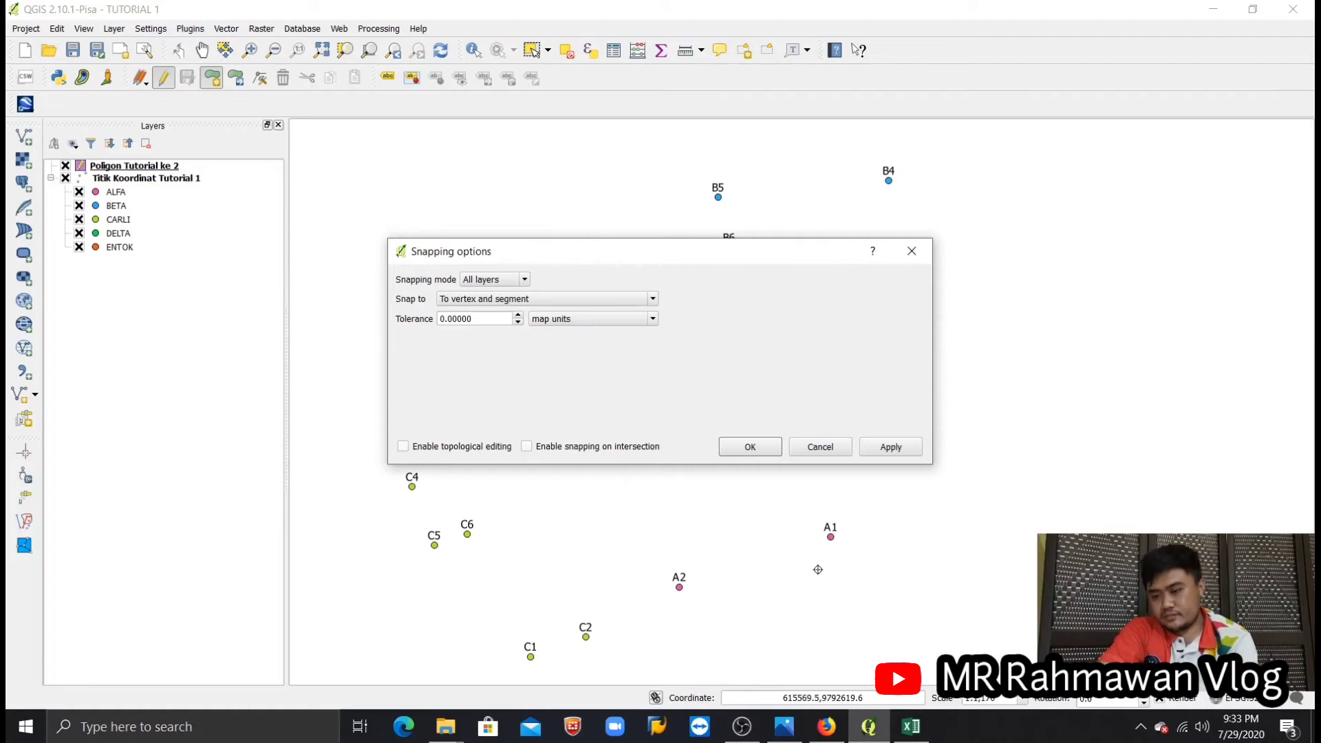
Step: Set the snapping tolerance to 5 map units and apply the snapping options
click(477, 321)
drag(476, 320, 403, 306)
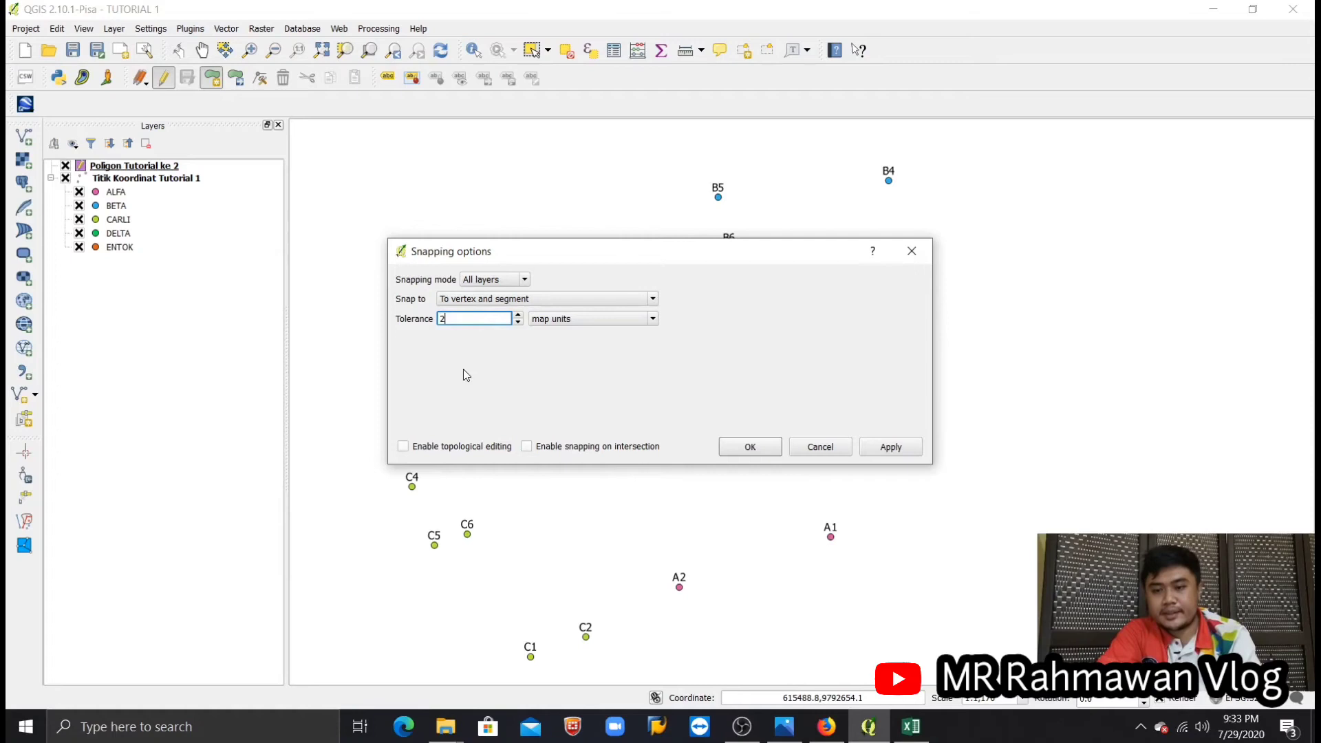
text(2)
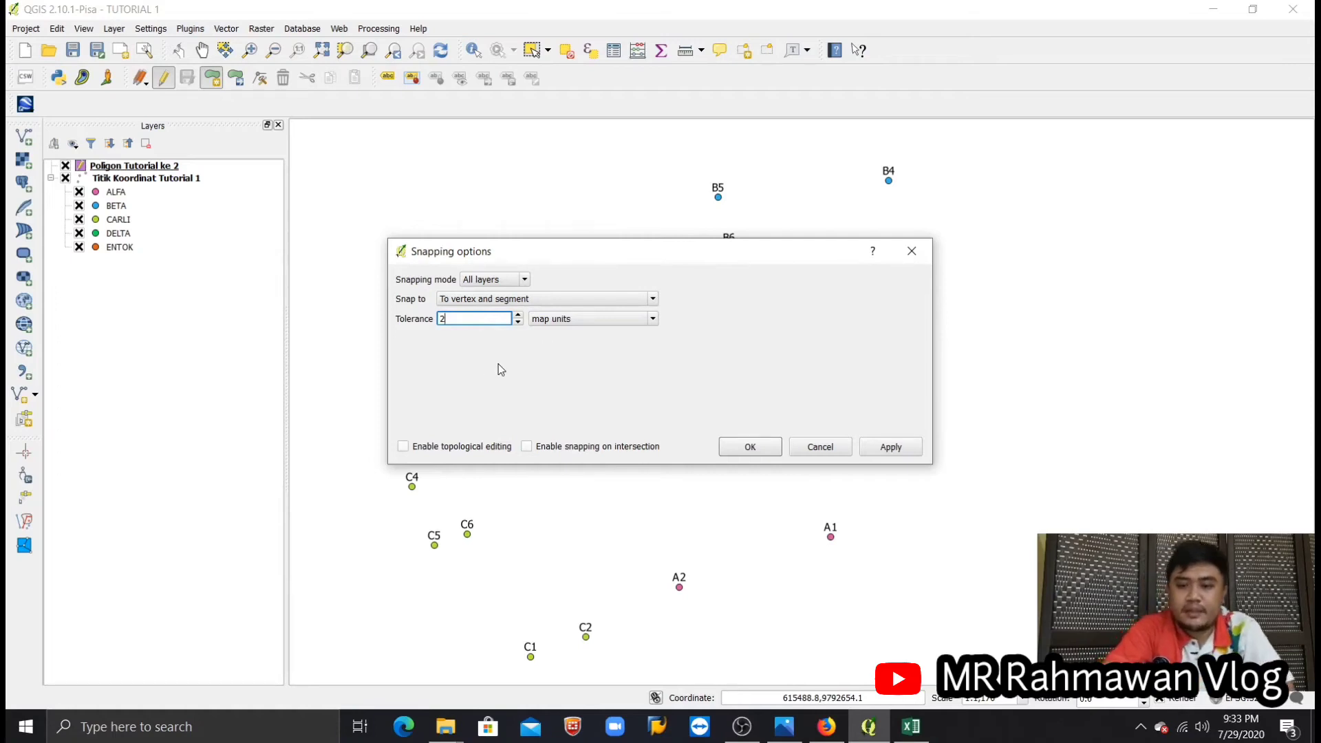
click(557, 321)
click(557, 320)
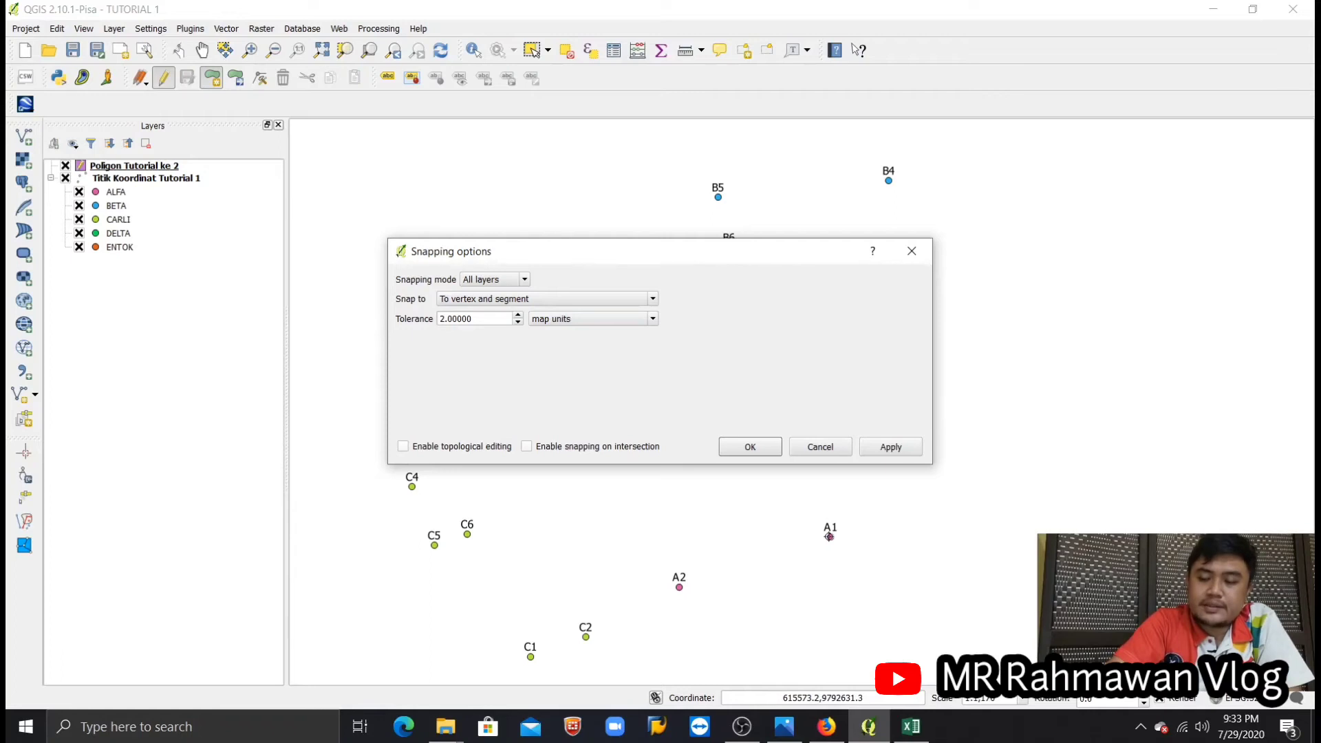
drag(501, 321, 438, 320)
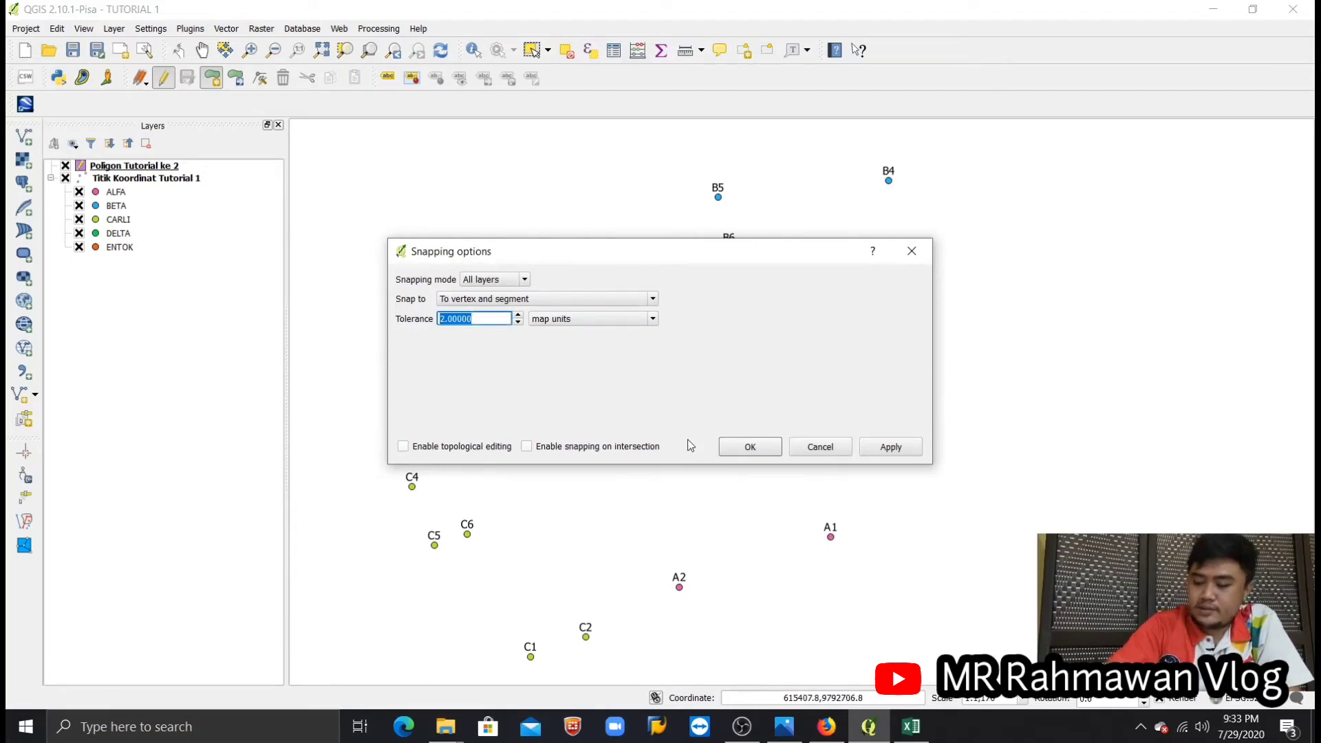
text(5)
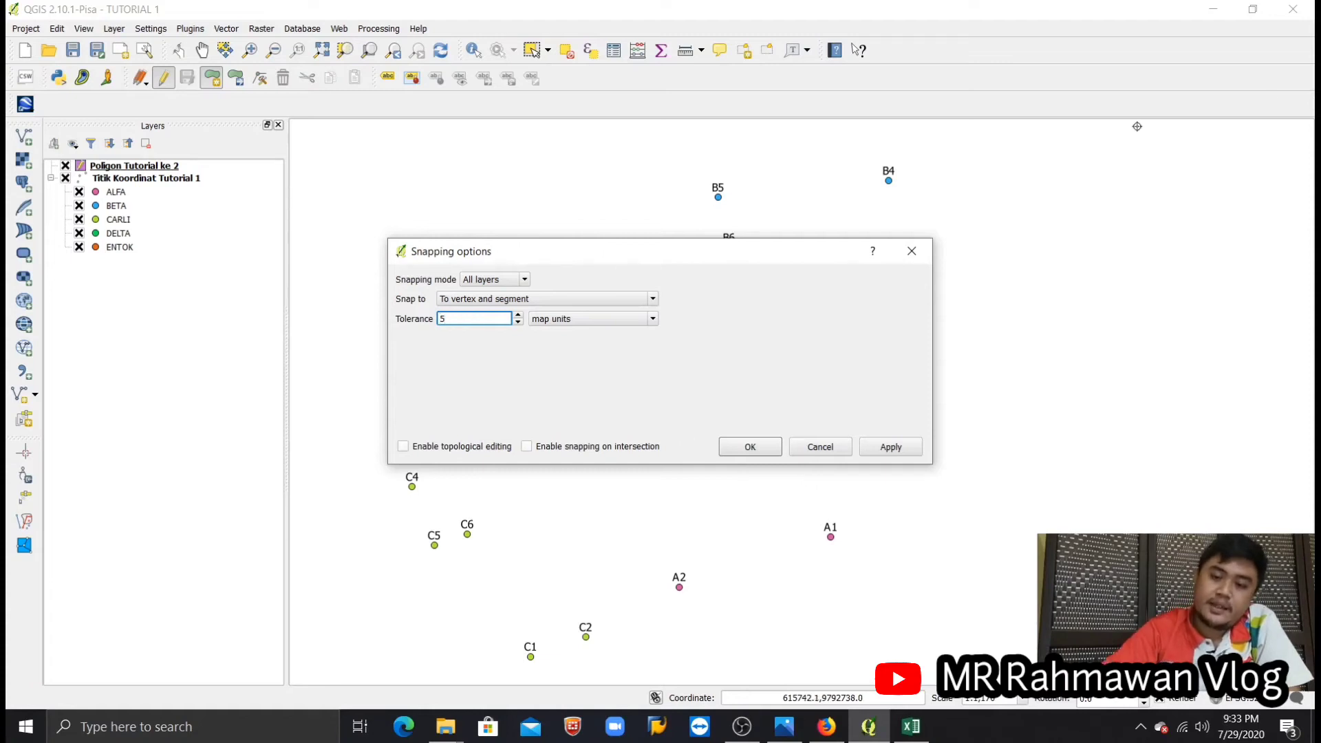
click(750, 446)
Step: Check up close how the Add Feature cursor snaps to point A1
scroll(791, 454, down, 1)
scroll(782, 433, up, 3)
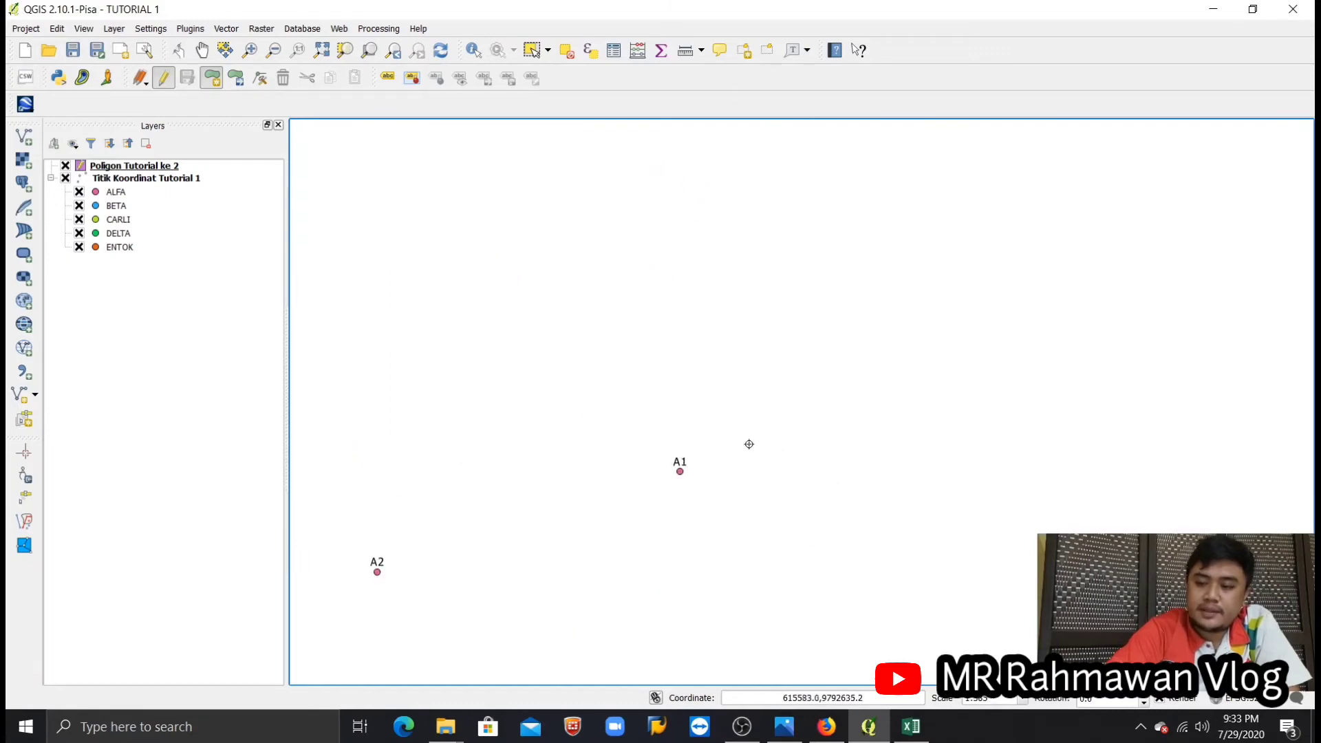
drag(750, 444, 881, 386)
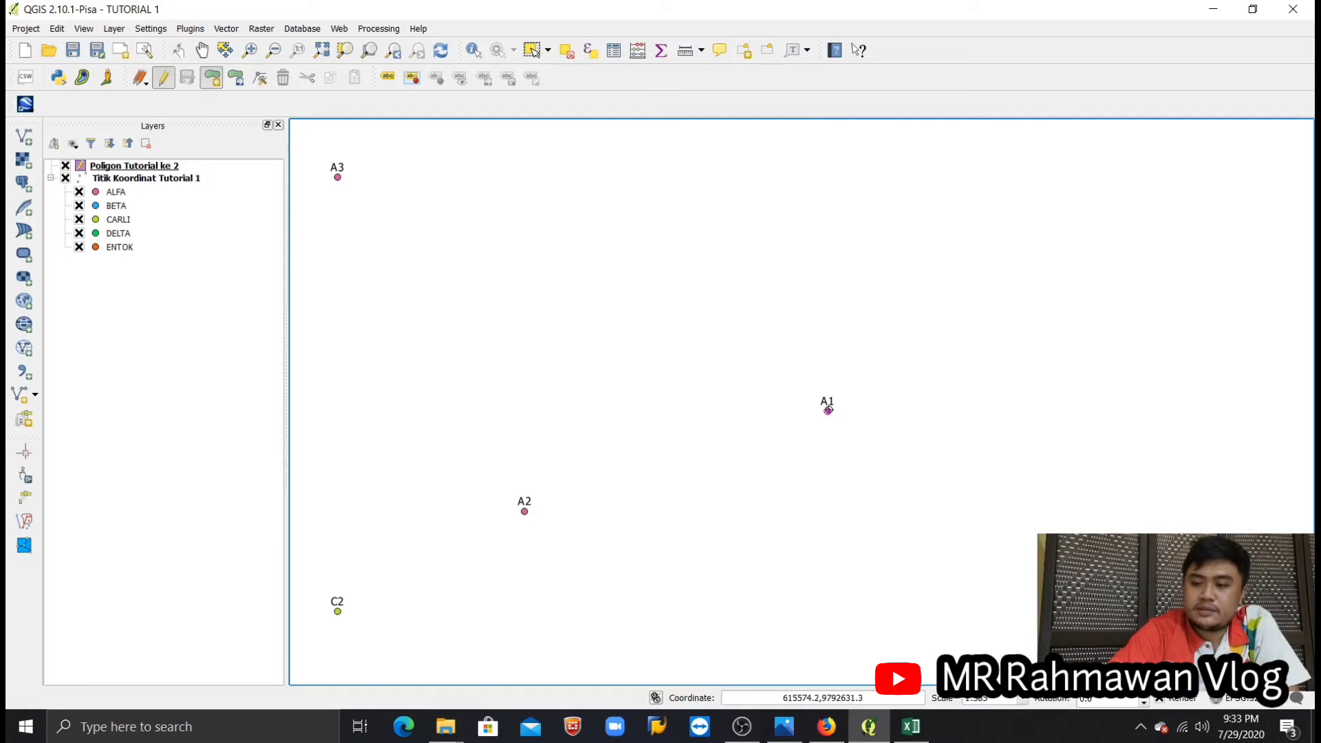
scroll(829, 411, down, 1)
scroll(828, 410, up, 3)
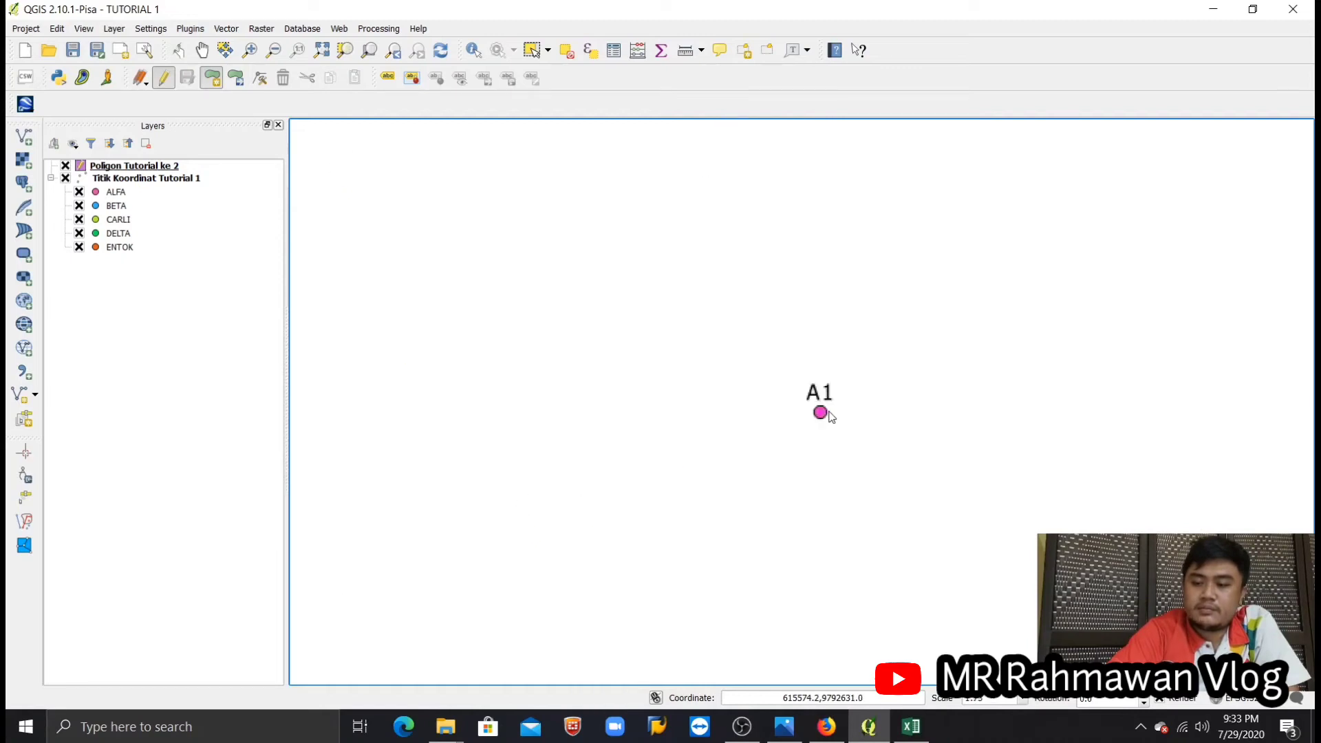
scroll(814, 411, up, 2)
Step: Reduce the snapping tolerance to 2 map units for all layers and apply the snapping options
click(142, 30)
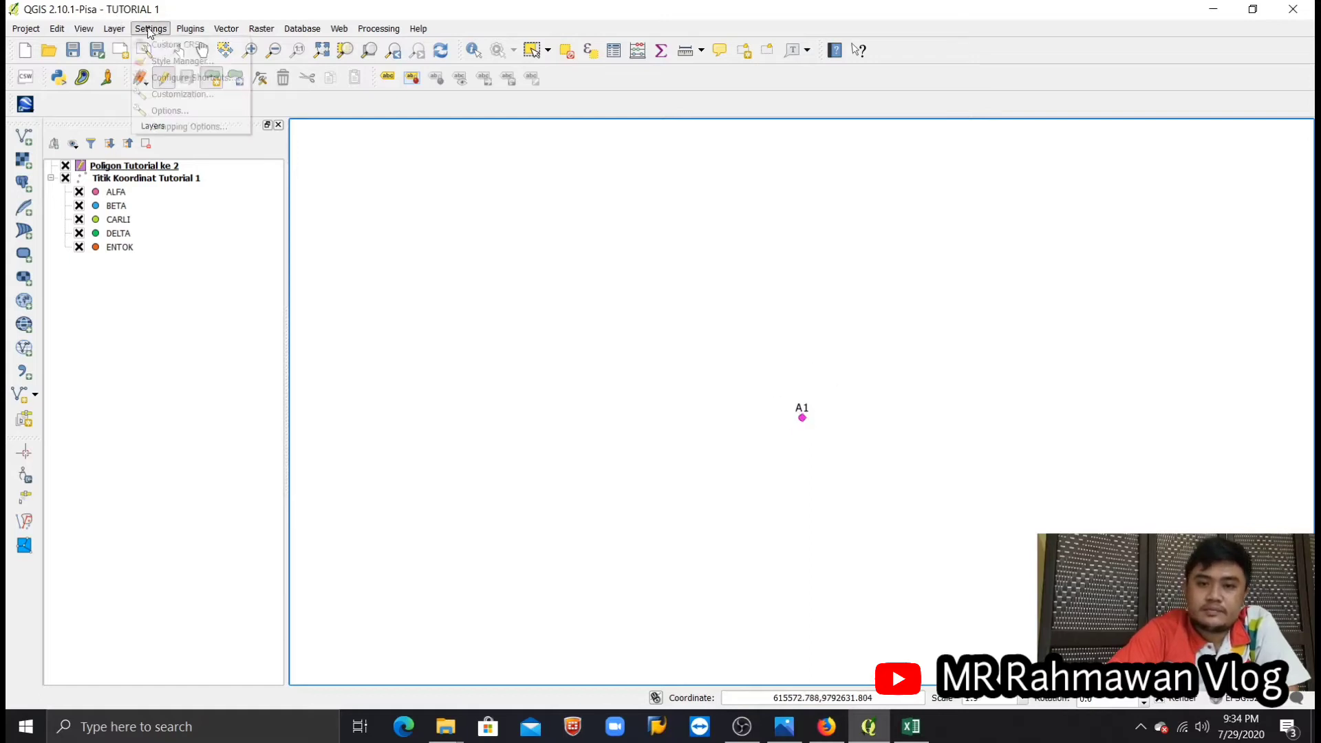
click(175, 125)
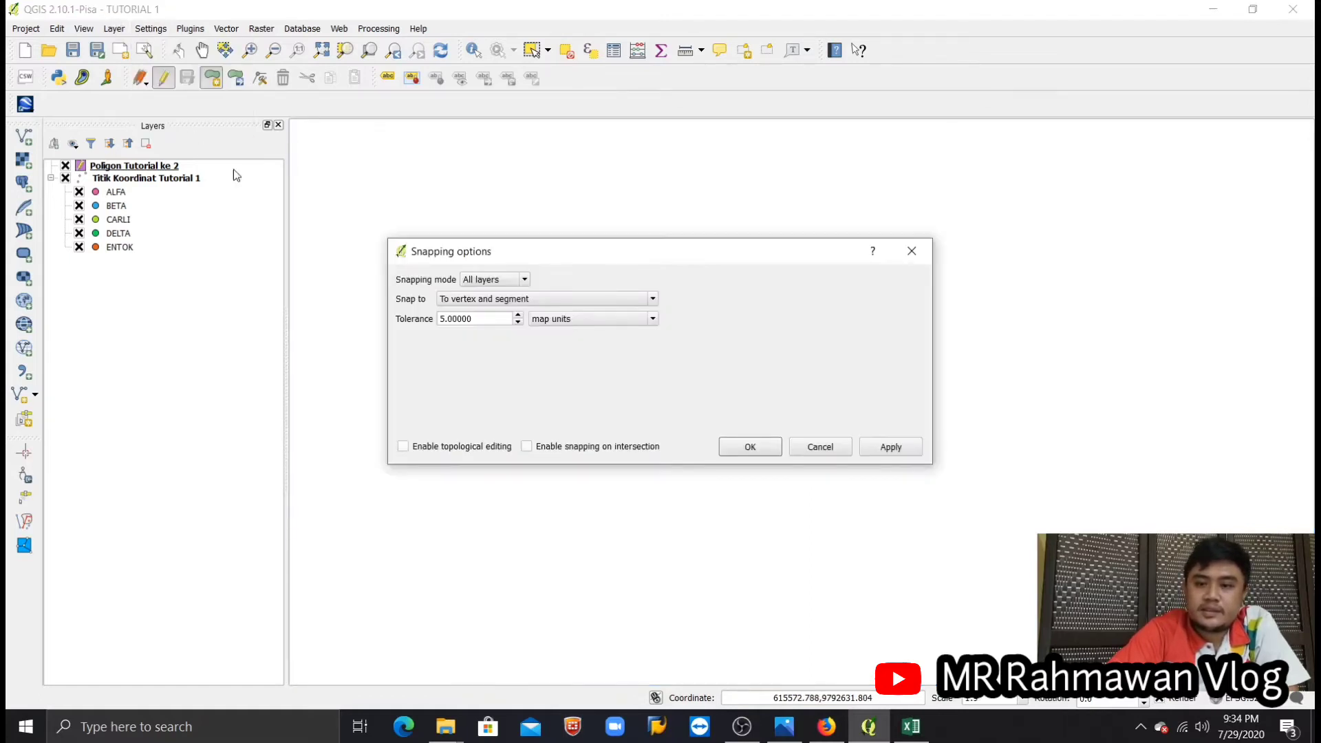
click(538, 297)
click(540, 299)
click(500, 280)
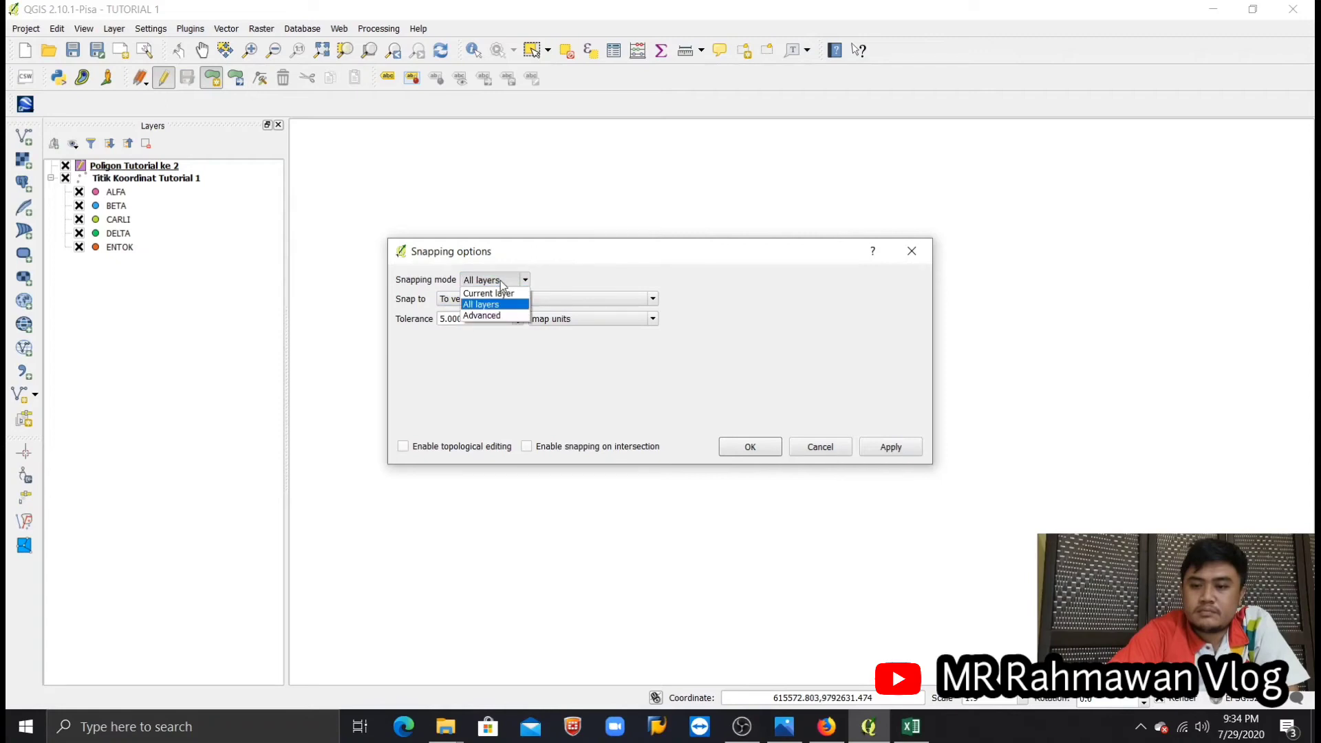
click(495, 304)
double_click(456, 319)
text(2)
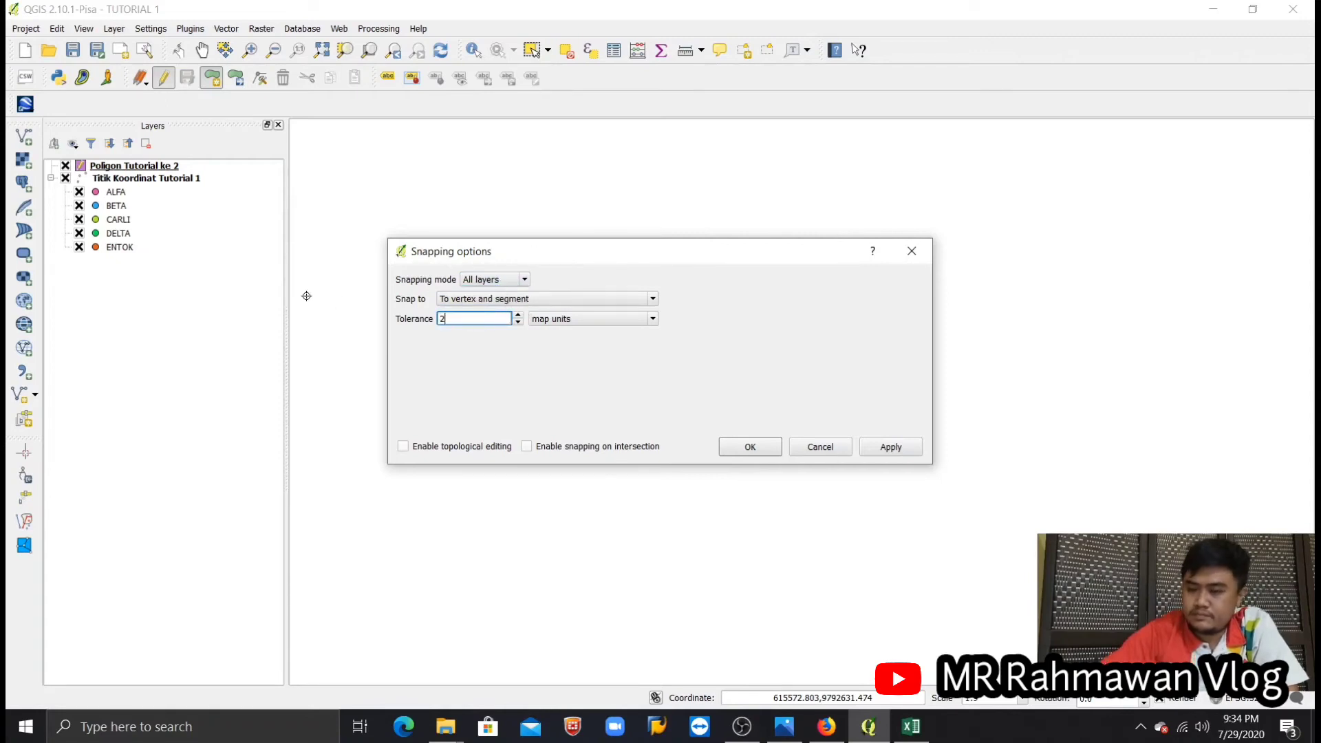
click(742, 448)
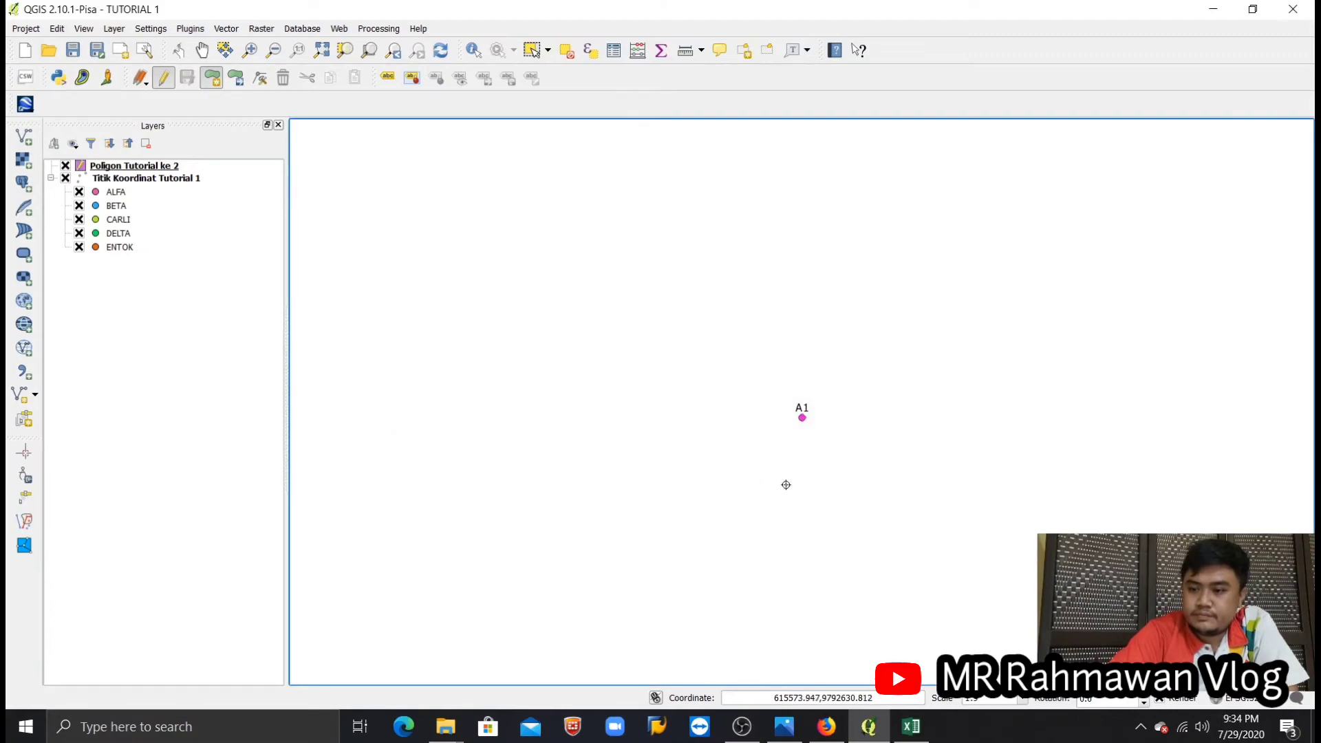
Step: Examine the snapping reach around points A1 and B3 at different zoom levels
scroll(613, 395, down, 4)
scroll(650, 465, down, 1)
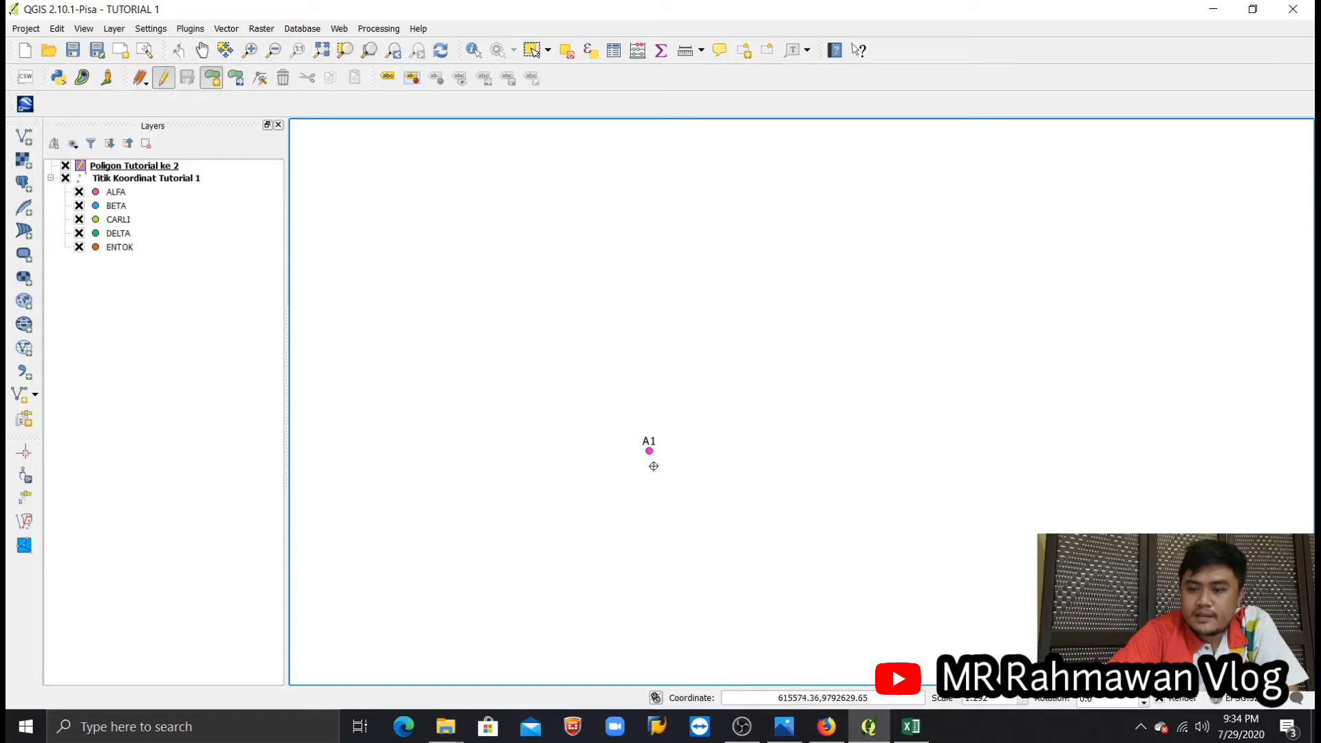
scroll(653, 467, down, 2)
scroll(653, 467, up, 4)
scroll(653, 467, down, 4)
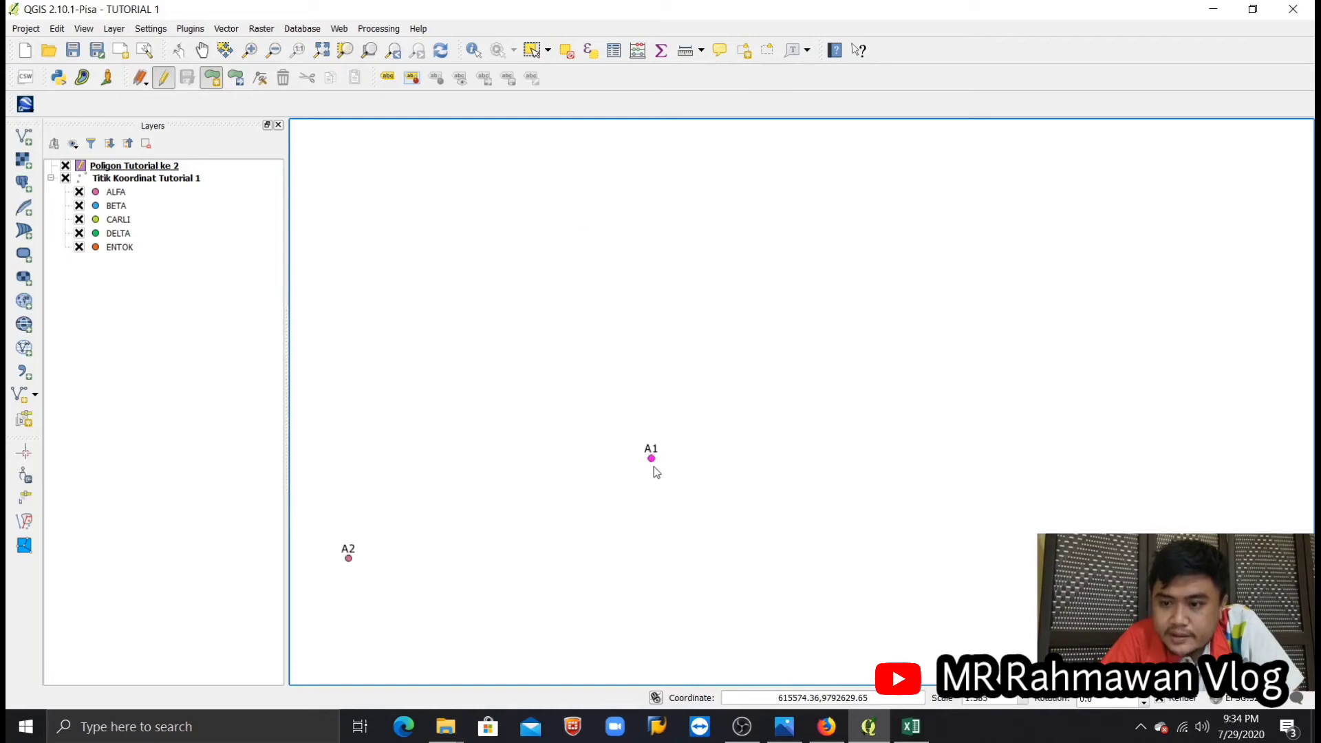
scroll(657, 472, down, 5)
scroll(674, 376, up, 3)
scroll(674, 377, up, 3)
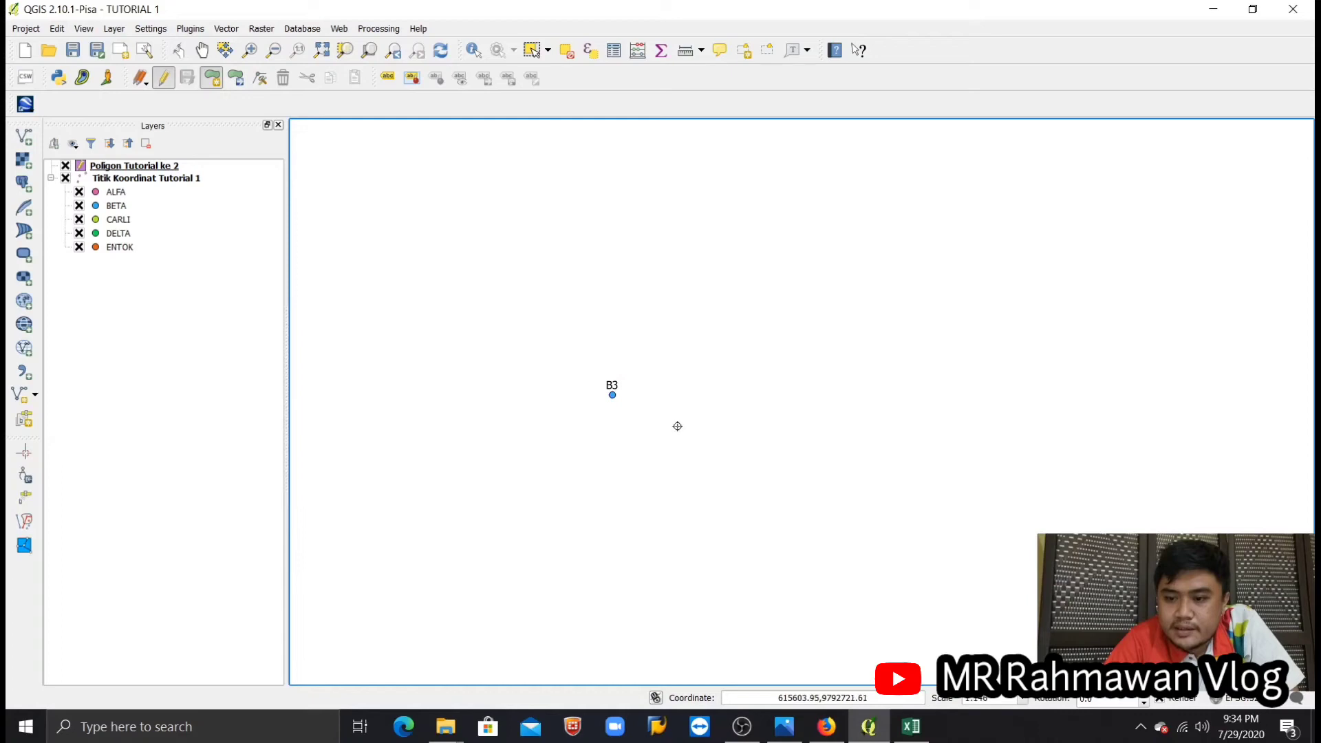
scroll(697, 384, up, 3)
scroll(531, 393, down, 3)
drag(531, 392, 855, 360)
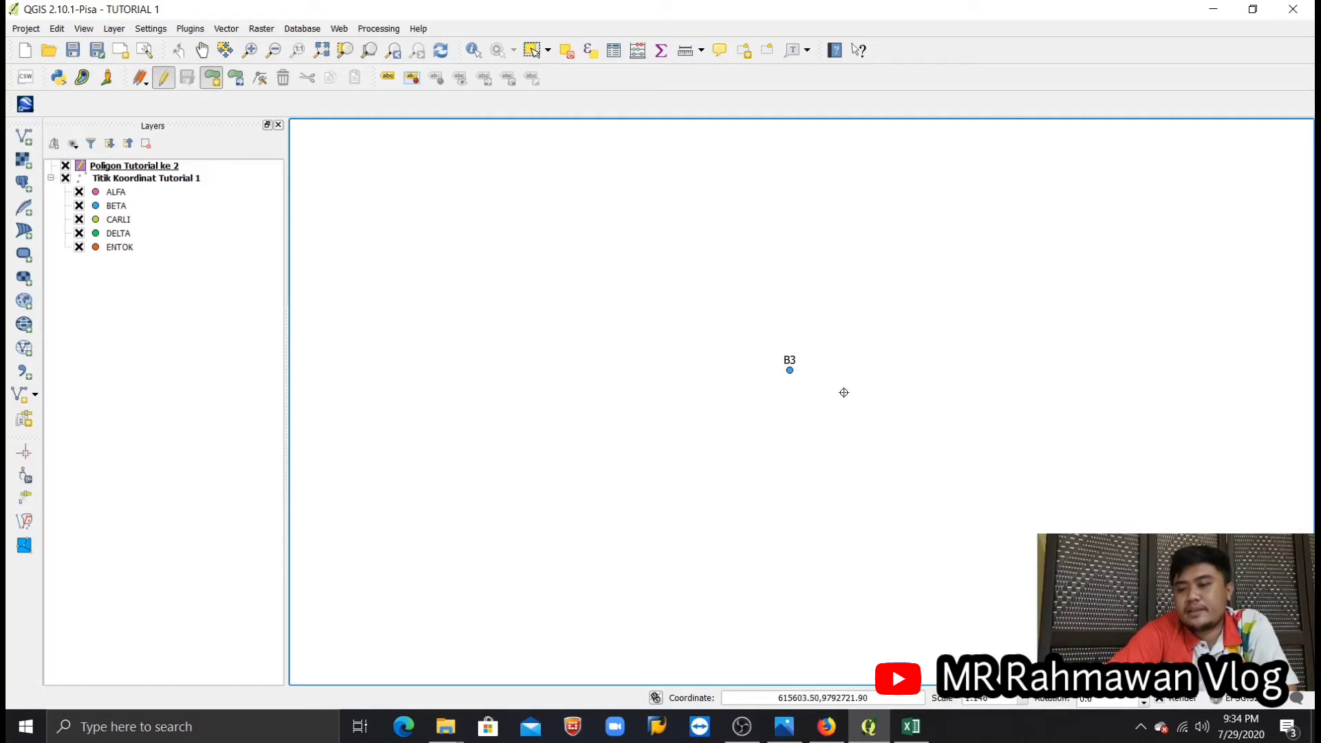
scroll(829, 382, up, 7)
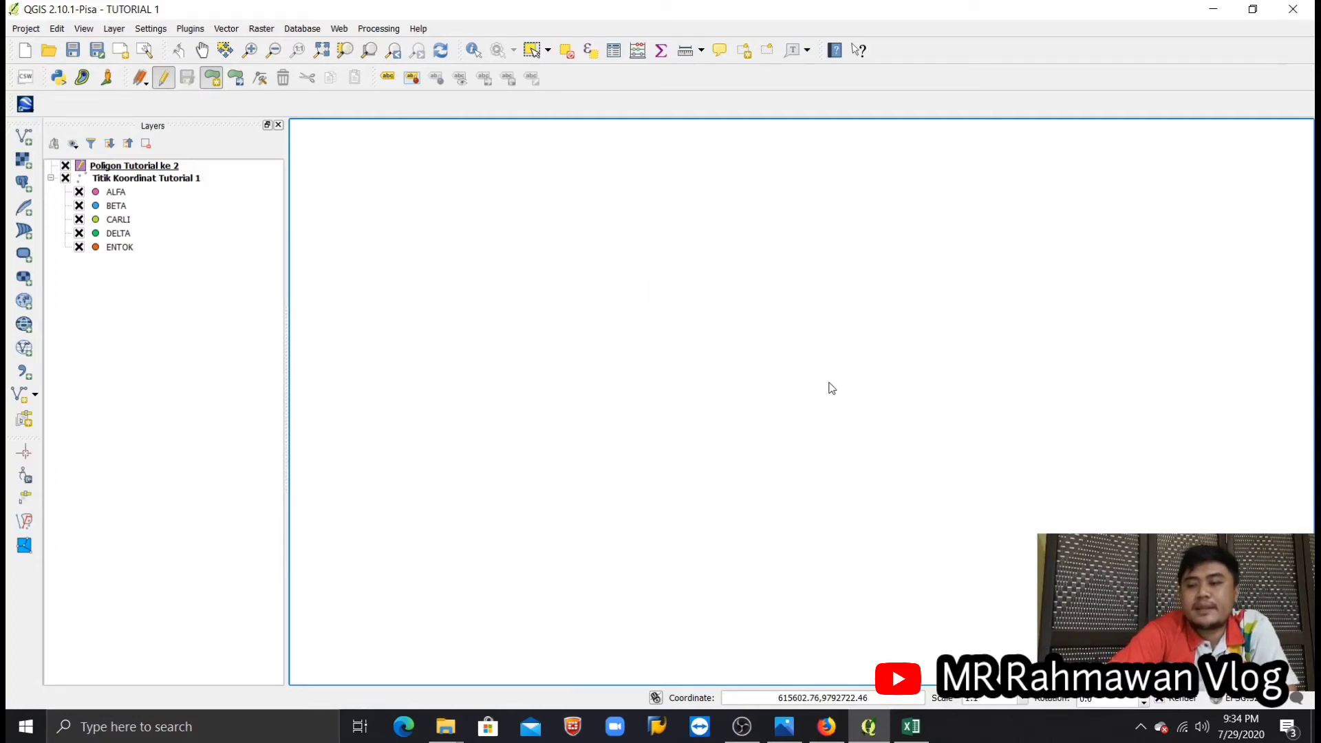
scroll(830, 387, down, 10)
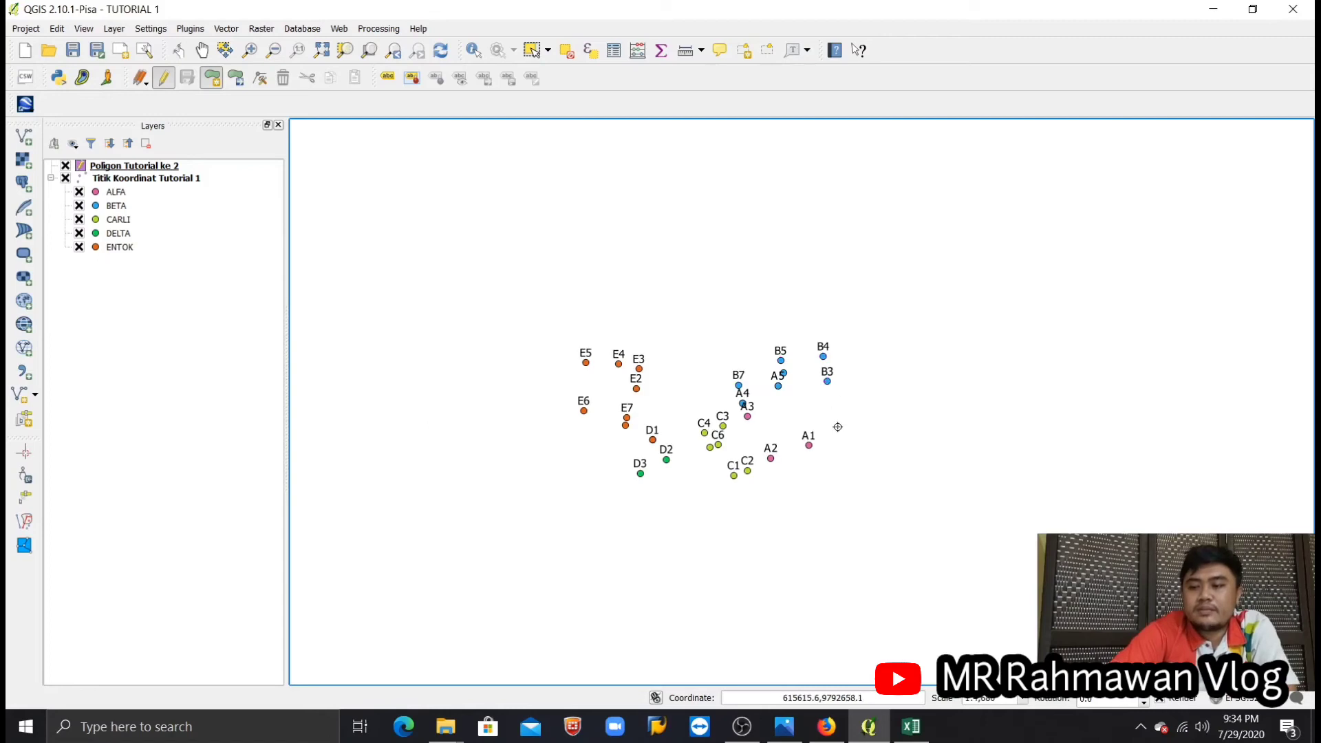
Step: Start the ALFA parcel polygon by placing its first vertex snapped on point A1
scroll(807, 475, up, 2)
scroll(808, 474, down, 1)
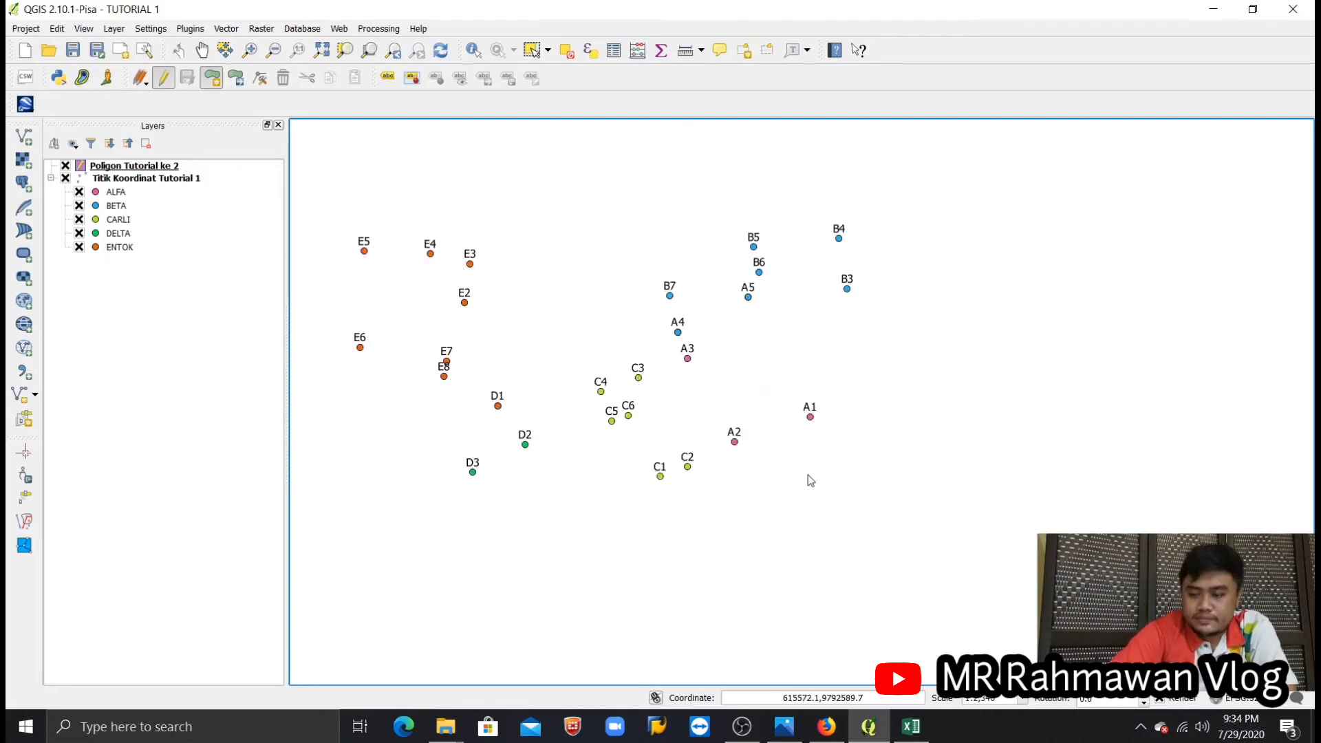
scroll(810, 480, up, 1)
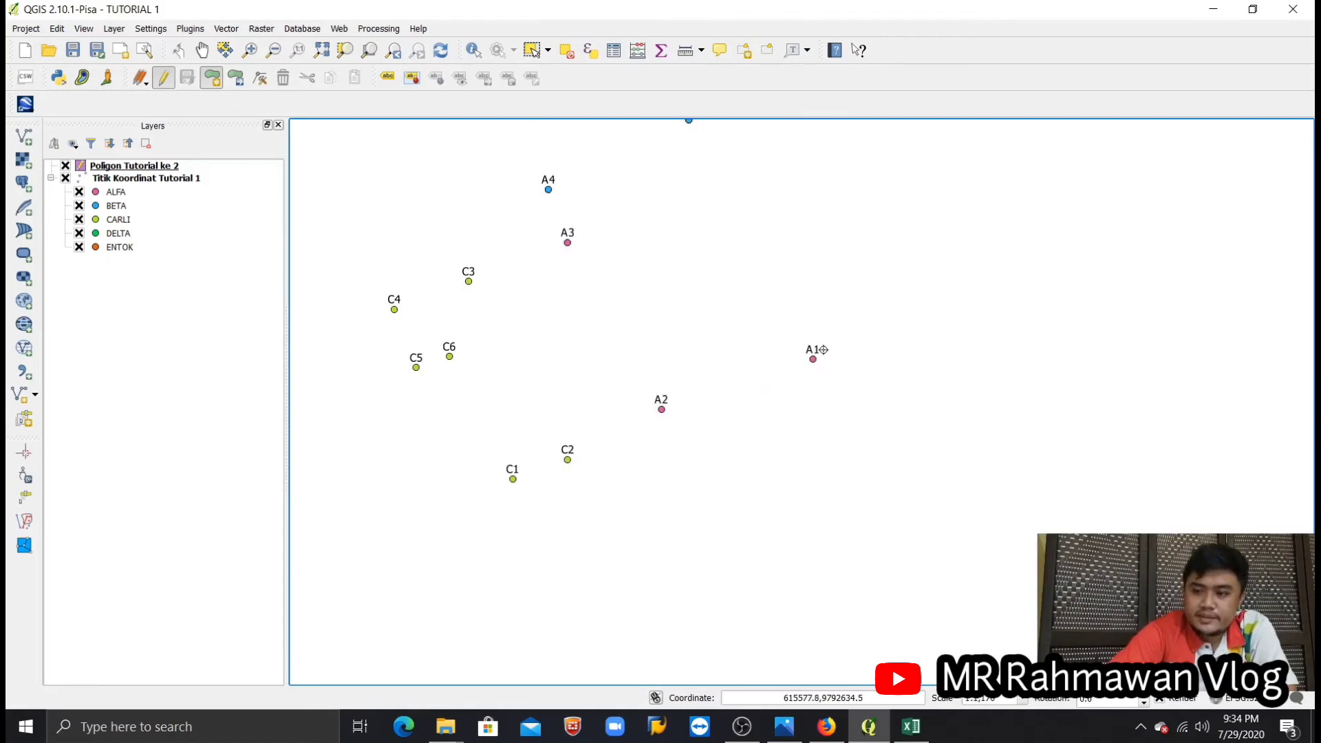
scroll(820, 354, down, 1)
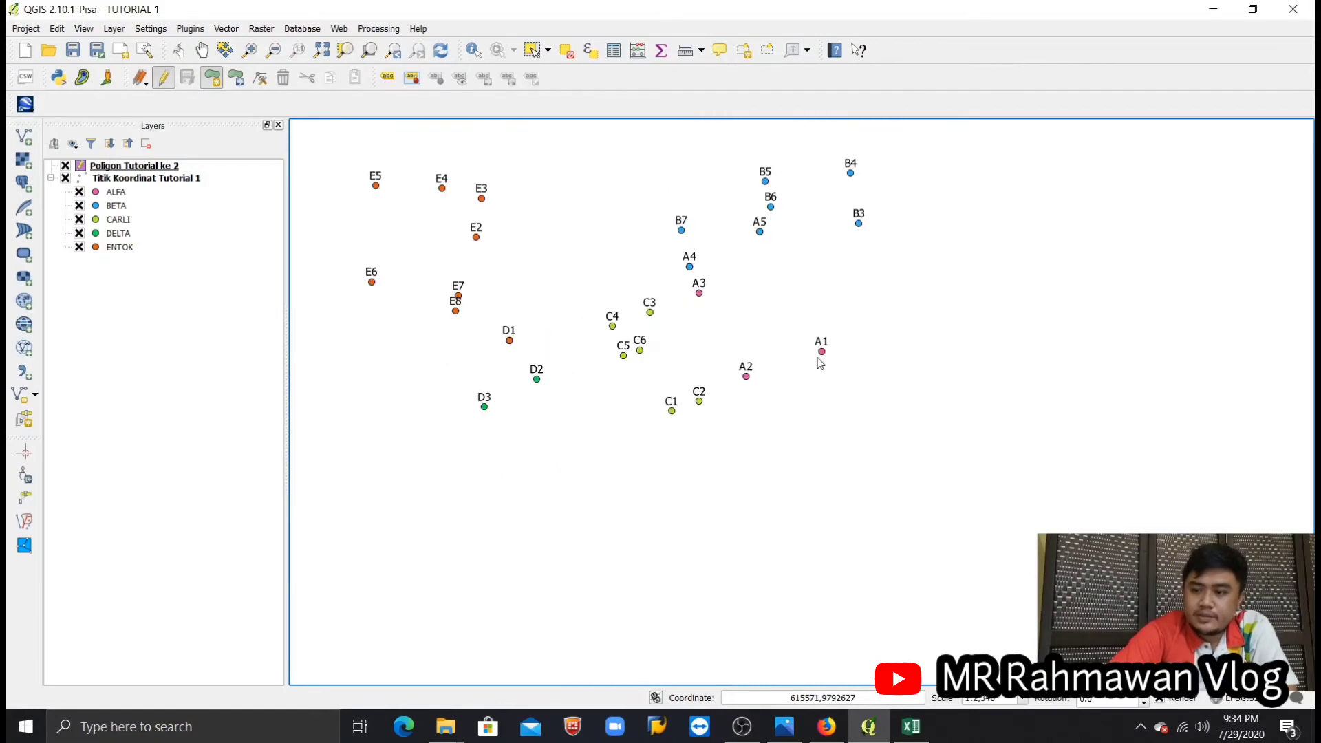
scroll(820, 358, up, 2)
scroll(820, 358, down, 2)
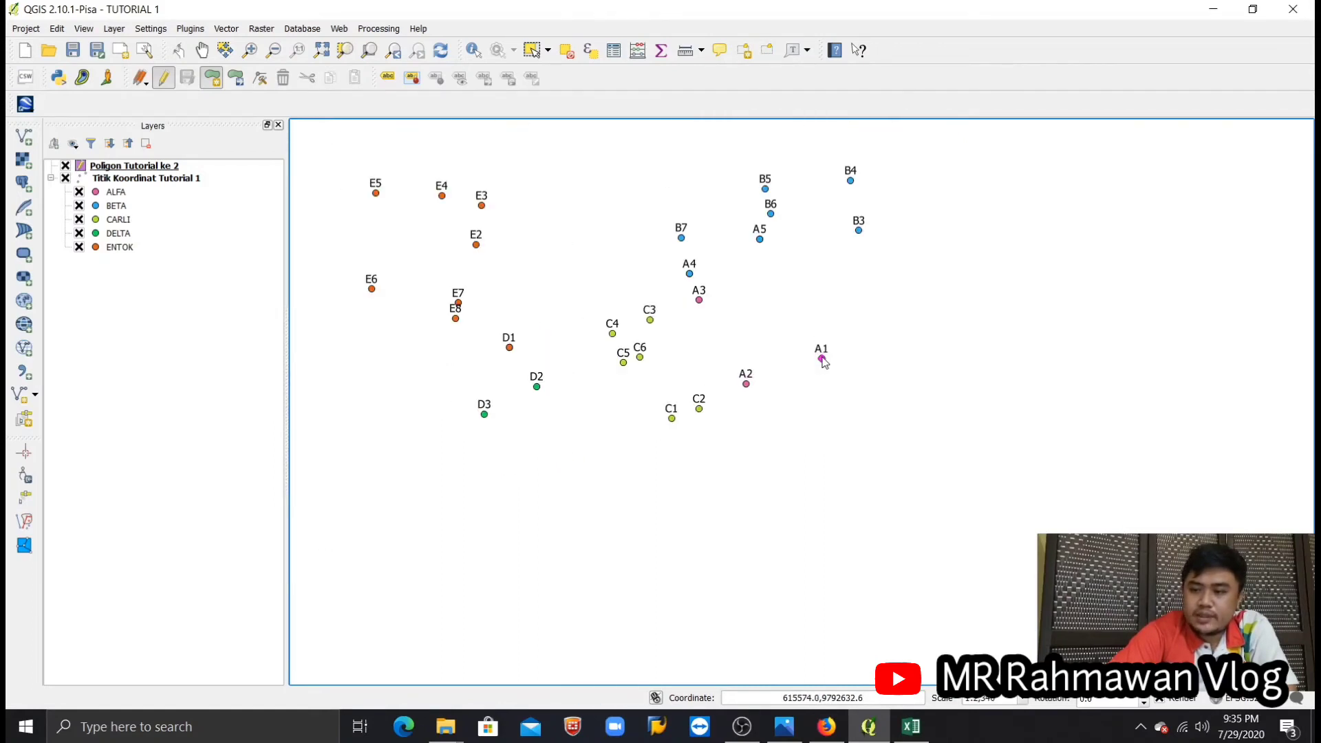
scroll(824, 363, up, 2)
scroll(823, 365, up, 2)
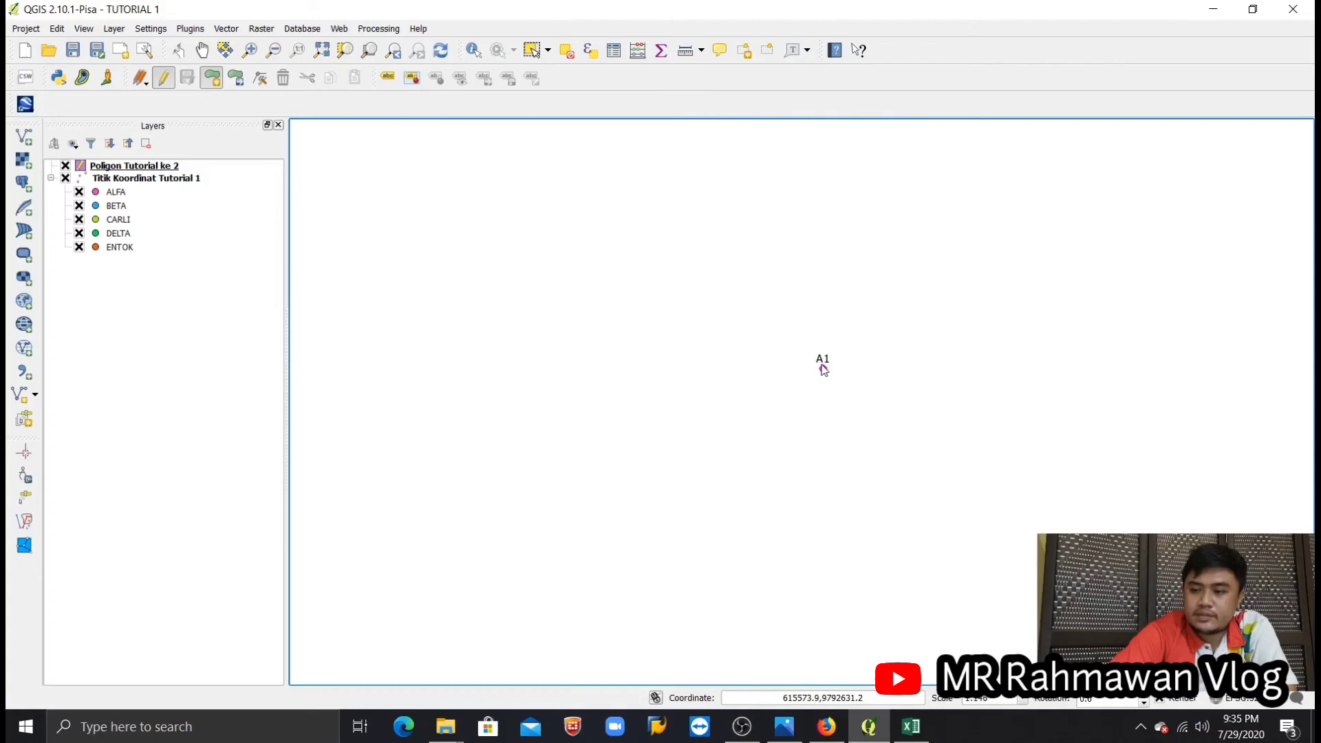
scroll(822, 371, down, 1)
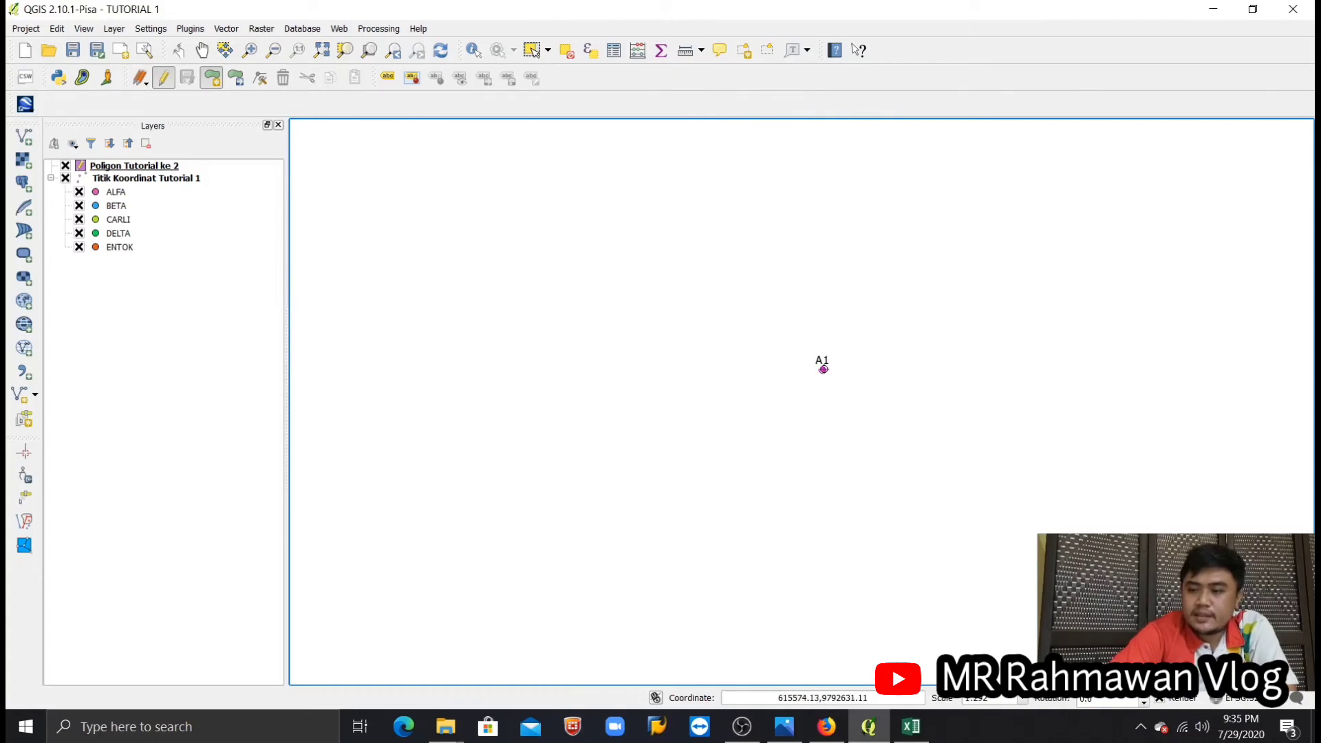
Step: Add the second vertex of the ALFA parcel polygon, snapped on point A2
scroll(814, 414, down, 3)
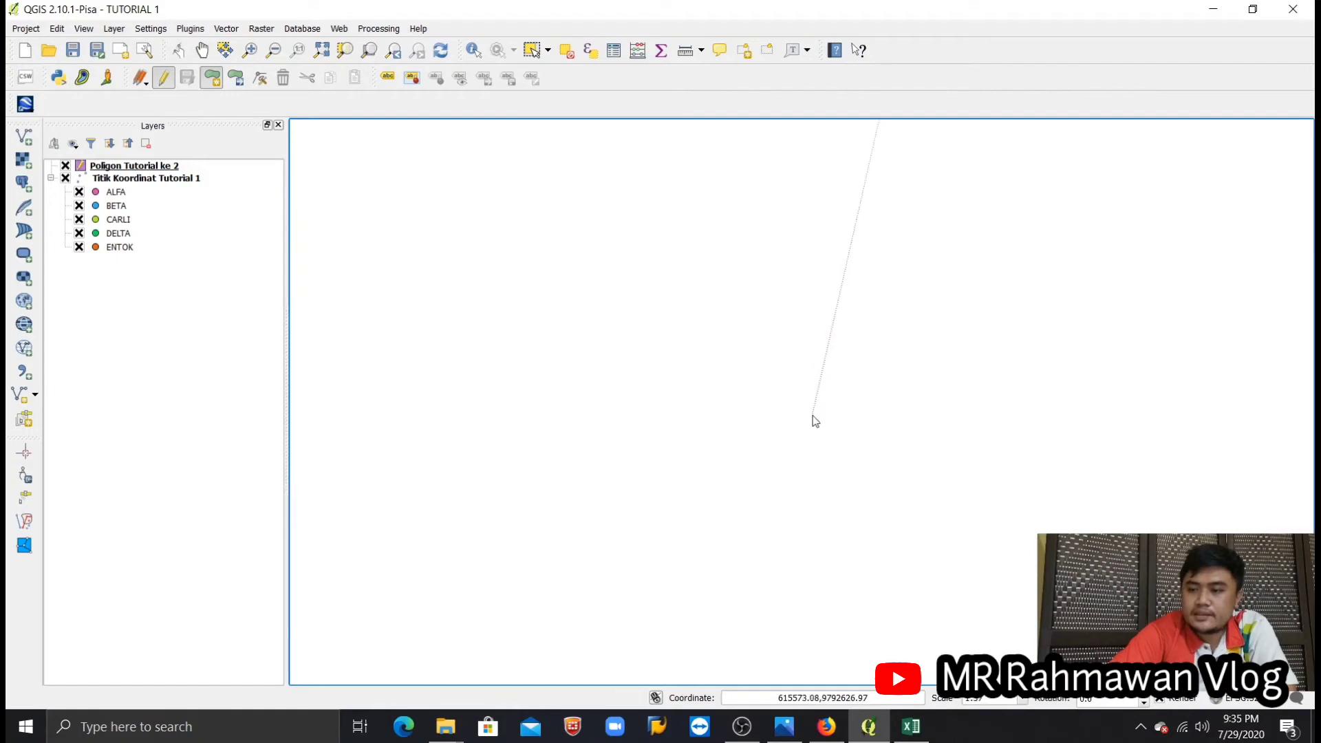
scroll(750, 449, down, 2)
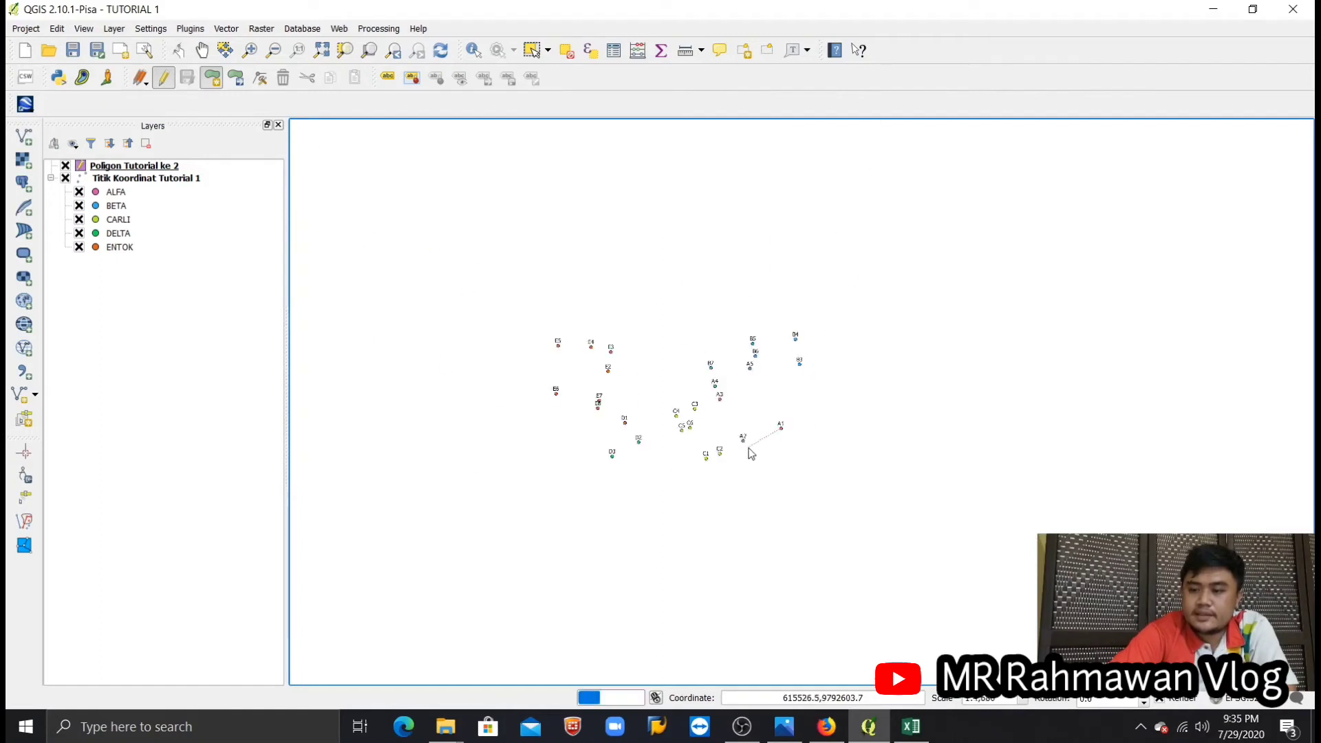
scroll(750, 448, up, 3)
scroll(751, 453, up, 1)
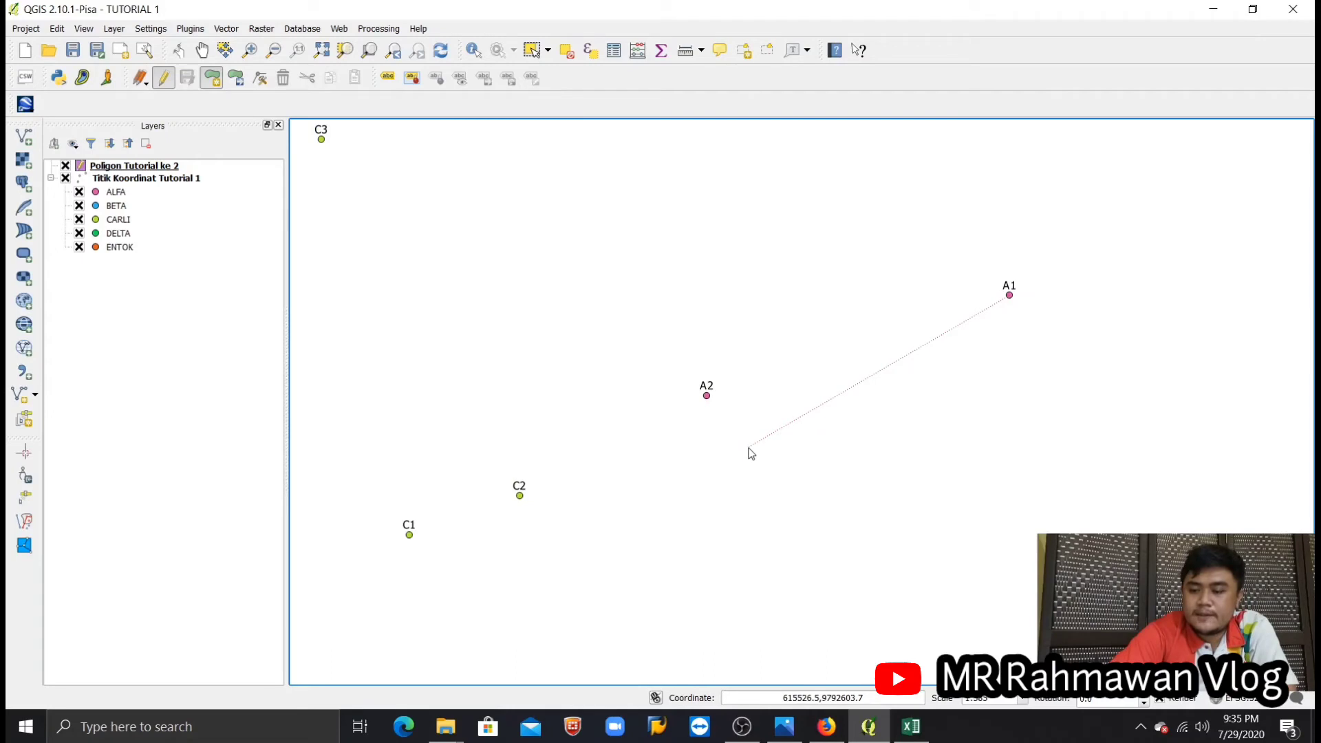
click(716, 402)
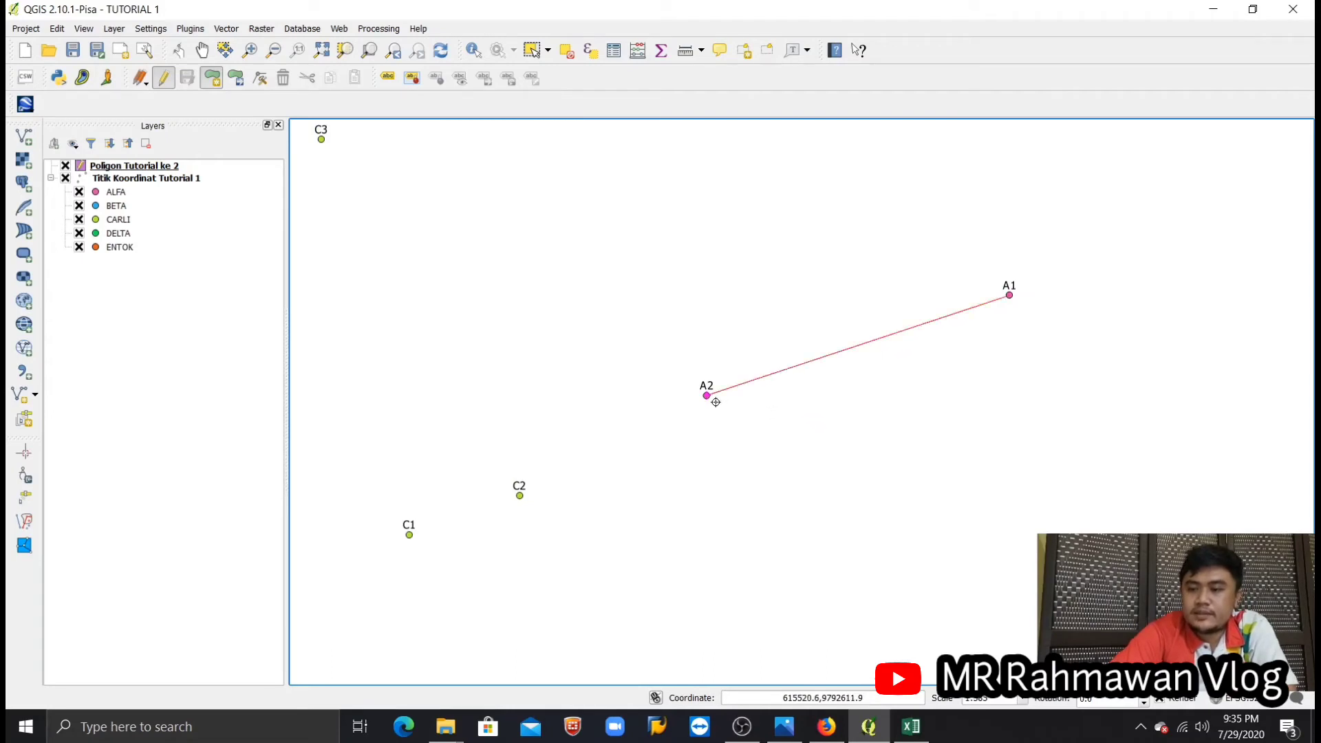
Step: Add the third vertex of the ALFA polygon, snapped on point A3
scroll(715, 403, up, 2)
scroll(716, 406, down, 4)
scroll(717, 408, up, 3)
scroll(717, 408, down, 6)
scroll(717, 408, up, 4)
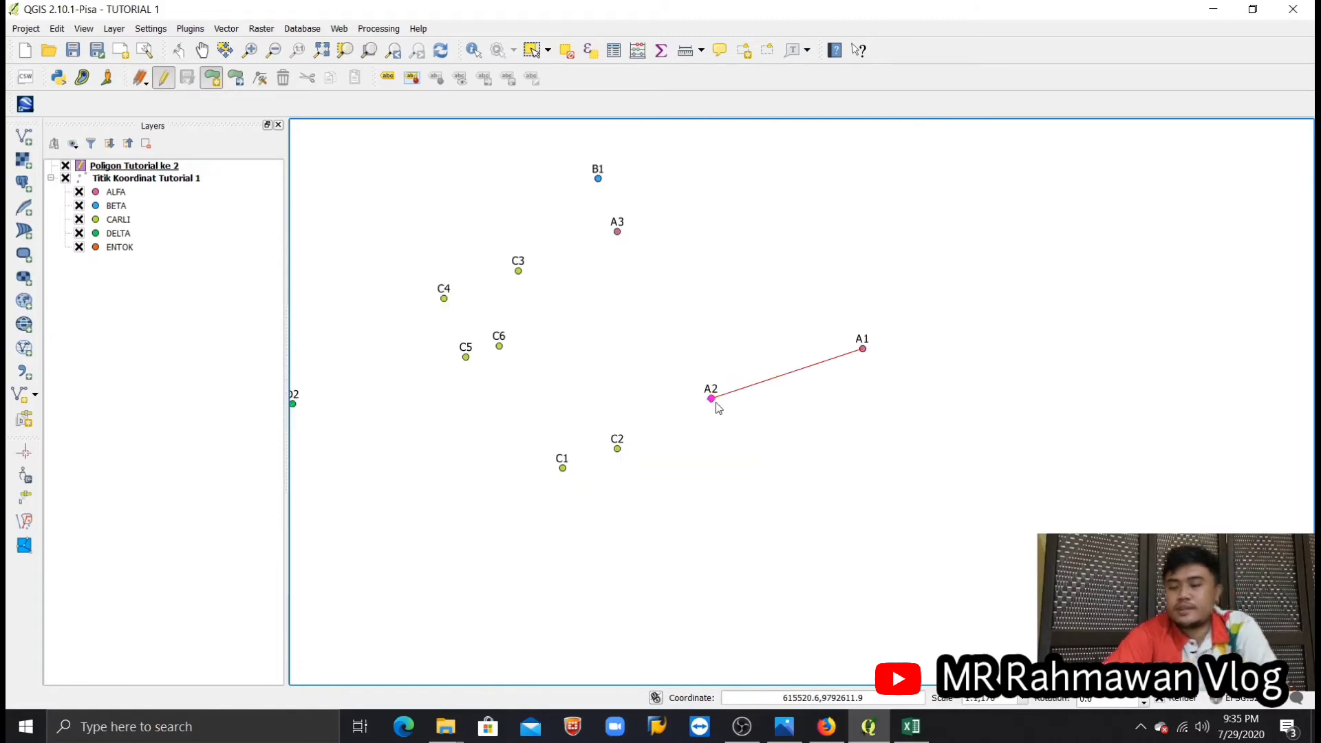
drag(646, 234, 672, 371)
scroll(672, 372, down, 2)
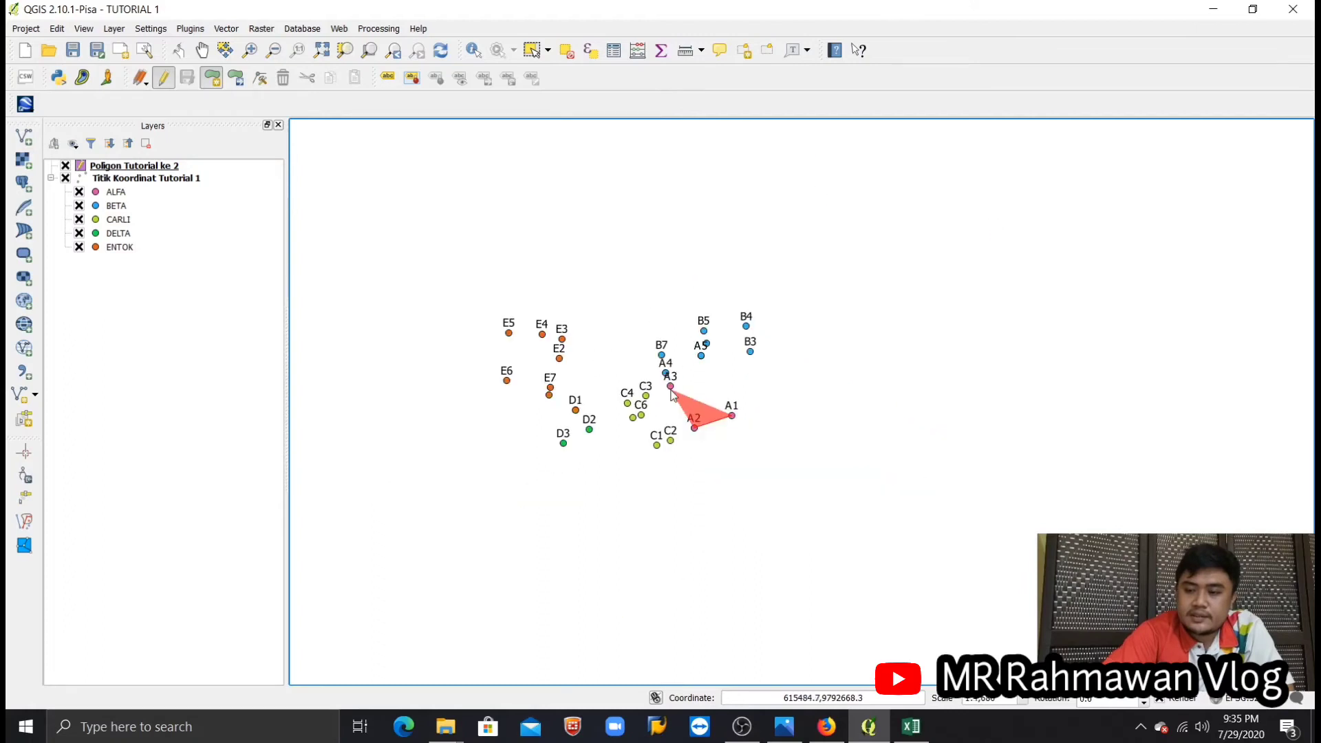
scroll(675, 371, up, 2)
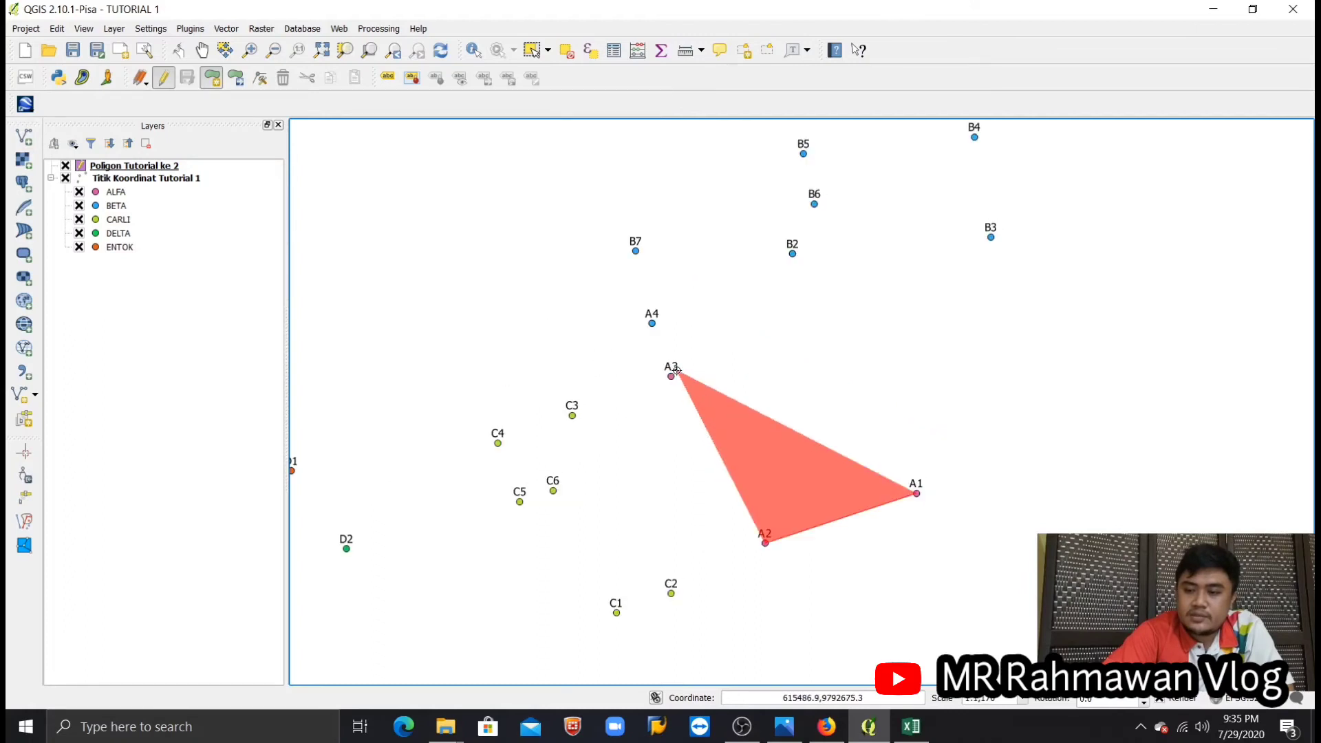
scroll(676, 370, up, 4)
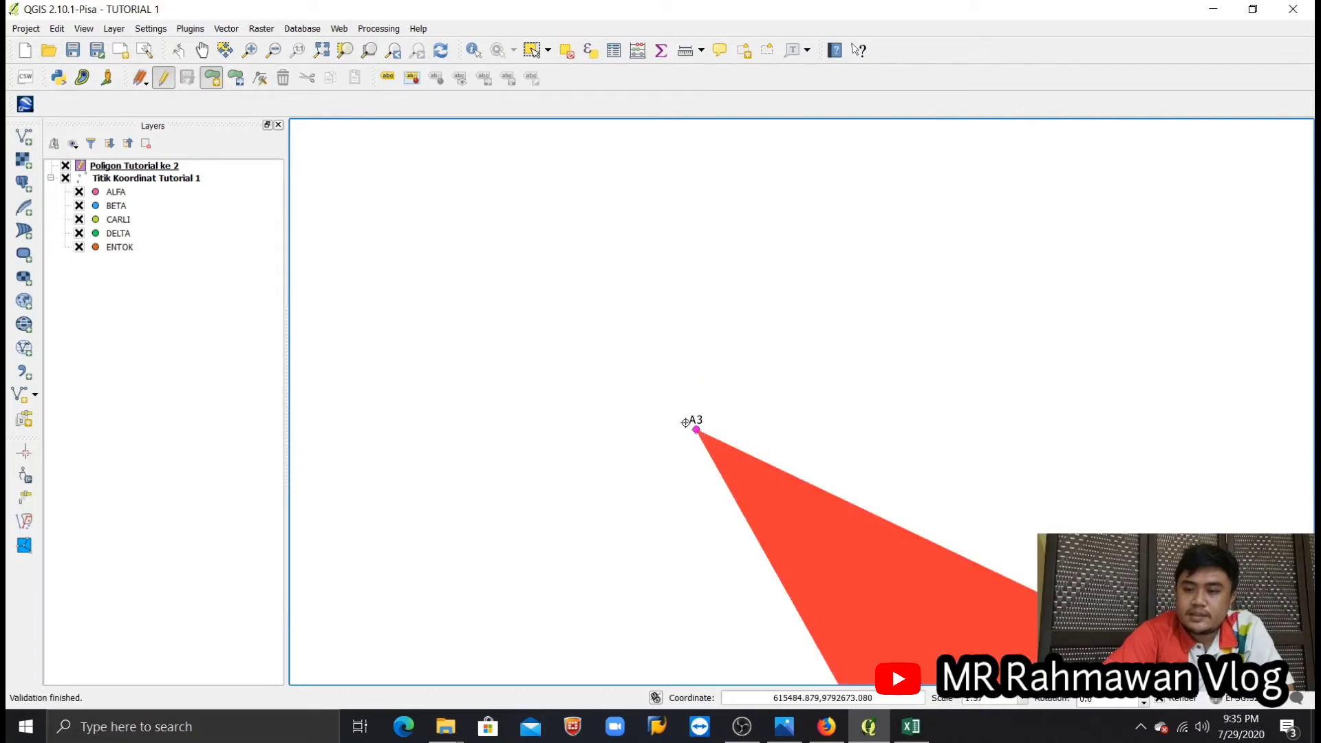
scroll(687, 425, down, 3)
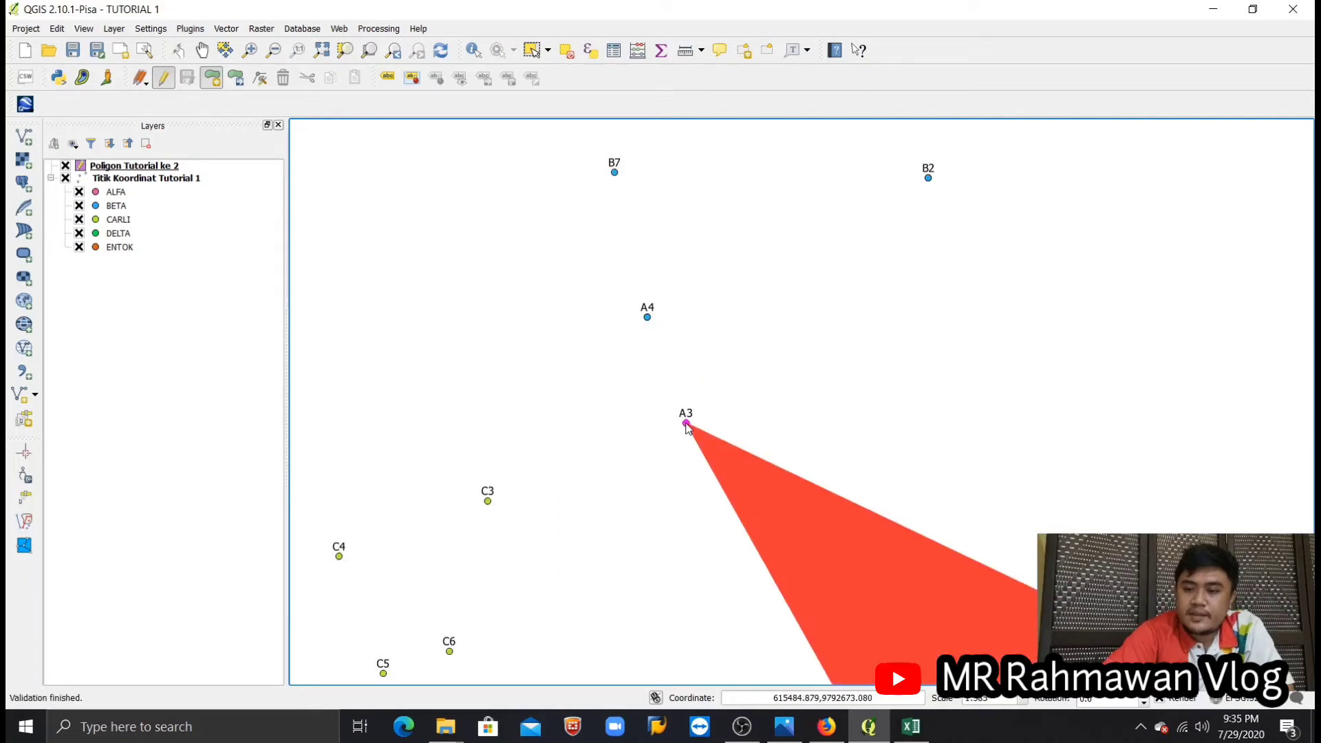
Step: Add the fourth vertex of the ALFA polygon on point A4, which coincides with B1
scroll(686, 424, down, 1)
scroll(674, 375, down, 2)
scroll(673, 378, up, 3)
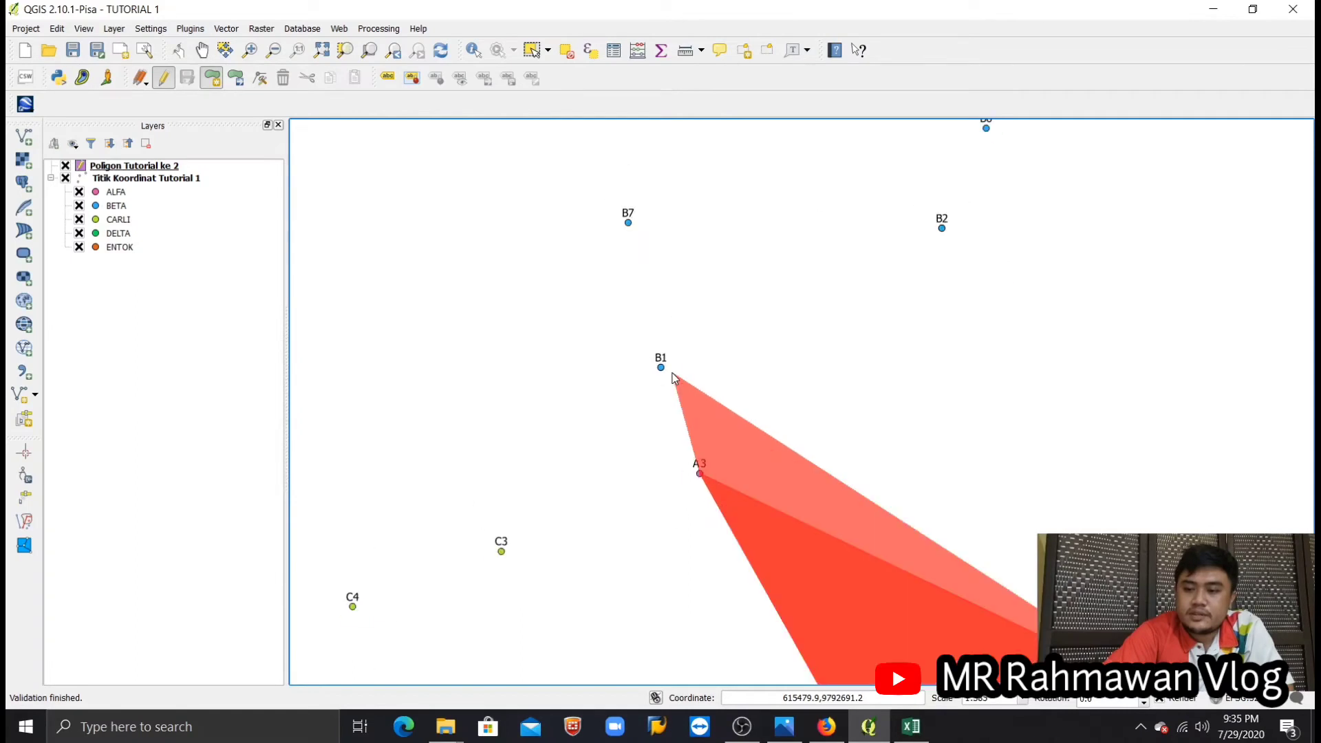
scroll(674, 378, up, 3)
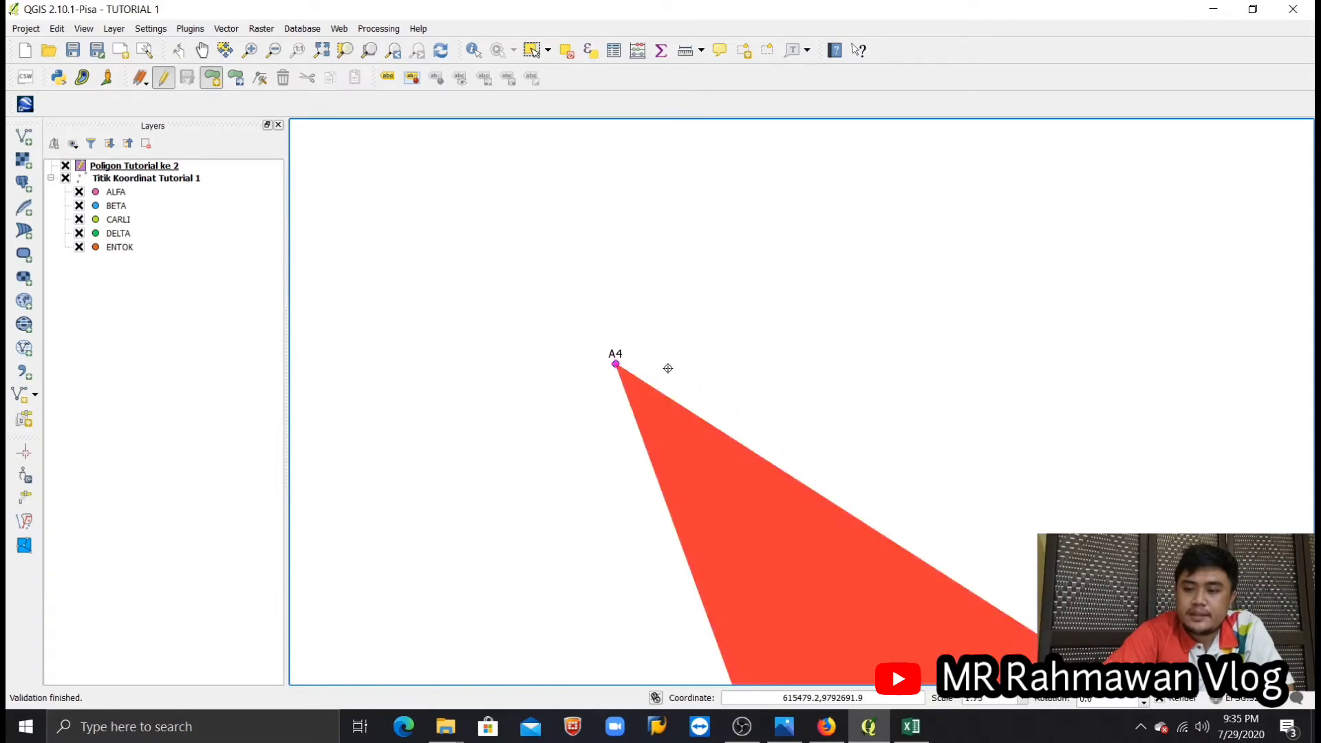
Step: Add the fifth vertex of the ALFA polygon on point A5, which coincides with B2
scroll(668, 371, down, 5)
scroll(683, 365, up, 5)
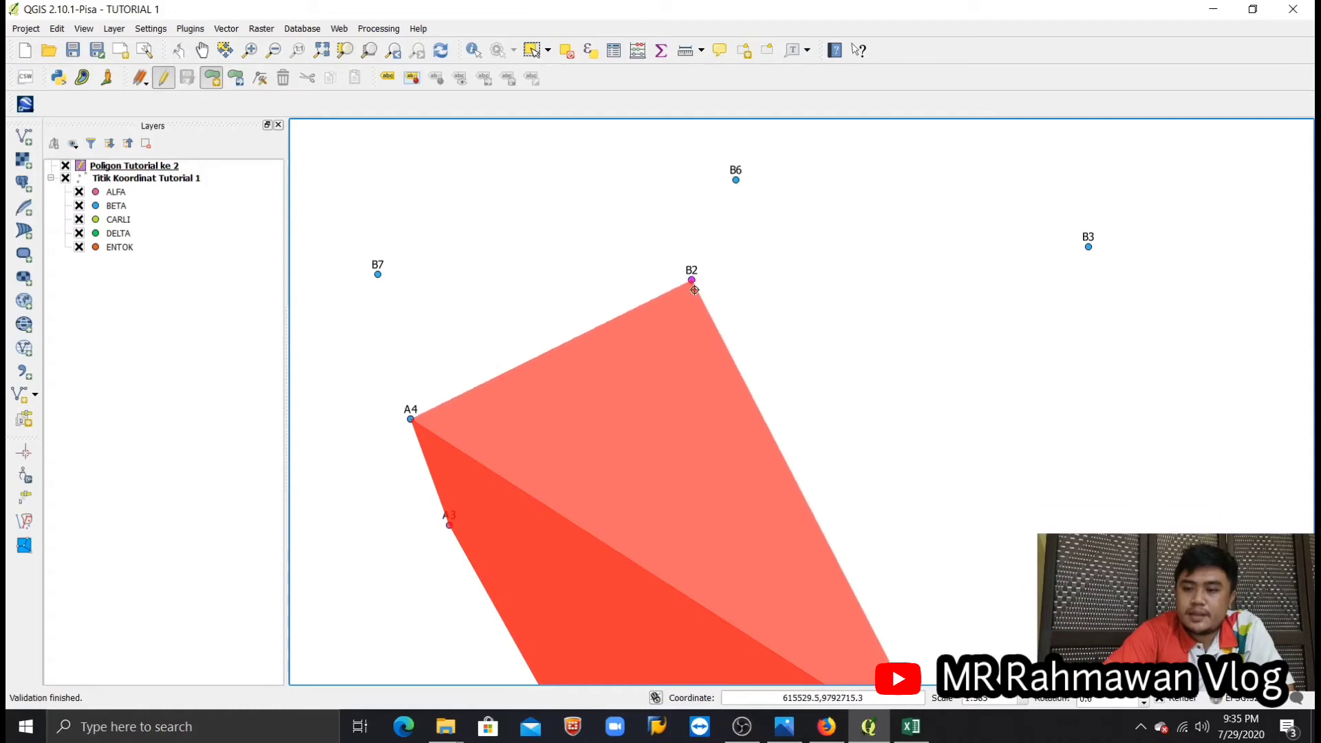
click(694, 290)
scroll(694, 289, down, 5)
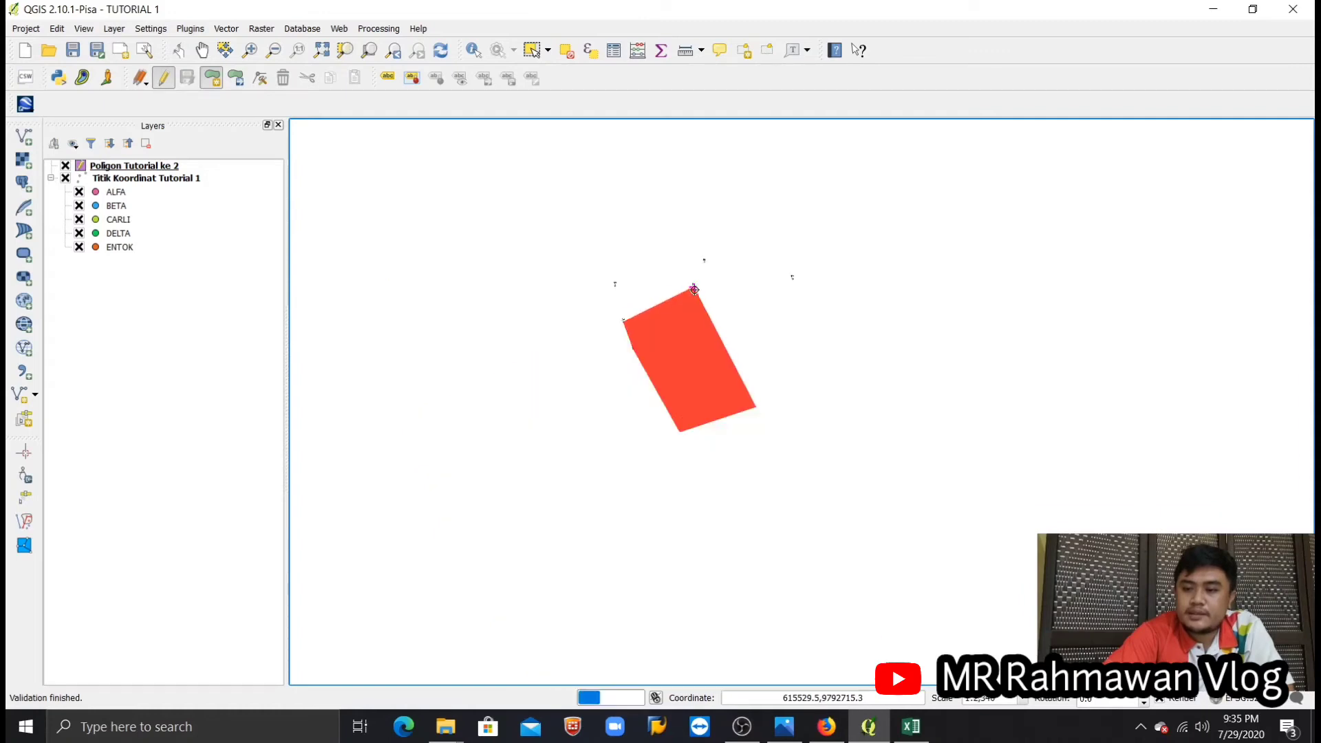
scroll(719, 312, up, 5)
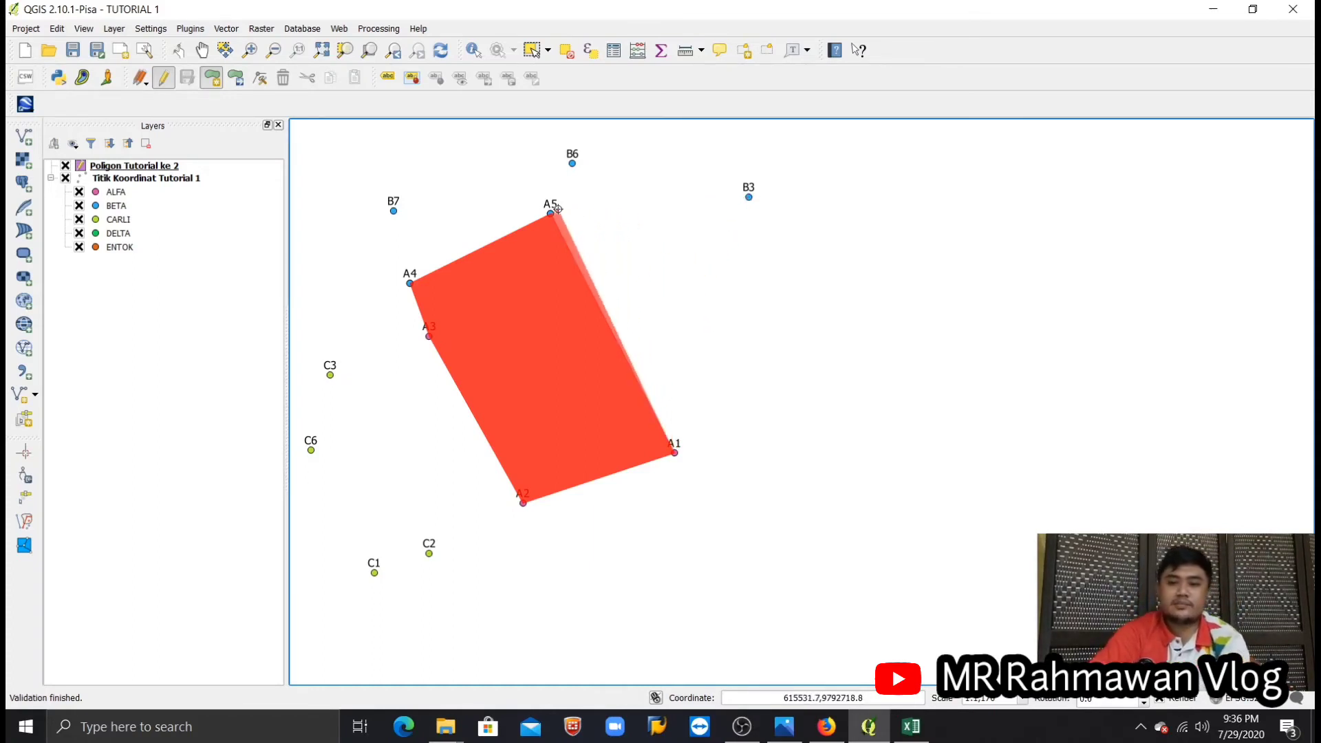
Step: Finish the polygon and save its attributes with id 1 and Nama ALFA, leaving Luas empty
right_click(610, 254)
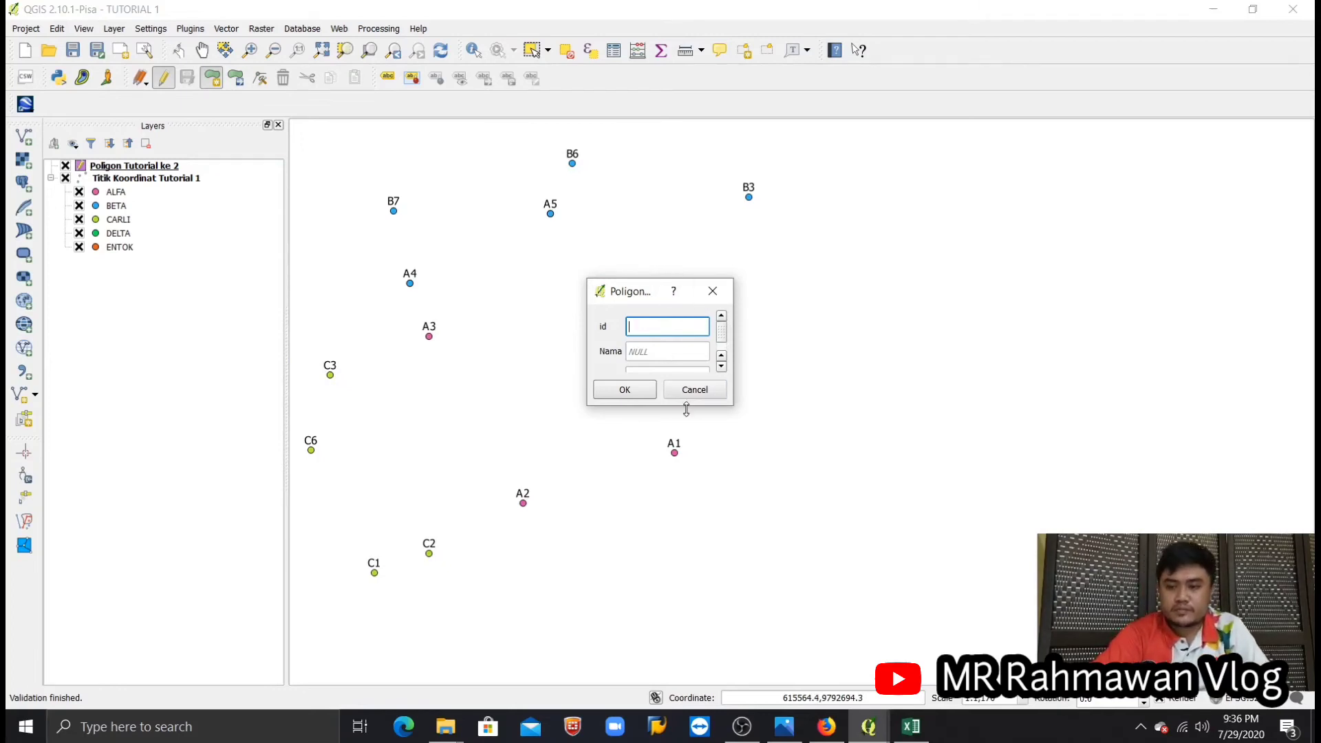
drag(694, 409, 700, 506)
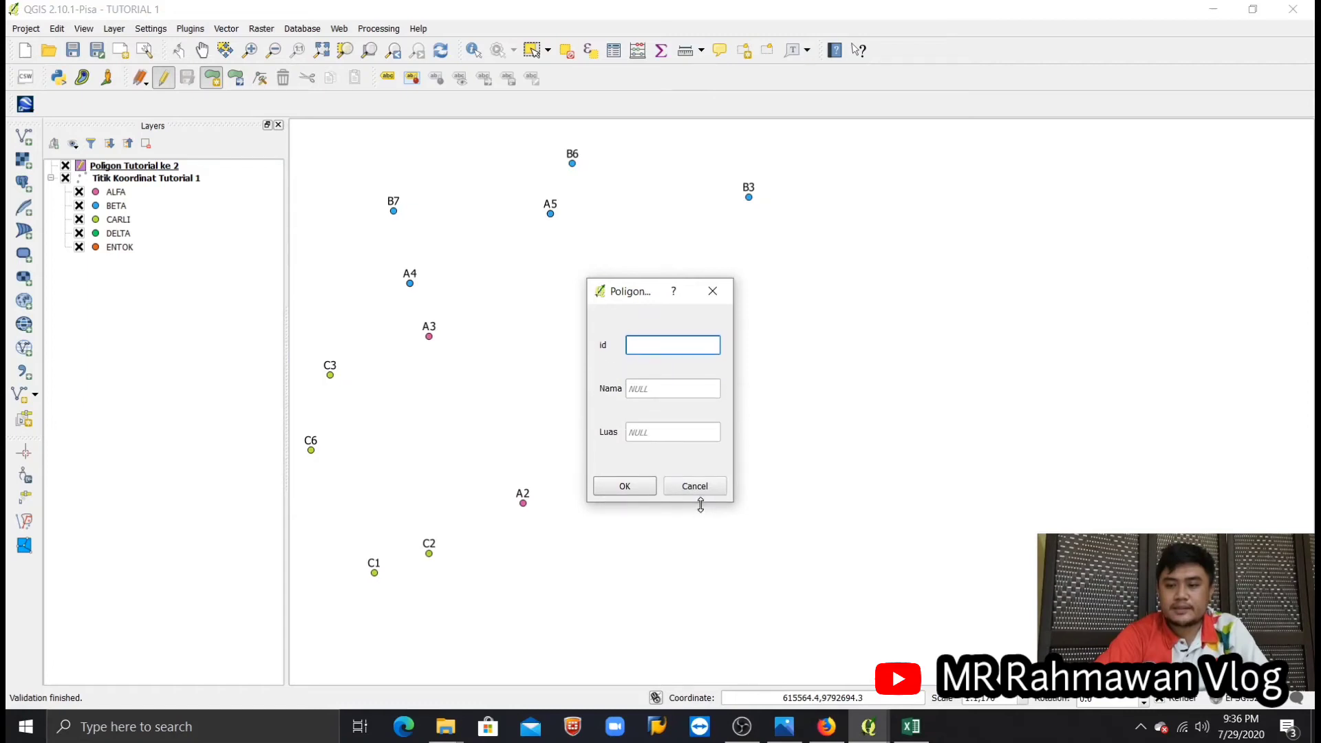
text(1)
click(662, 393)
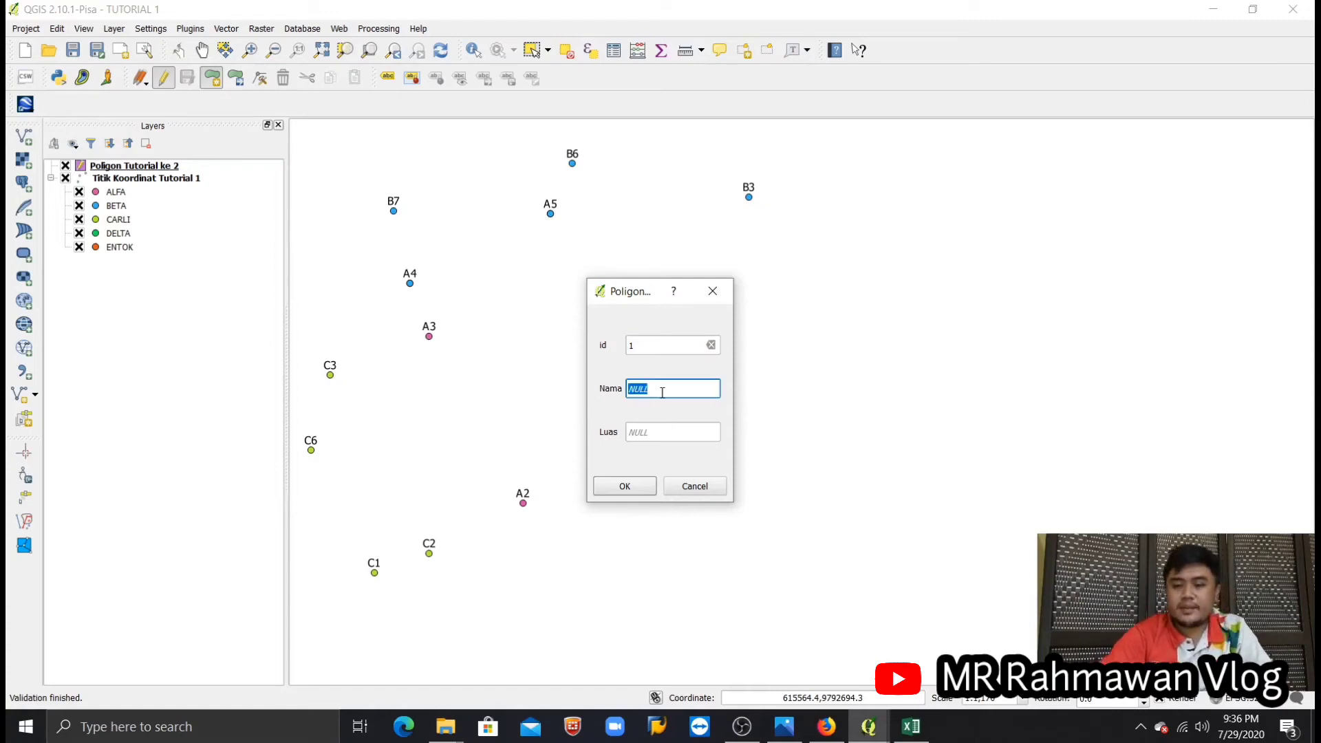
click(918, 733)
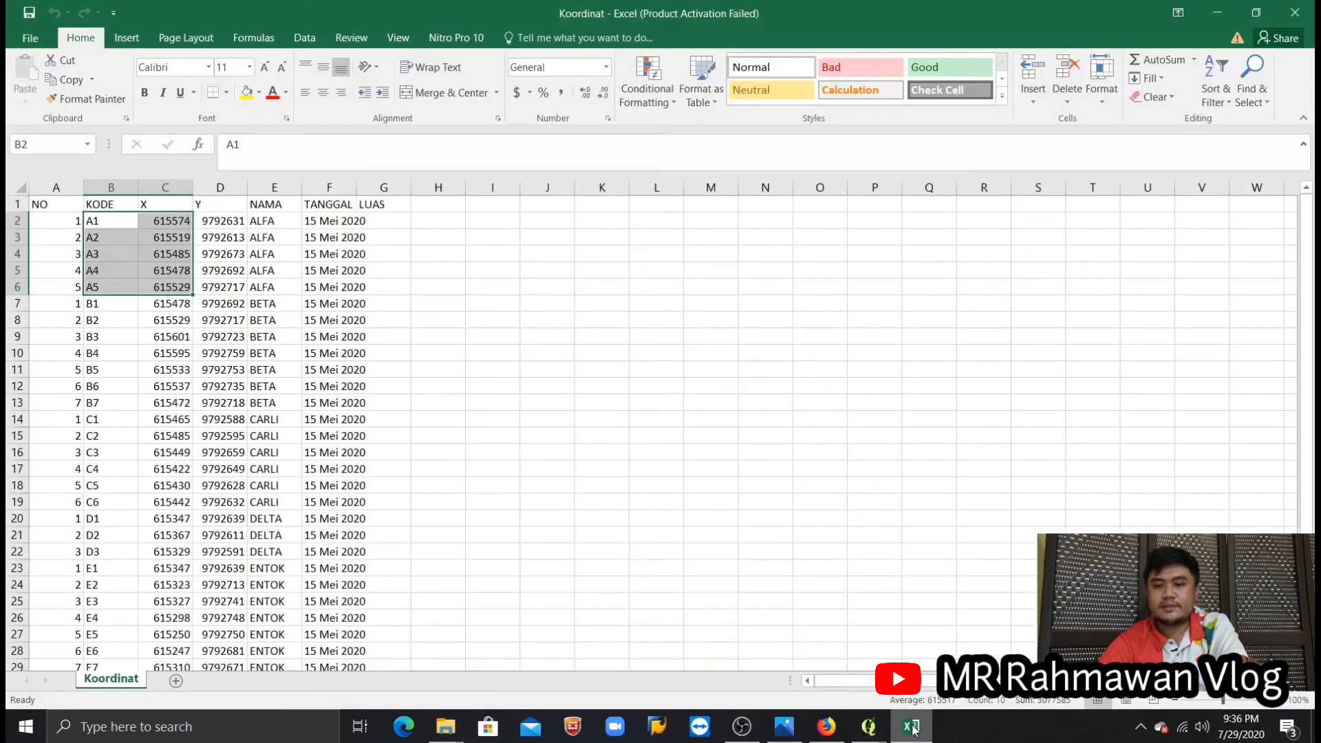
click(913, 730)
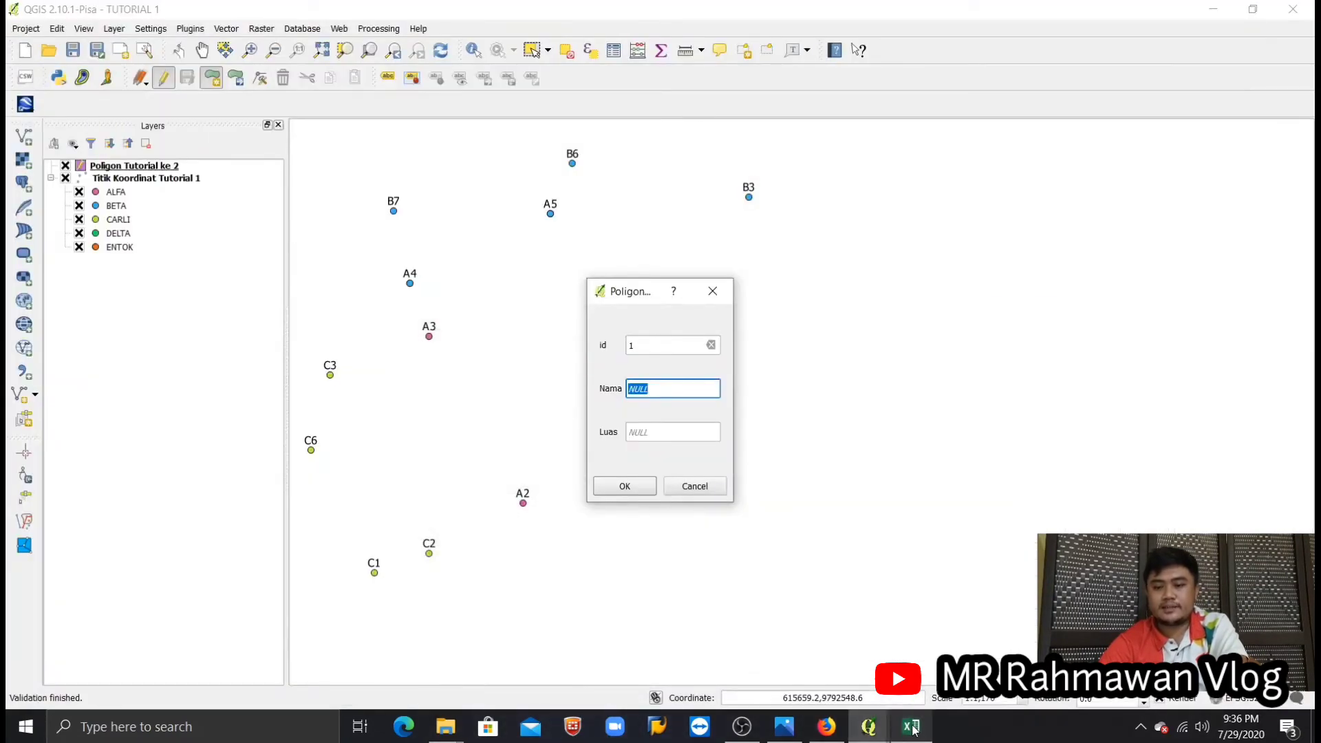
text(al)
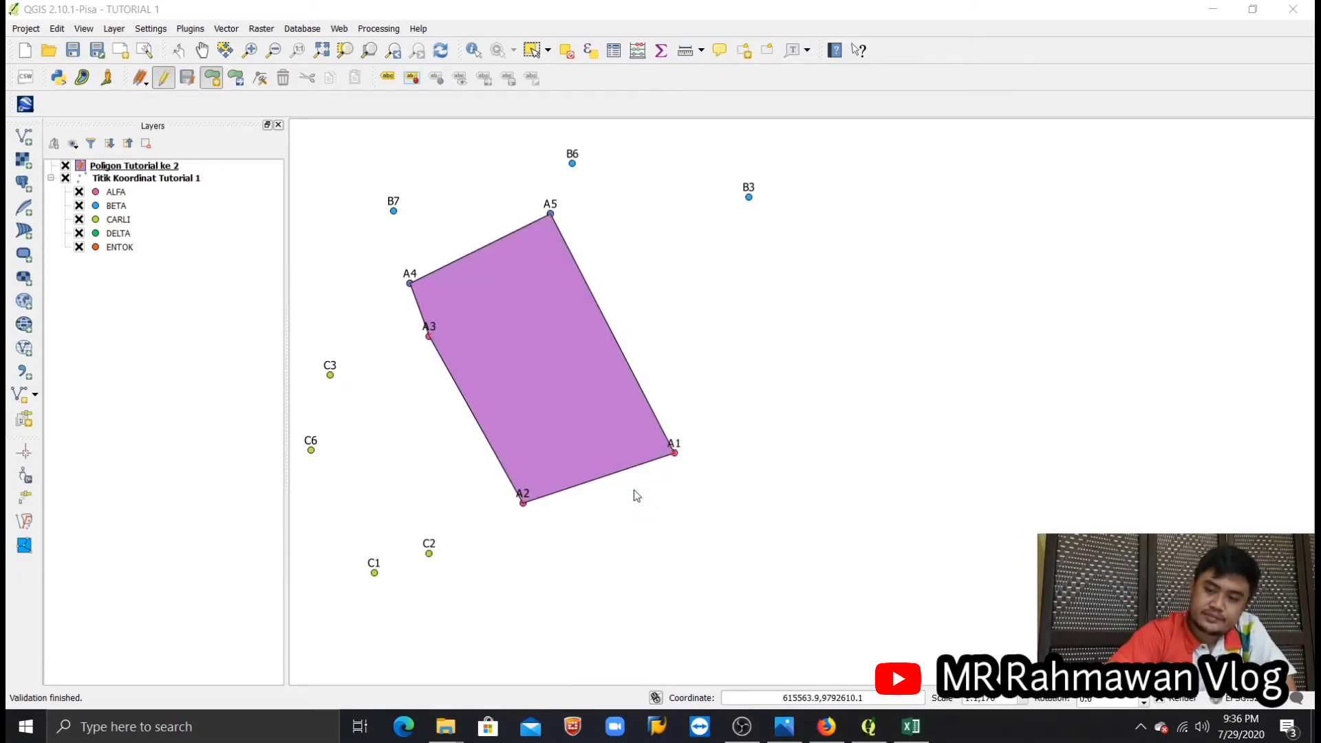
Step: Examine the completed ALFA polygon and its position among the surrounding coordinate points
scroll(502, 472, up, 2)
scroll(506, 480, down, 3)
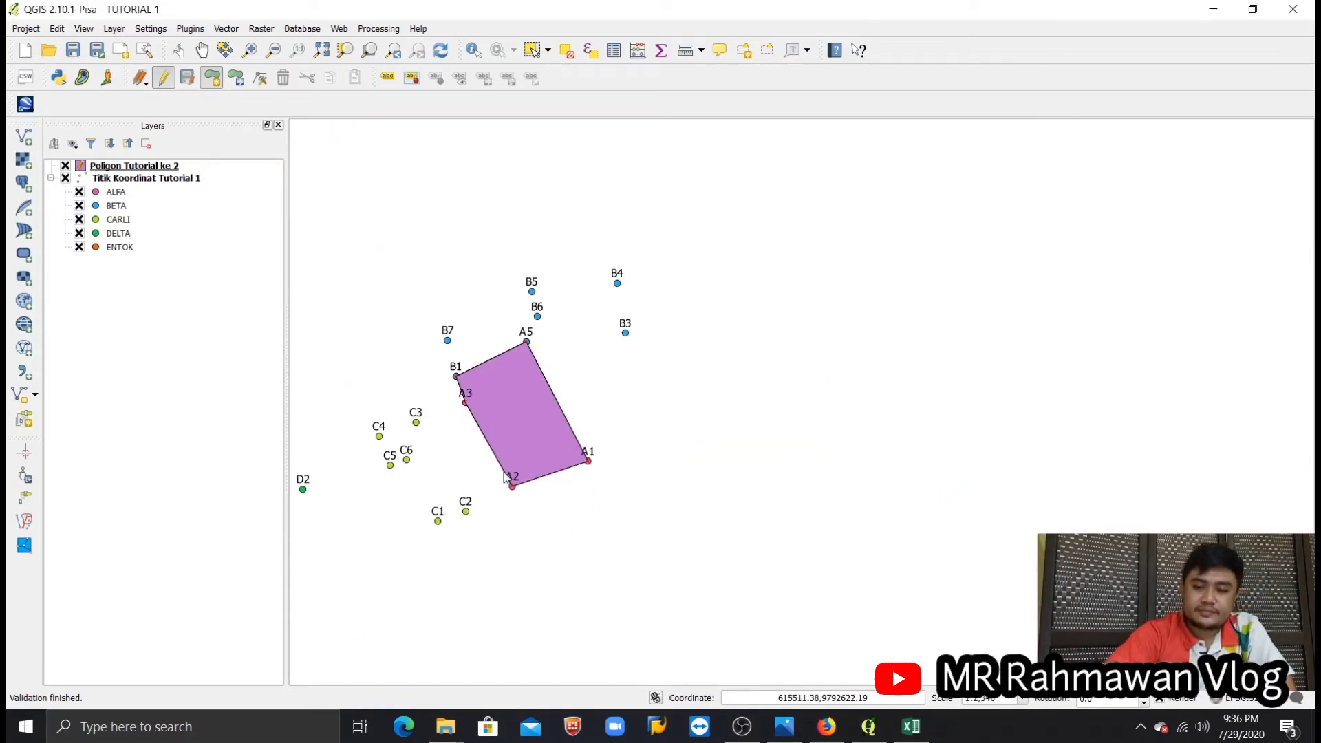
drag(568, 470, 815, 440)
scroll(815, 440, down, 2)
scroll(898, 374, up, 2)
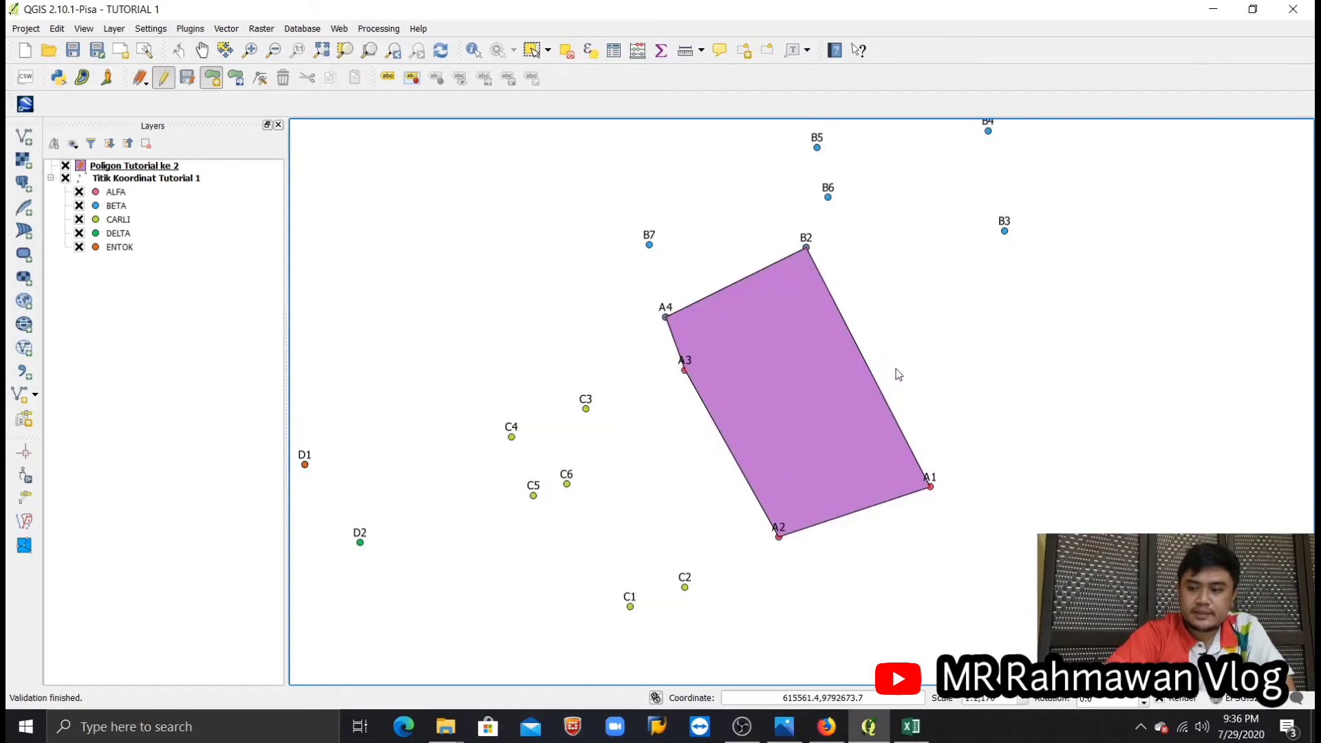
scroll(898, 373, up, 1)
scroll(897, 373, down, 2)
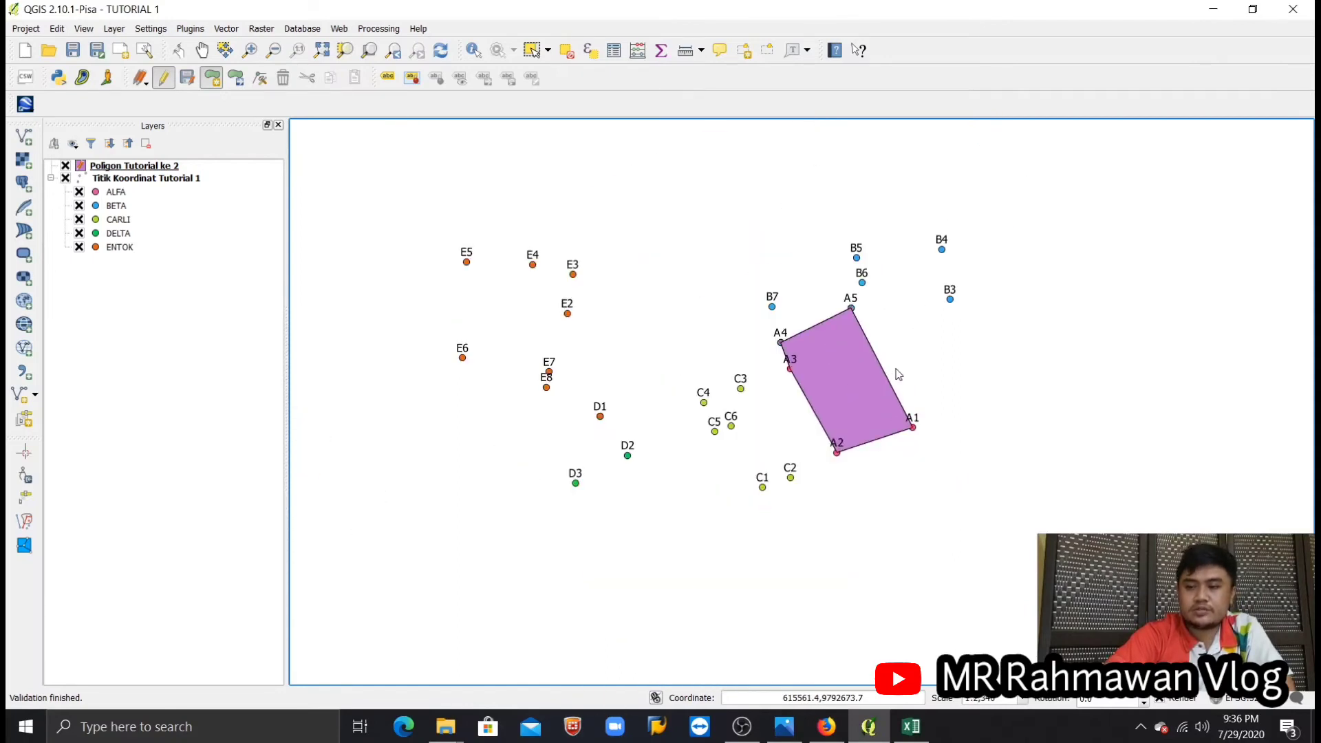
scroll(898, 373, up, 1)
scroll(897, 374, up, 1)
scroll(897, 373, down, 1)
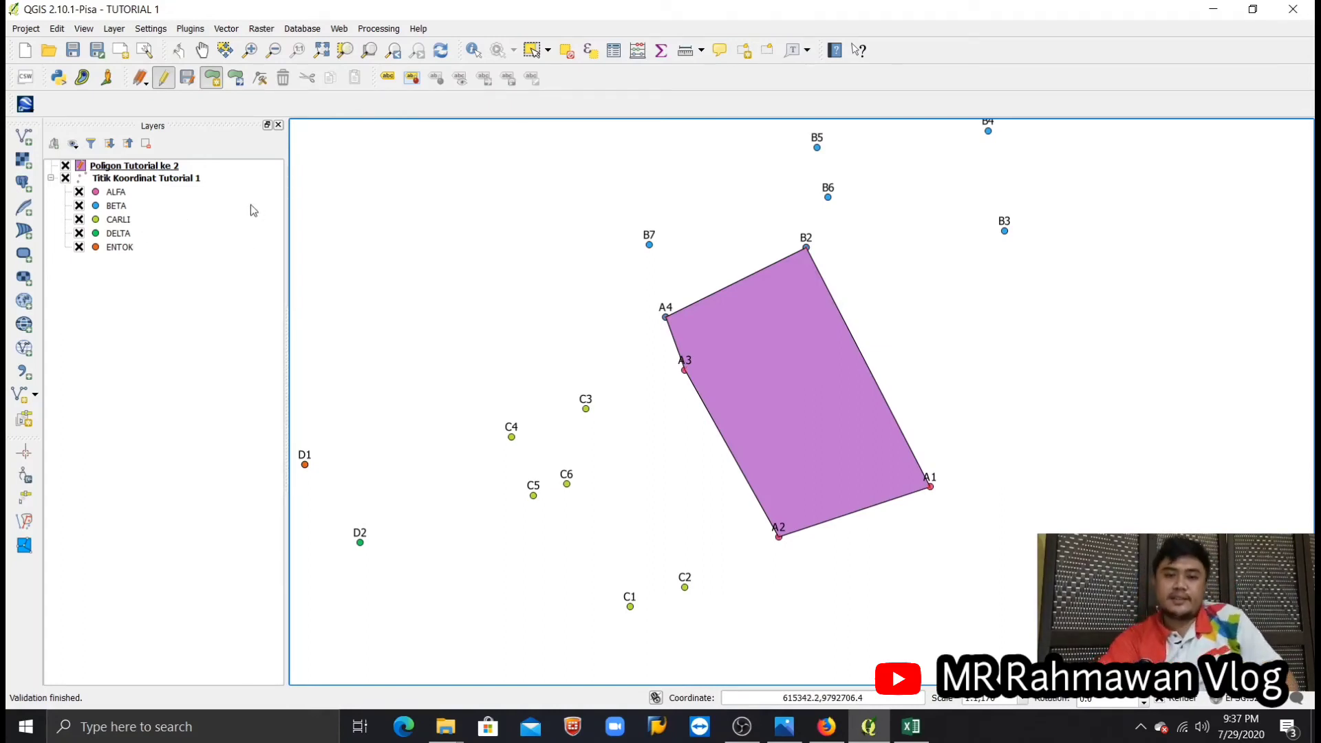
Step: Identify the ALFA polygon, check its derived area and perimeter, and clear the identification
click(475, 51)
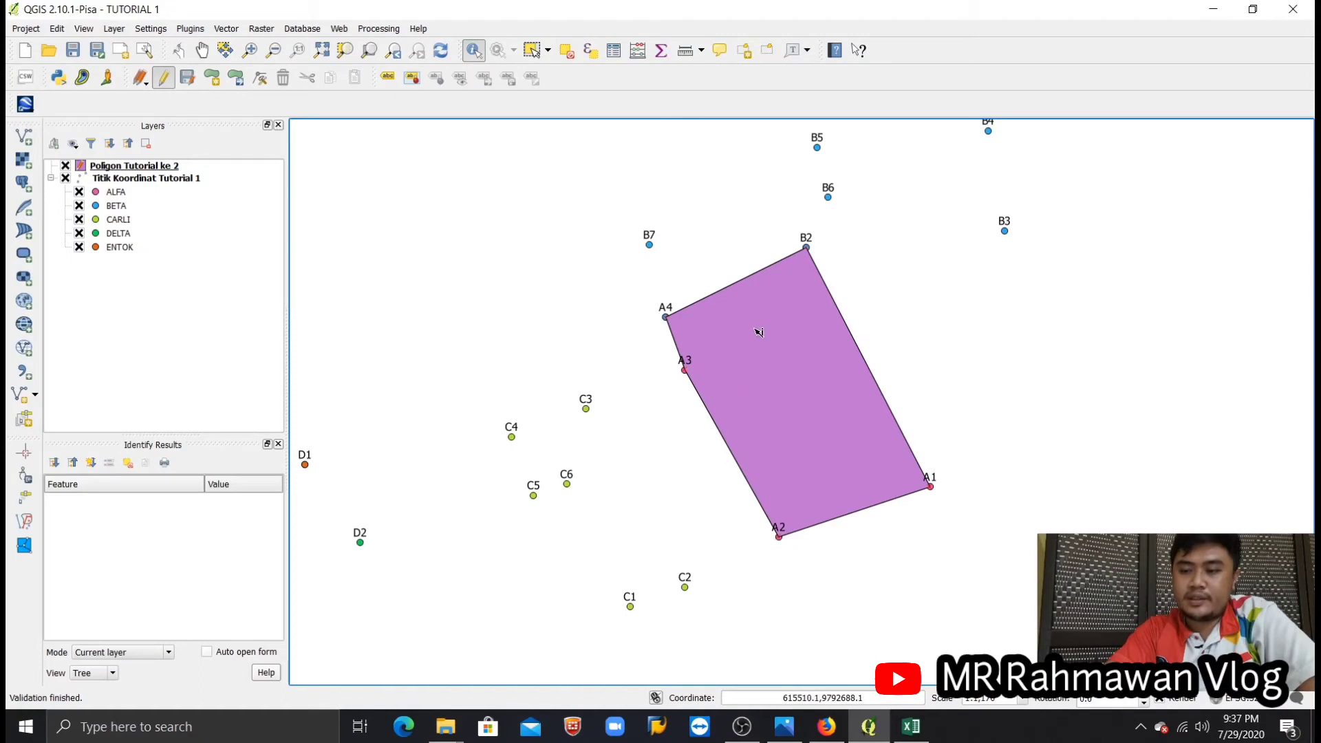
click(760, 303)
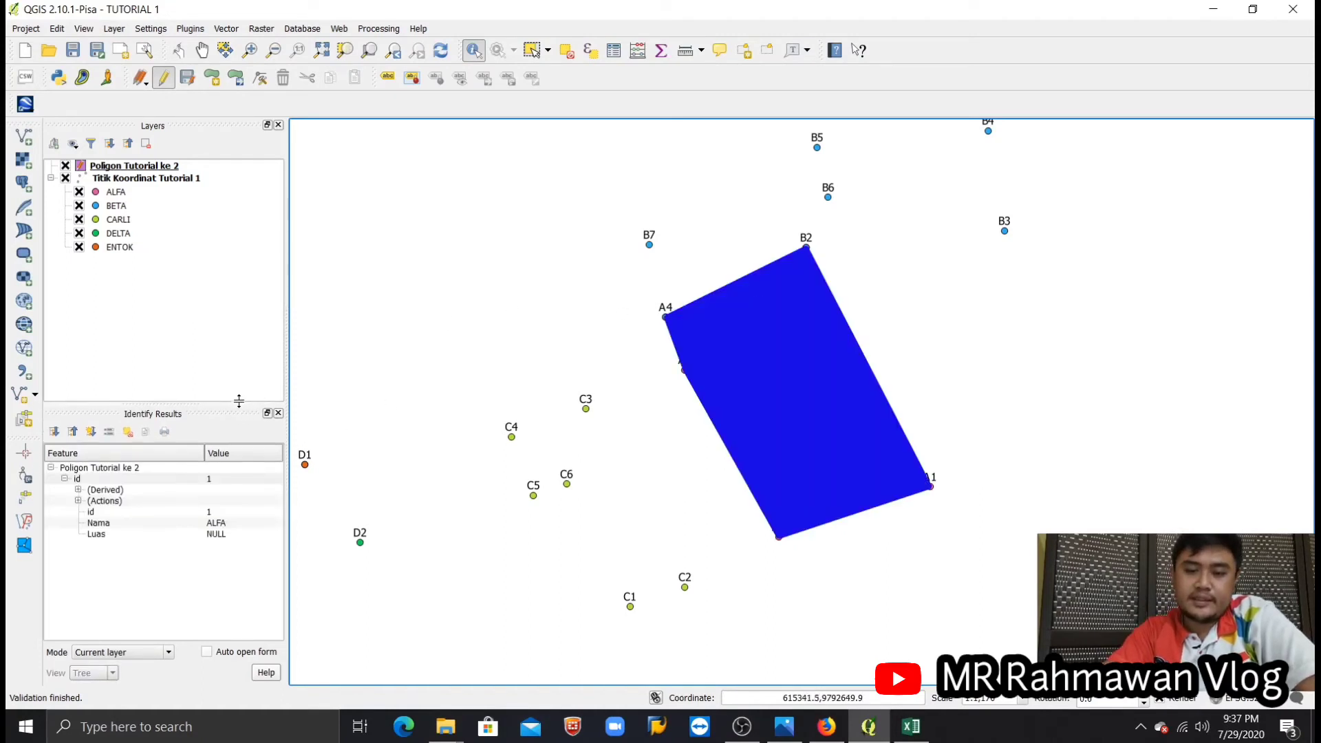
drag(235, 437, 238, 347)
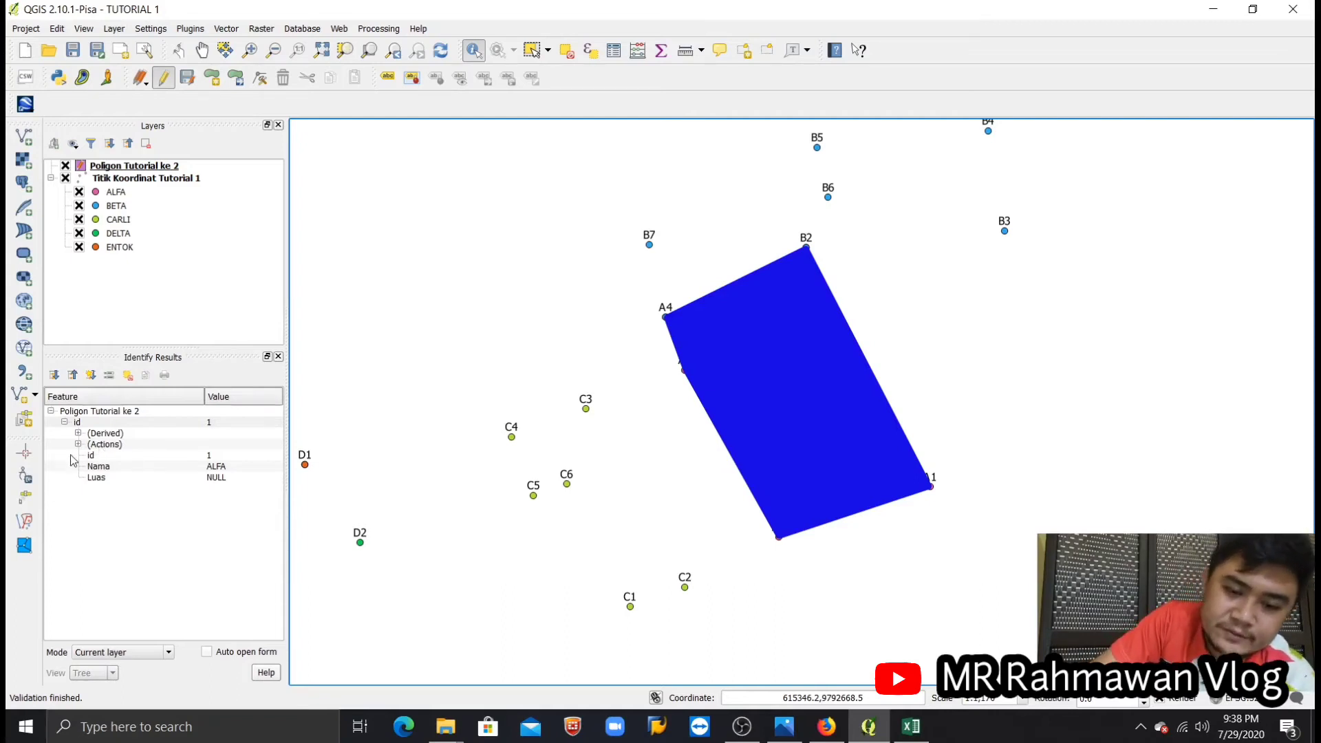
click(79, 434)
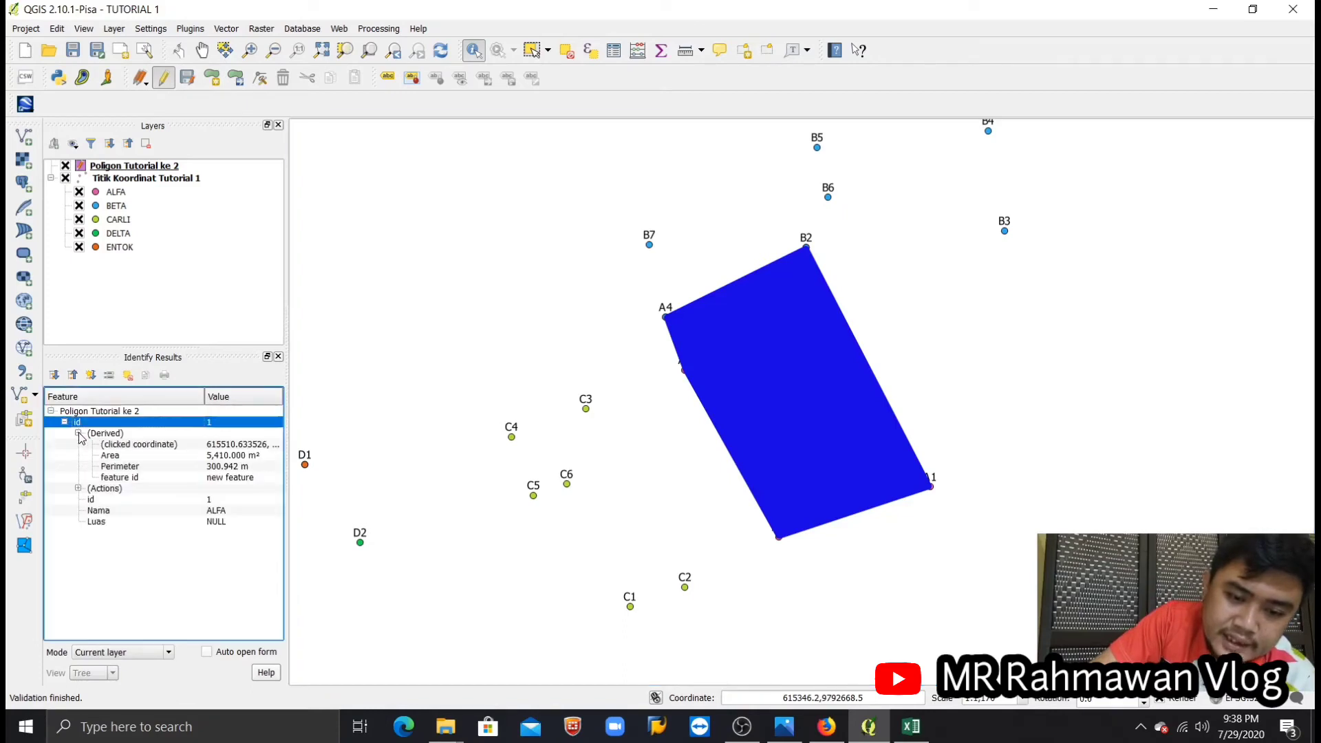
click(262, 456)
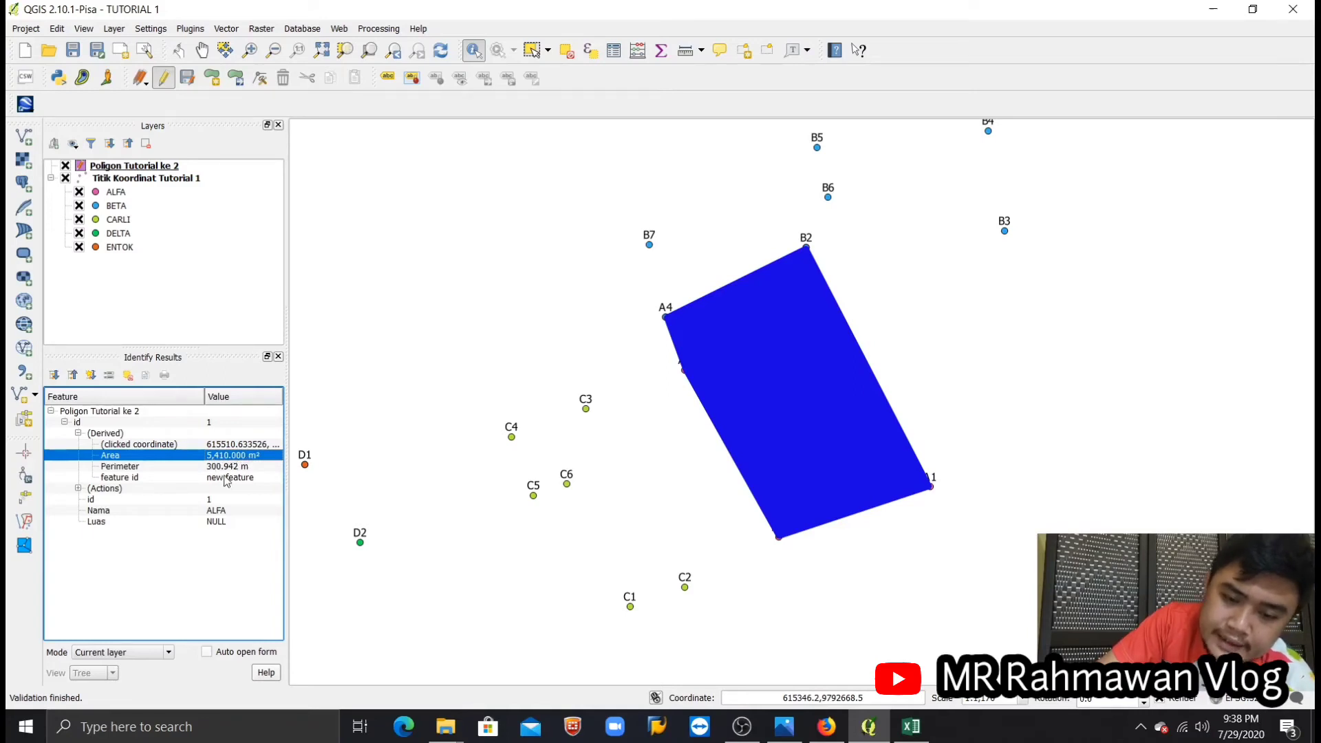
click(195, 468)
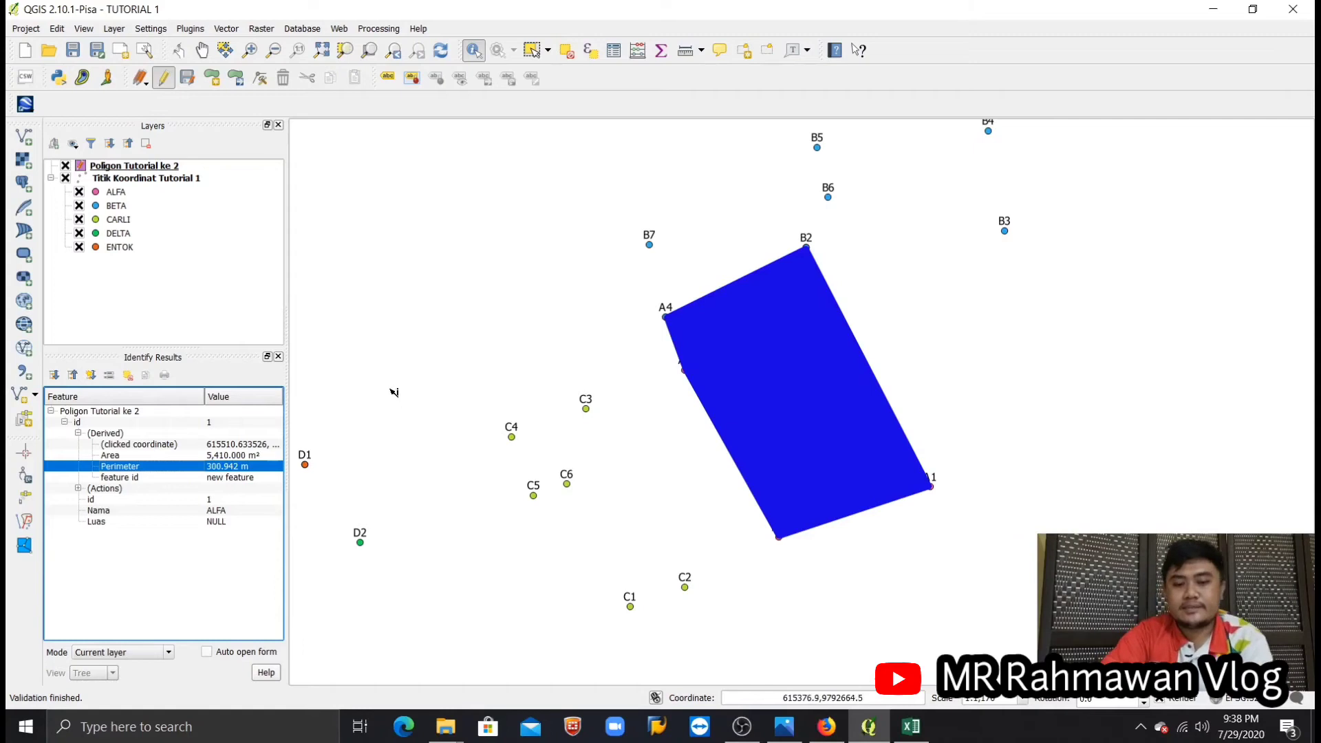
click(430, 357)
scroll(507, 410, up, 1)
scroll(507, 411, down, 1)
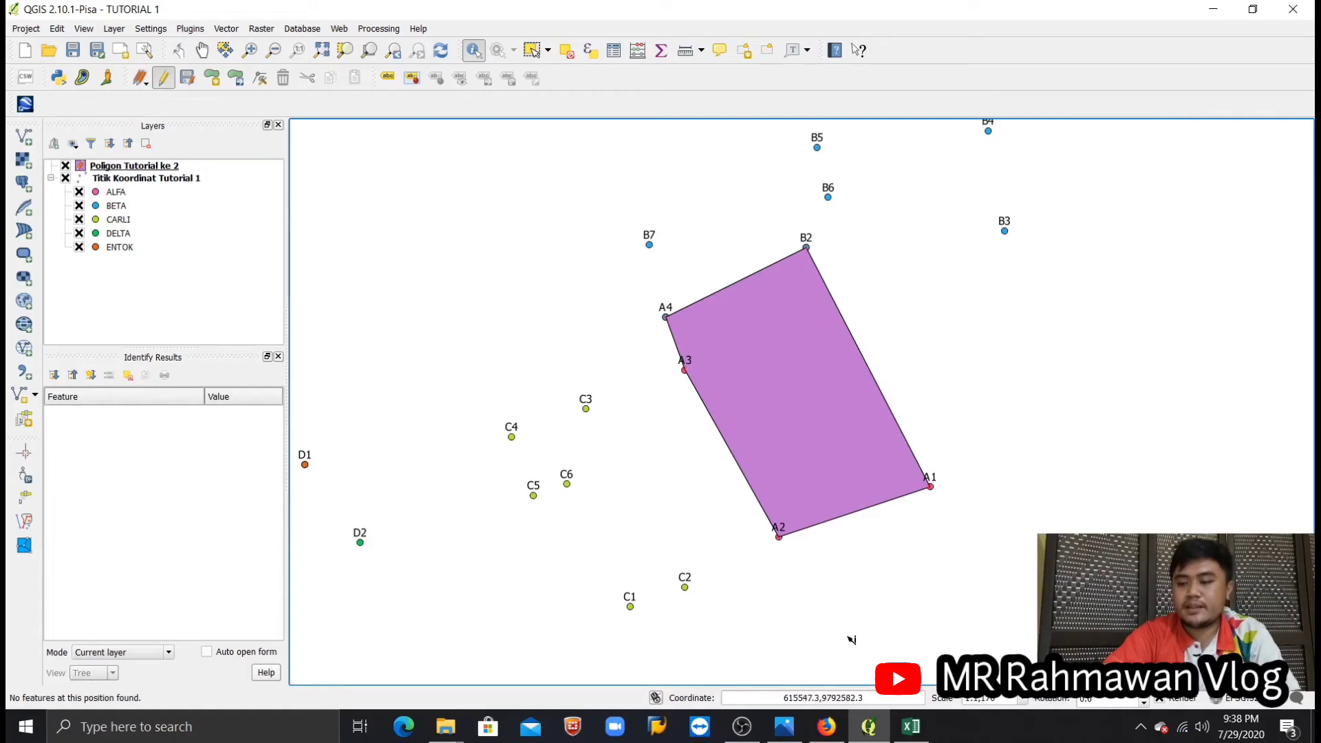
click(749, 730)
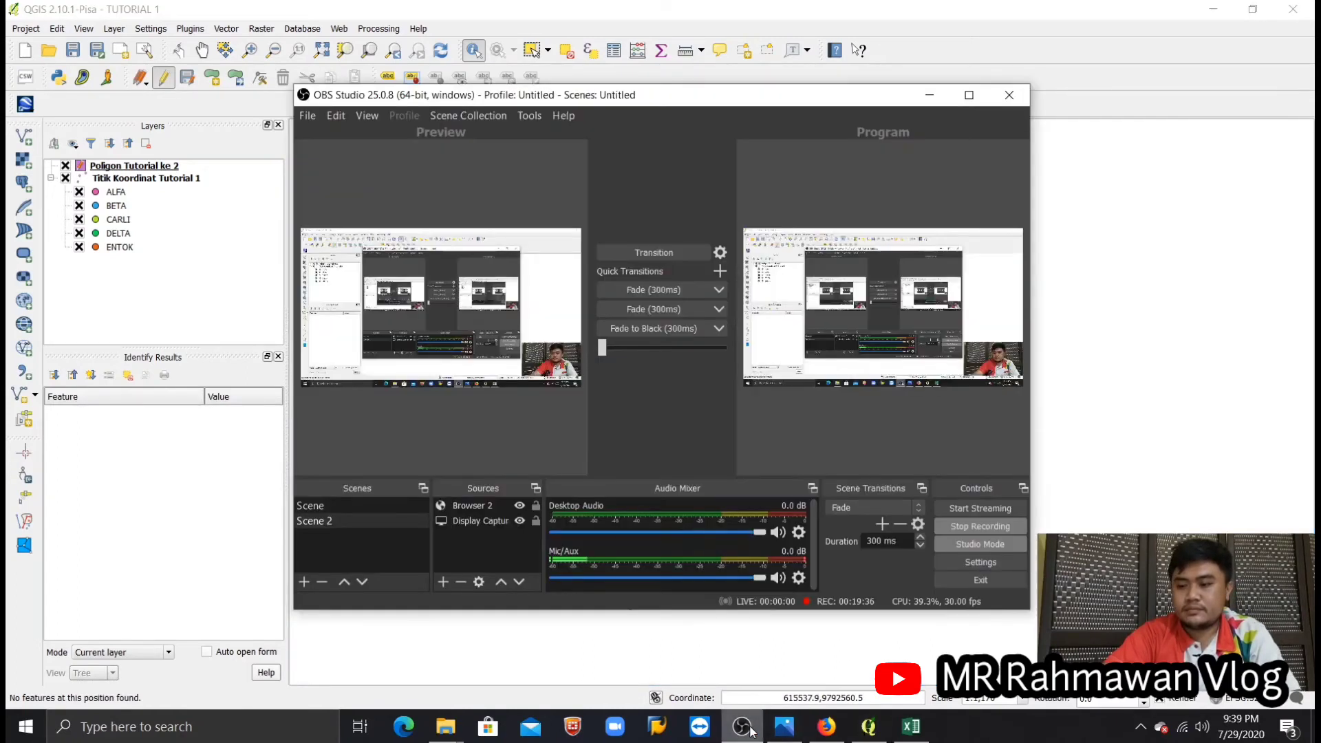
click(750, 730)
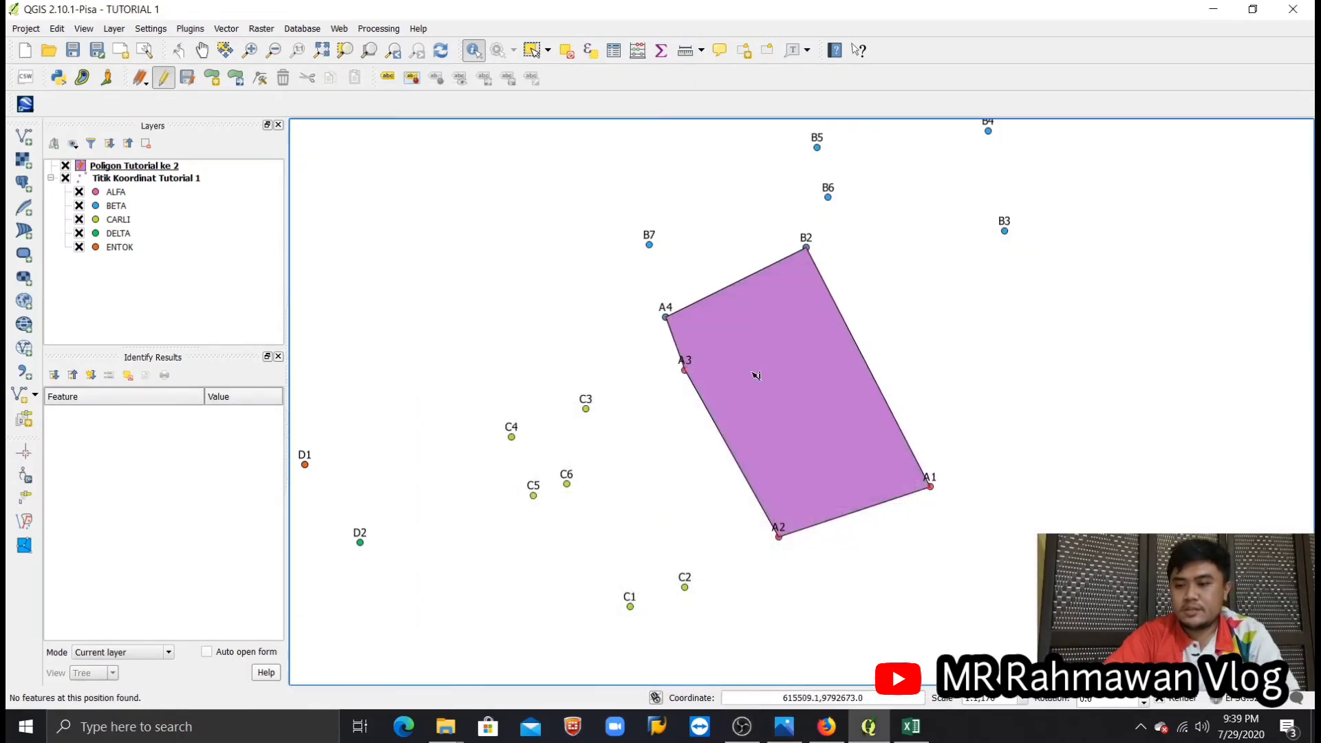
scroll(755, 375, up, 1)
scroll(754, 374, down, 2)
scroll(755, 248, up, 1)
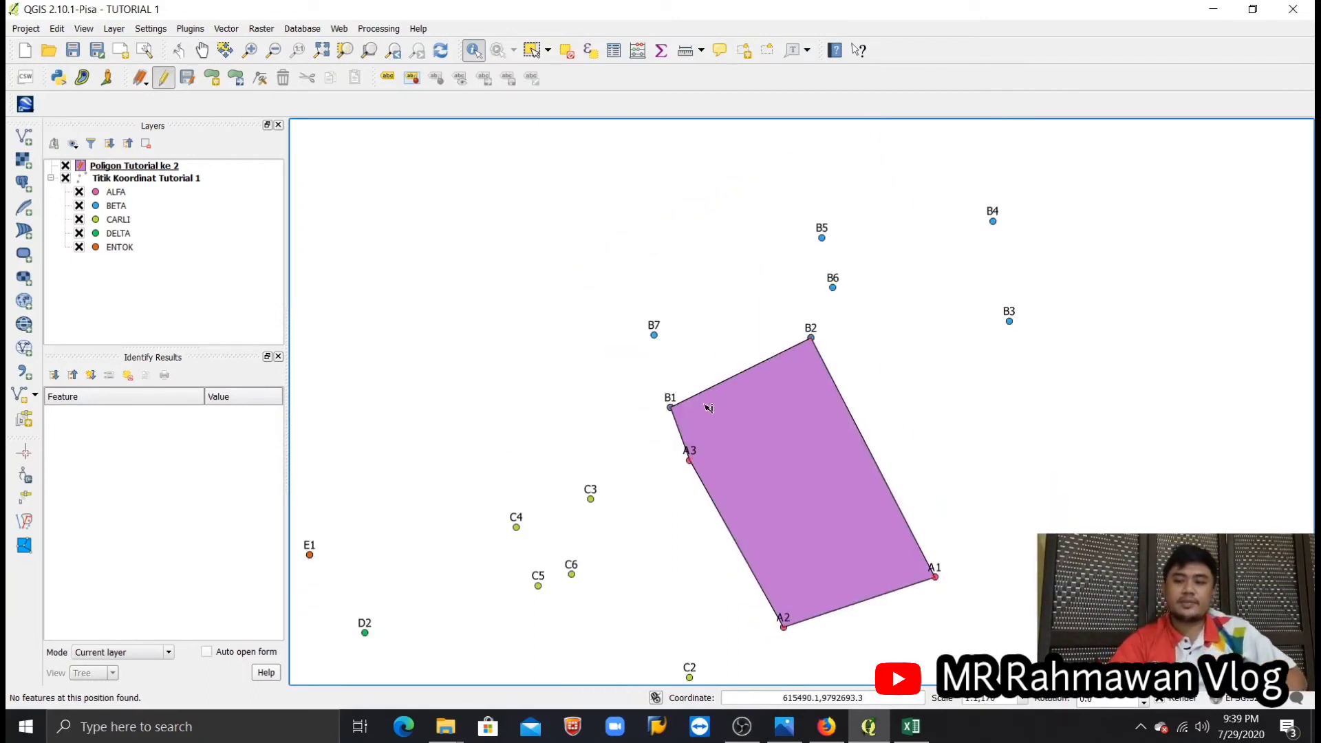
Step: Switch to the Koordinat workbook in Excel, check the BETA points B1 to B7, and return to QGIS
click(905, 732)
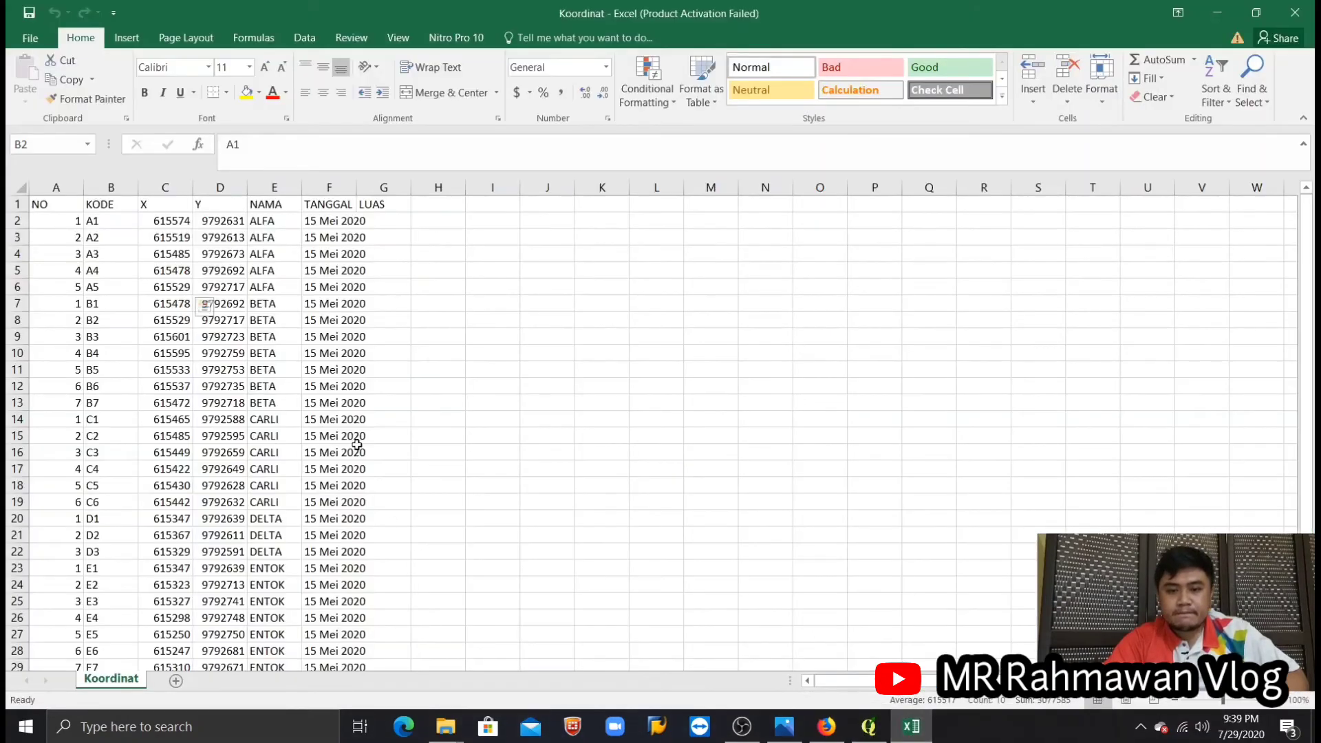
click(292, 350)
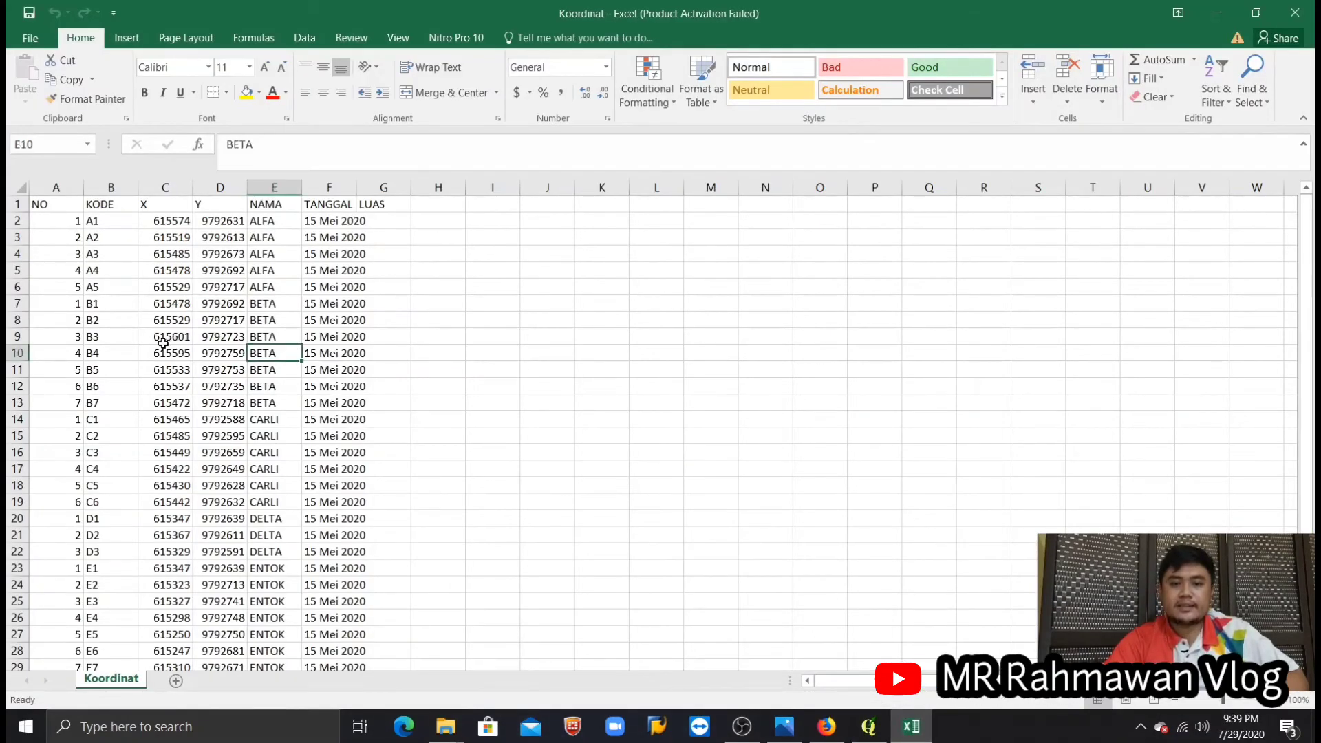
click(112, 338)
click(108, 402)
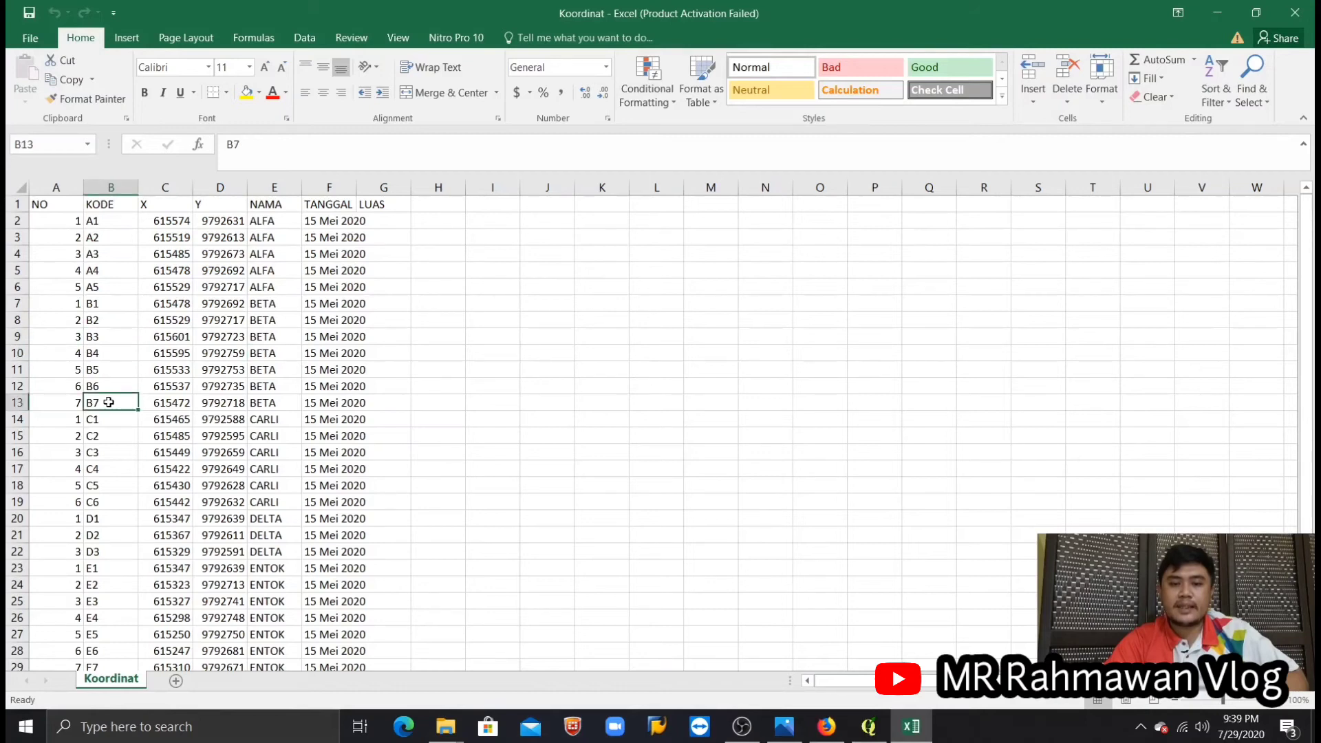
click(1217, 12)
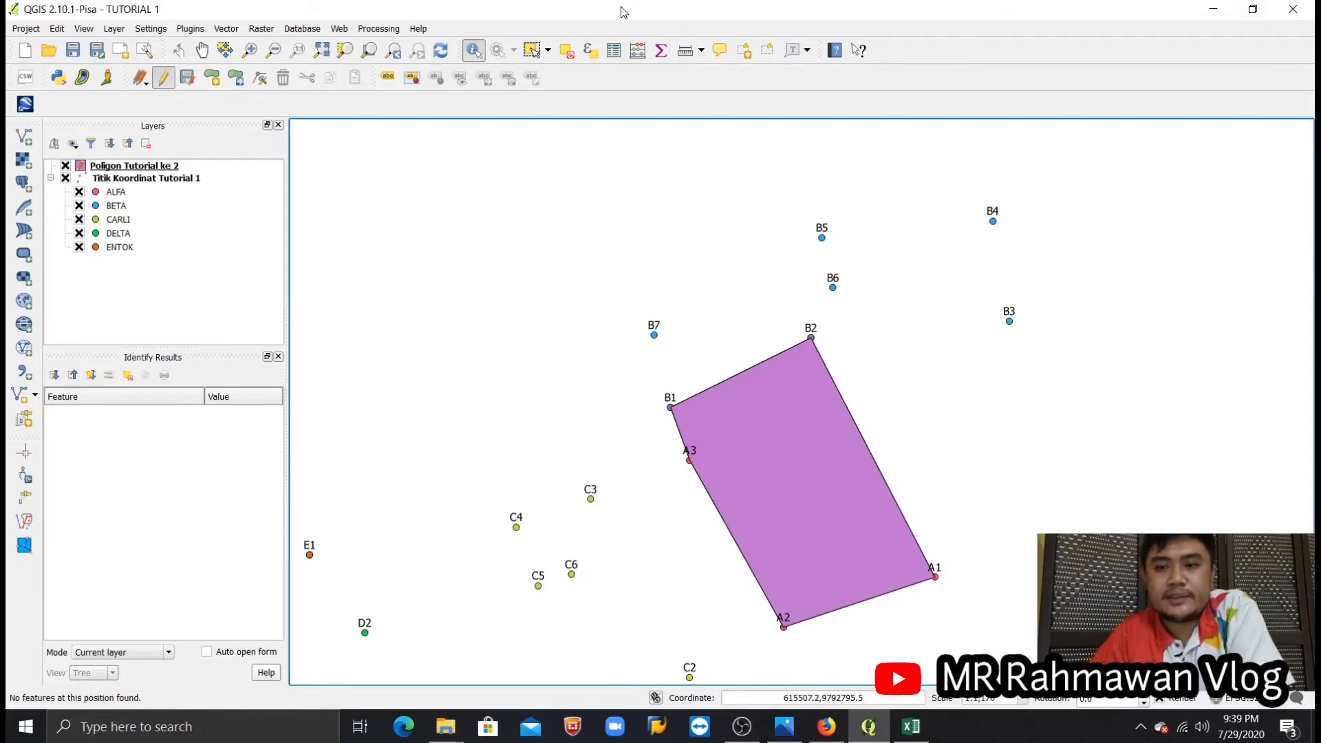
Step: Compare the editing tools available for the Poligon Tutorial ke 2 and Titik Koordinat Tutorial 1 layers by activating each in turn
click(165, 177)
click(170, 166)
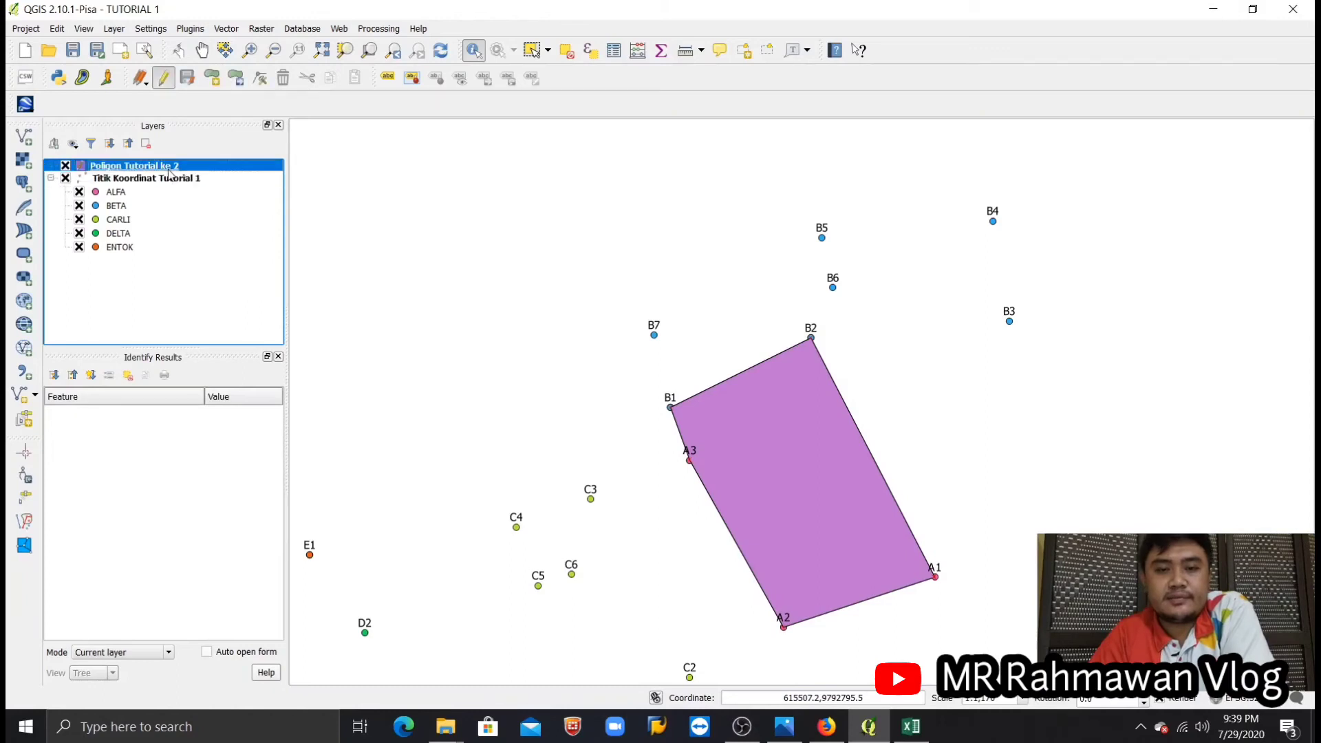
click(211, 80)
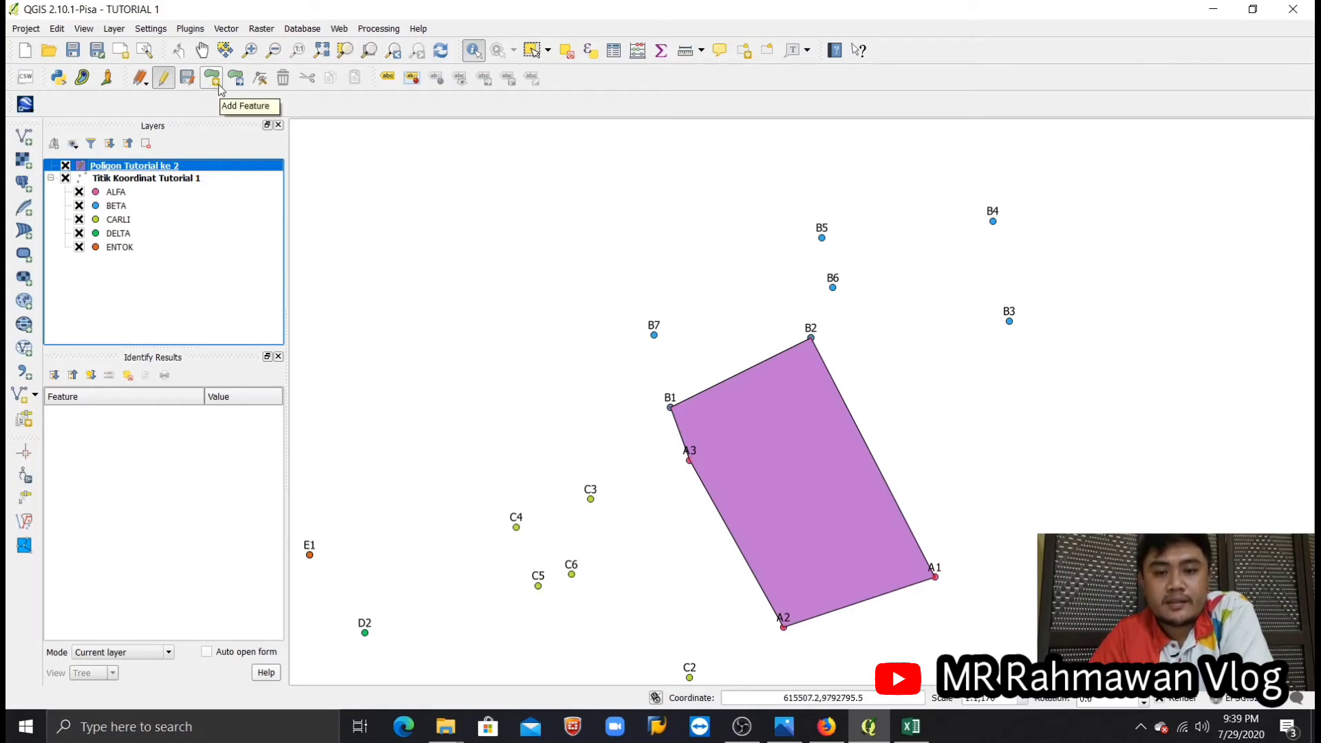
click(142, 180)
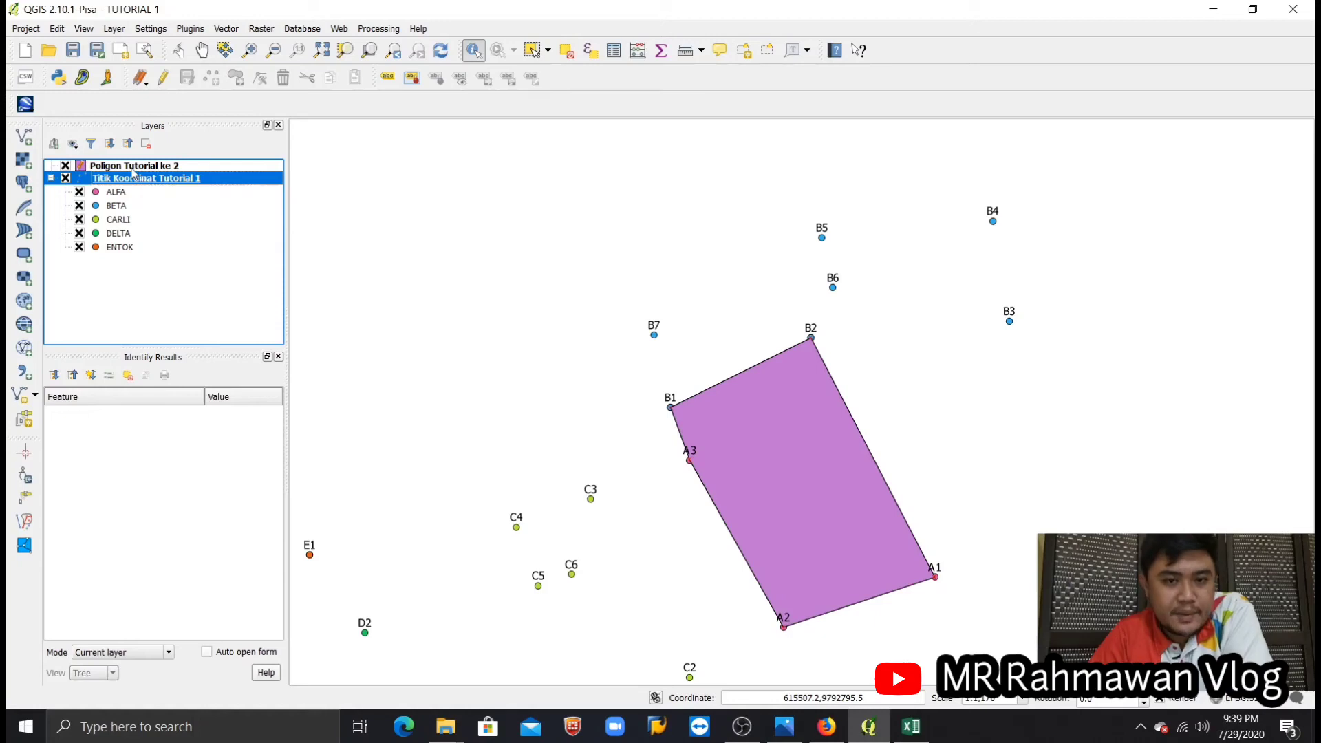
click(132, 168)
click(117, 178)
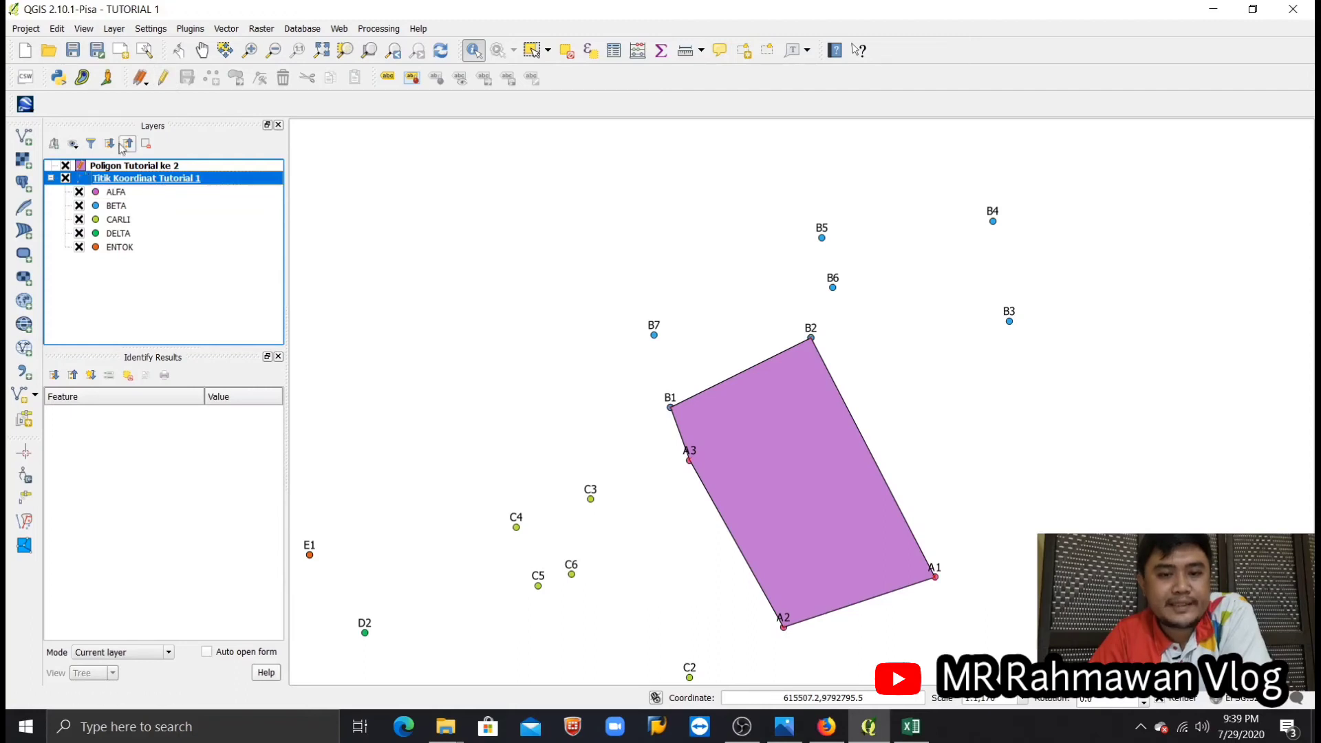
click(90, 168)
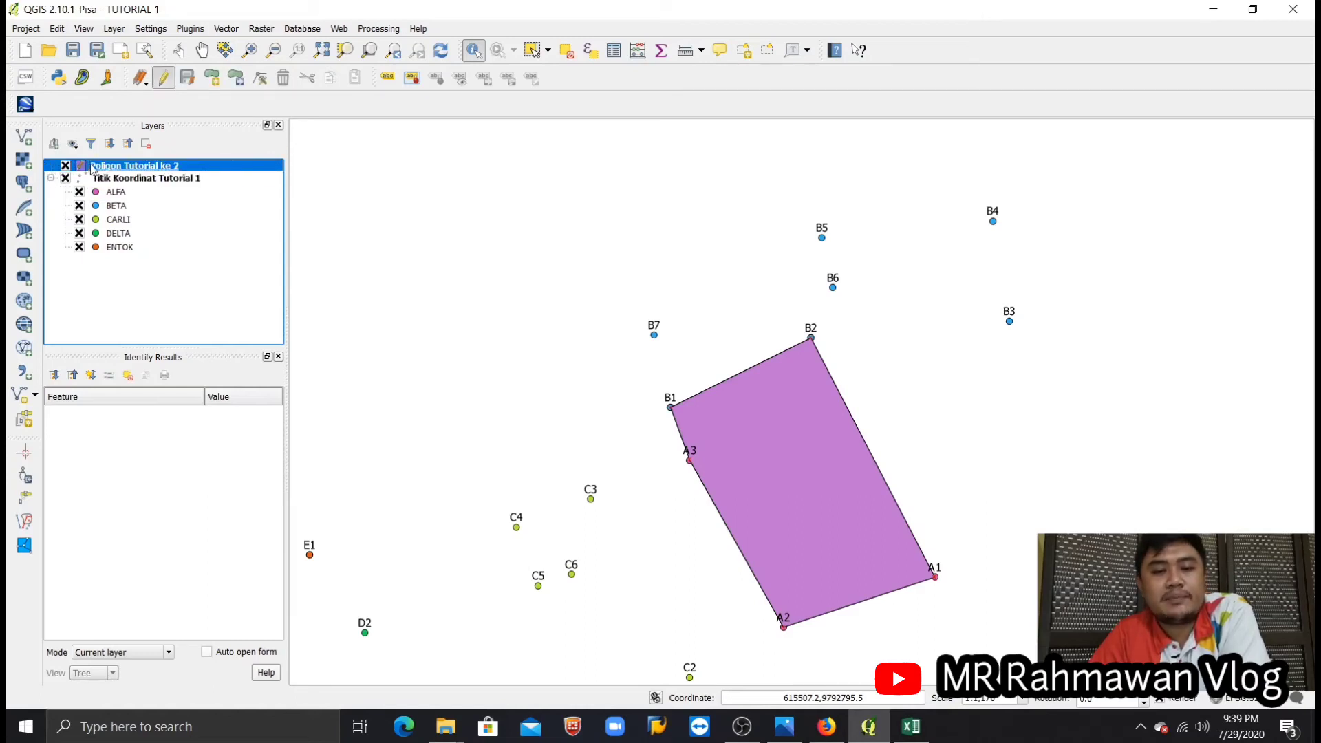
click(116, 179)
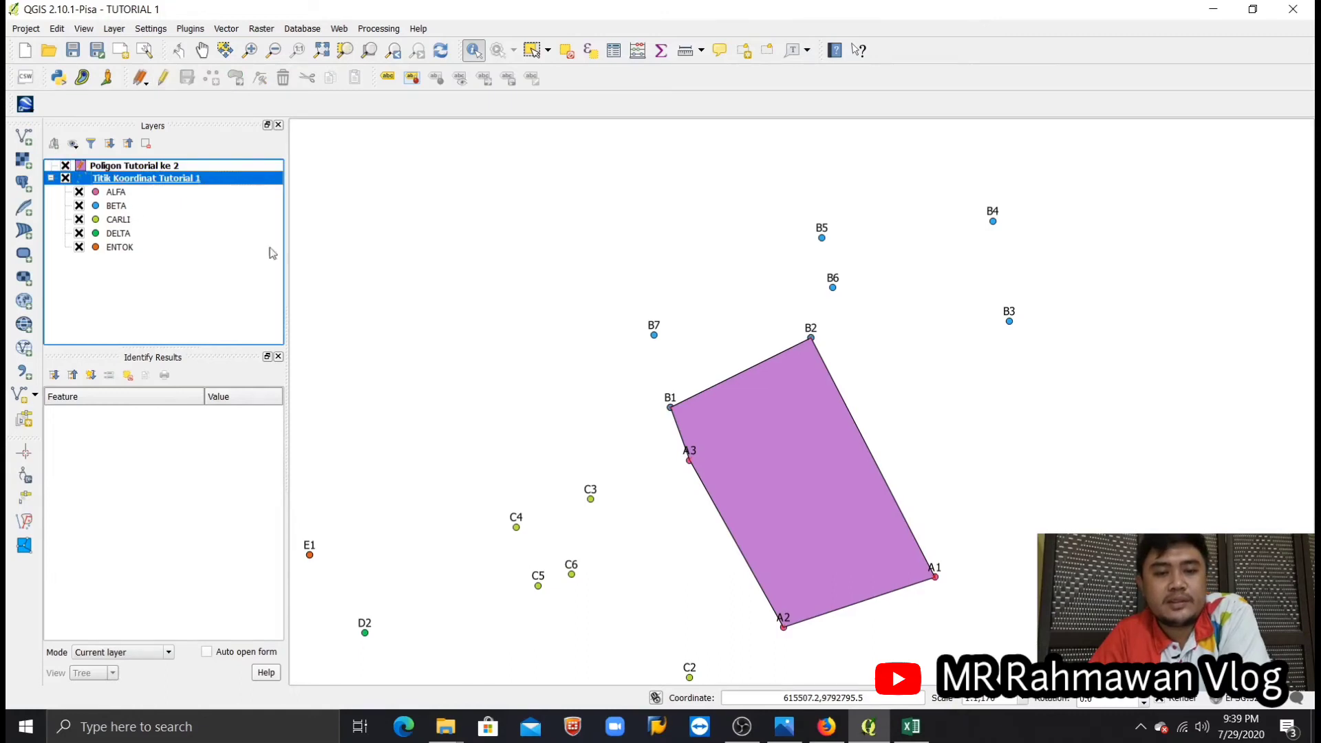
click(86, 169)
click(114, 180)
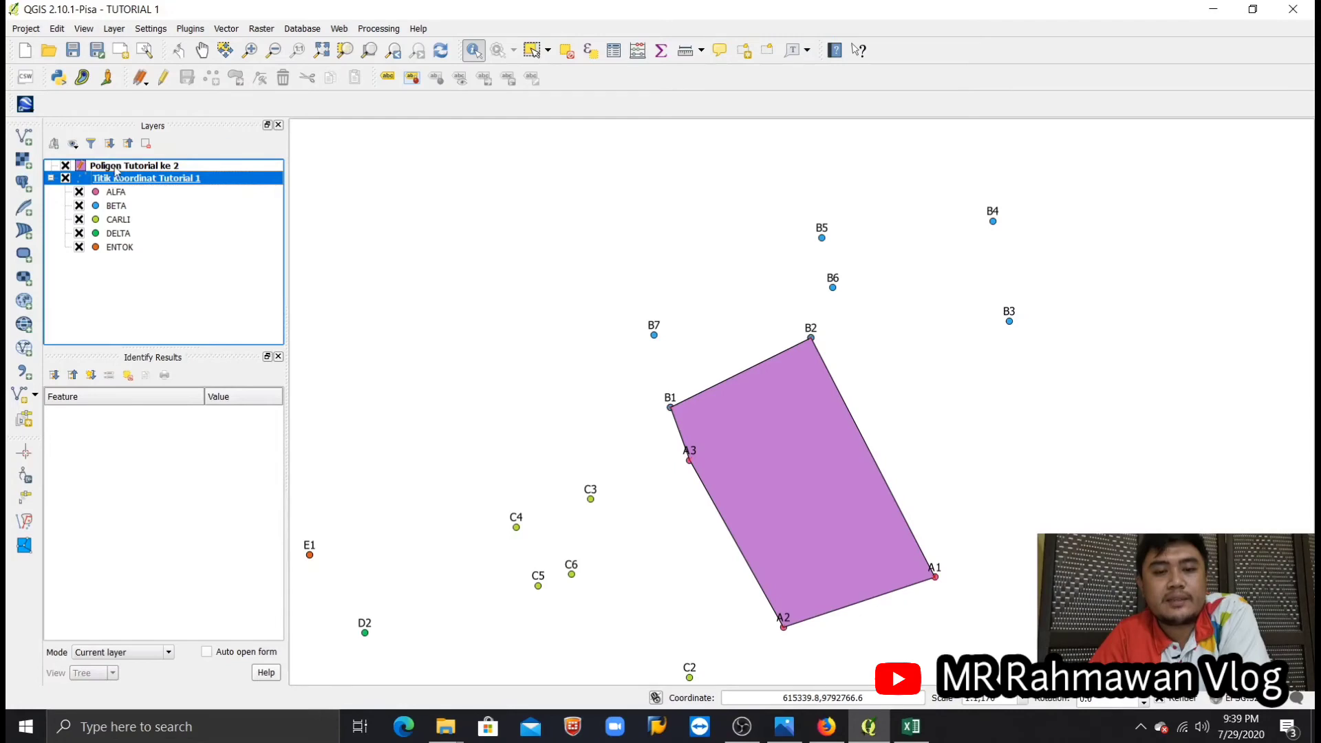
click(115, 169)
click(132, 180)
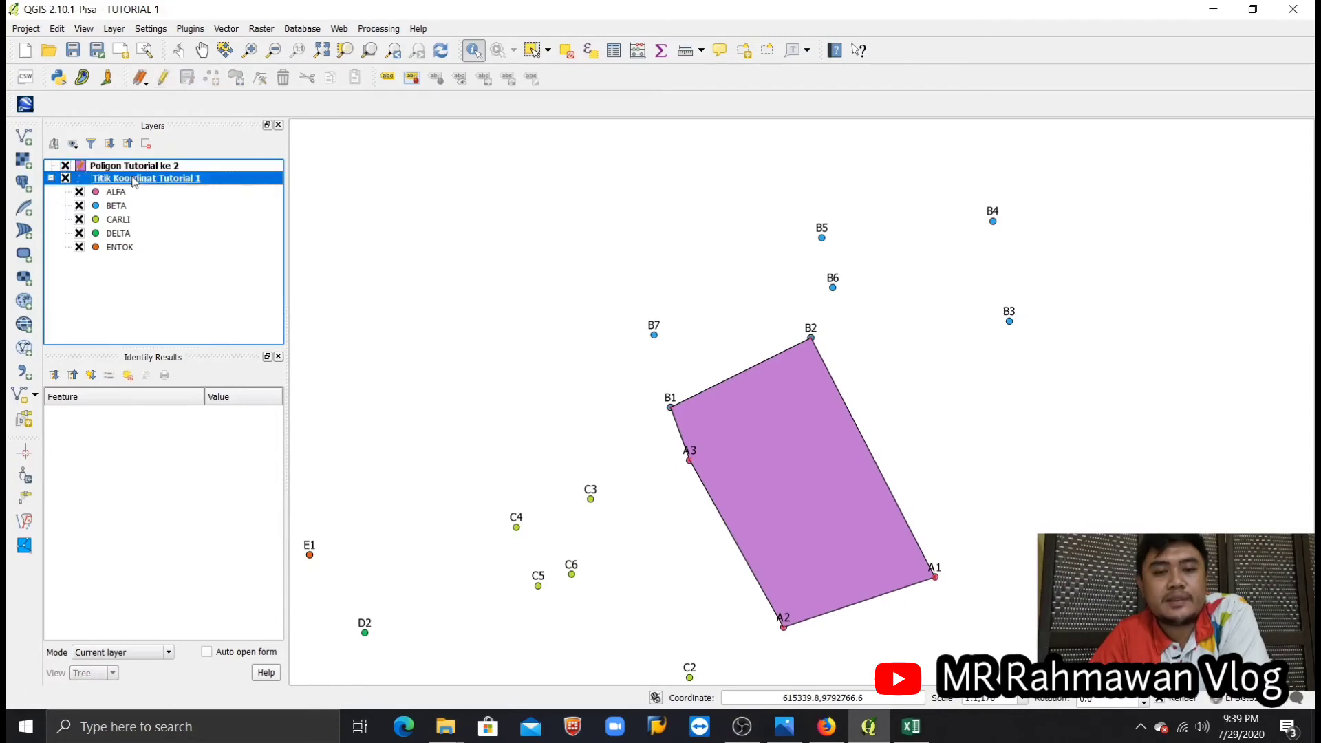
Step: Save the project and the pending edits of the Poligon Tutorial ke 2 layer
click(112, 170)
right_click(112, 171)
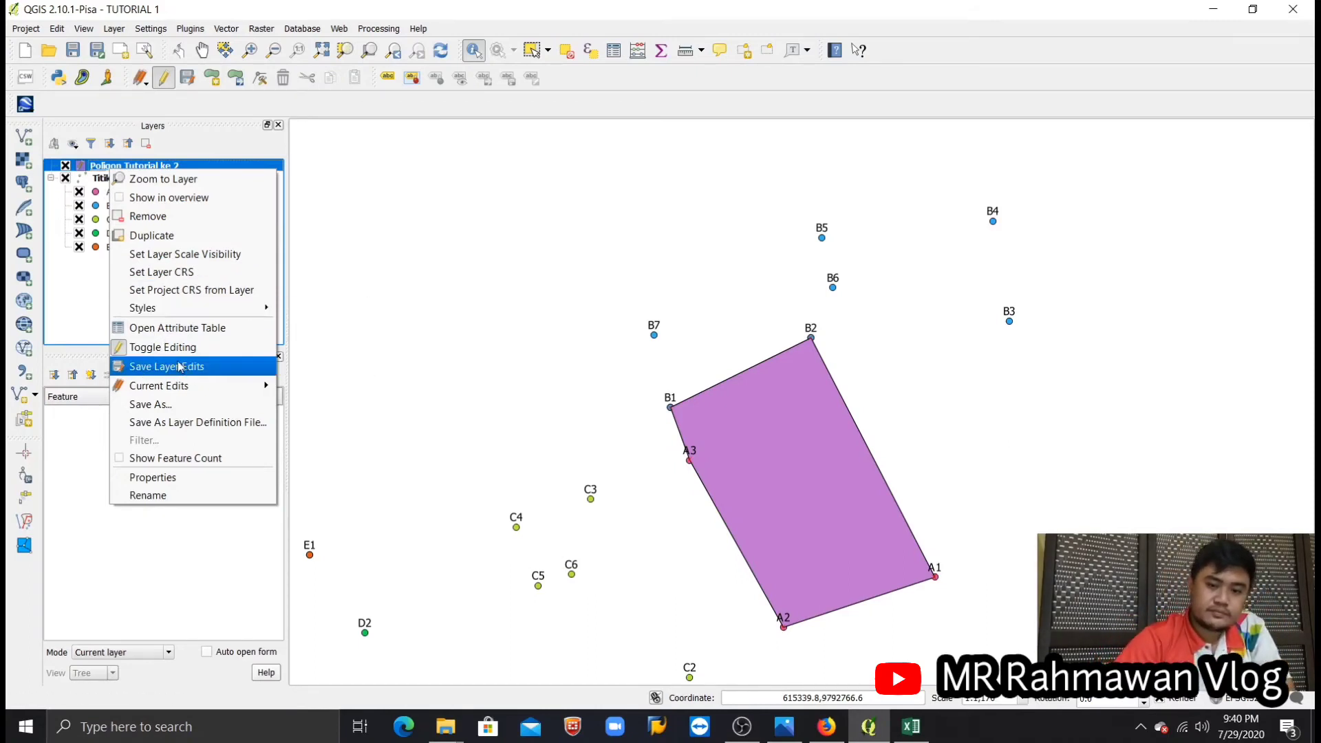
click(80, 55)
click(79, 55)
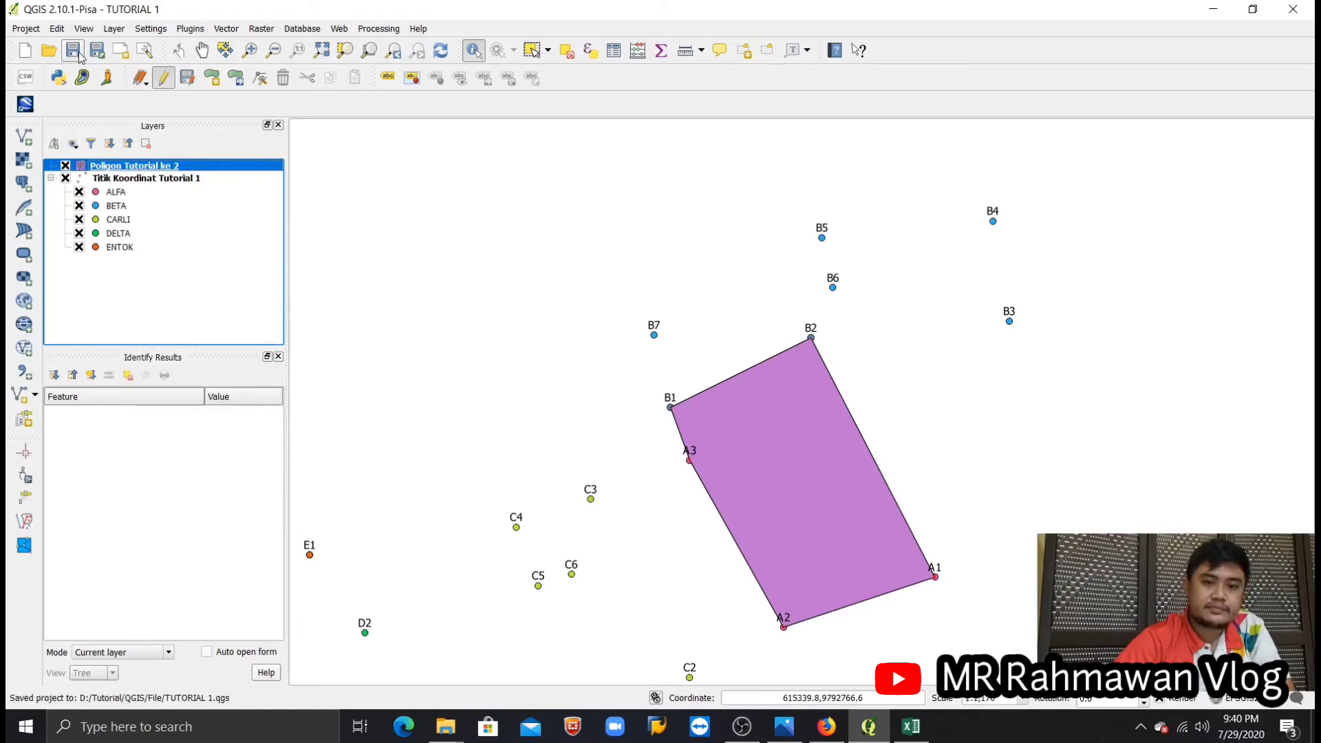
click(130, 191)
click(131, 166)
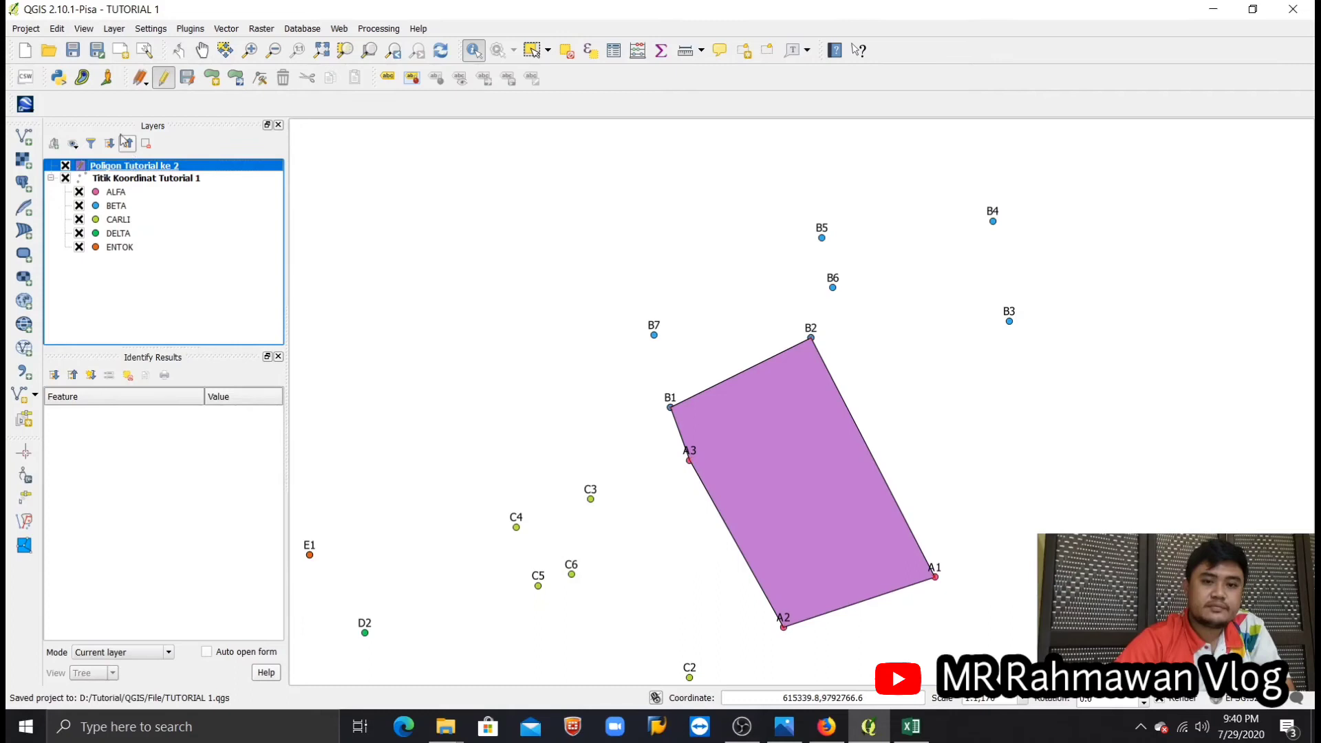
click(188, 78)
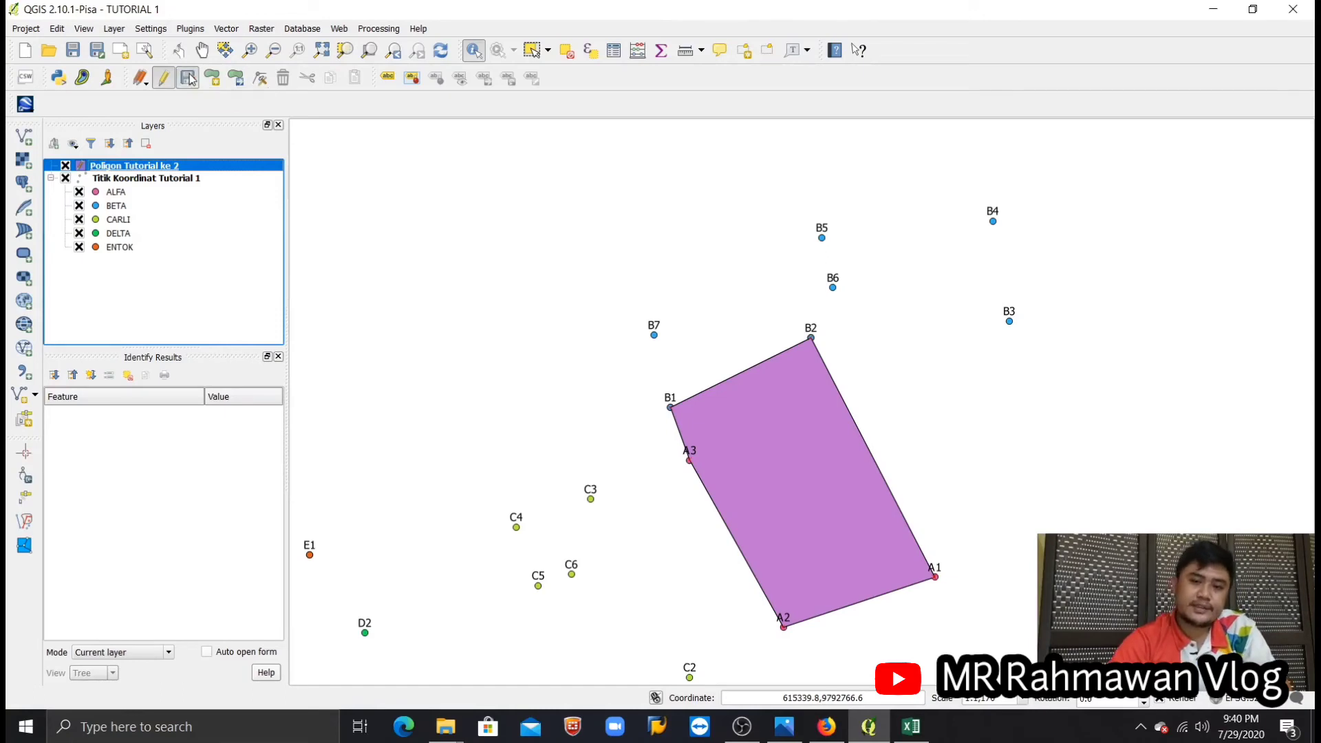
click(410, 300)
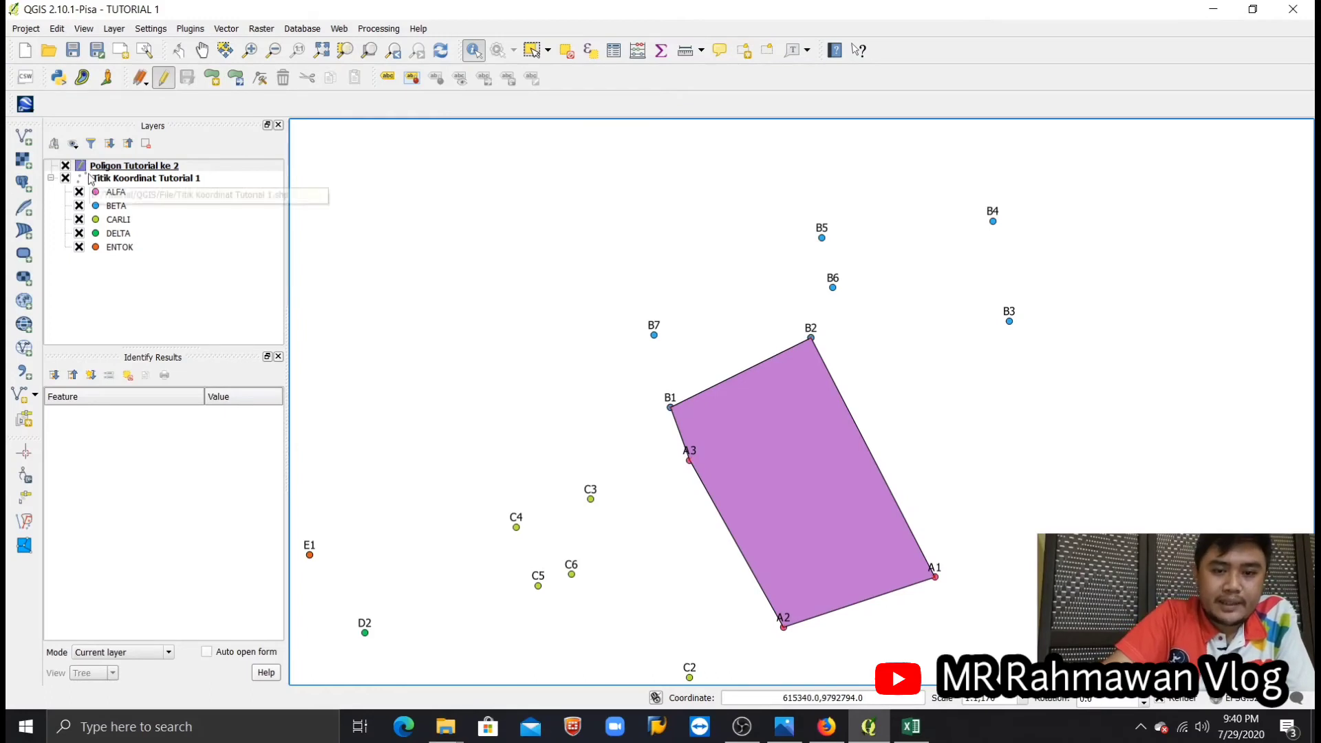
Step: Start a new polygon feature with its first vertex on point B1, which coincides with A4
click(221, 74)
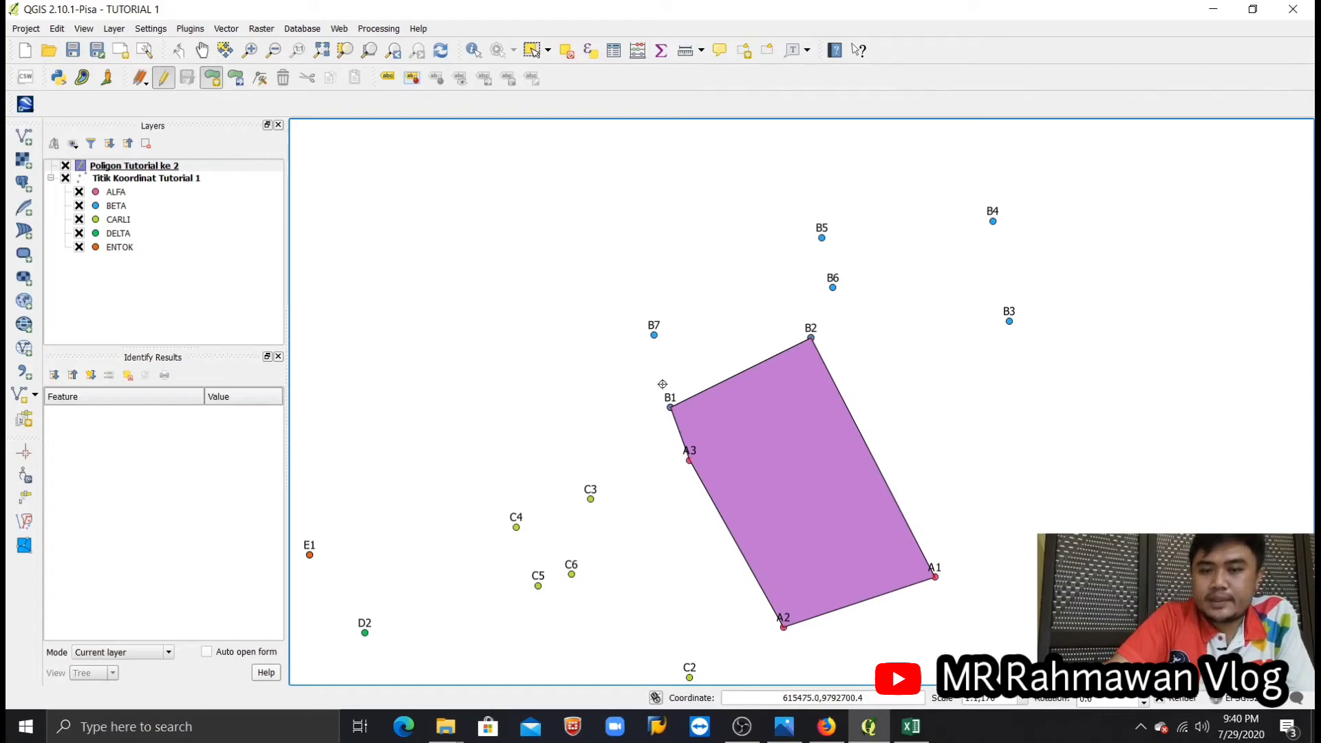
scroll(676, 403, down, 2)
scroll(676, 403, up, 5)
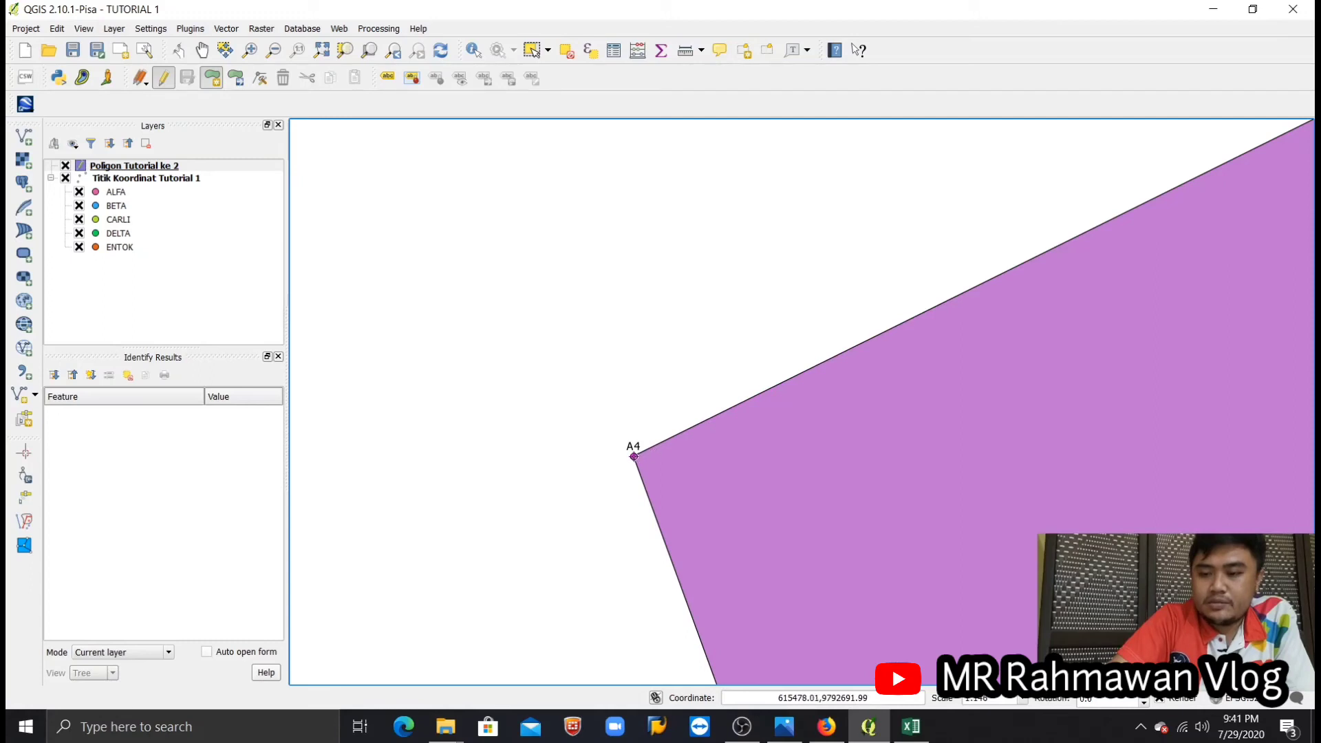
scroll(634, 457, up, 6)
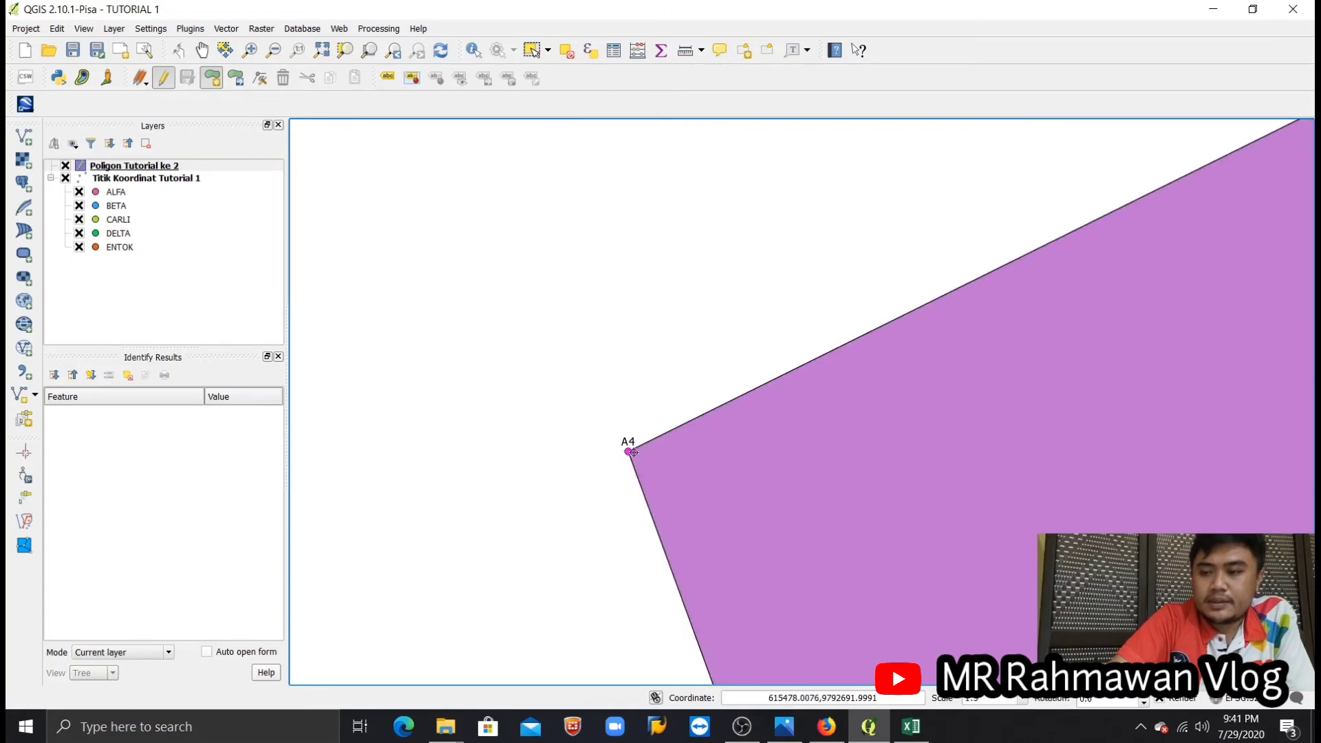
Step: Add the polygon's next three vertices on B2 (coinciding with A5), B3 and B4
scroll(633, 452, down, 9)
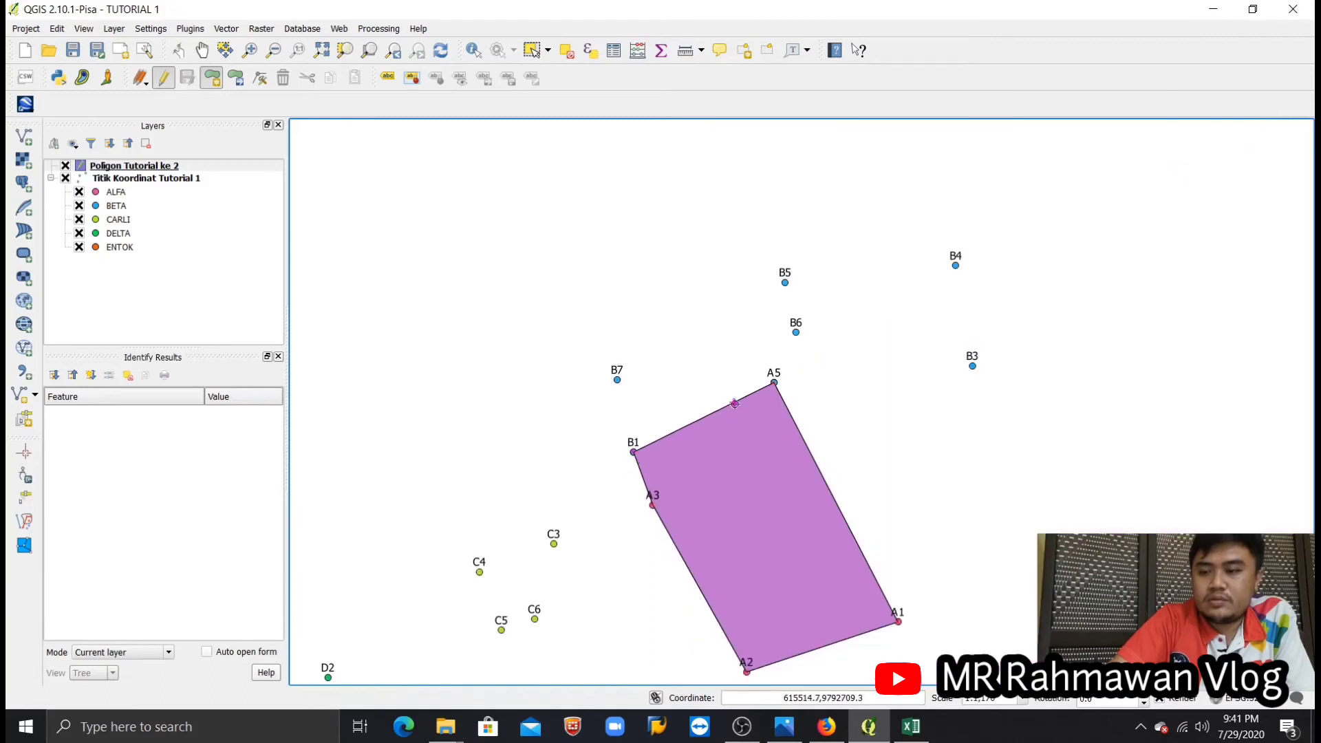
scroll(769, 377, down, 1)
scroll(757, 378, up, 5)
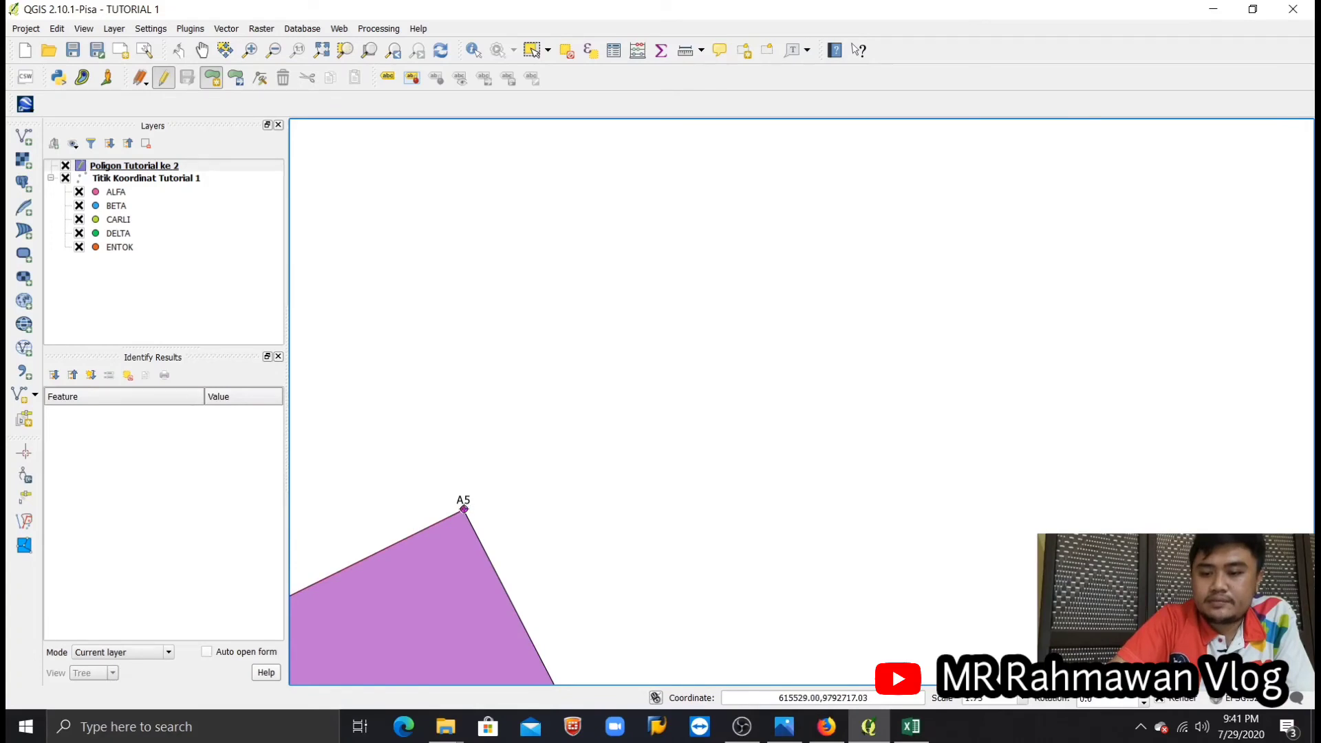
scroll(525, 480, down, 5)
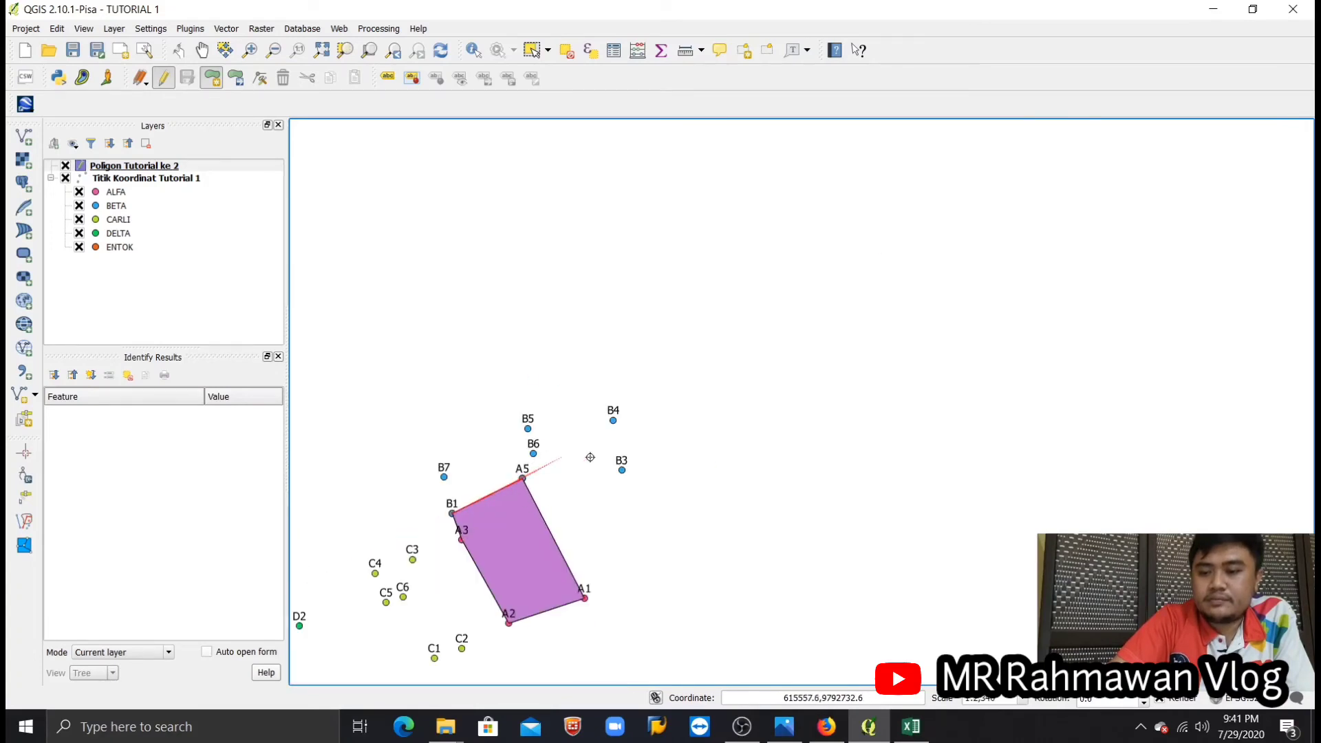
click(621, 471)
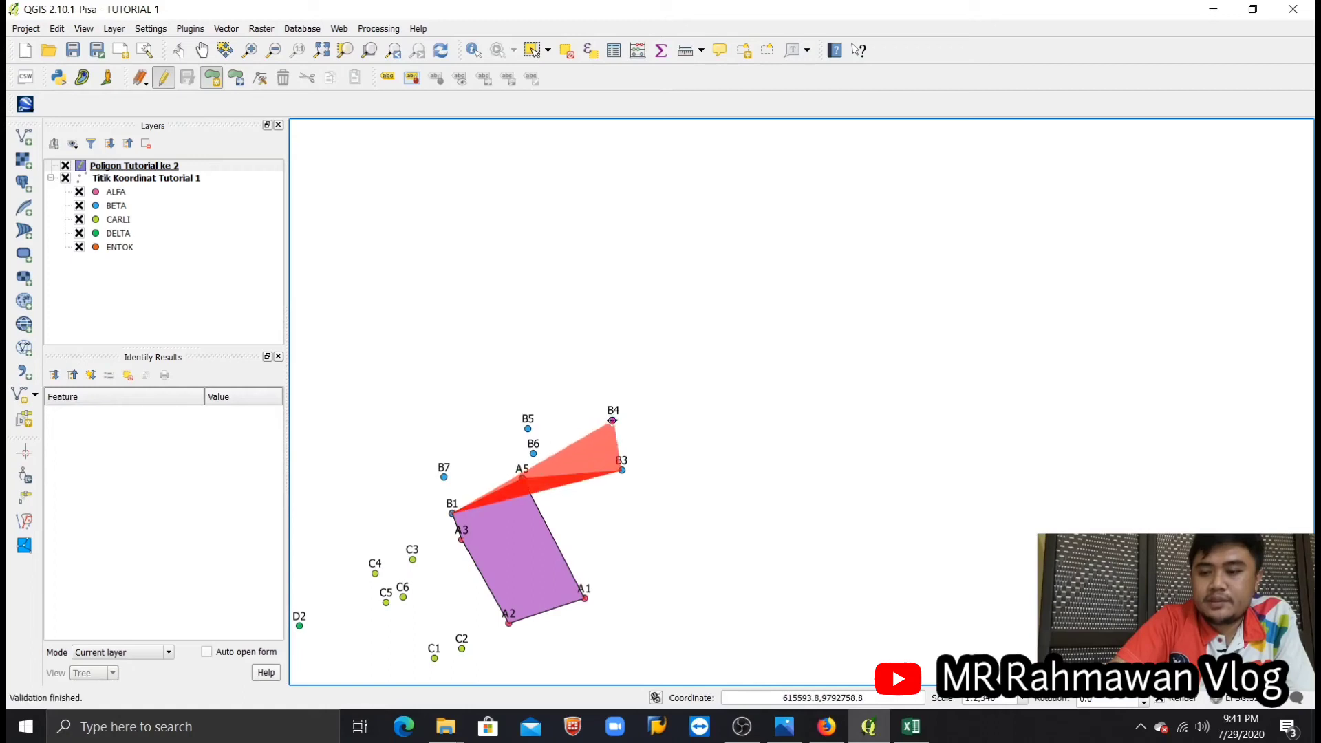
Step: Add the fifth and sixth vertices of the polygon precisely on points B5 and B6
scroll(529, 454, down, 2)
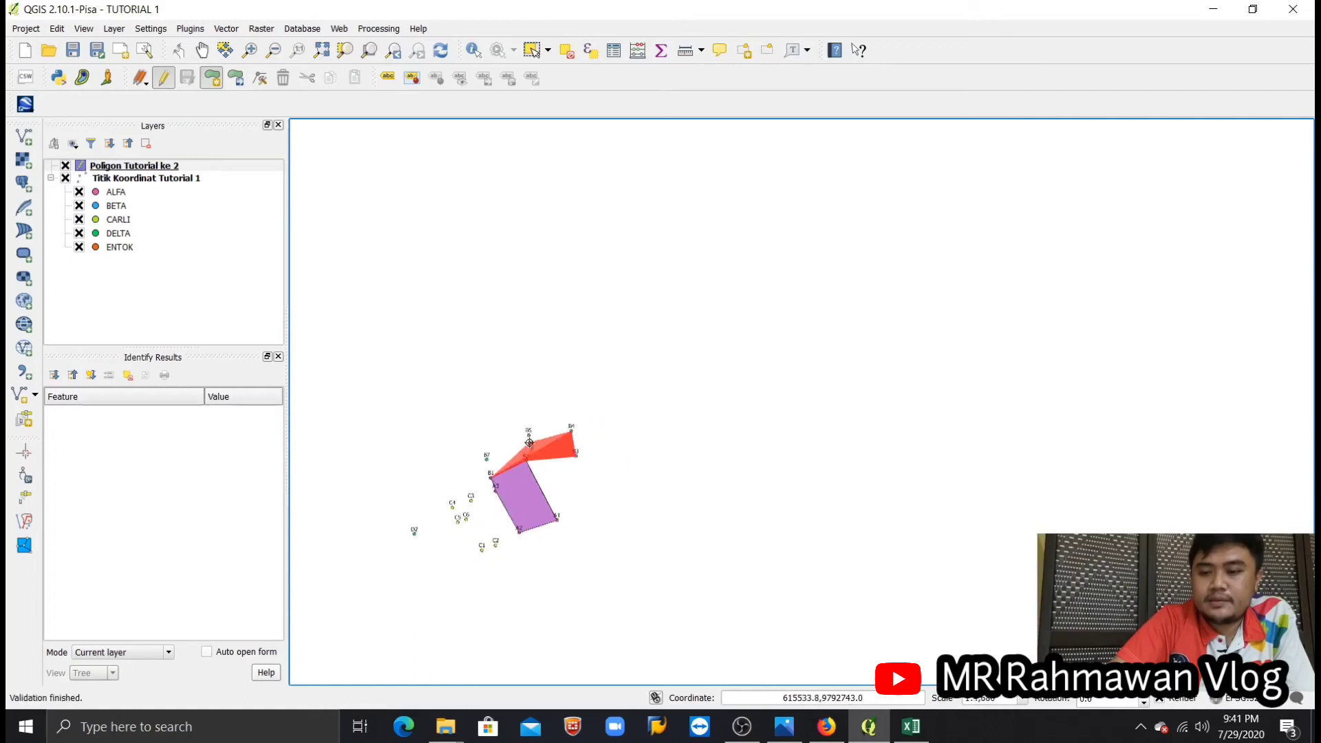
scroll(530, 444, up, 5)
scroll(530, 443, up, 3)
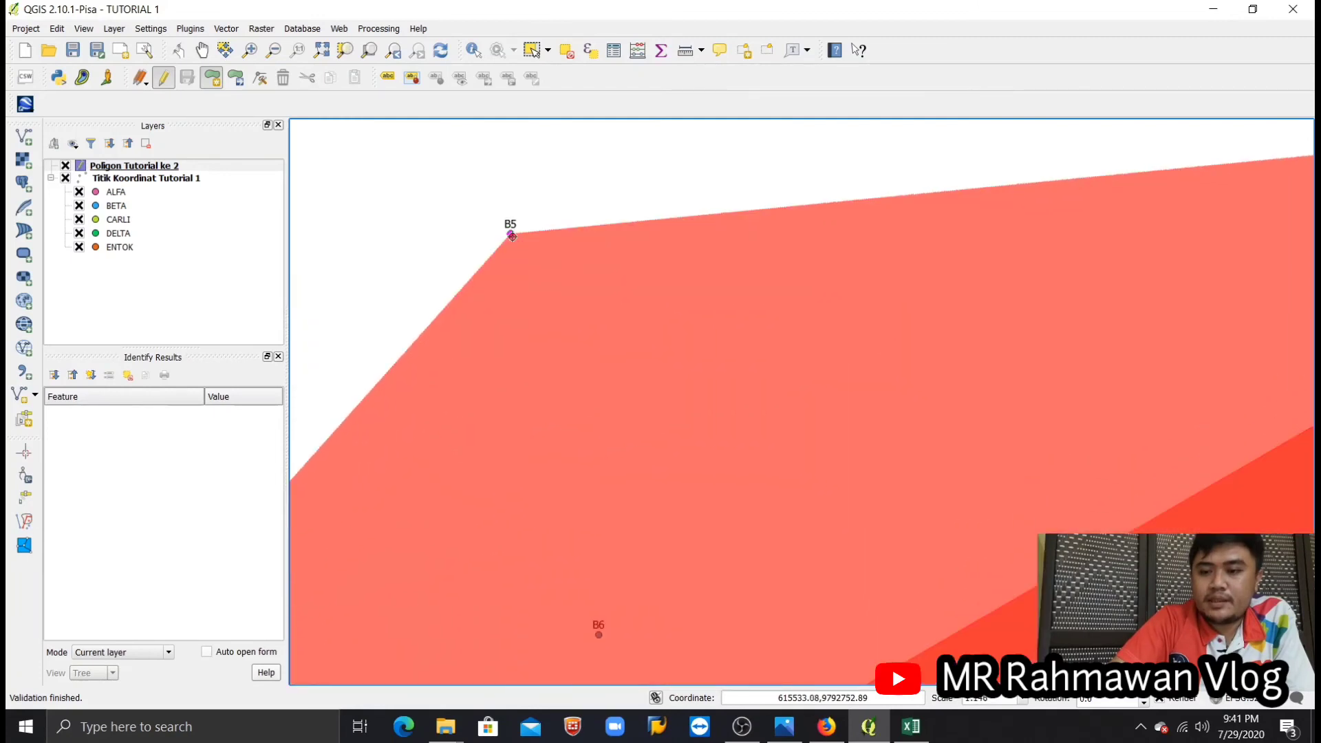
scroll(571, 481, down, 2)
scroll(571, 509, down, 1)
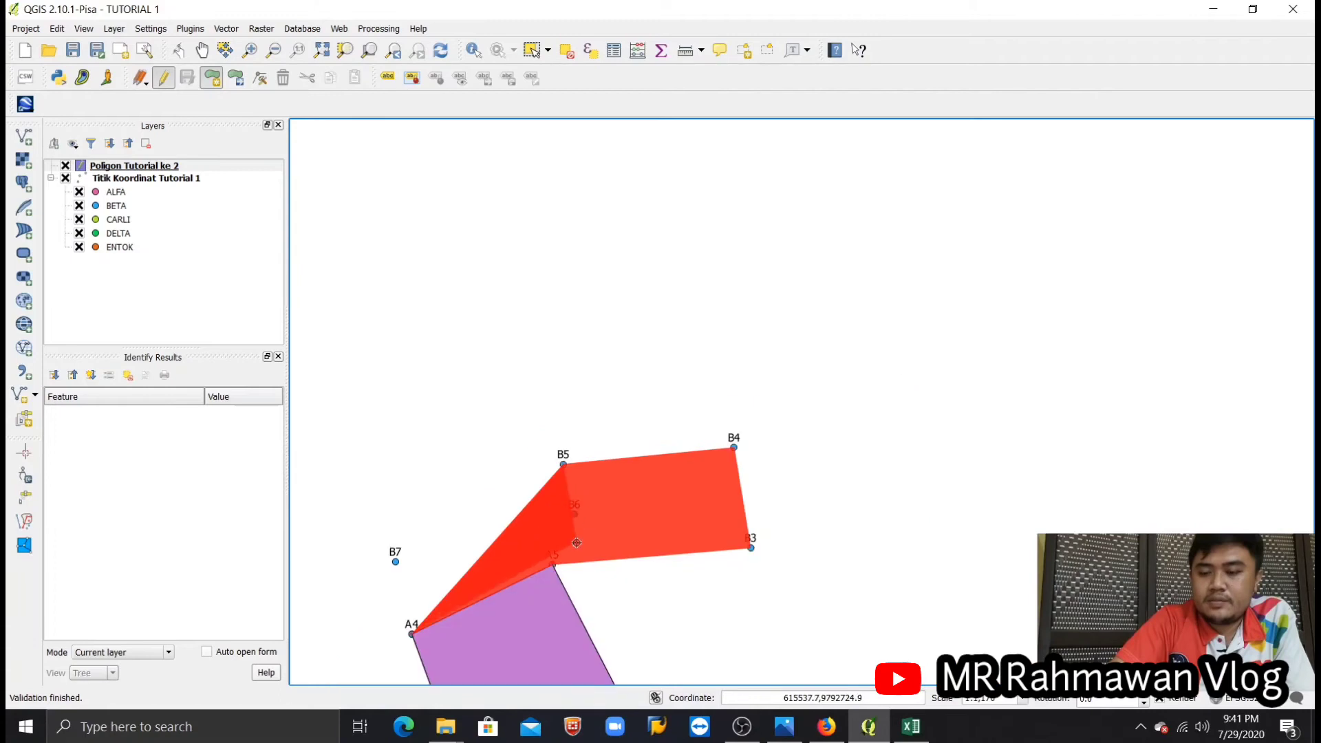
scroll(576, 542, up, 5)
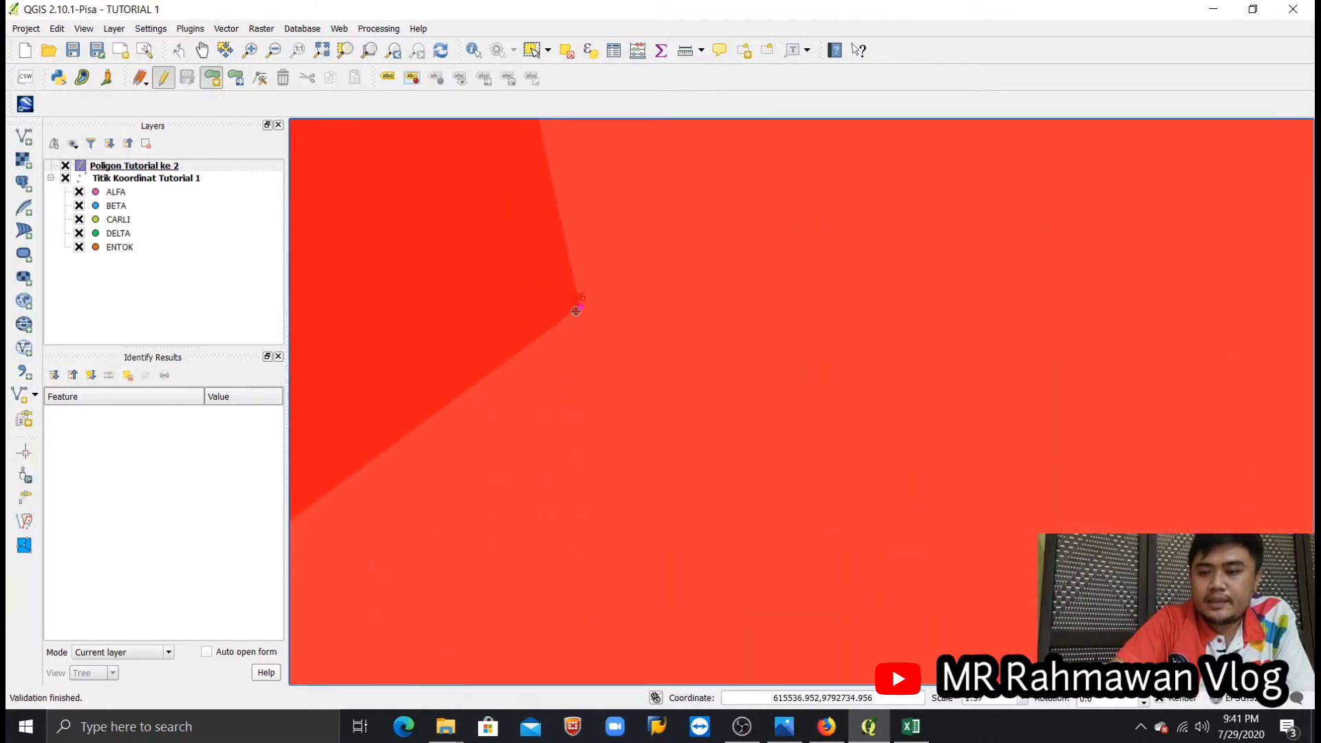
Step: Place the seventh vertex of the polygon precisely on point B7
scroll(576, 312, down, 6)
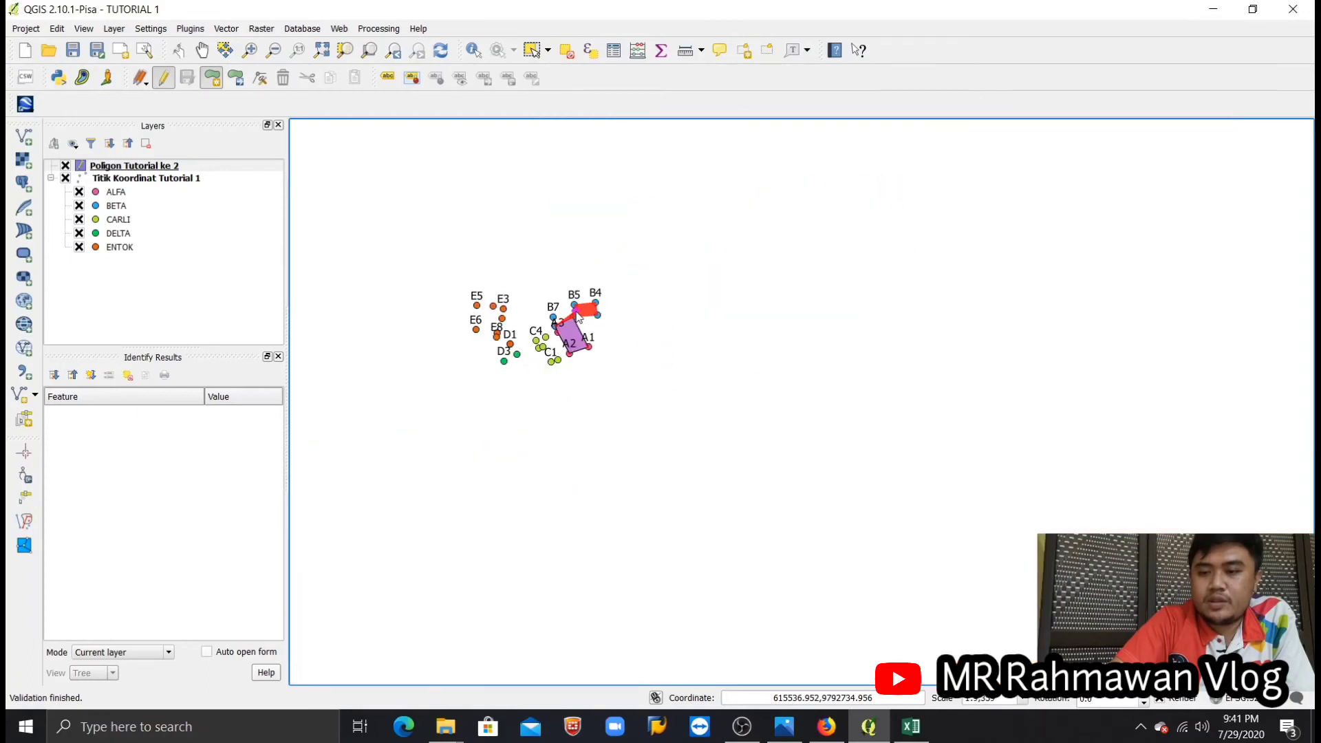
scroll(560, 316, up, 5)
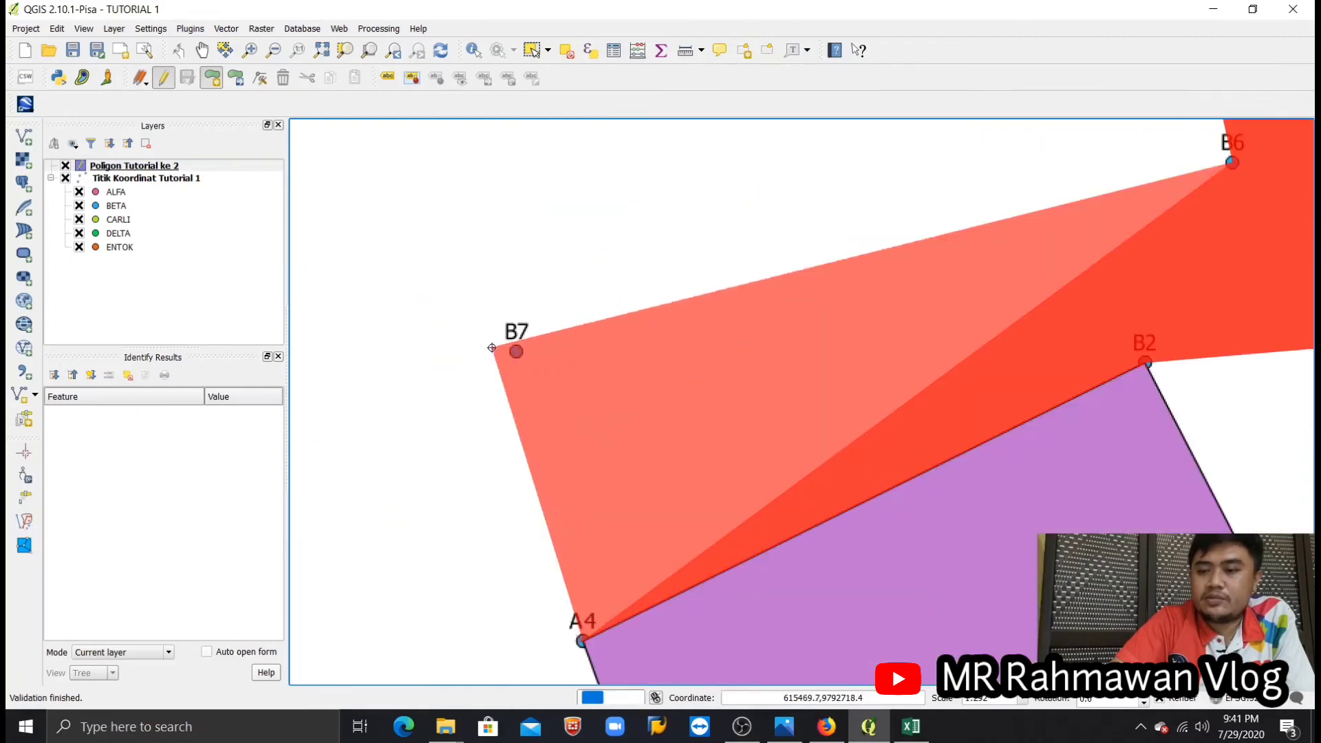
scroll(499, 361, up, 3)
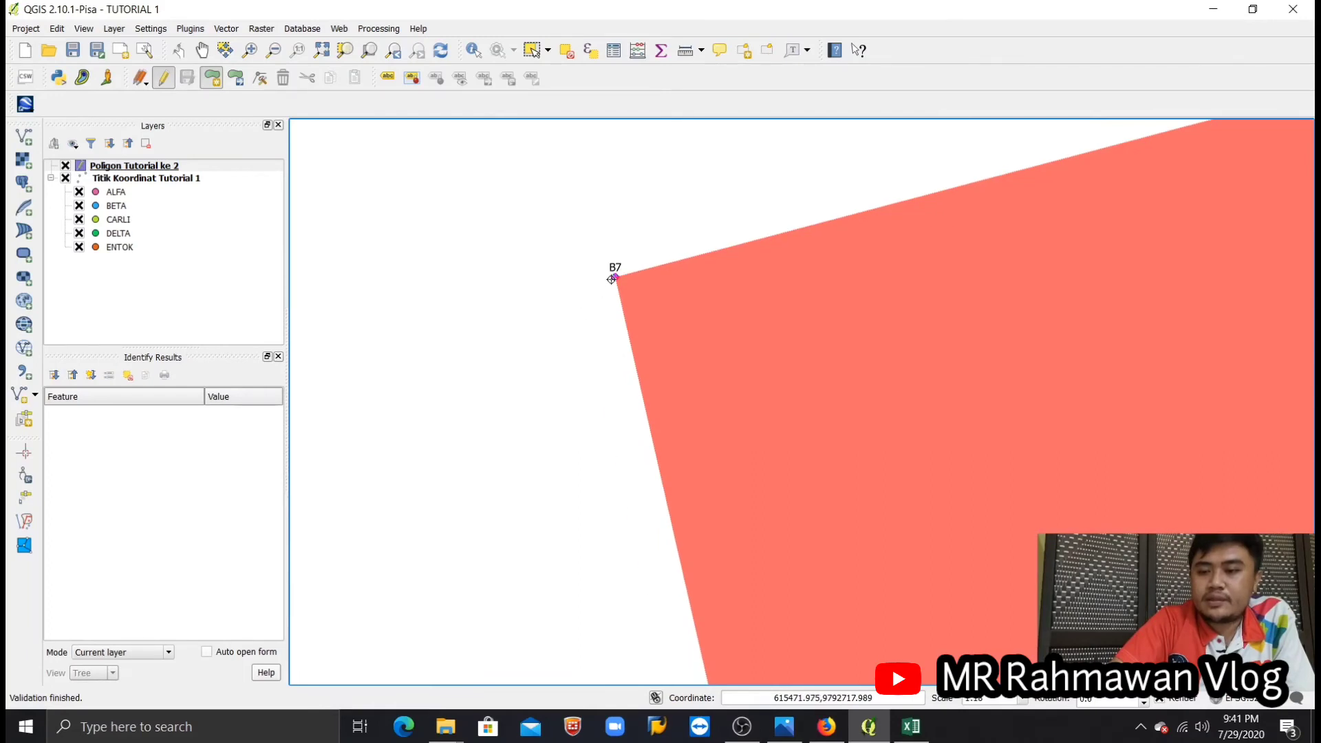
Step: Finish drawing the polygon through B1 to B7 so that its attribute form opens
scroll(601, 345, down, 6)
drag(602, 347, 626, 396)
scroll(557, 395, down, 3)
scroll(557, 395, up, 7)
scroll(626, 395, up, 3)
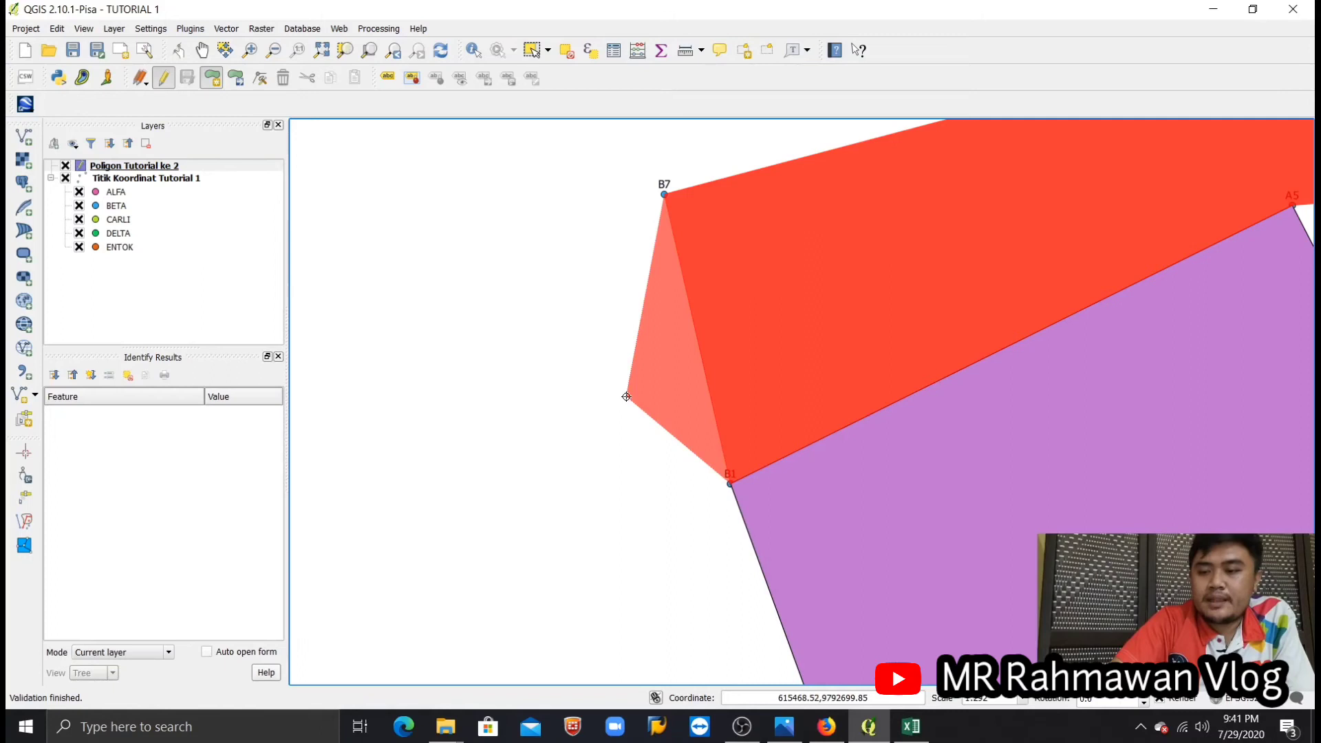
right_click(626, 397)
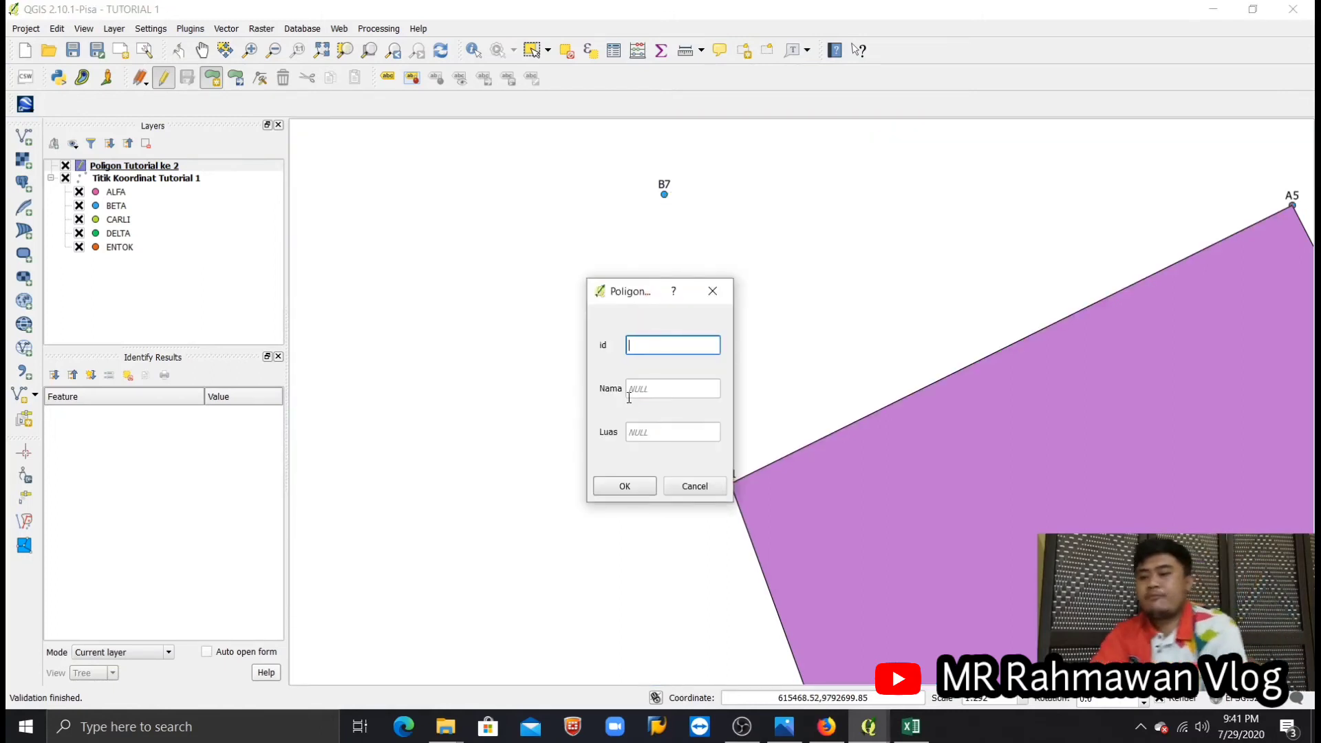
Step: Enter Beta as the new polygon's Nama, dismissing the low-battery warning that interrupts the entry
click(639, 393)
text(be)
key(BackSpace)
key(BackSpace)
key(BackSpace)
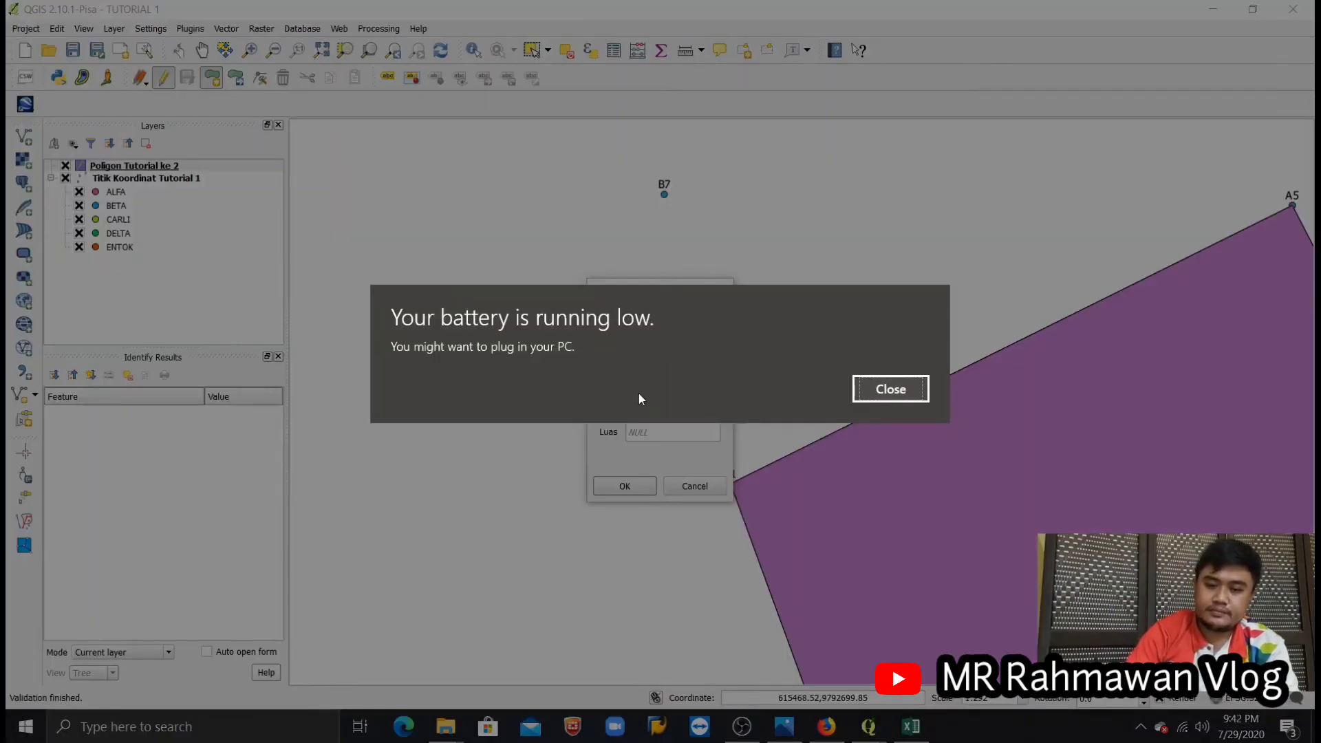
click(916, 385)
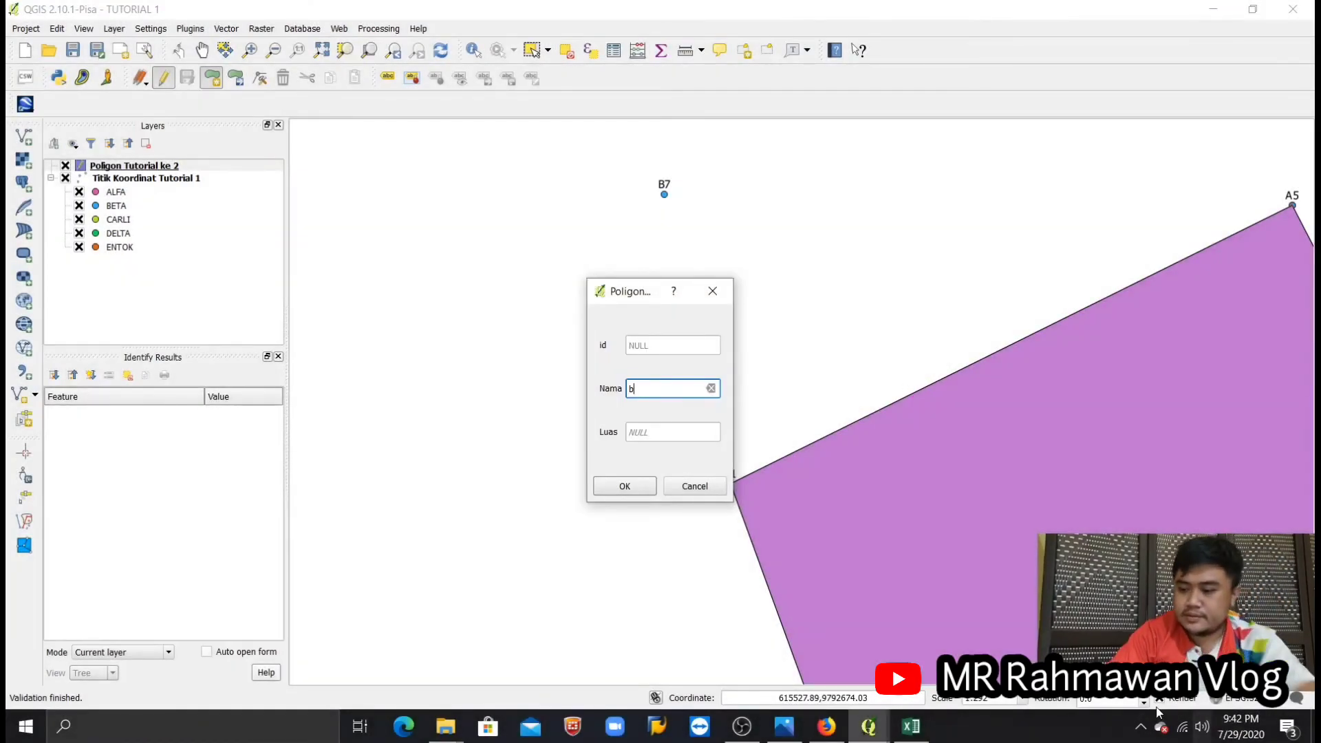
click(1140, 727)
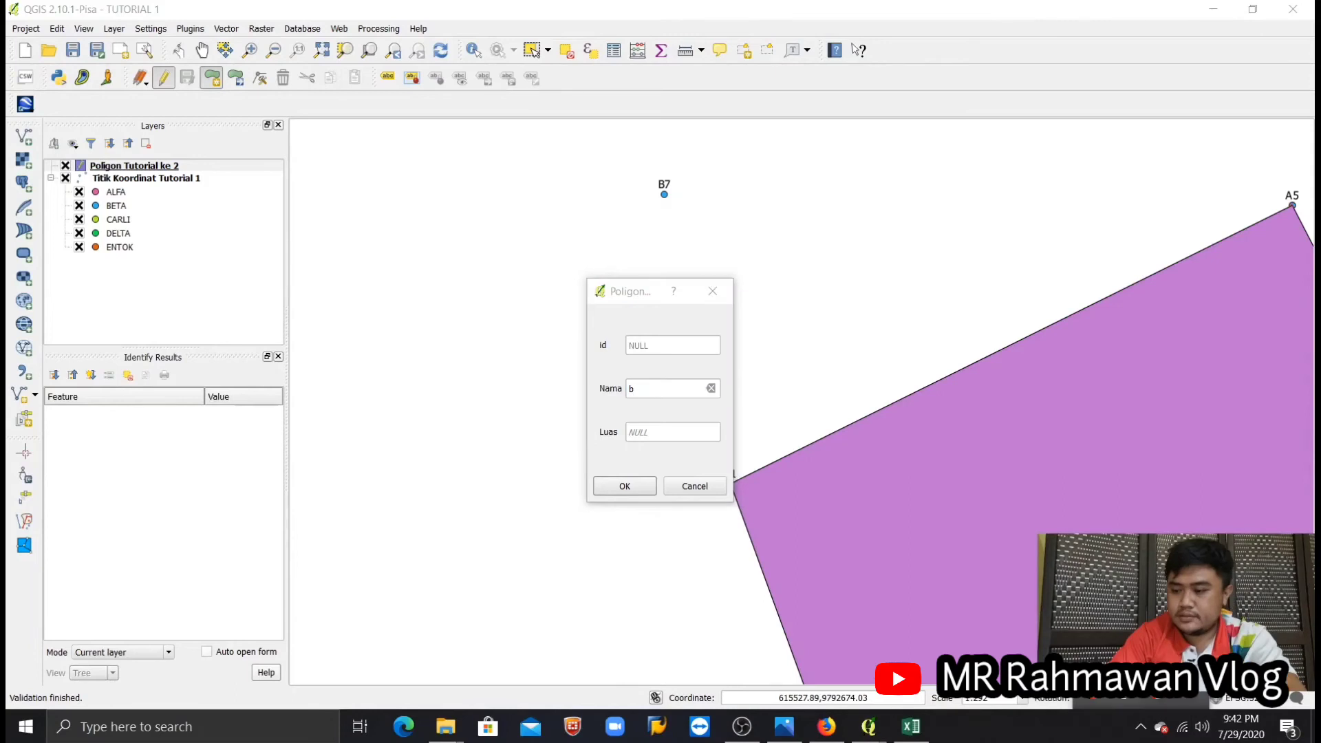
click(676, 397)
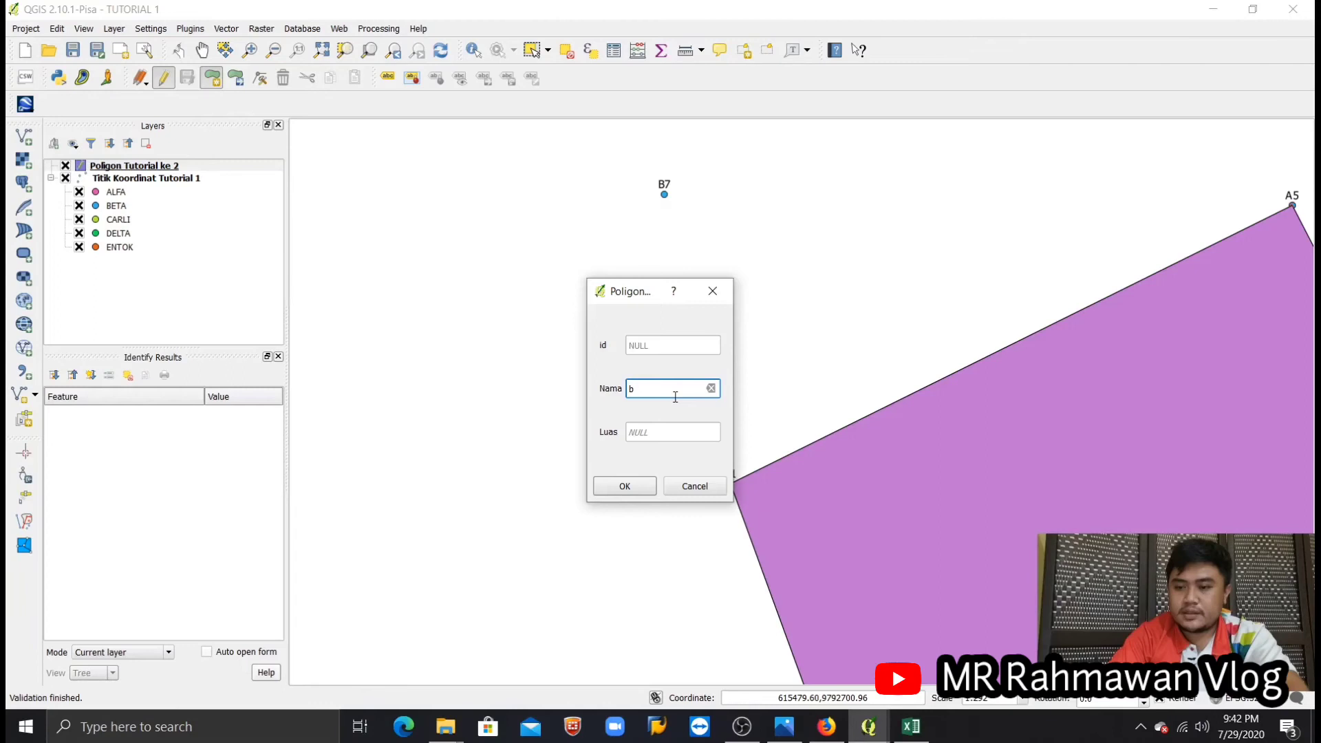
text(b)
key(BackSpace)
text(Beta)
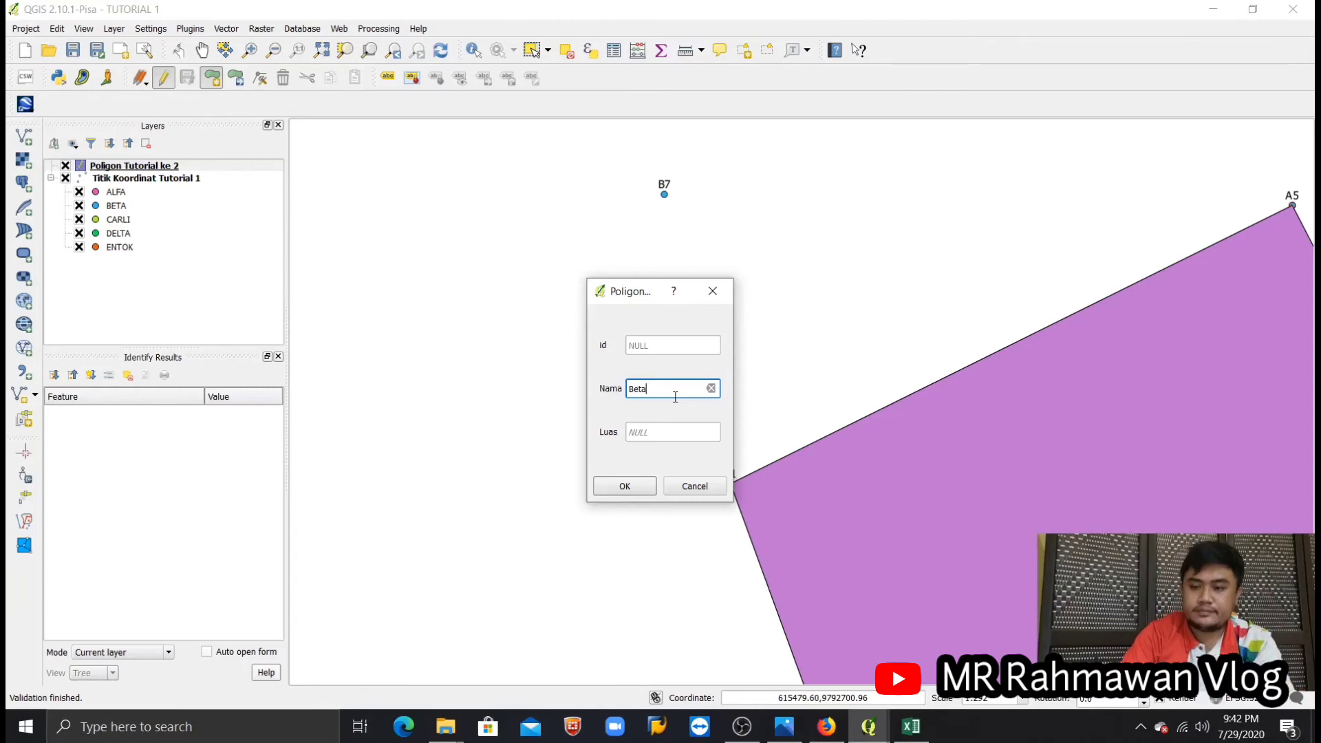
Step: Set the polygon's id to 2 and accept the attribute form, leaving Luas empty
click(649, 344)
text(2)
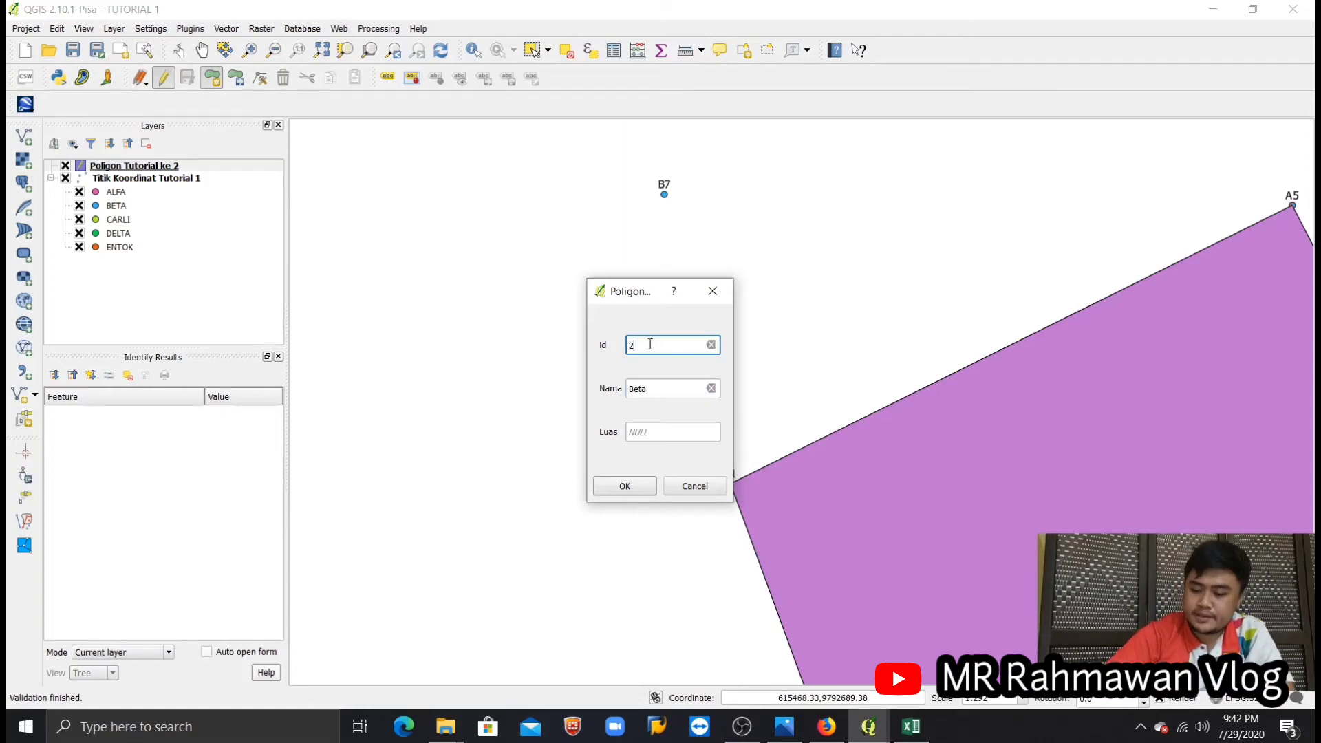
click(622, 492)
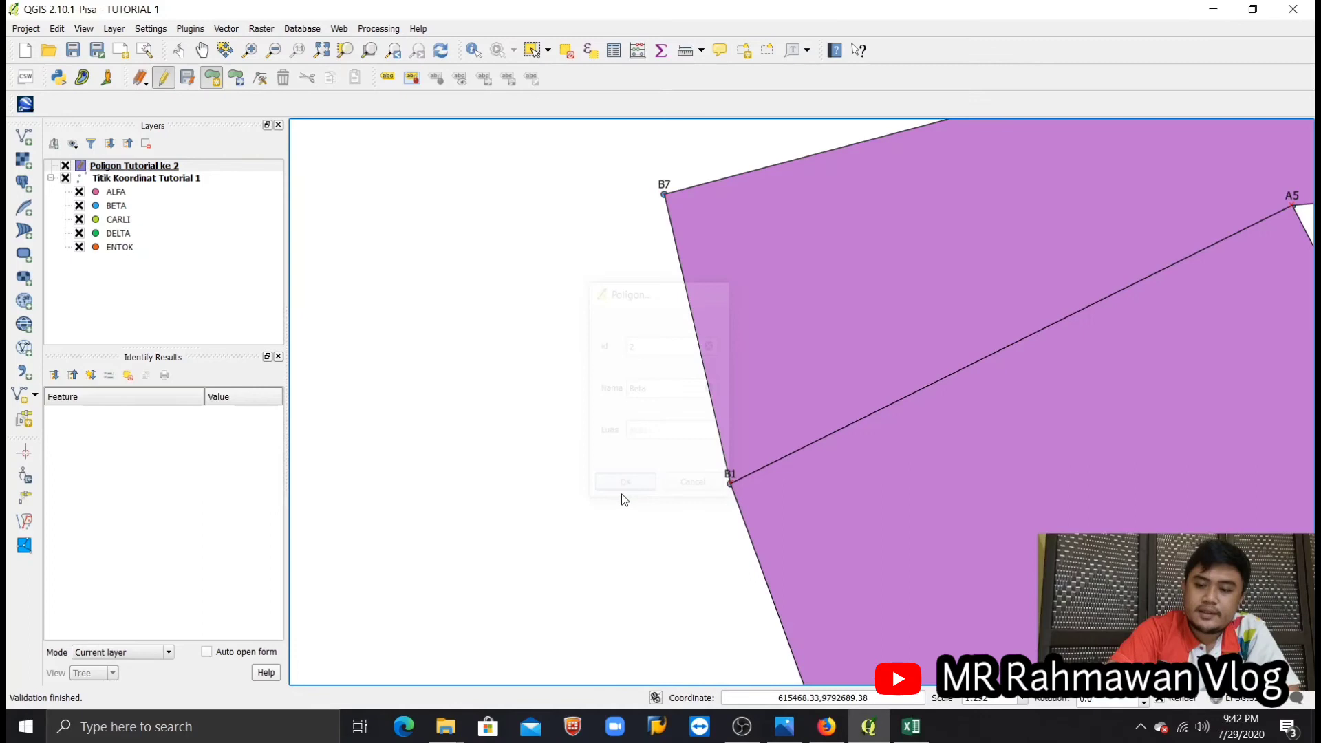
Step: Identify the Beta polygon on the map and expand its derived attributes to check its area
scroll(605, 450, down, 2)
scroll(606, 450, down, 1)
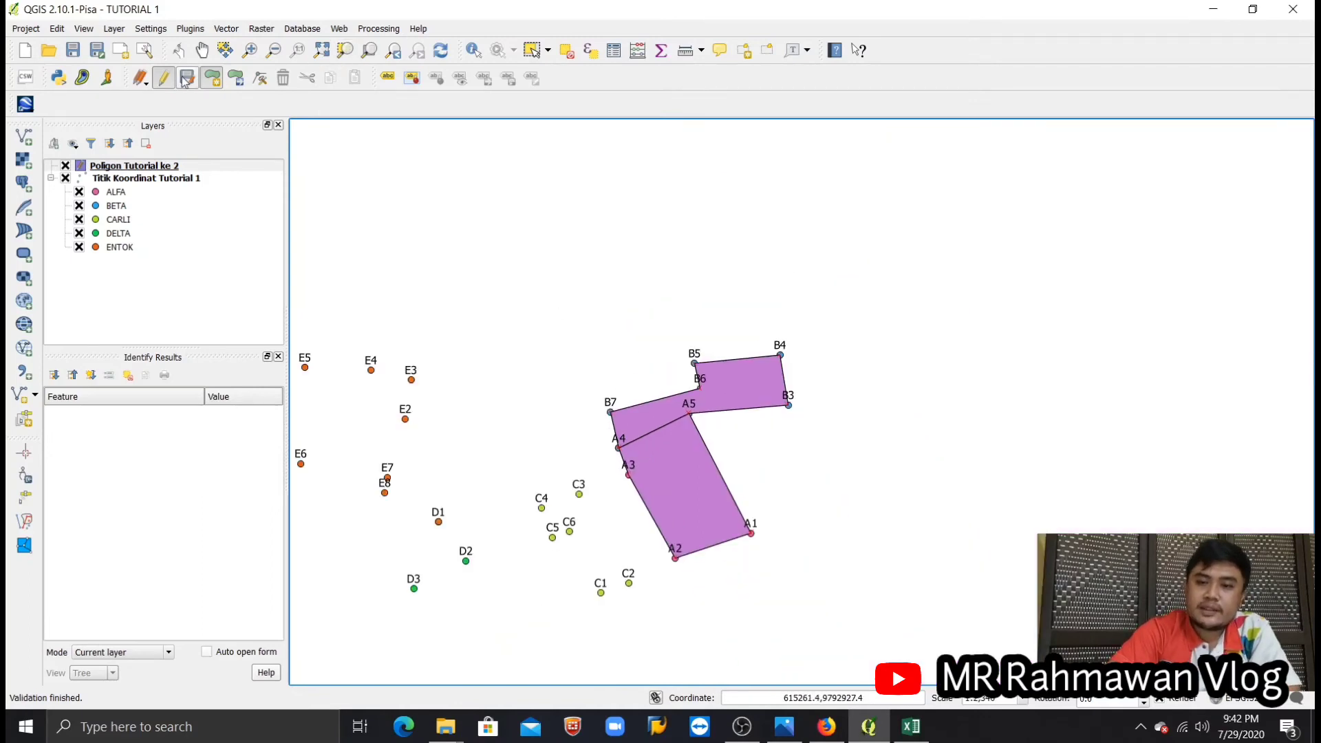
click(473, 51)
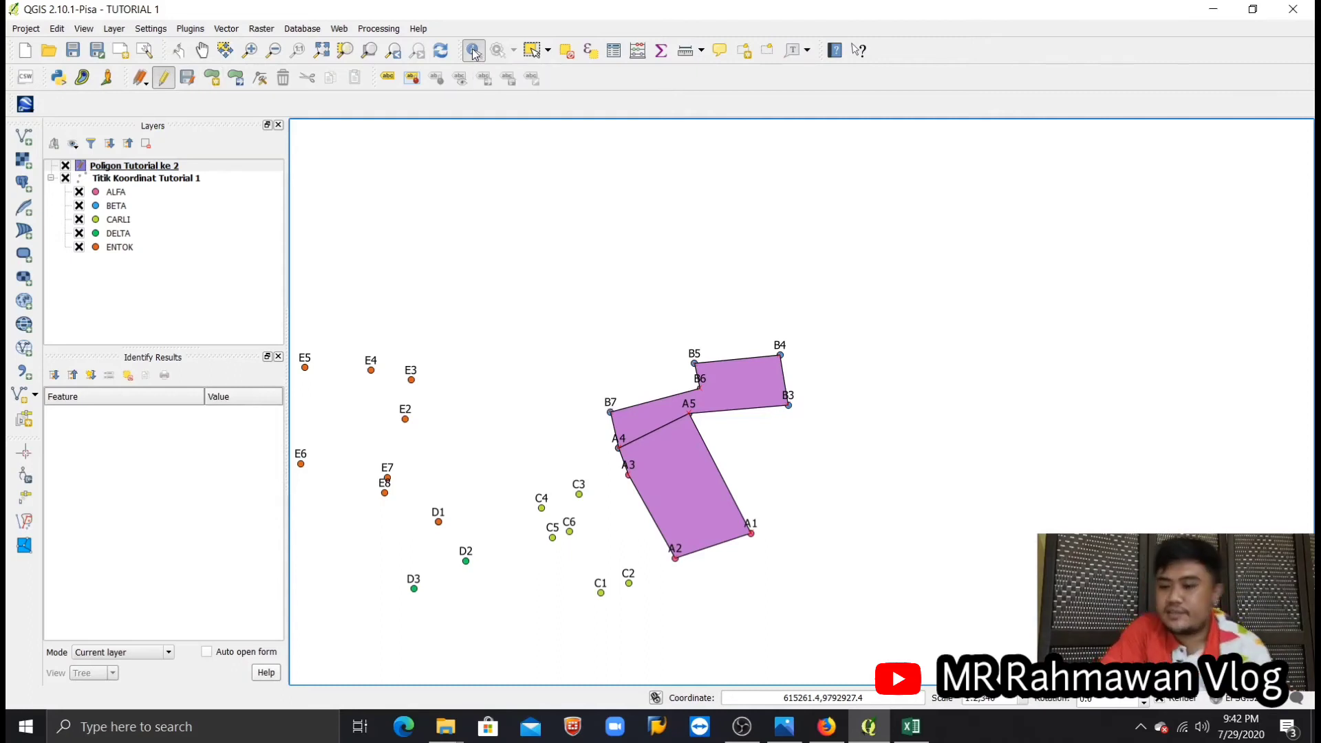
click(716, 401)
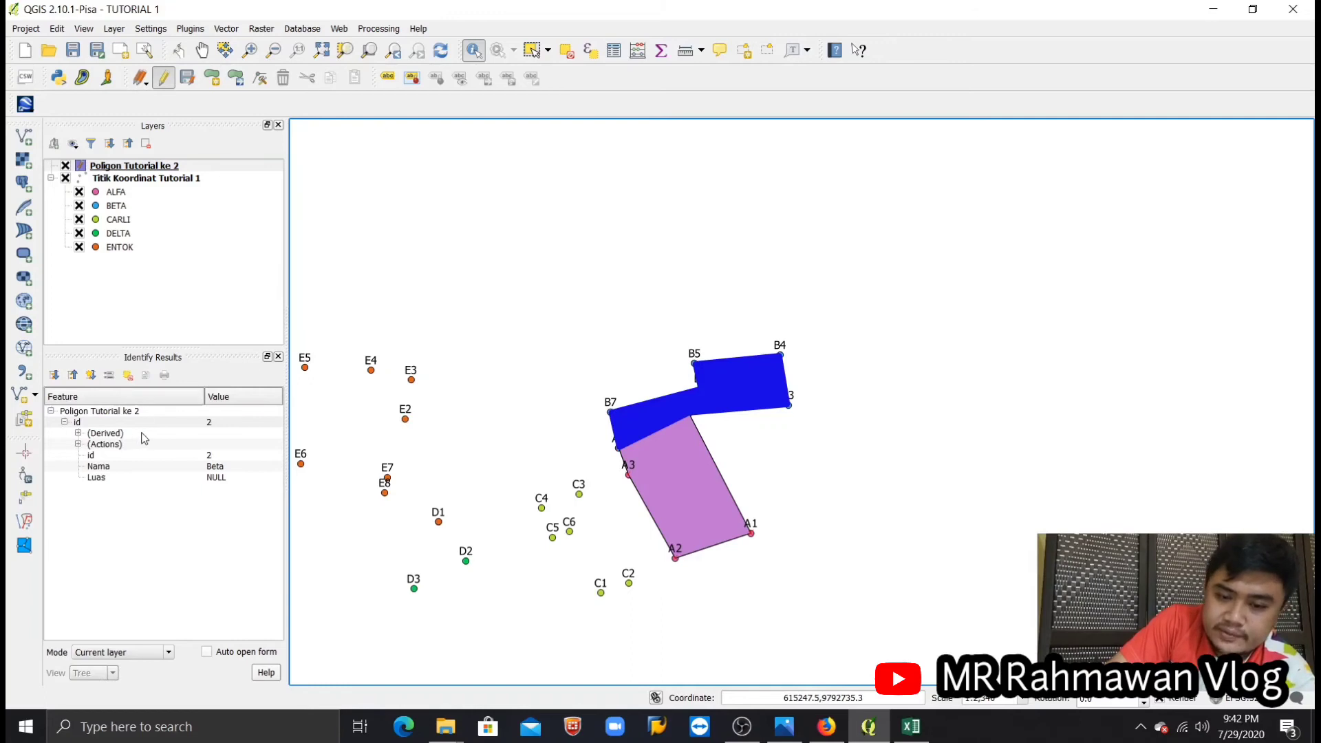
click(128, 413)
click(151, 468)
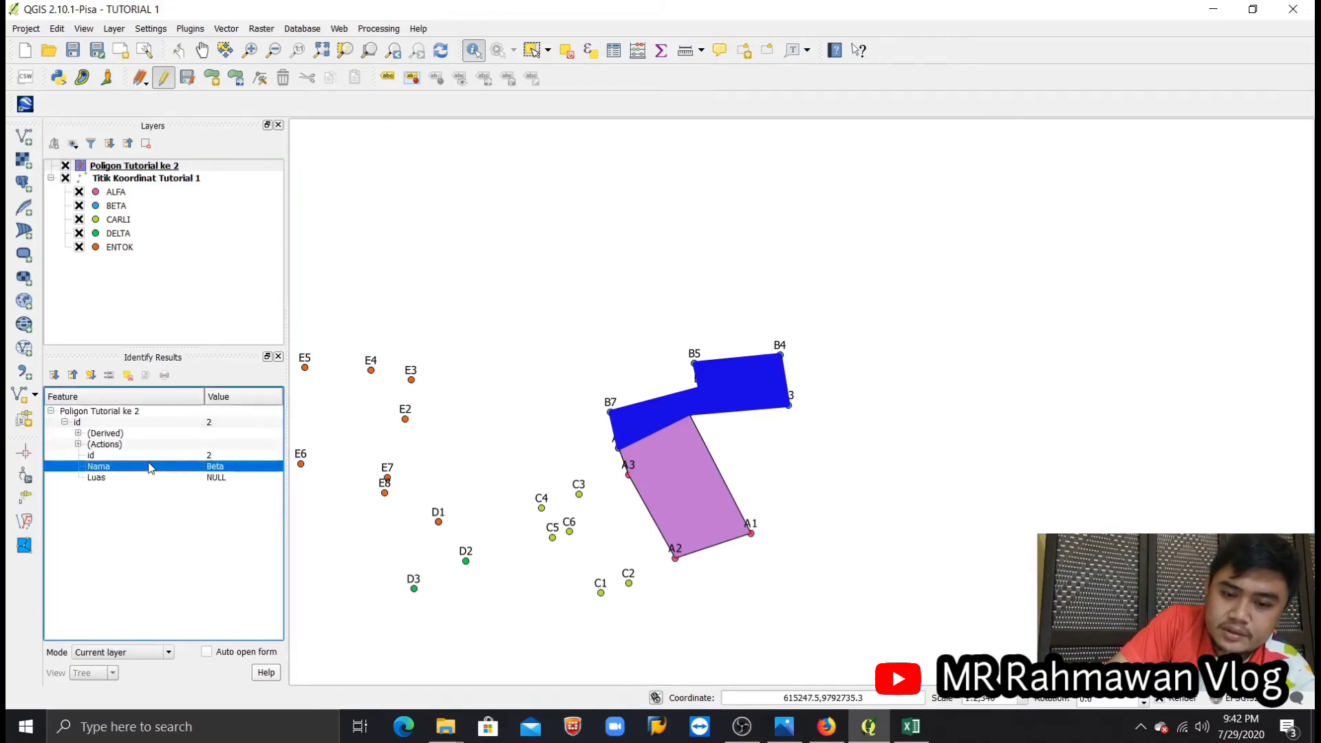
click(126, 412)
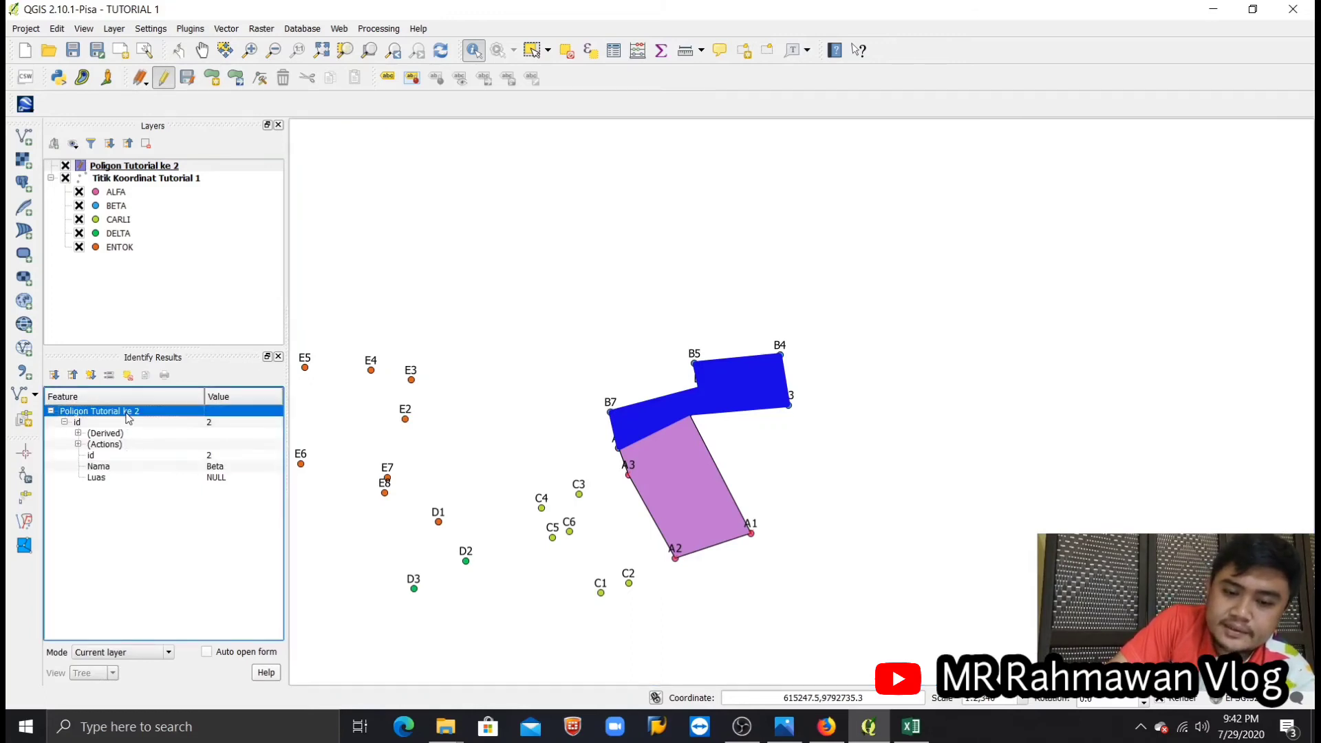
click(79, 433)
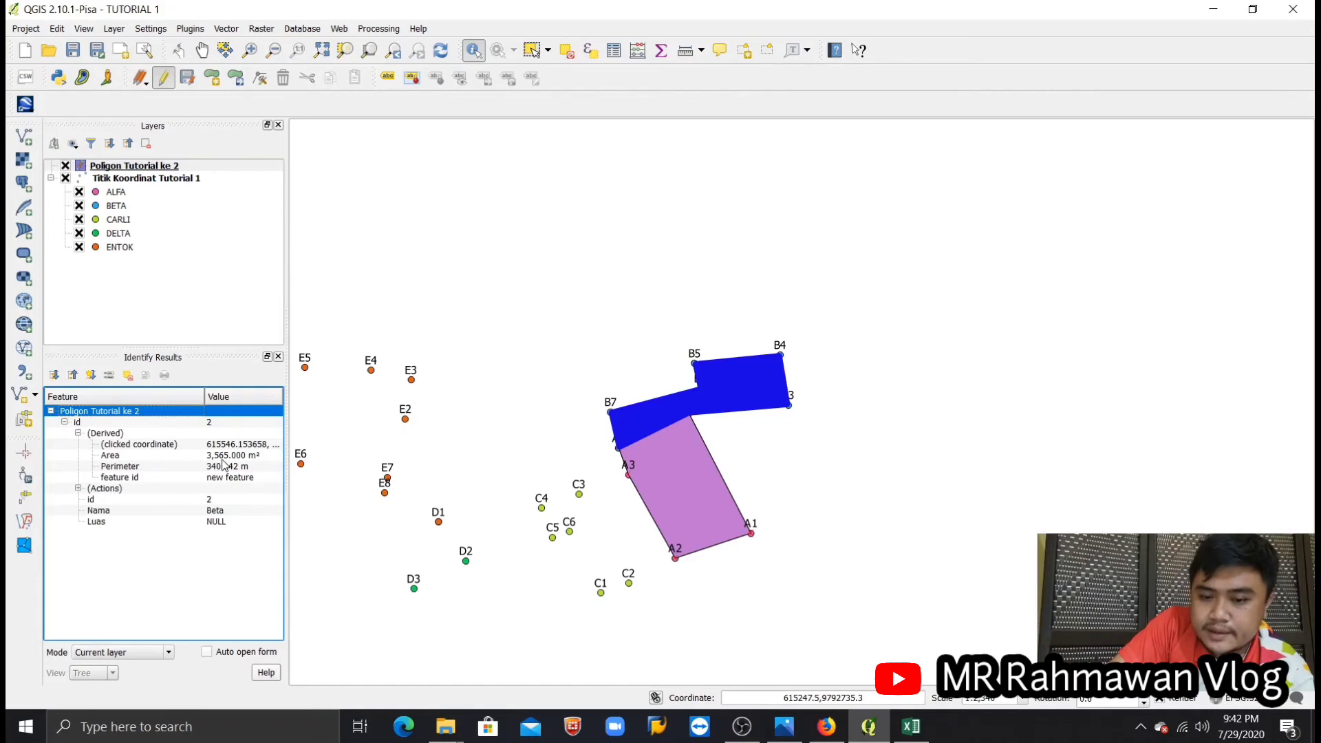
Step: Switch to the Koordinat workbook in Excel and look up the CARLI coordinate points
click(563, 353)
scroll(550, 490, up, 2)
scroll(550, 490, down, 2)
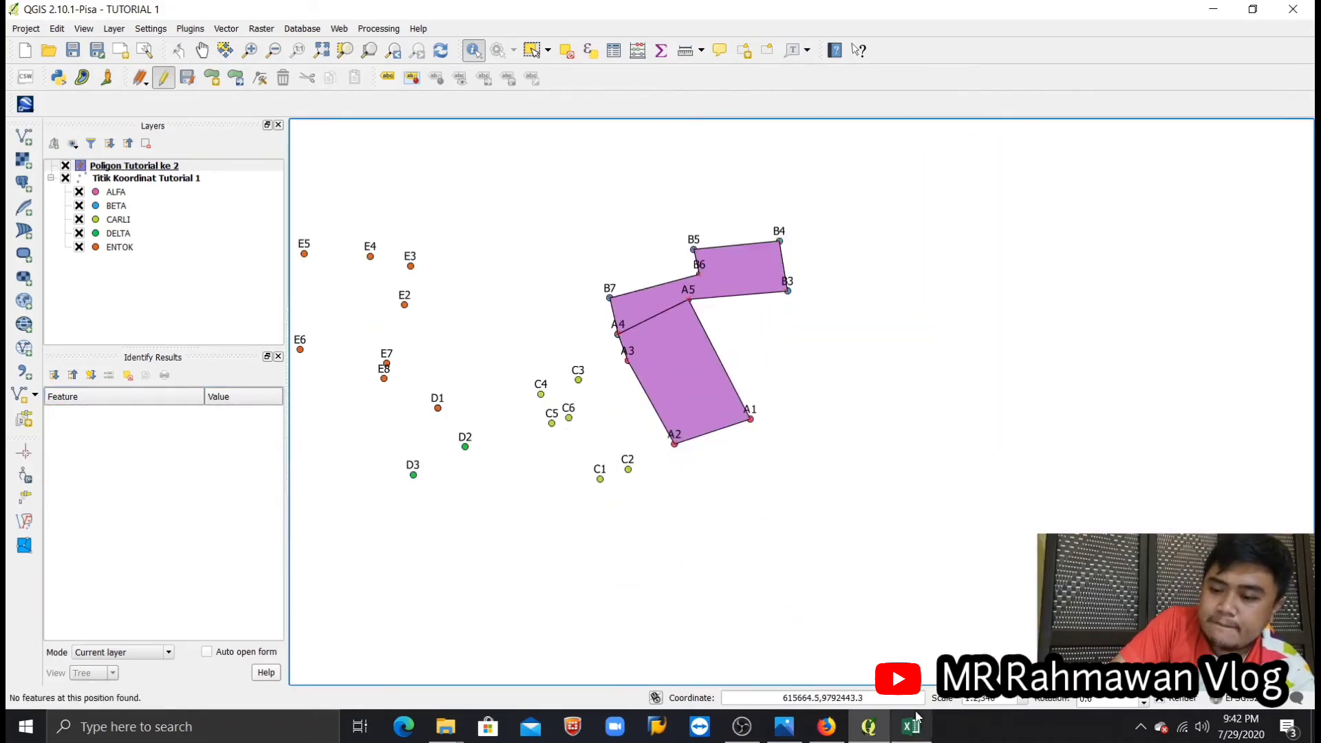
click(912, 726)
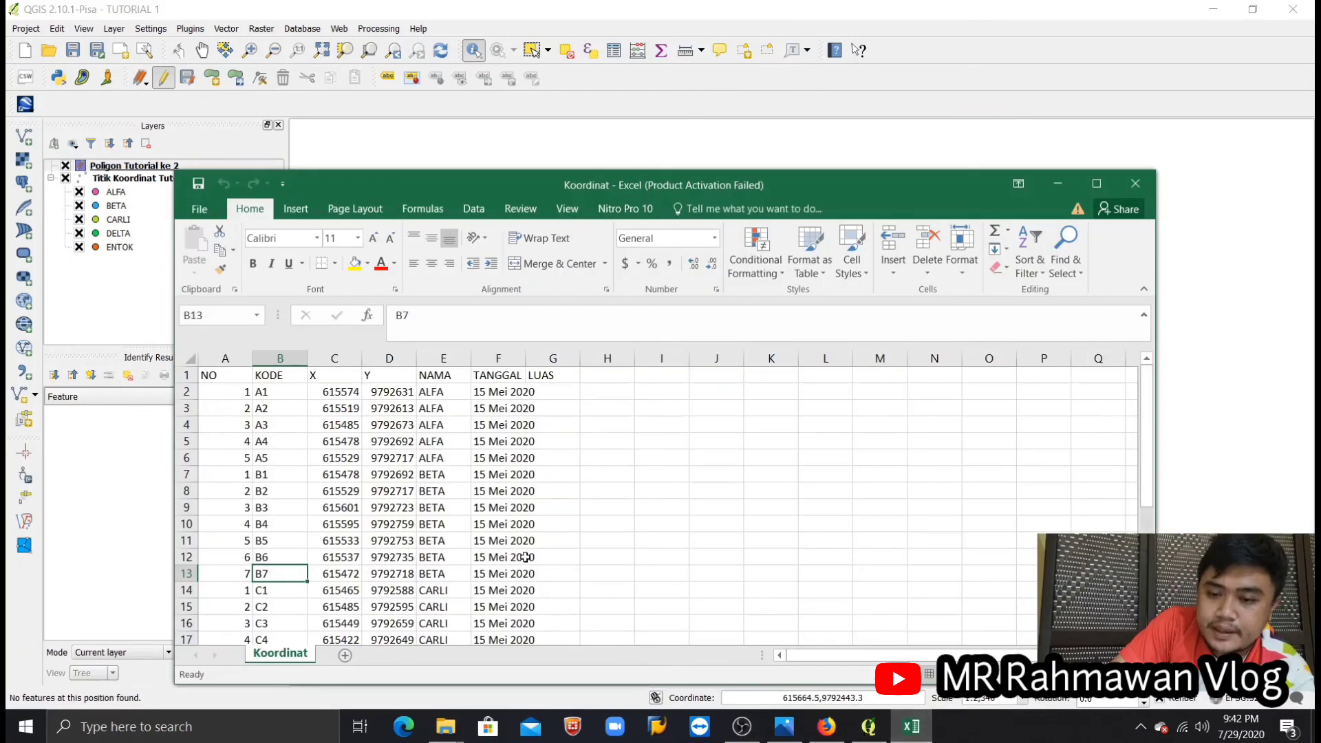
scroll(525, 556, down, 1)
click(1098, 186)
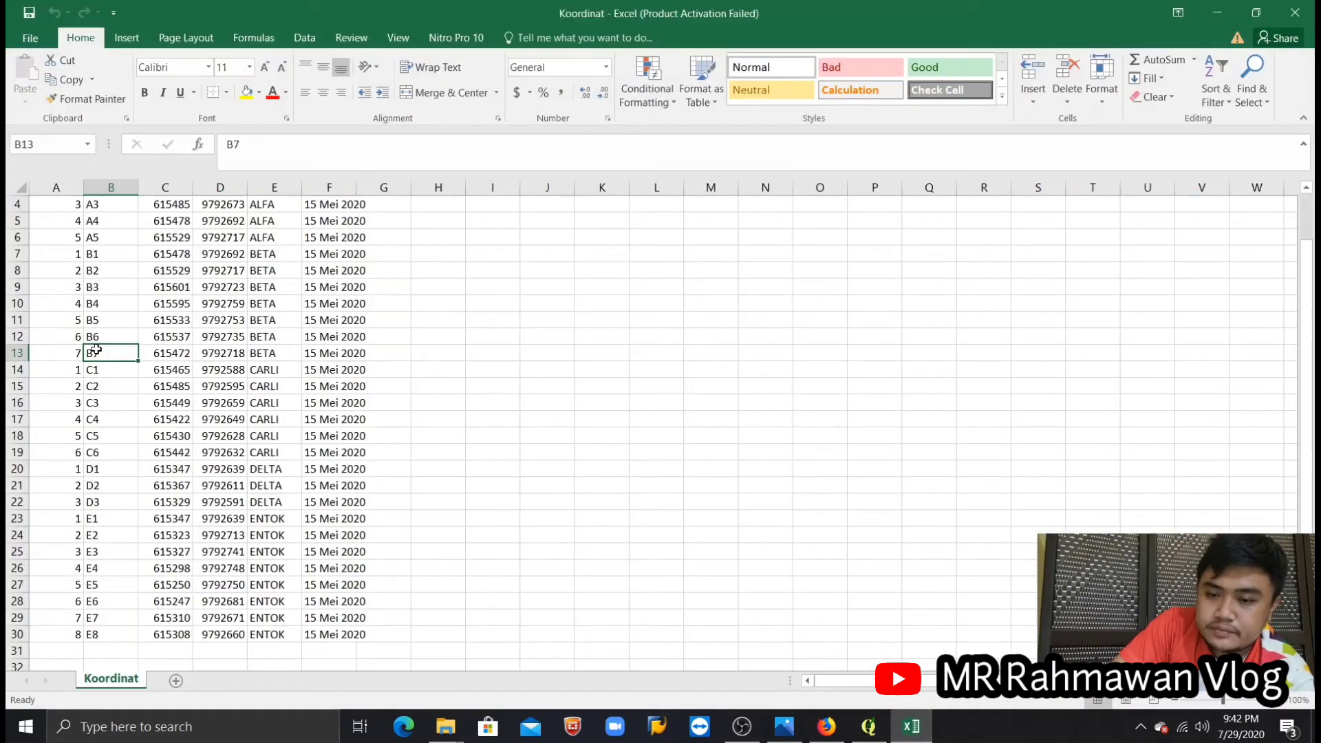
click(274, 403)
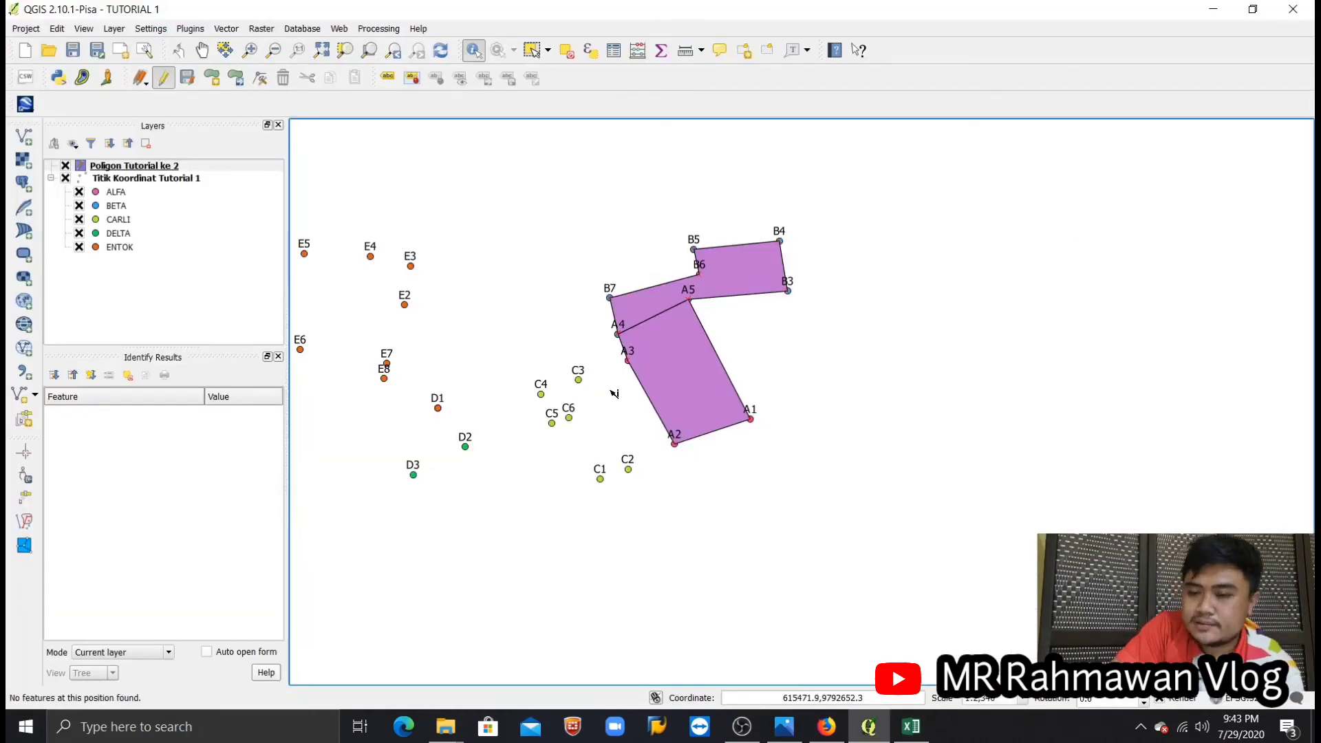
Step: Save the pending edits of the Poligon Tutorial ke 2 layer
click(211, 78)
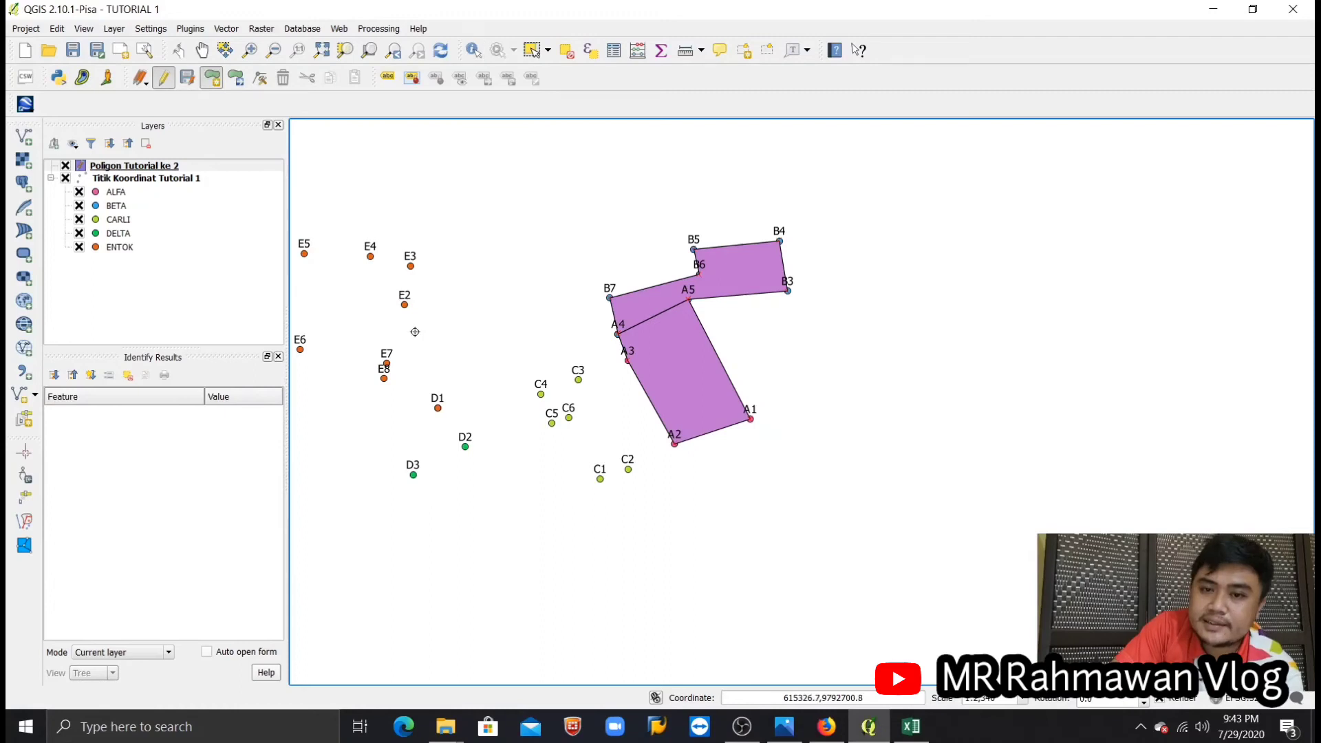
scroll(598, 493, down, 1)
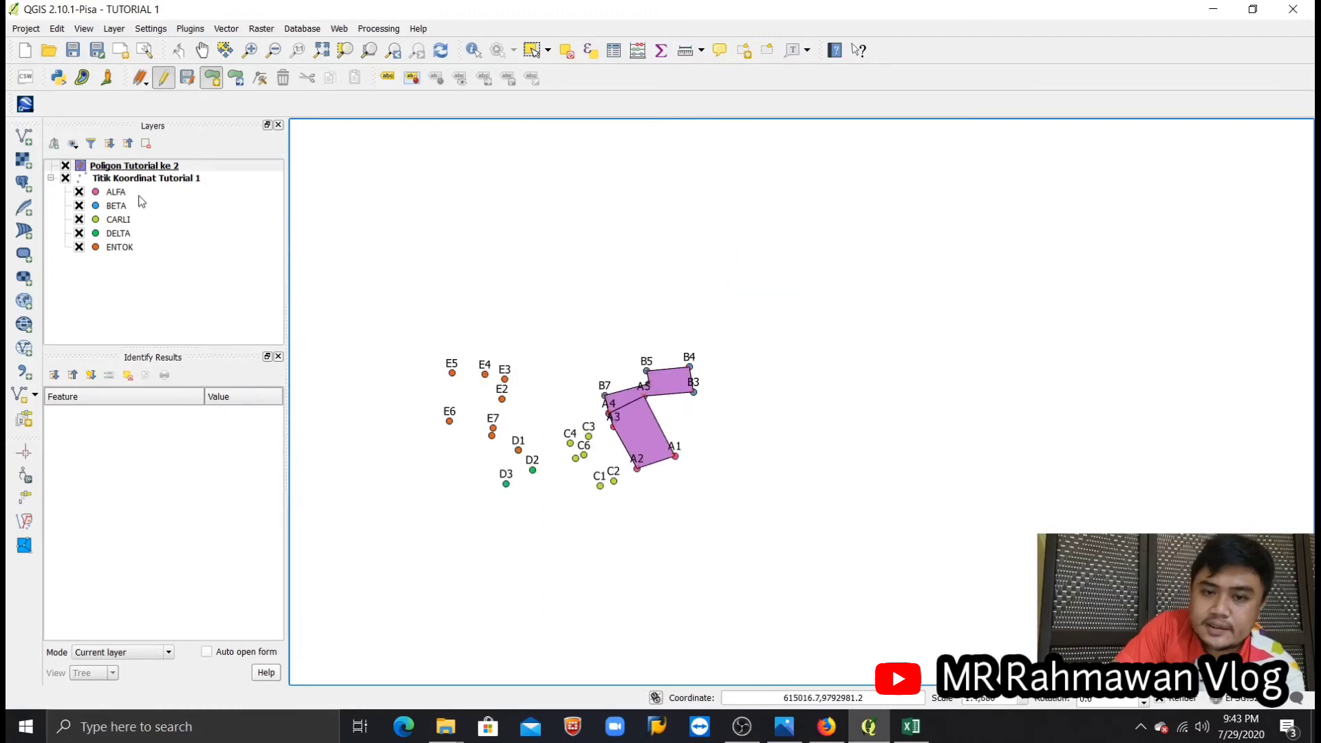
click(152, 180)
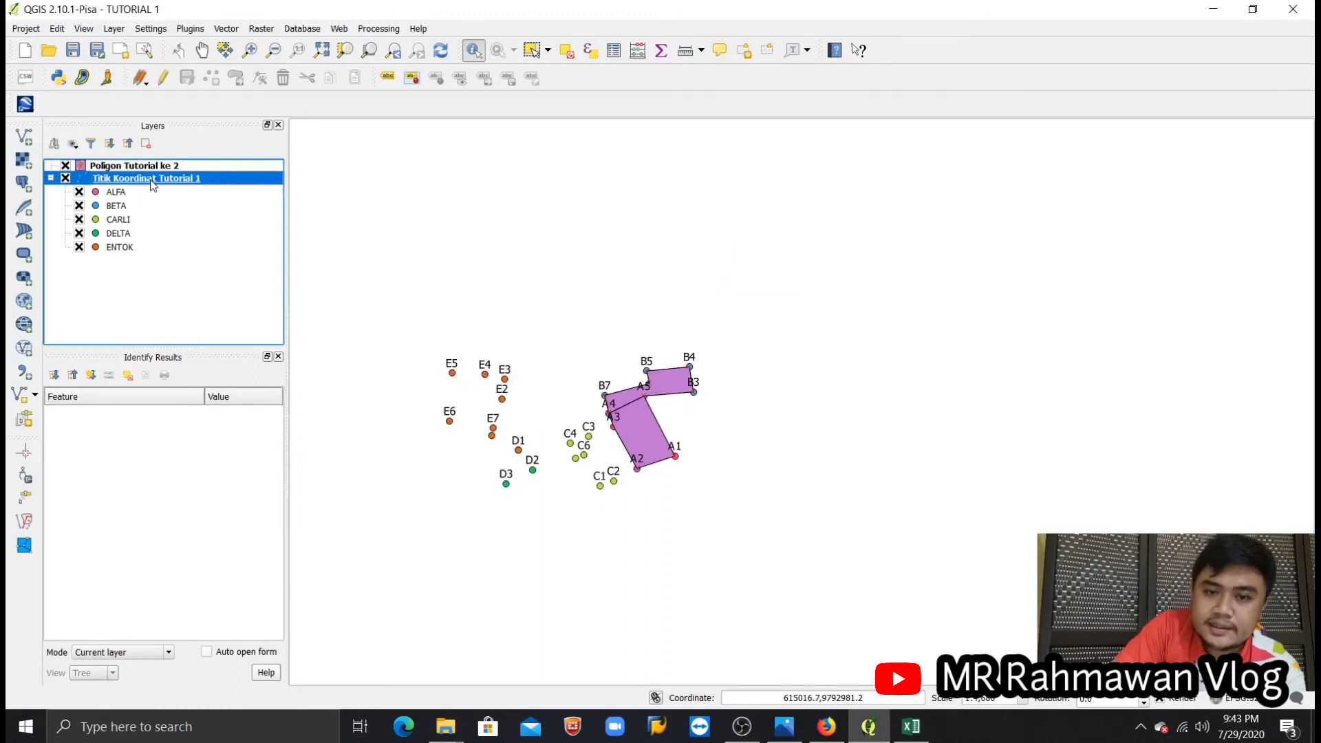
click(82, 169)
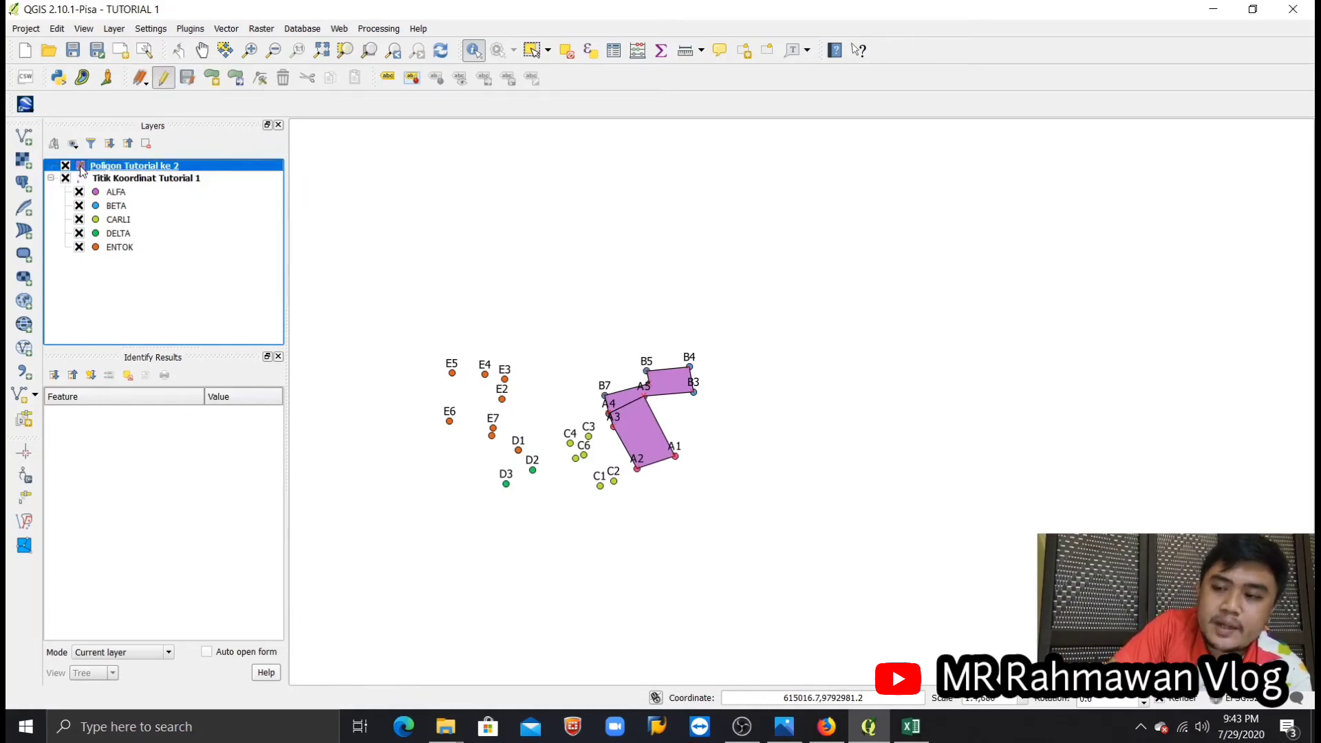
click(192, 81)
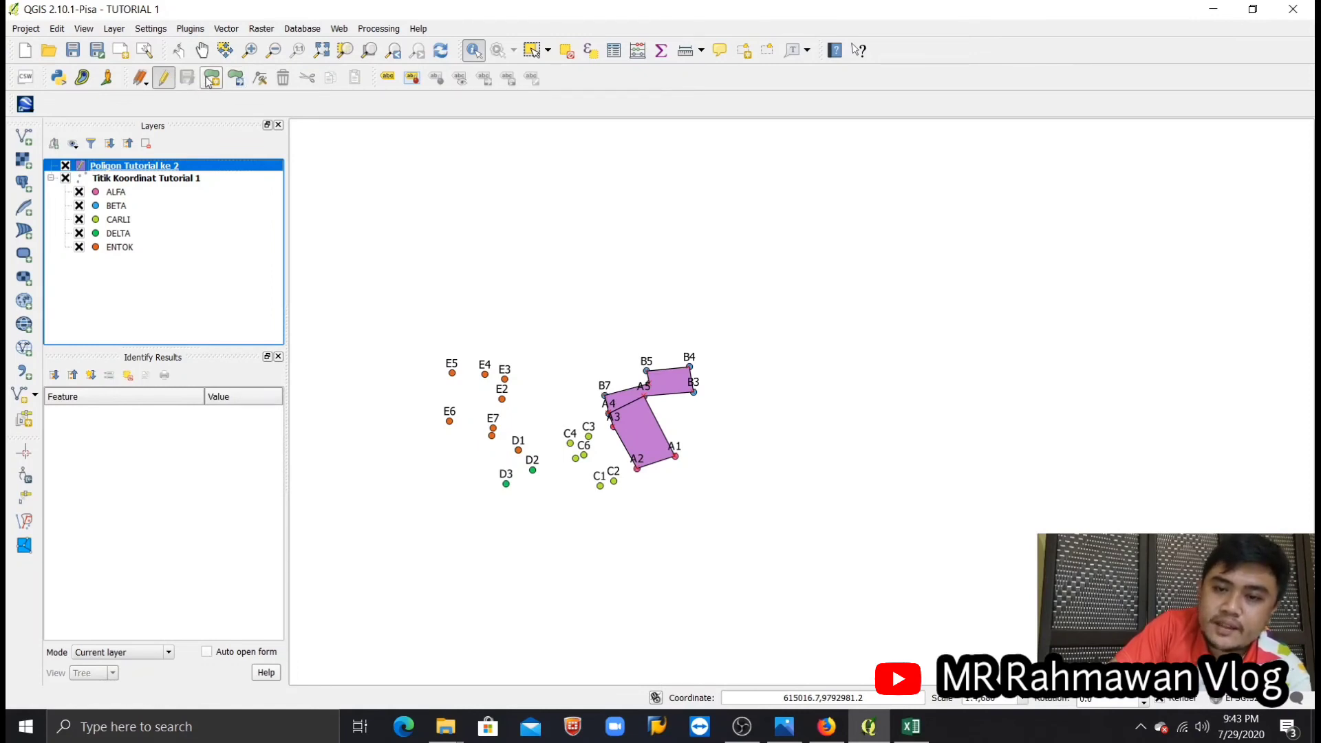
Step: Start a new polygon in the Poligon Tutorial ke 2 layer with its first two vertices snapped on C1 and C2
click(210, 79)
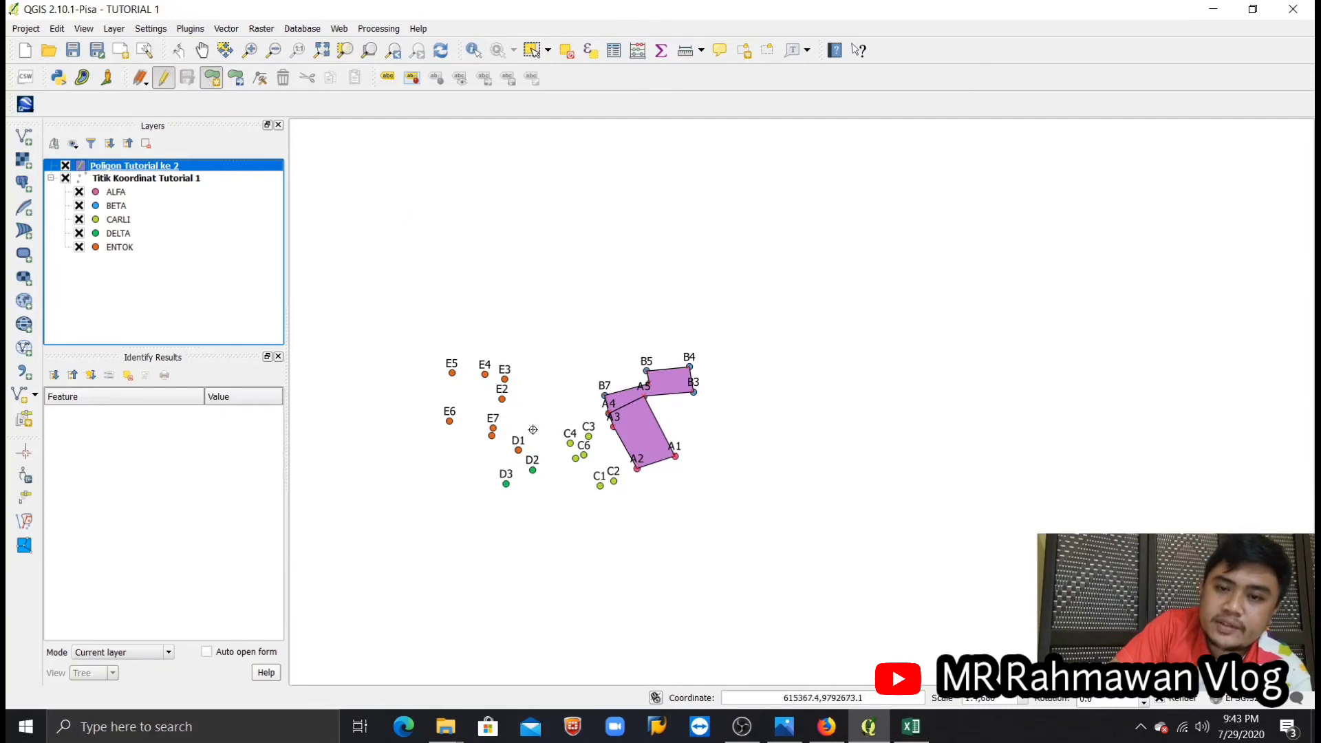
scroll(596, 491, up, 3)
scroll(593, 490, up, 4)
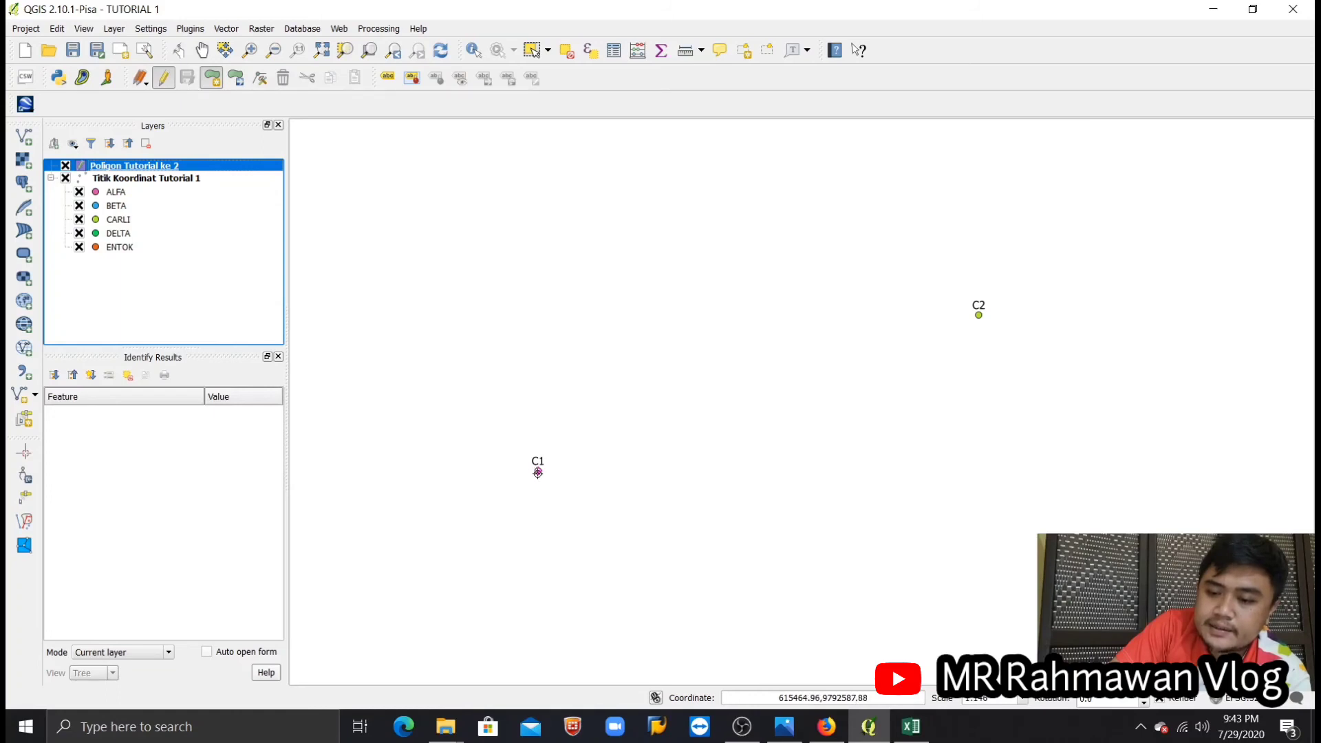
click(537, 472)
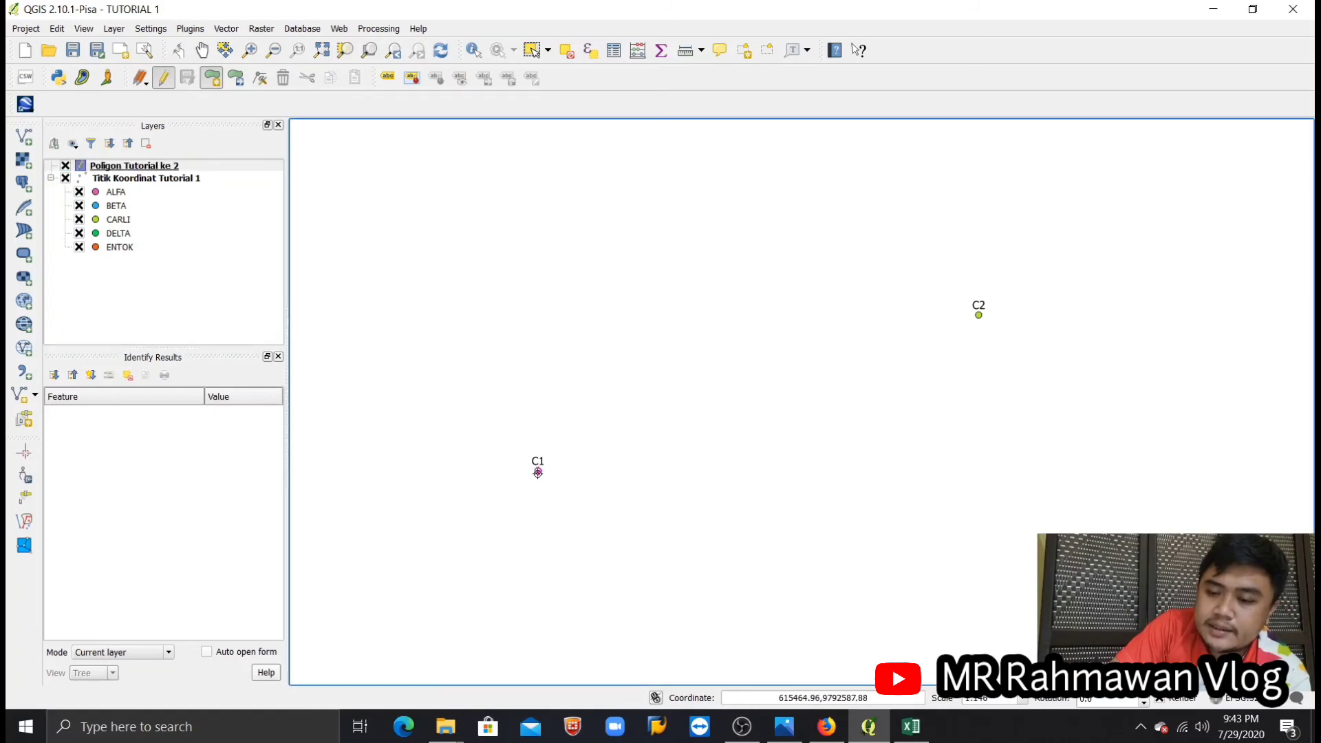
scroll(1008, 339, down, 2)
scroll(1009, 339, up, 1)
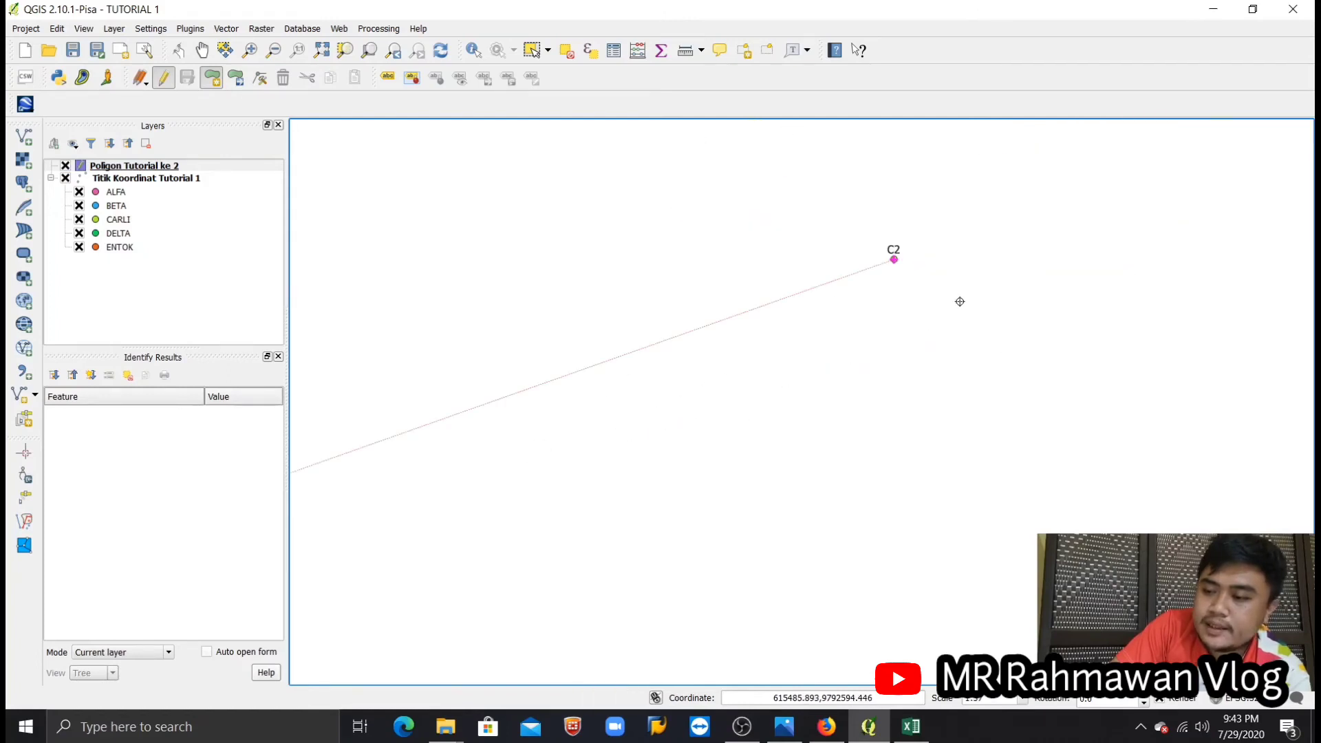
click(894, 260)
Step: Add the polygon's third, fourth and fifth vertices on points C3, C4 and C5
scroll(905, 328, down, 4)
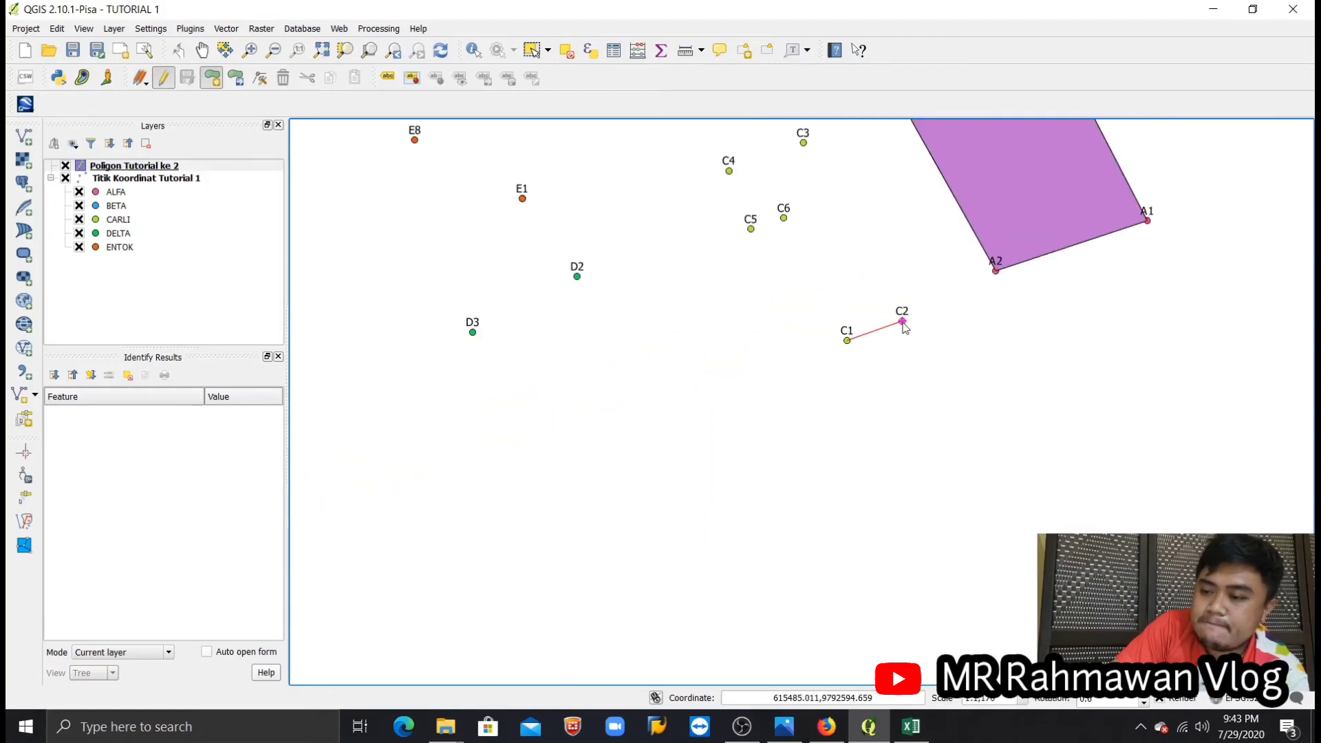
scroll(836, 251, up, 2)
scroll(809, 192, down, 2)
drag(820, 184, 881, 300)
scroll(883, 303, down, 1)
scroll(866, 265, up, 3)
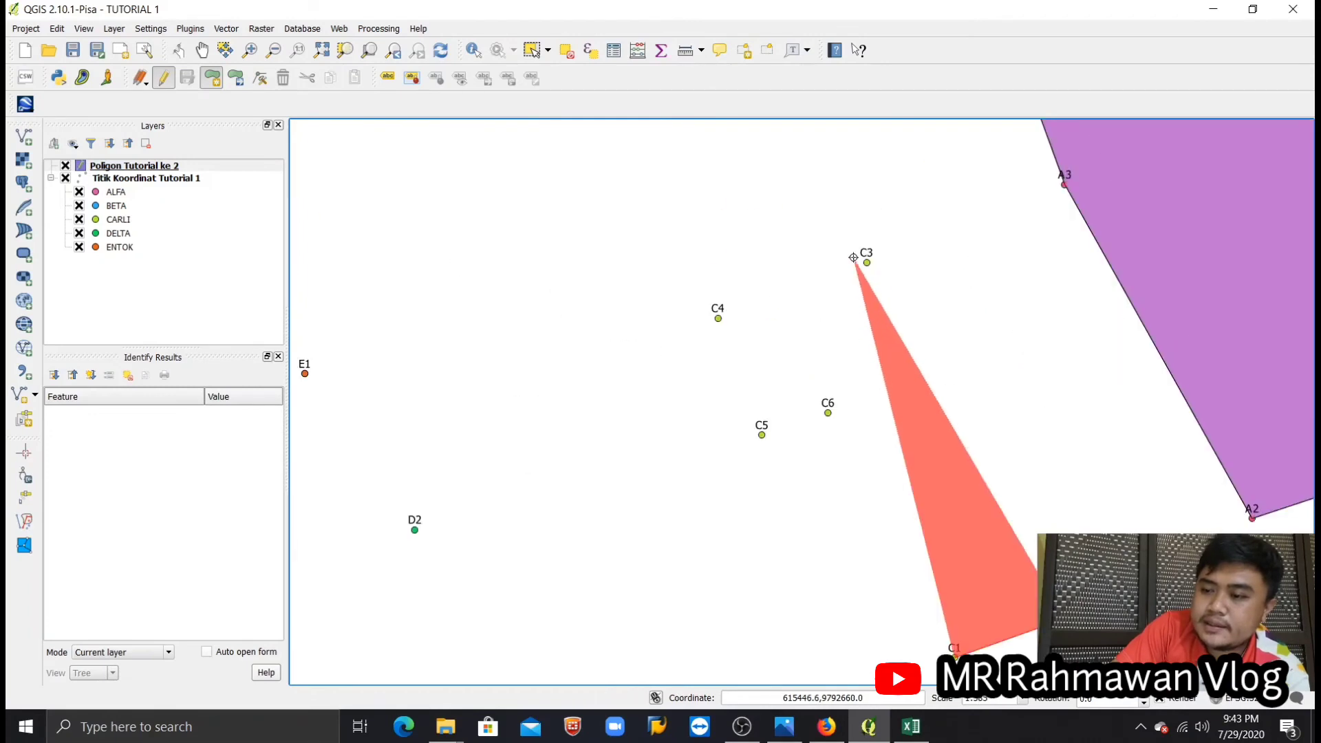
click(868, 265)
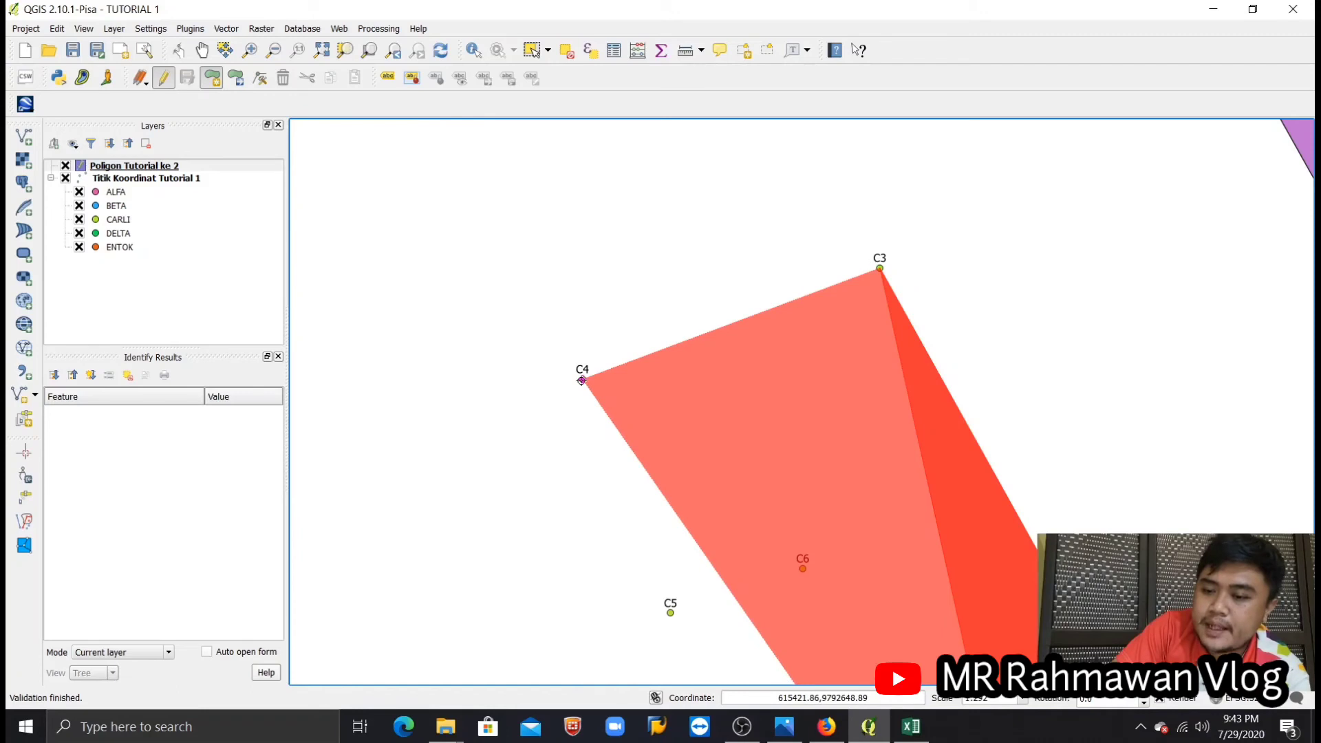
click(582, 380)
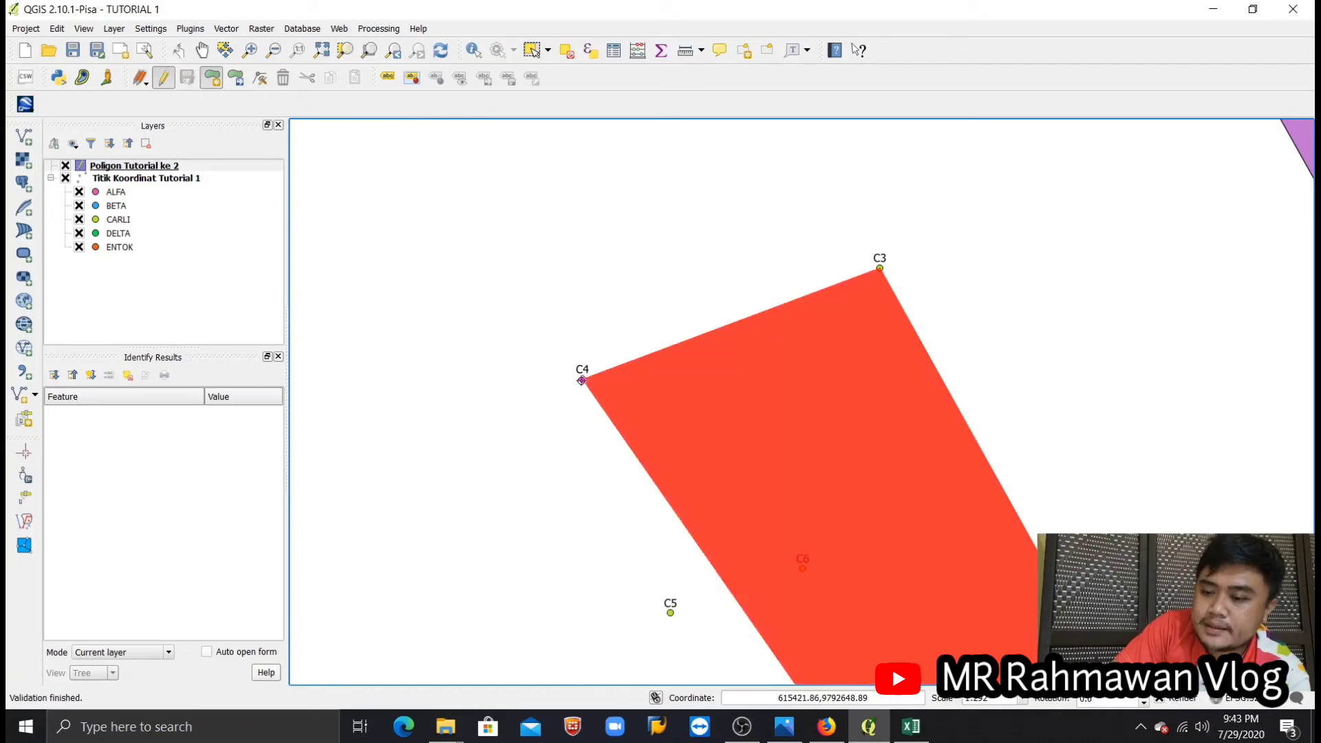
click(659, 612)
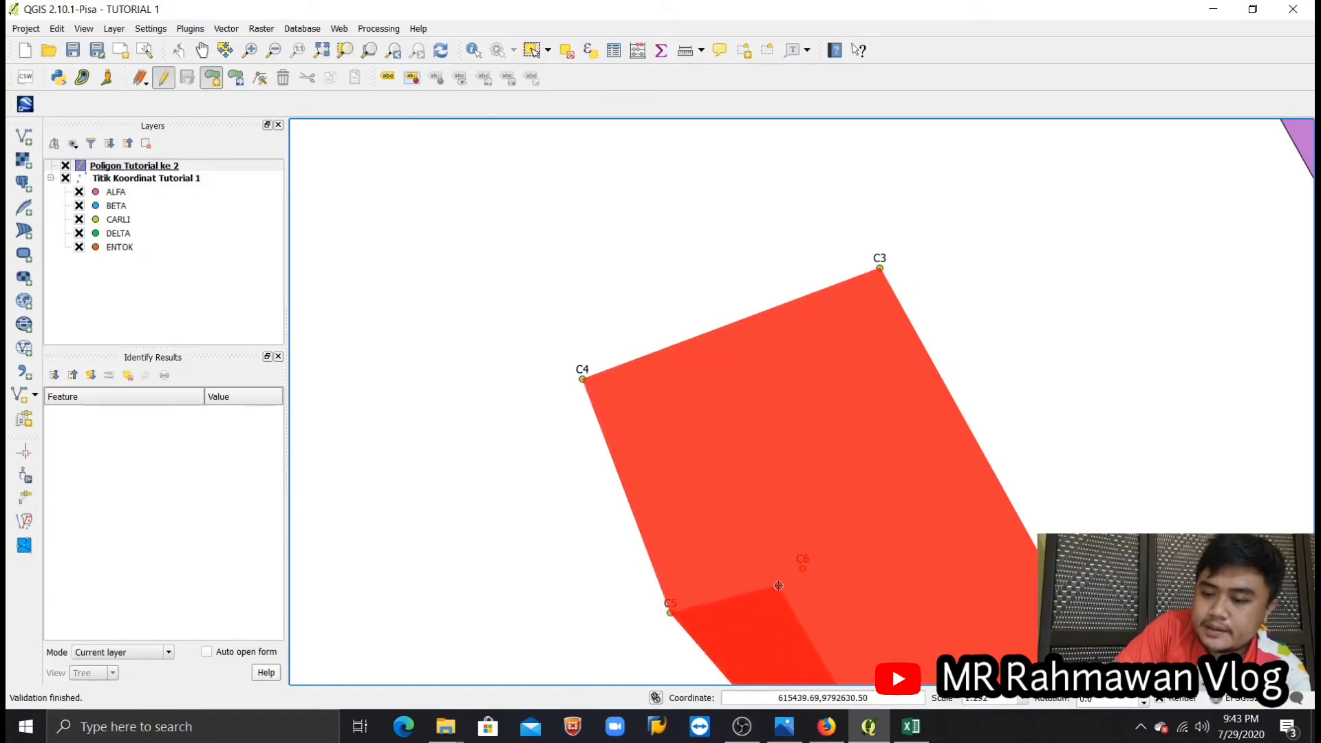
Step: Place the last vertex on C6 and finish the polygon so that its attribute form opens
scroll(793, 574, down, 3)
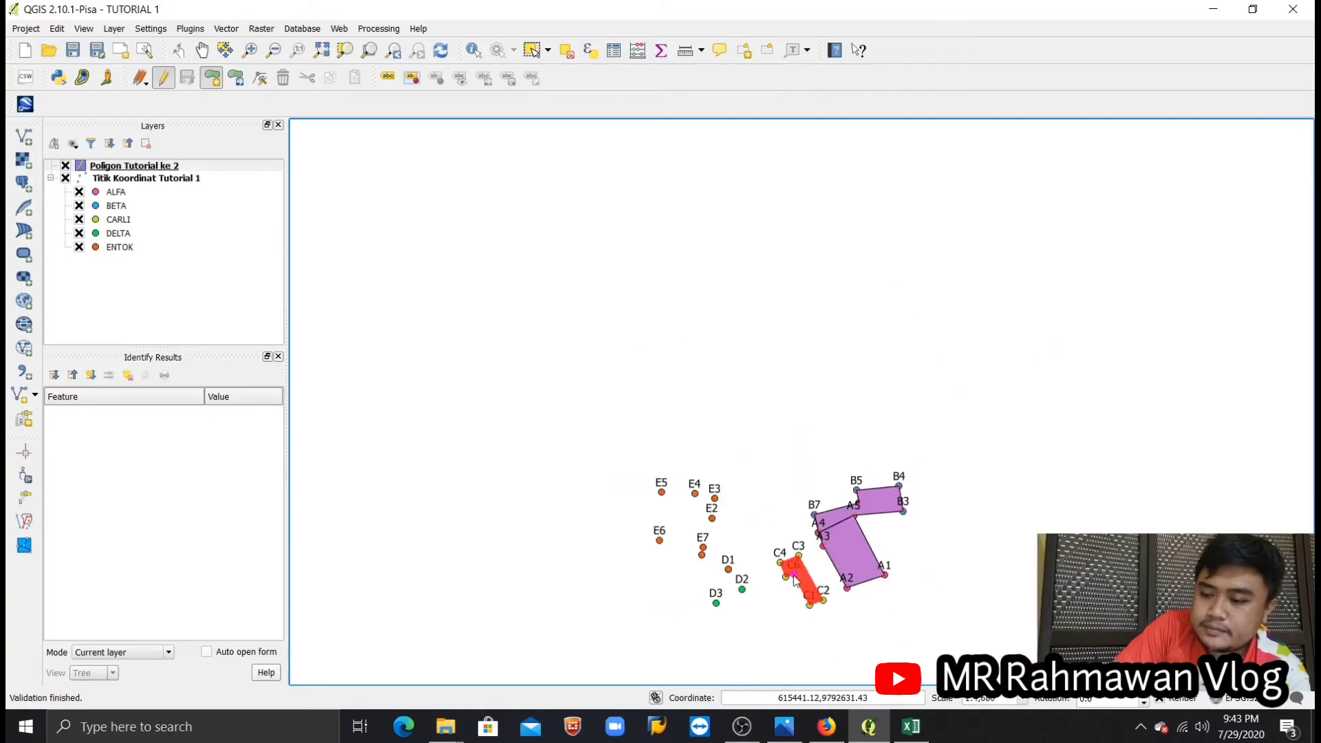
scroll(771, 505, up, 2)
click(765, 498)
right_click(765, 497)
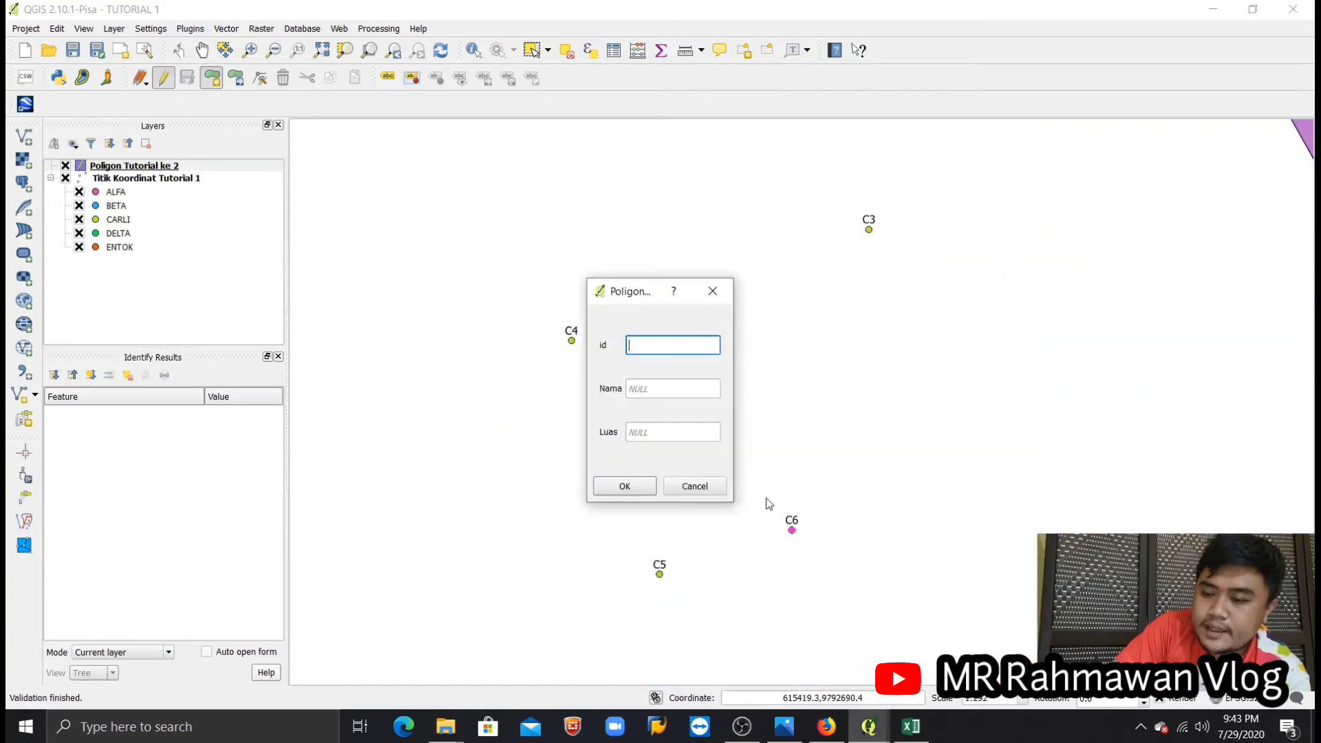
Step: Fill in the new polygon's attributes with id 3 and Nama Carli, leaving Luas empty, and accept the form
click(718, 390)
click(679, 345)
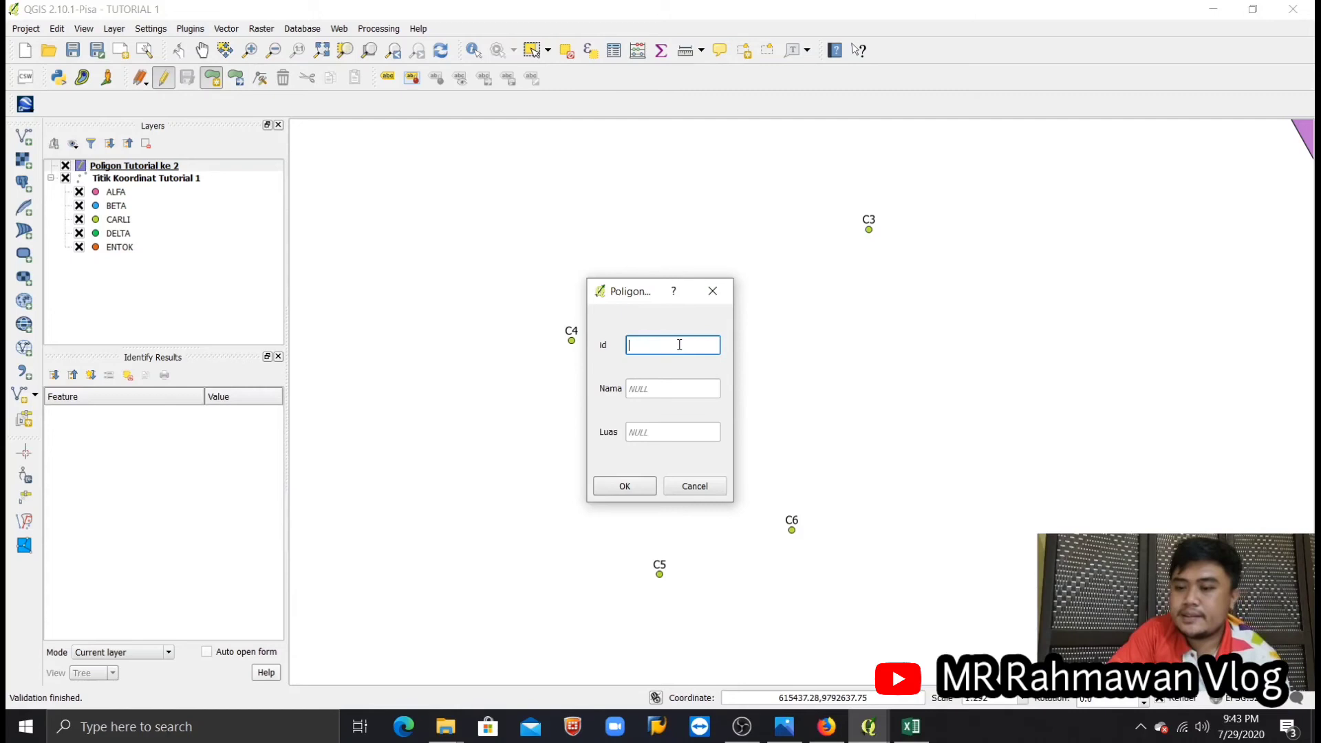
text(3)
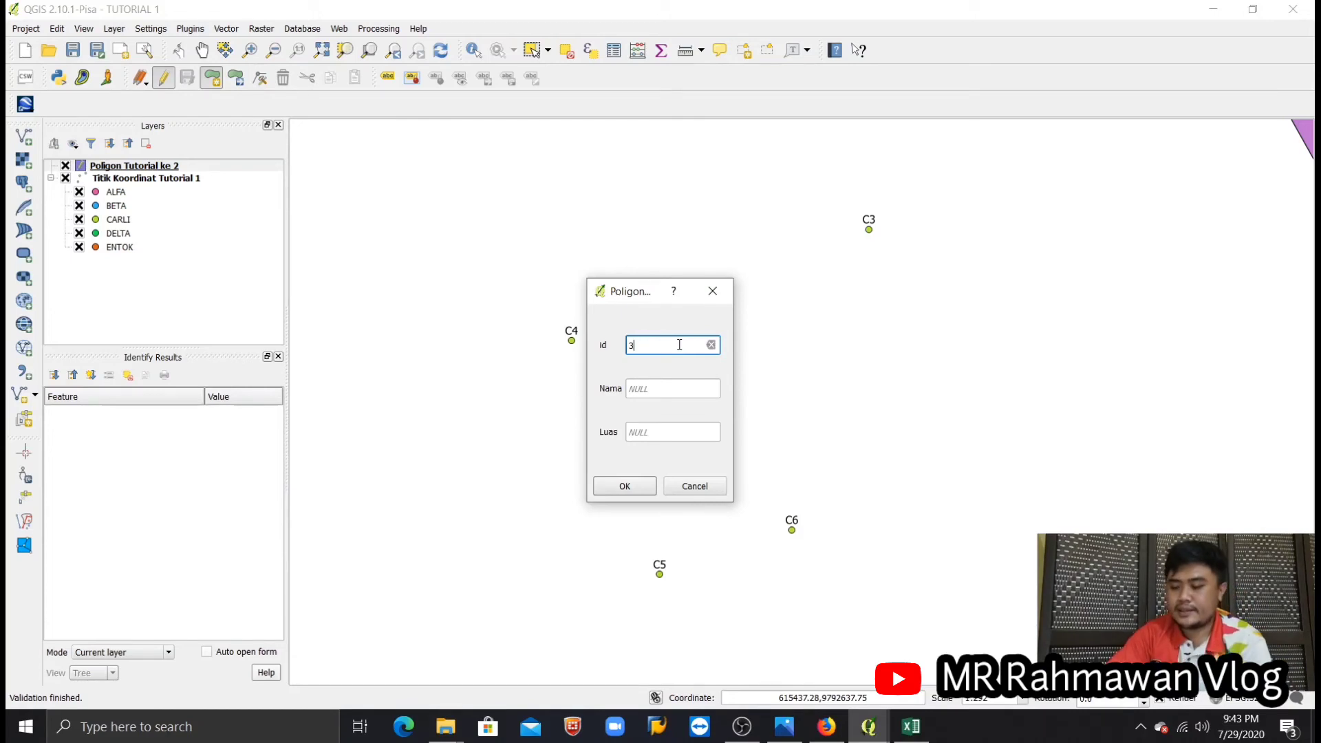
click(715, 386)
text(C)
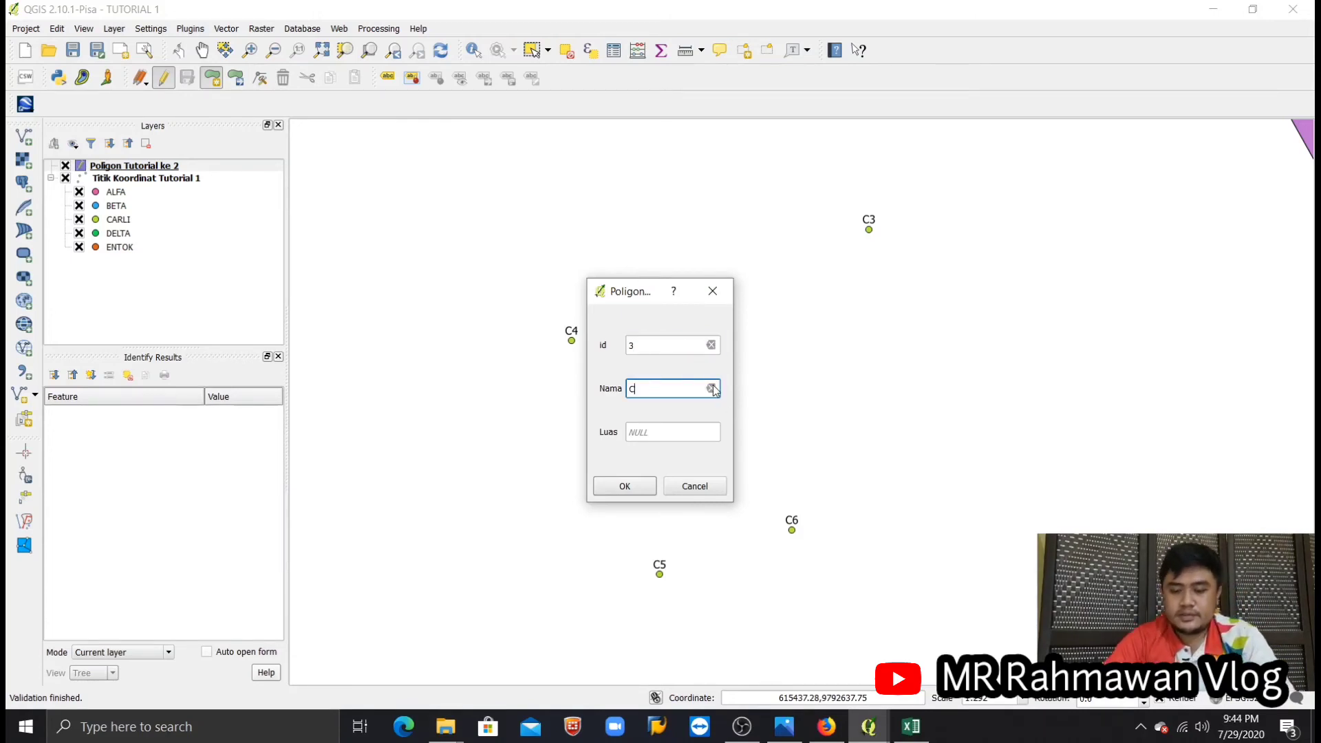
text(arli)
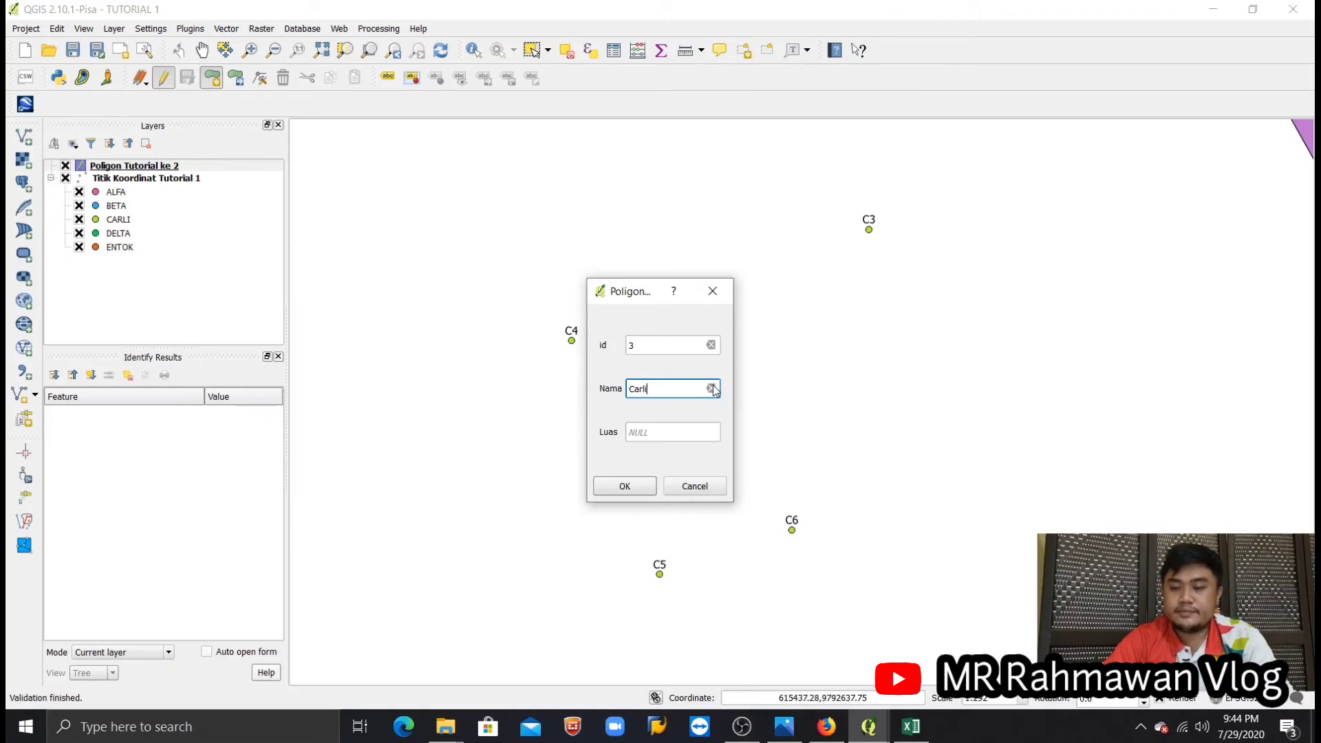
click(609, 486)
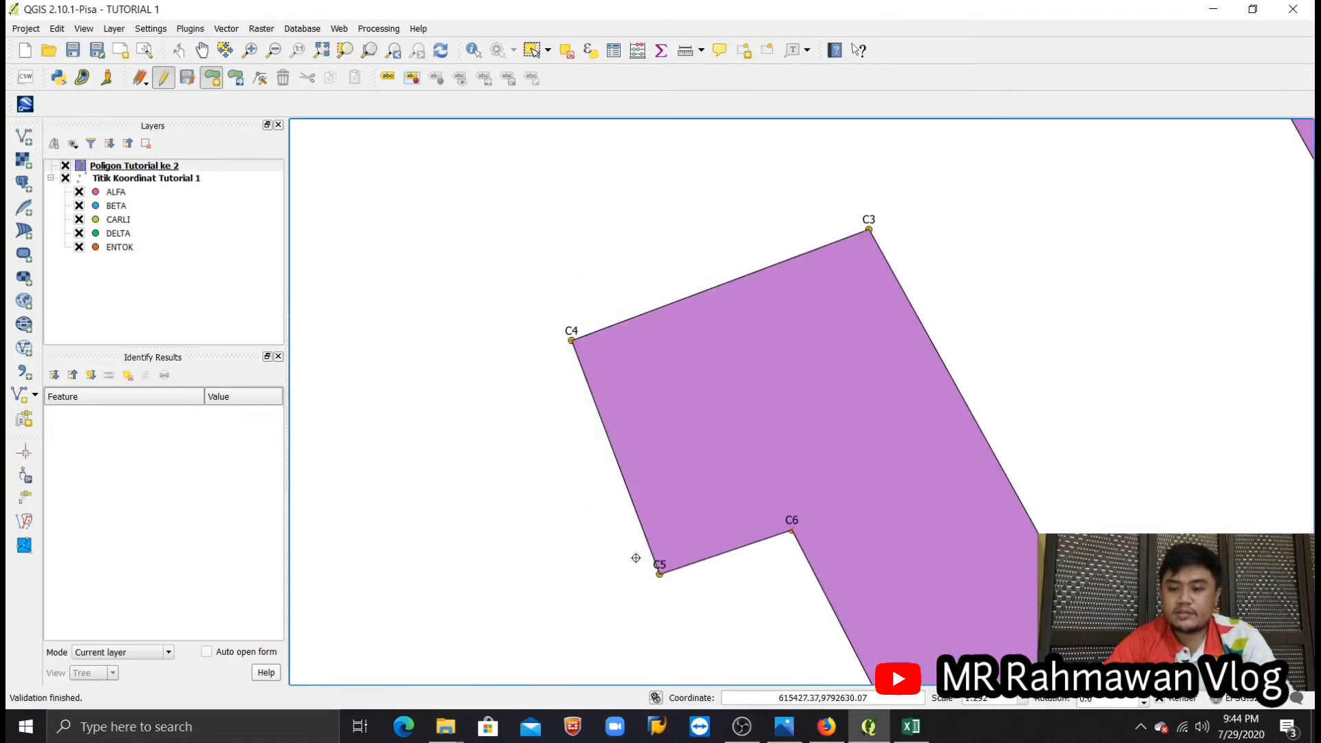
Step: Save the Carli polygon's edits in the Poligon Tutorial ke 2 layer and get ready to add another feature
scroll(725, 486, up, 2)
scroll(731, 490, down, 4)
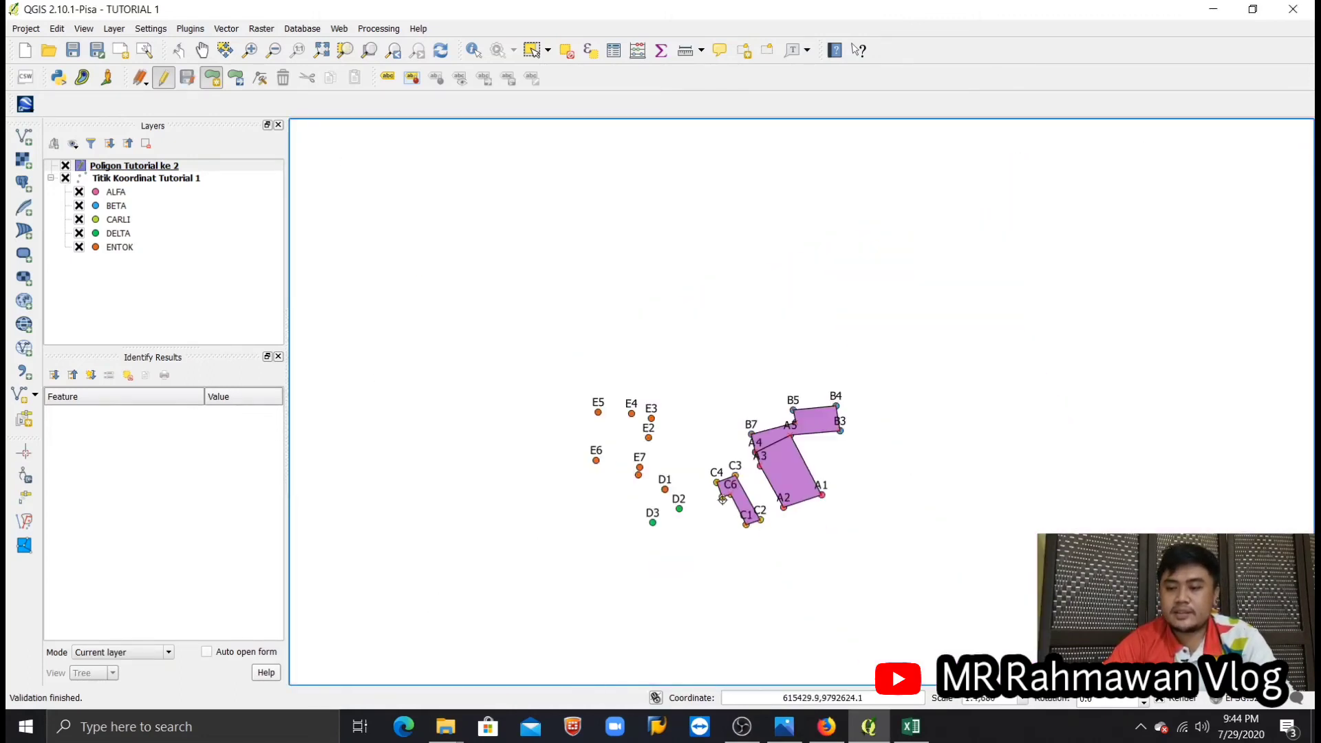
scroll(723, 500, up, 2)
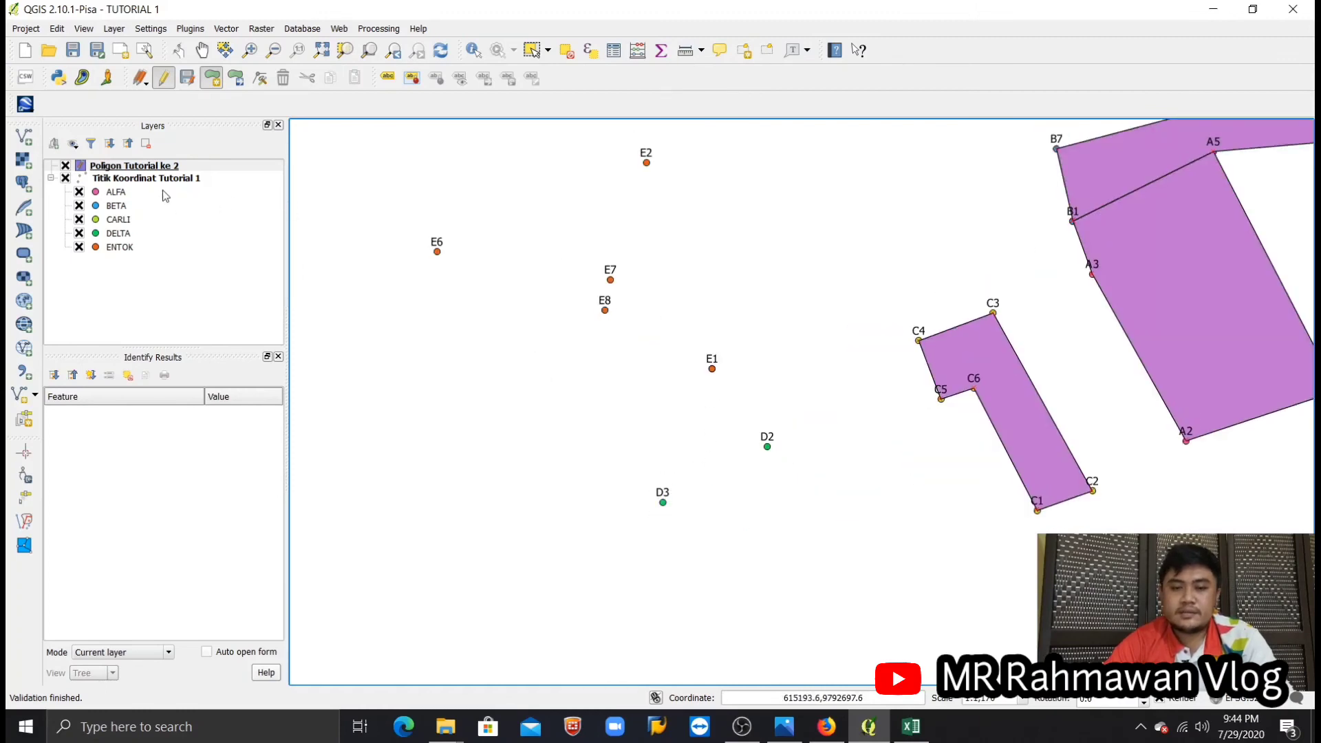
click(165, 166)
click(214, 86)
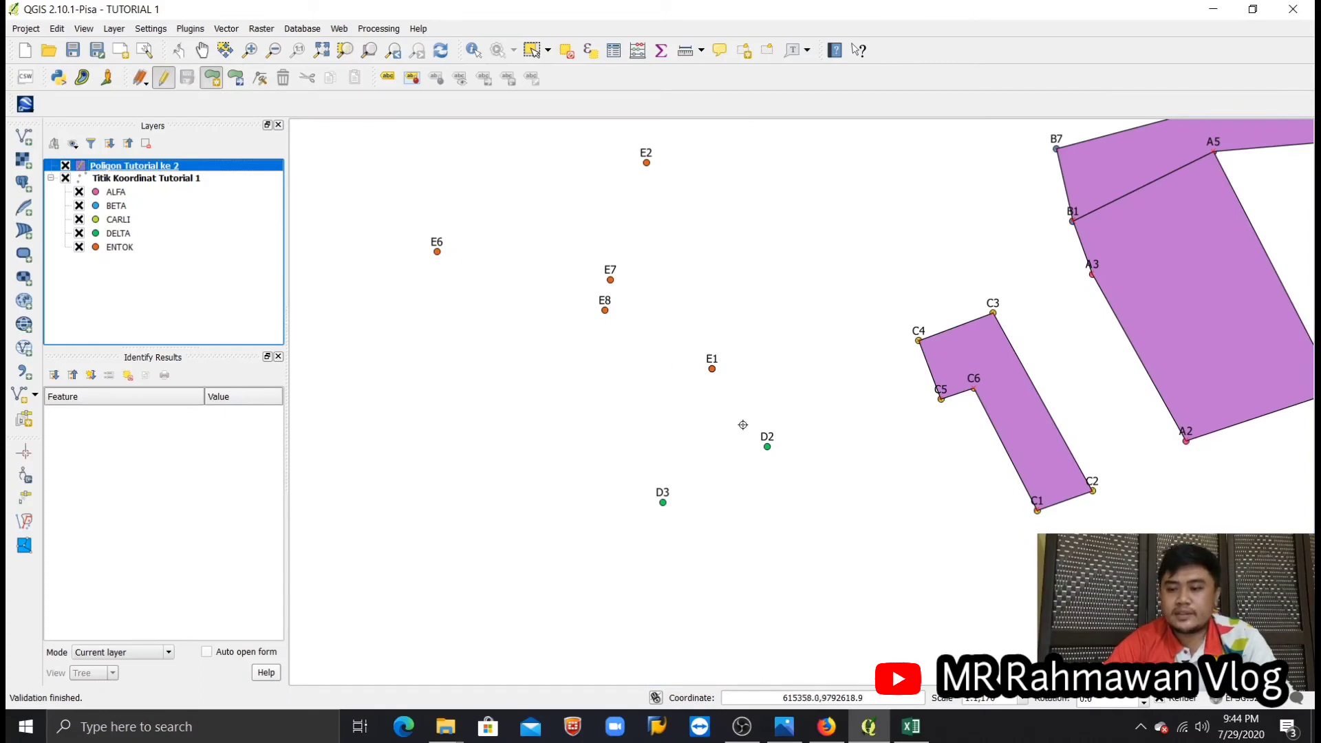
Step: Draw a triangular polygon snapped to points D1, D2 and D3, and finish it so that its attribute form opens
scroll(718, 380, down, 1)
scroll(717, 379, up, 1)
scroll(719, 380, down, 1)
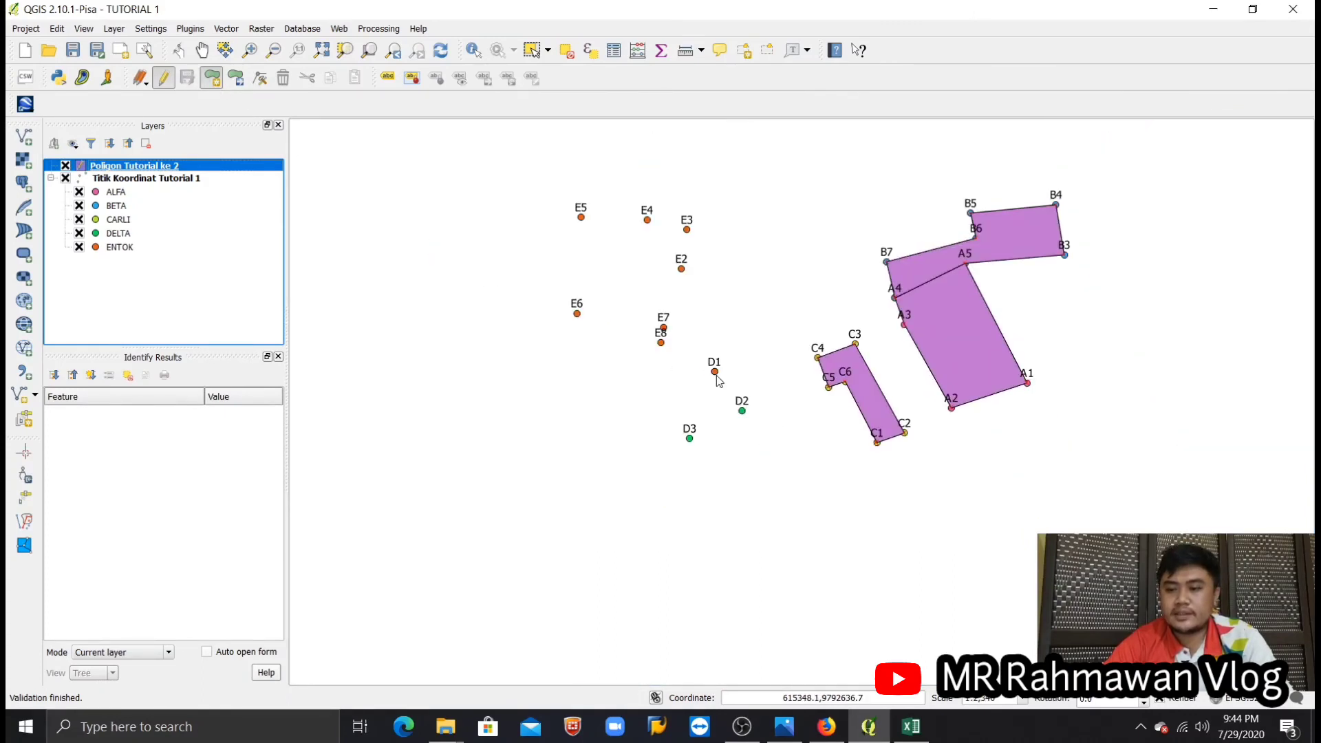
click(714, 372)
scroll(719, 382, down, 2)
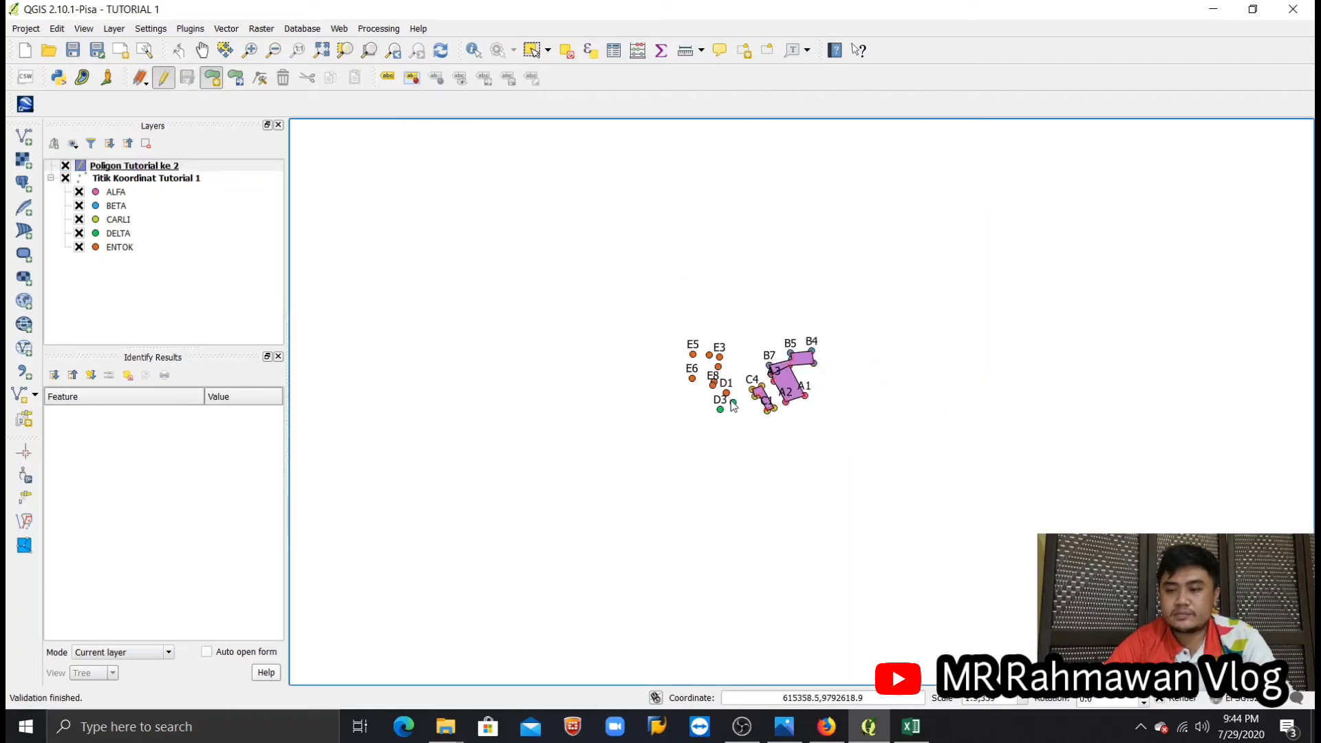
scroll(735, 402, up, 4)
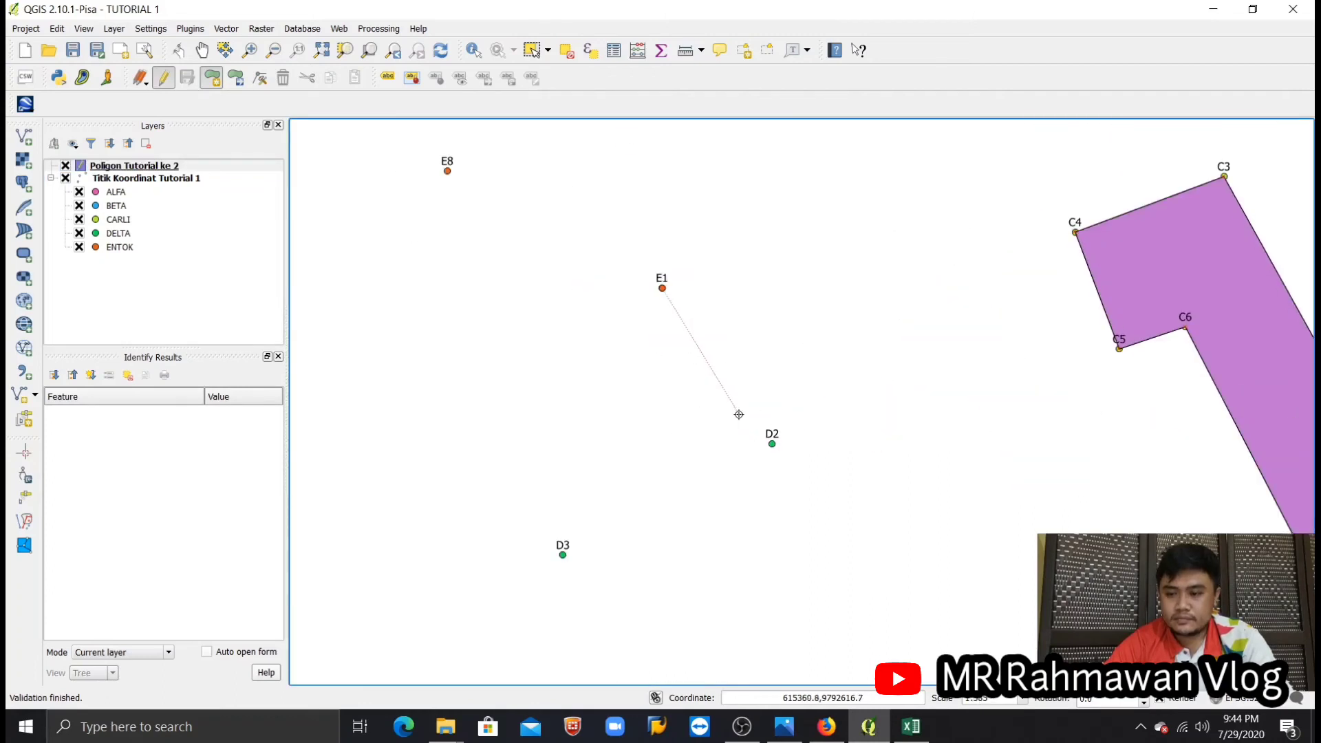
click(770, 442)
click(569, 557)
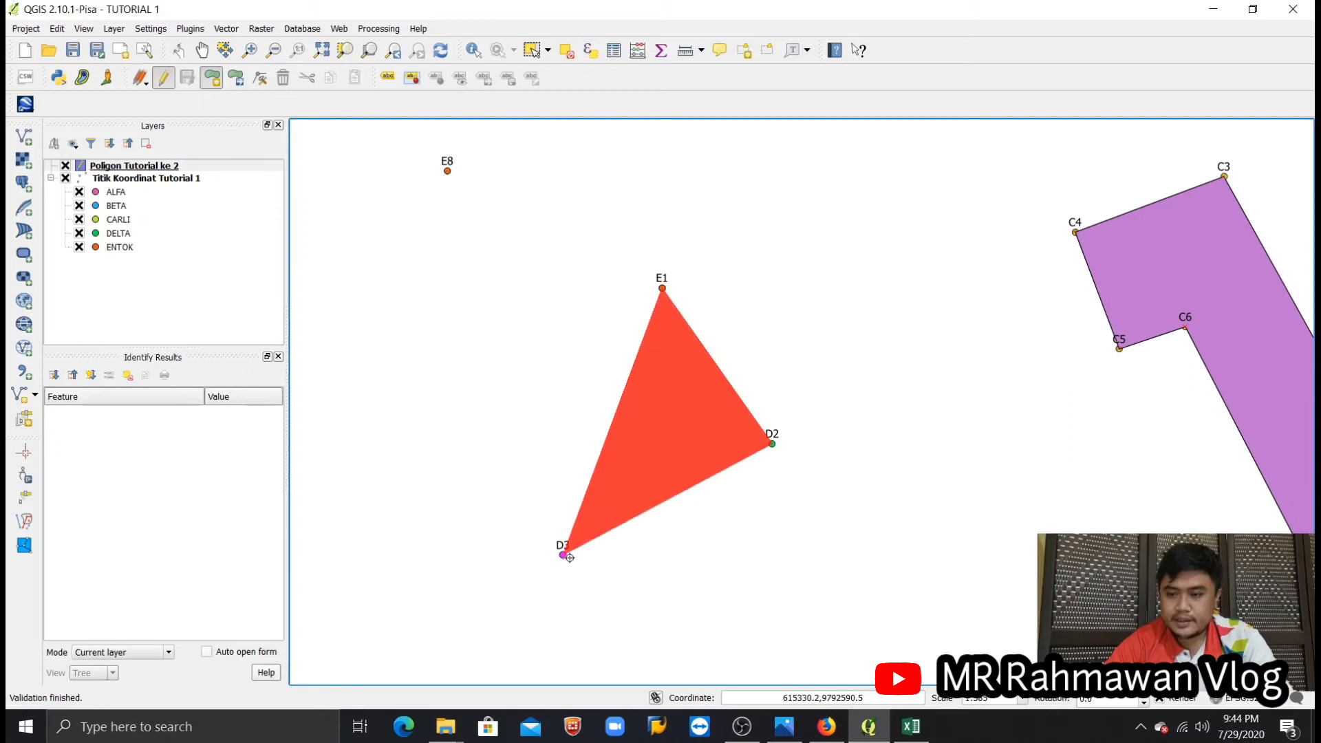
right_click(568, 557)
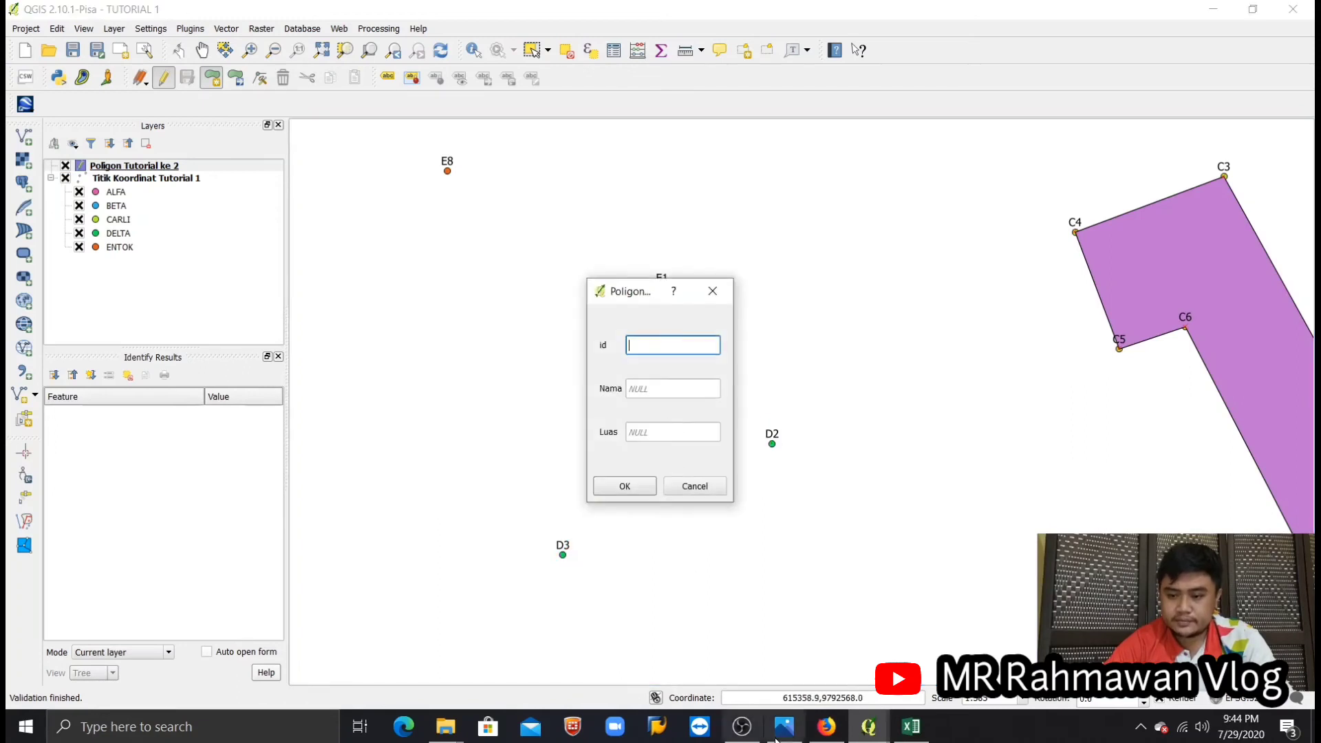
Step: Check the D points' parcel name in the Koordinat Excel sheet and accept the triangle's attributes with id 4 and Nama Delta
click(902, 727)
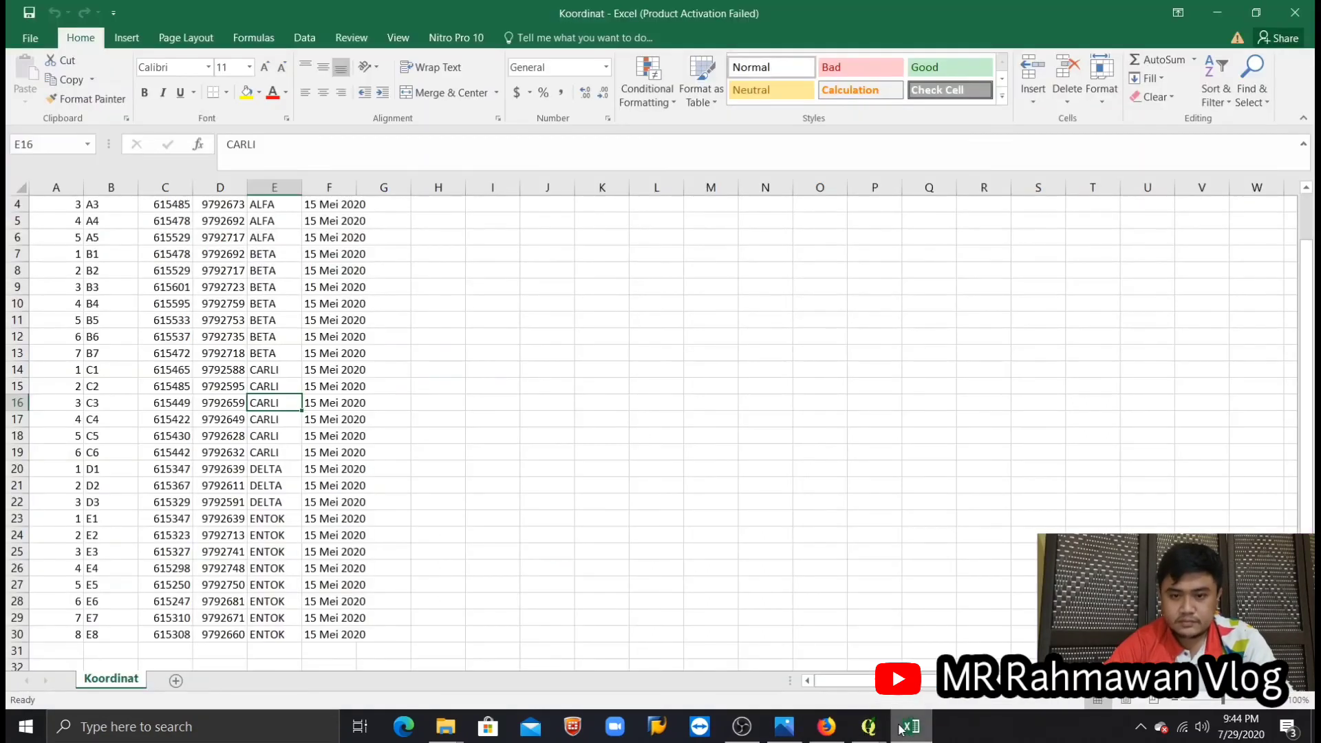
click(903, 727)
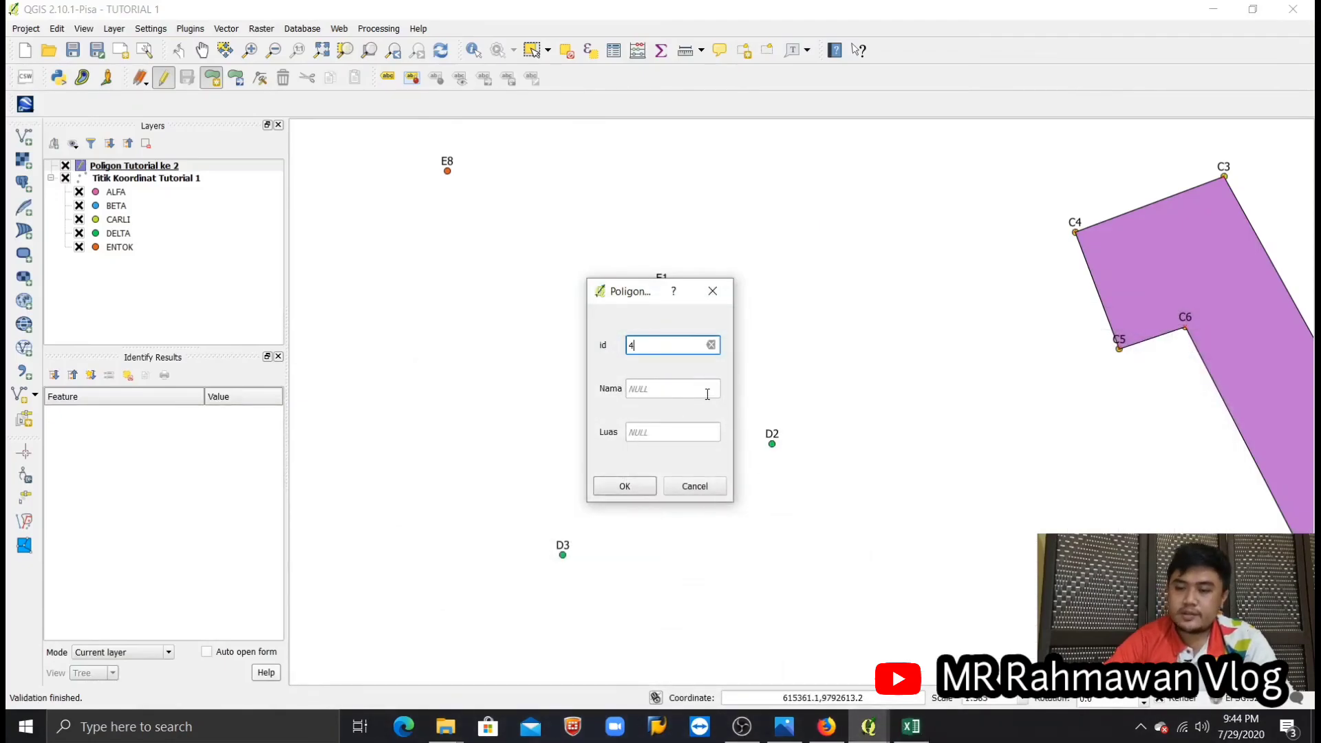
click(672, 389)
text(Delta)
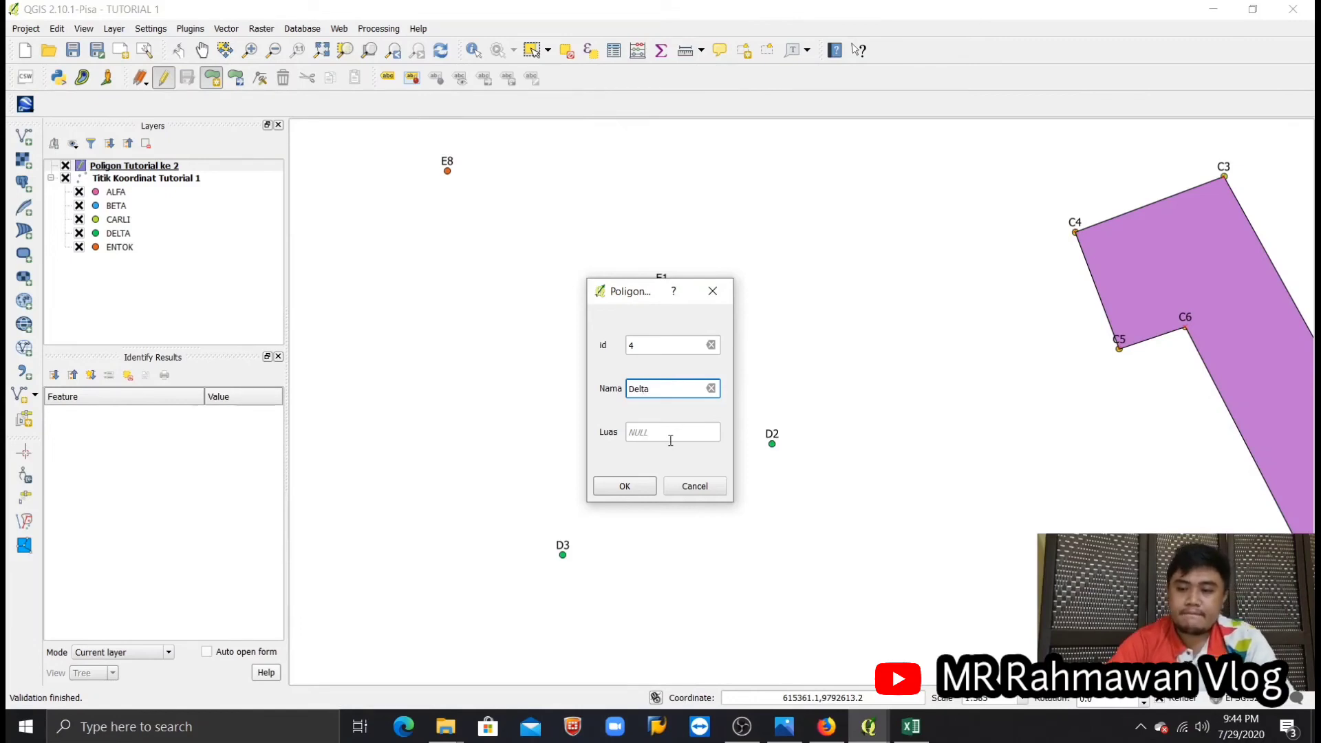
click(617, 486)
Step: Save the Delta polygon's edits in the Poligon Tutorial ke 2 layer
scroll(652, 515, up, 1)
scroll(654, 517, down, 3)
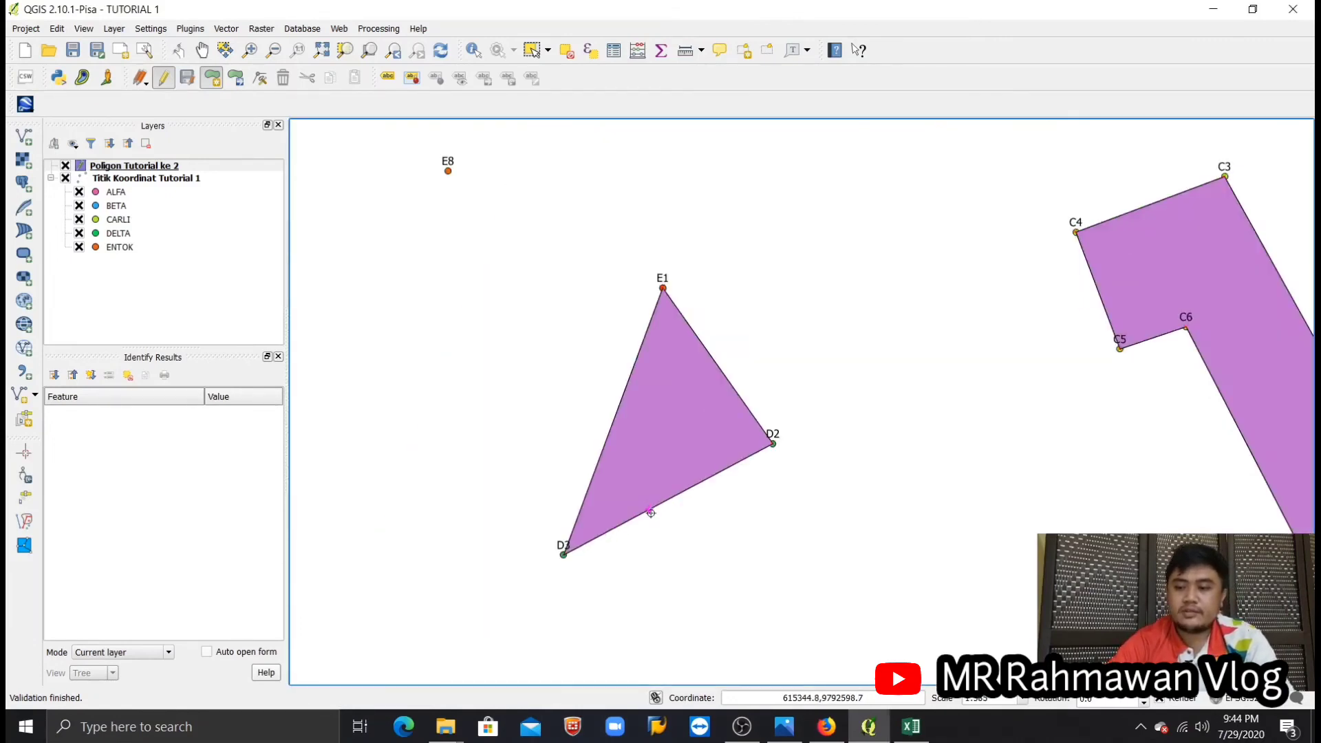
scroll(627, 451, up, 1)
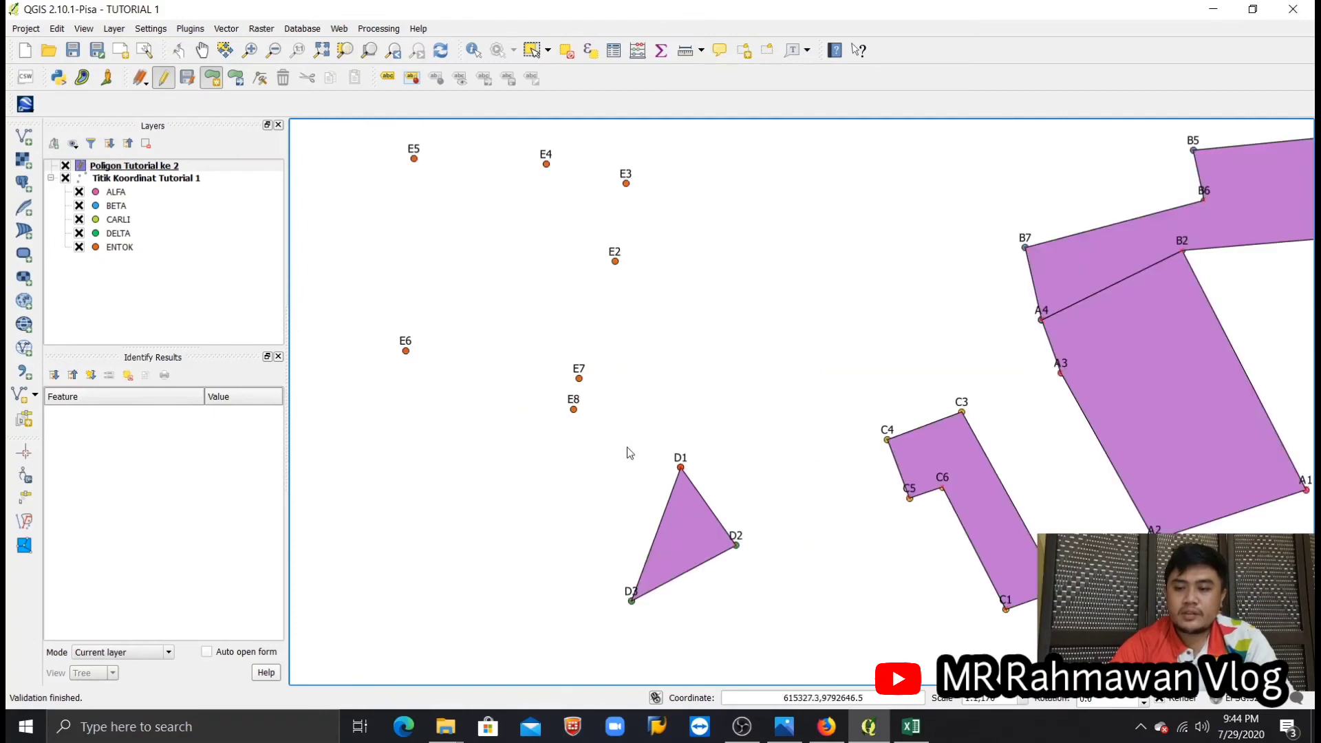
click(142, 170)
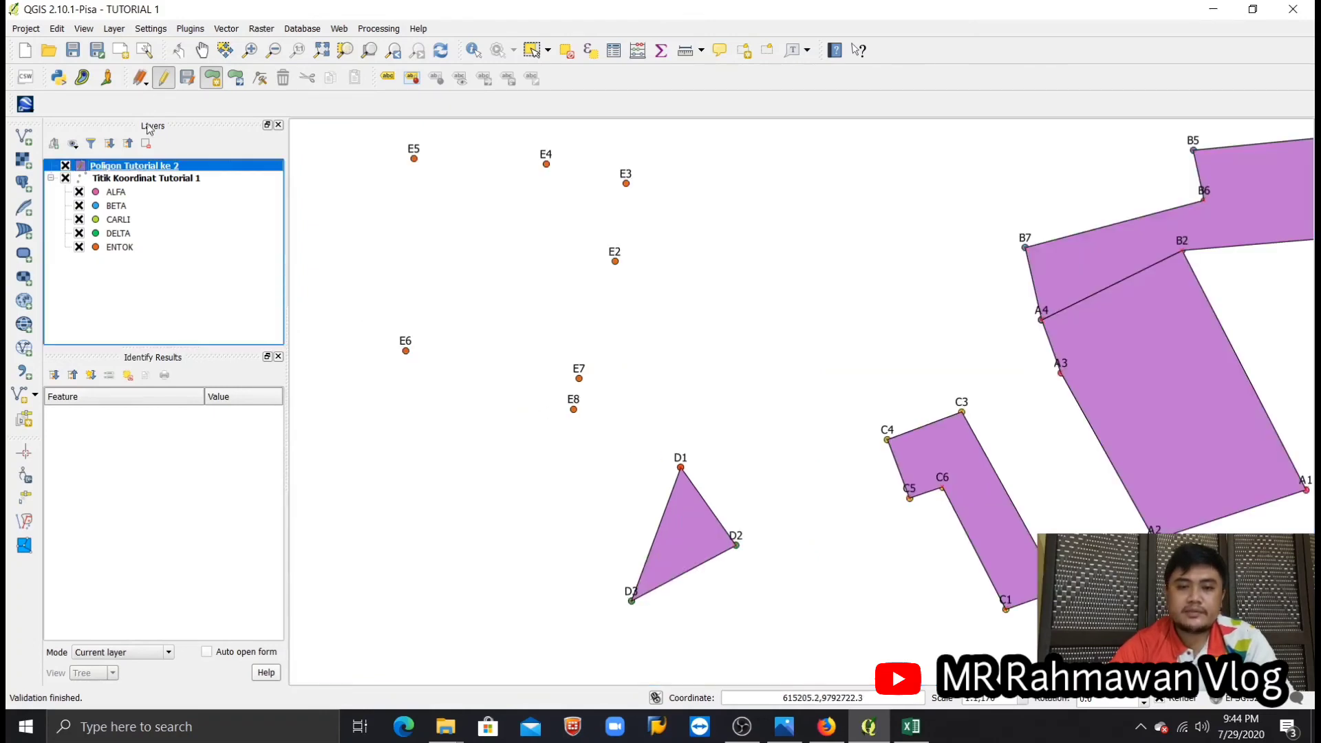
click(188, 77)
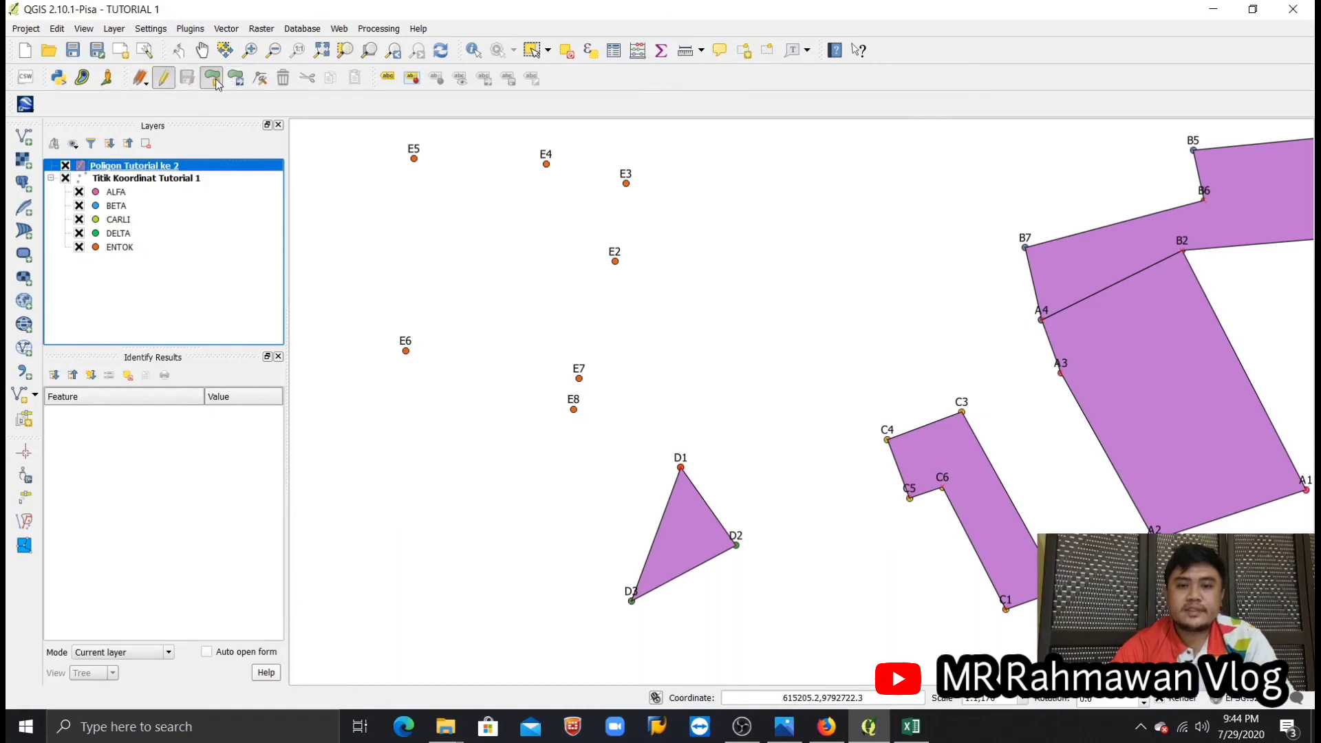
Step: Start a new polygon with its first vertex on the shared D1/E1 point and its second on E2
click(212, 78)
scroll(716, 437, down, 1)
scroll(691, 458, up, 2)
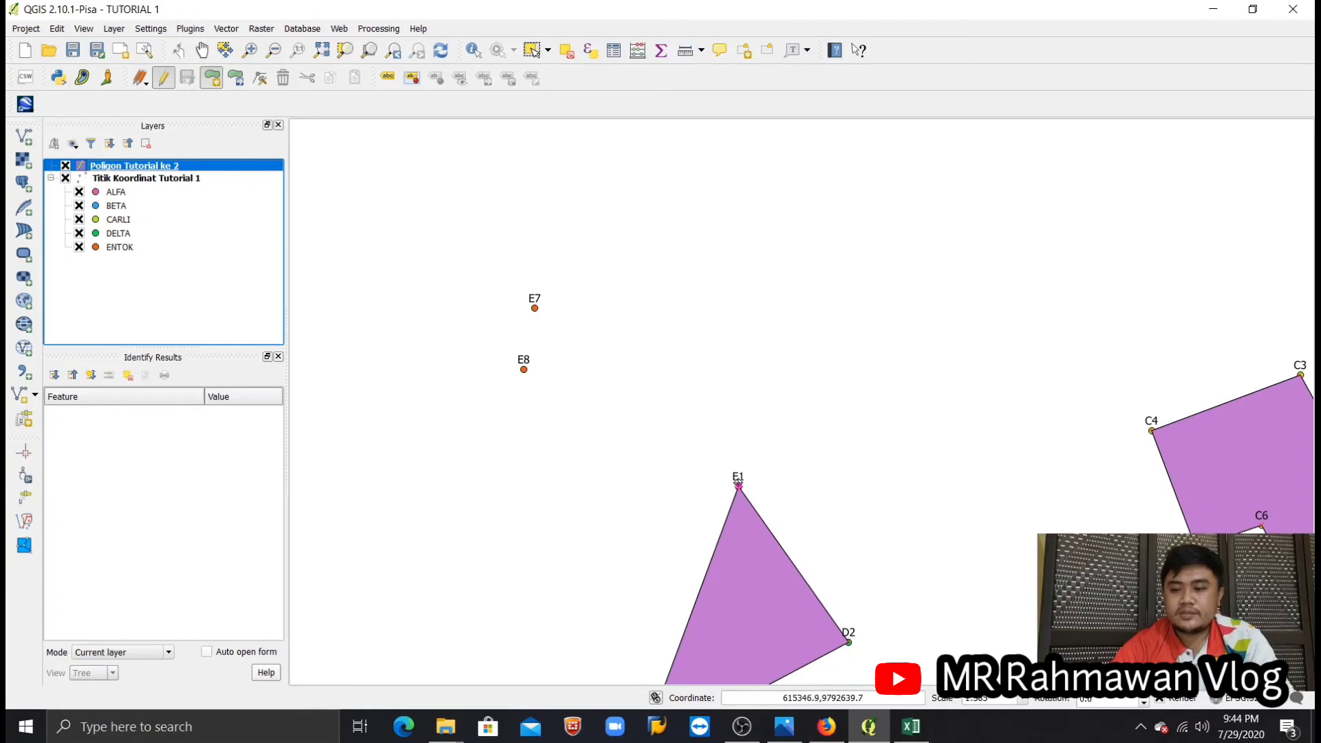
scroll(737, 481, up, 1)
scroll(733, 475, down, 3)
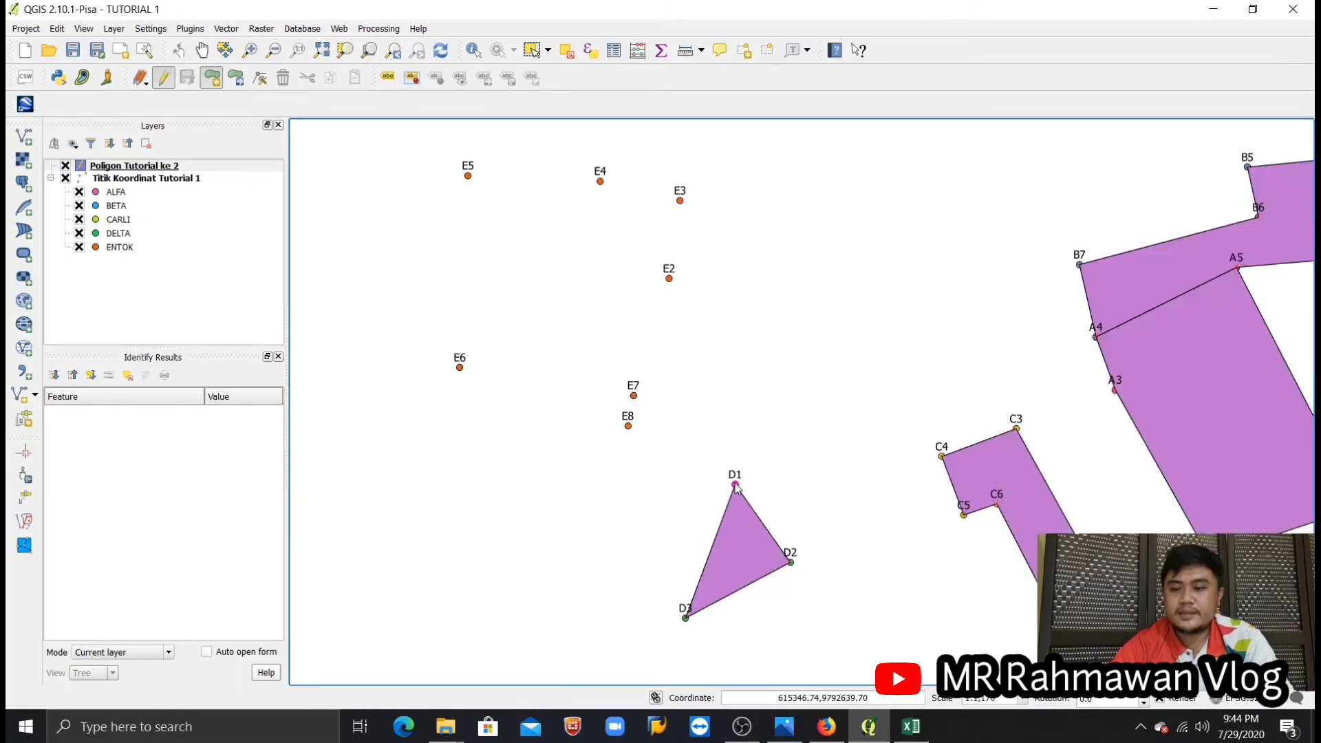
click(730, 473)
scroll(731, 473, up, 2)
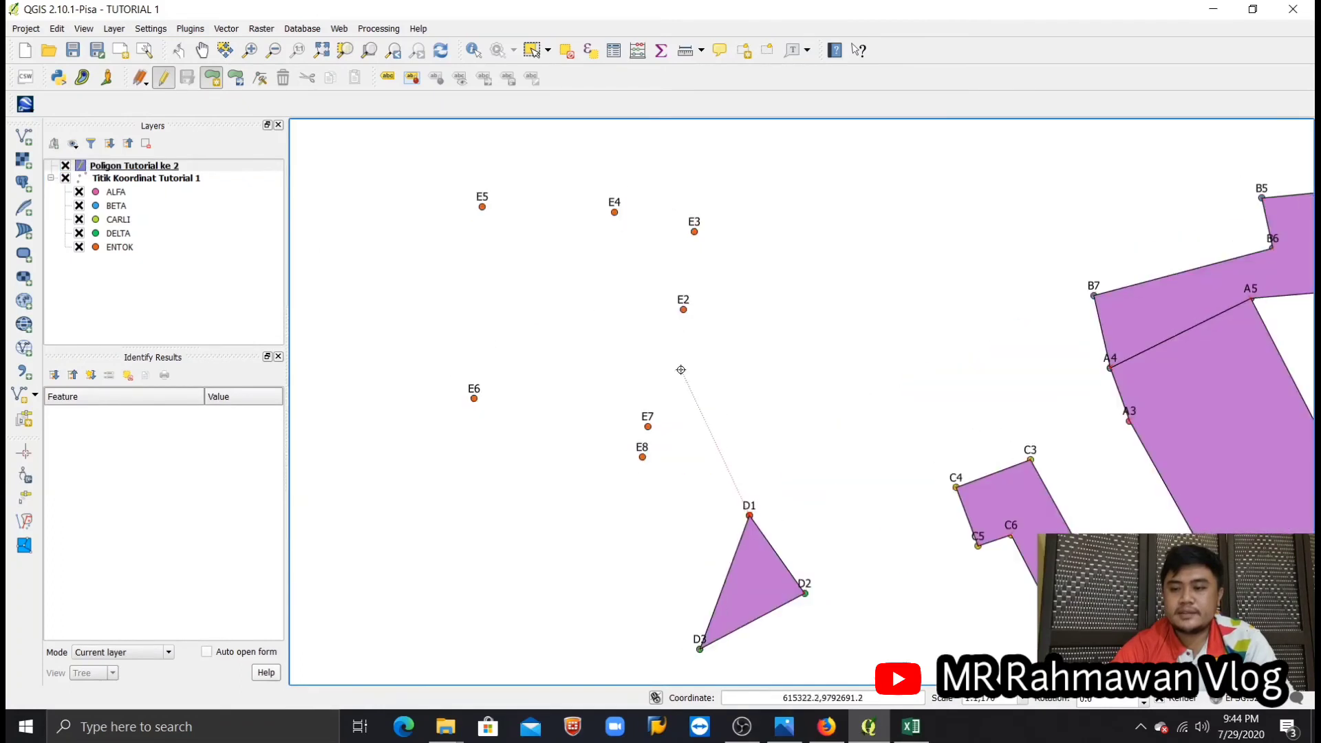
click(684, 311)
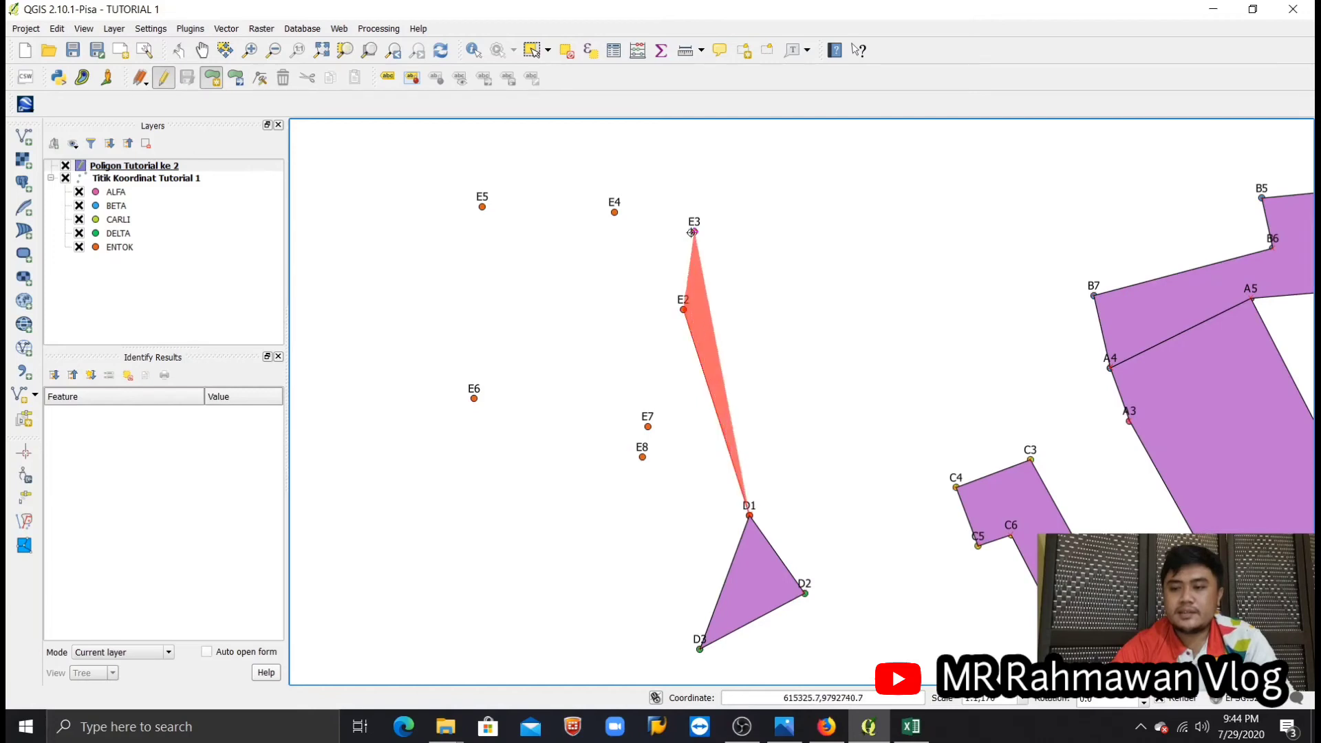
Step: Add the polygon's next four vertices on points E3, E4, E5 and E6
click(693, 232)
click(614, 212)
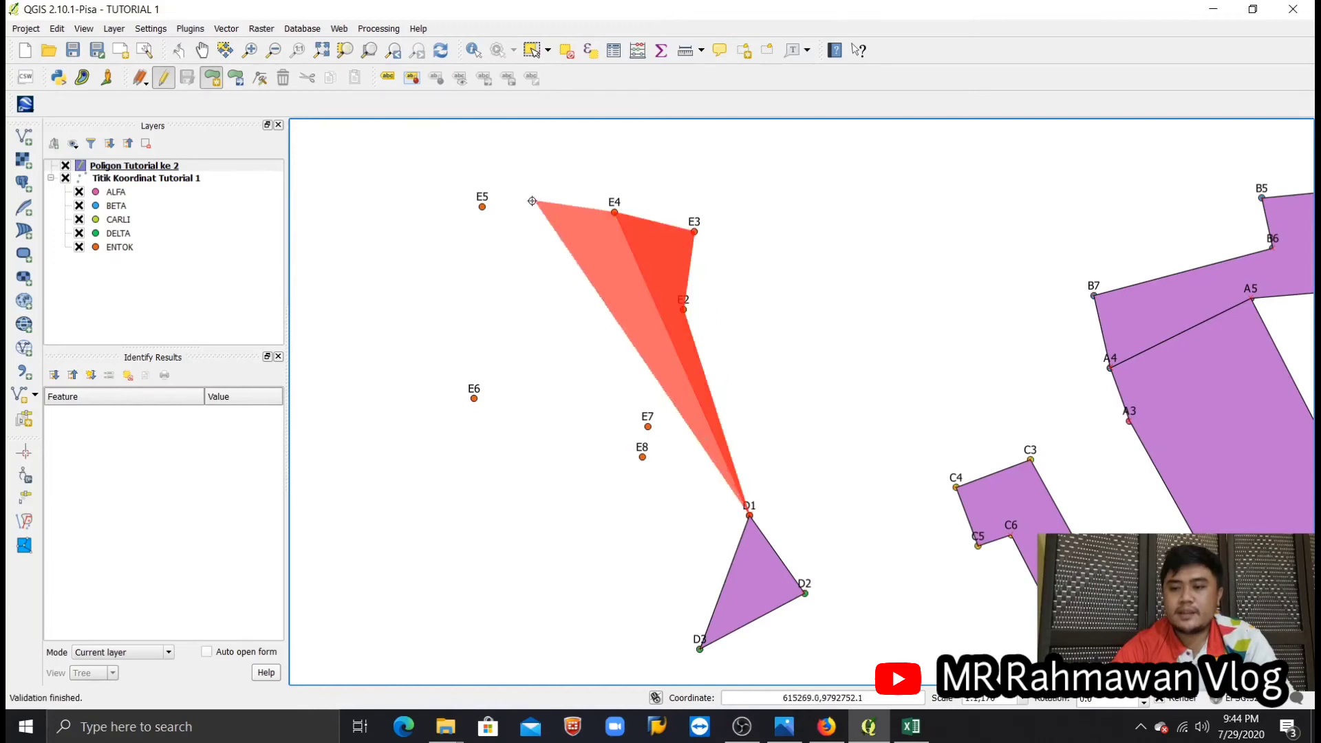
click(482, 206)
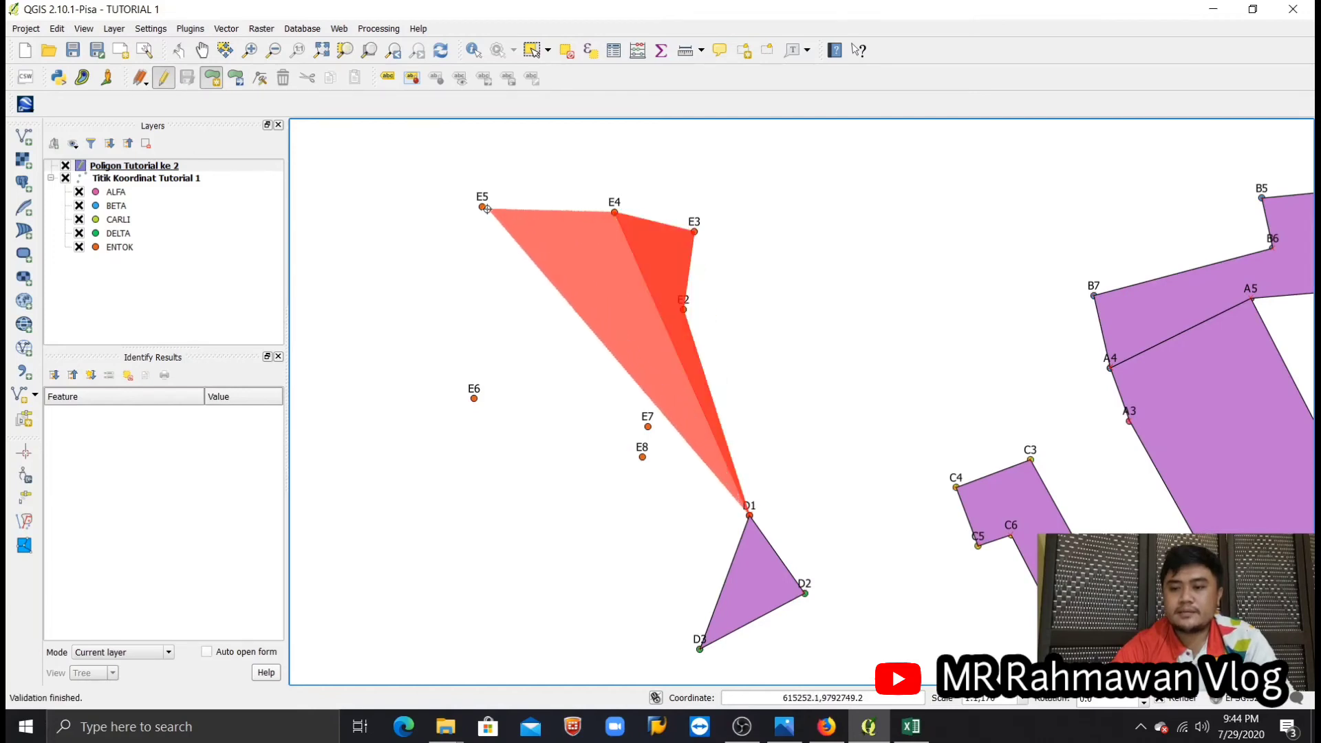
click(474, 396)
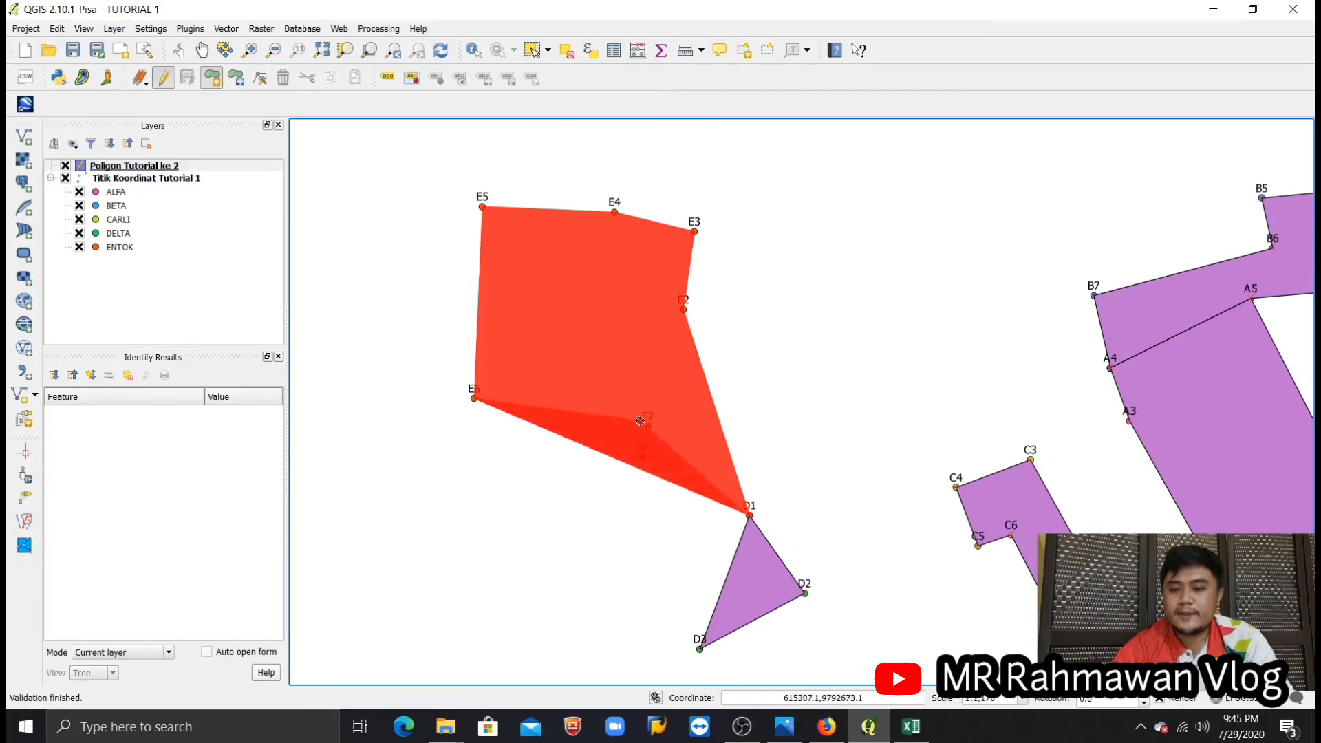
Step: Snap the last two vertices to E7 and E8 and finish the polygon so that its attribute form opens
scroll(643, 423, down, 3)
scroll(650, 428, up, 6)
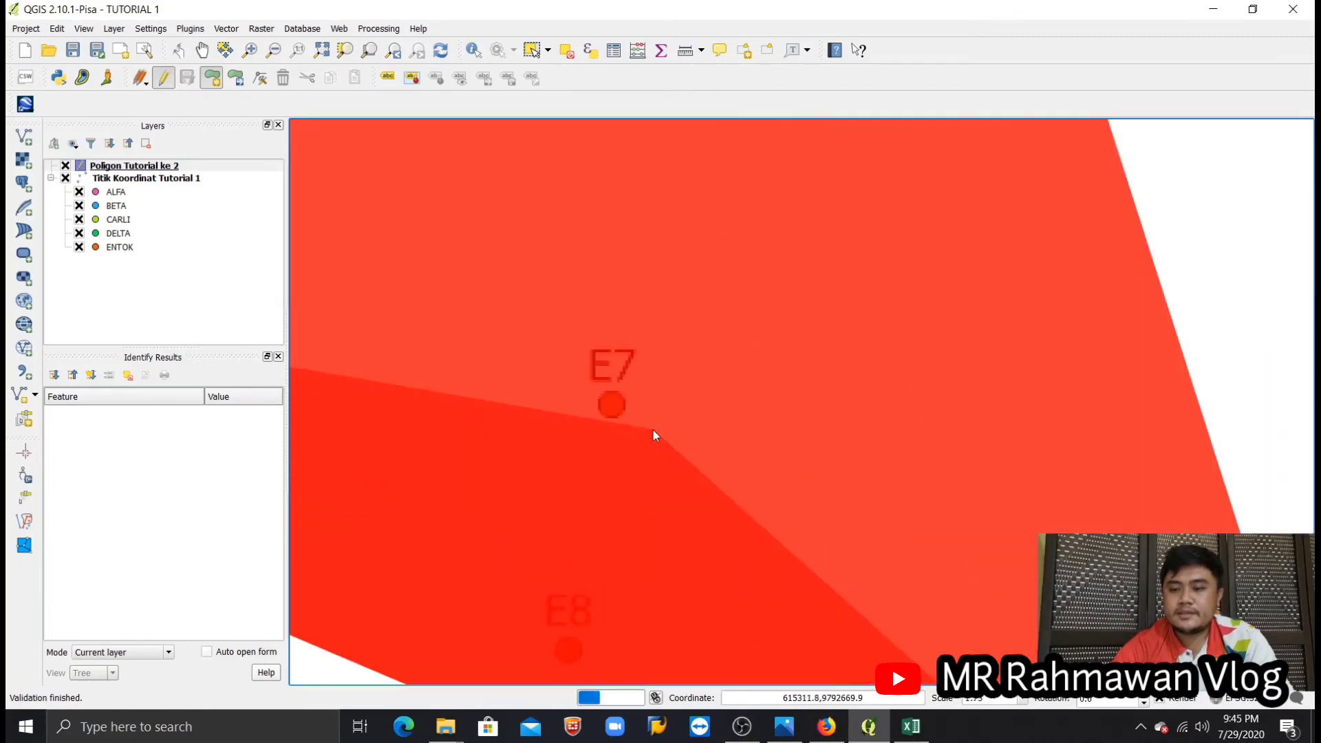
click(611, 405)
scroll(611, 405, down, 3)
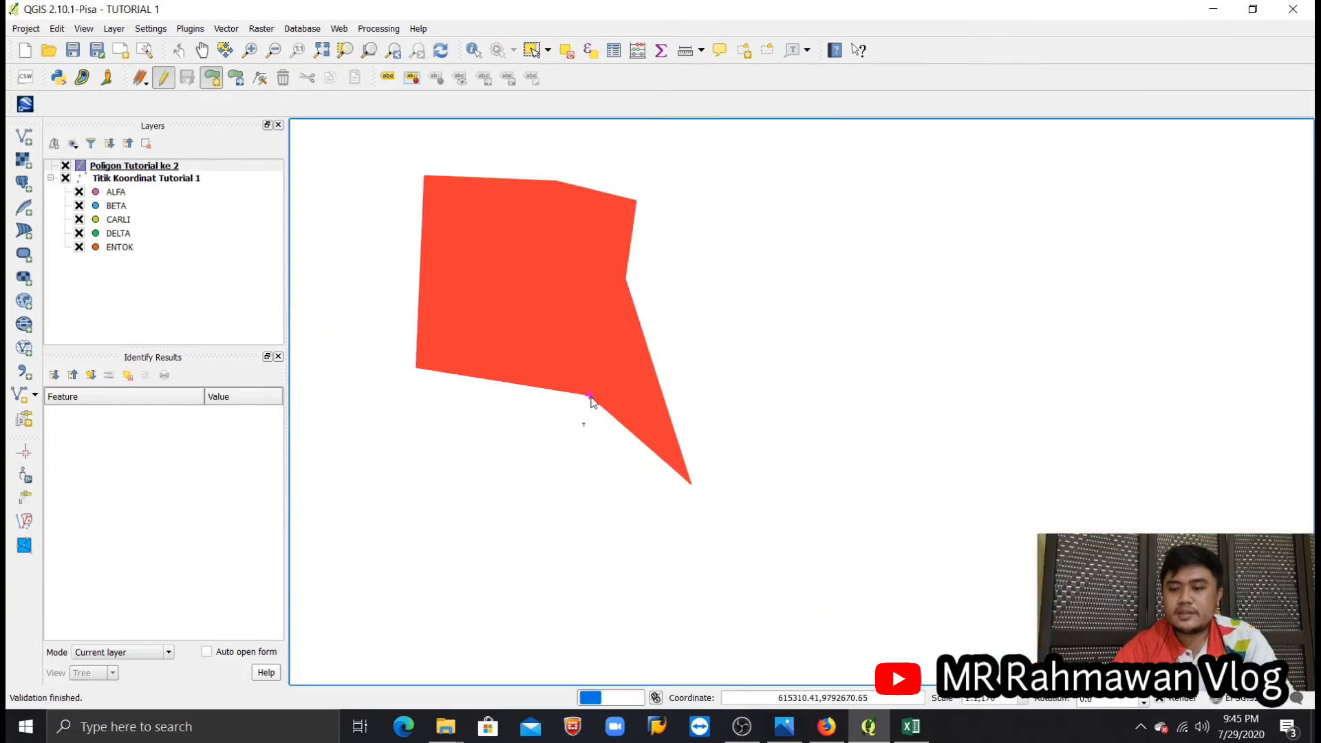
scroll(592, 400, down, 3)
scroll(561, 459, up, 6)
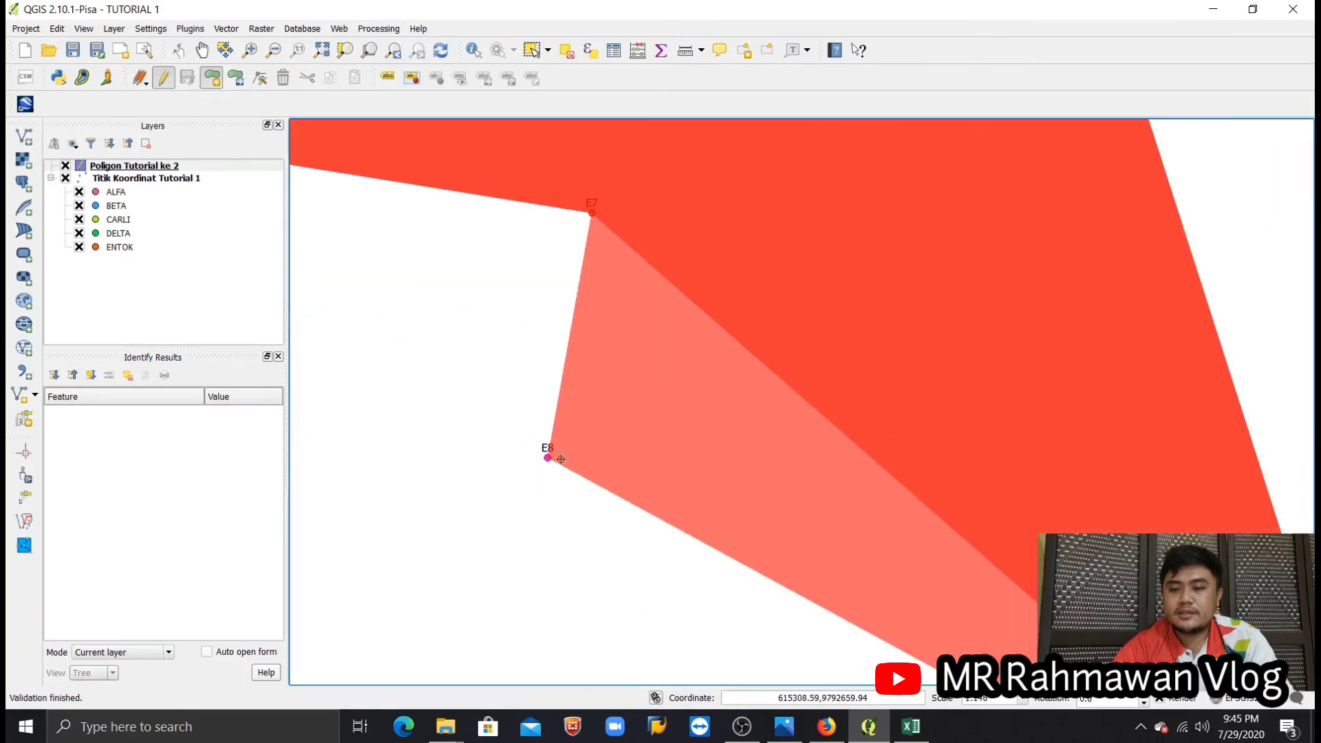
click(561, 459)
scroll(561, 459, down, 6)
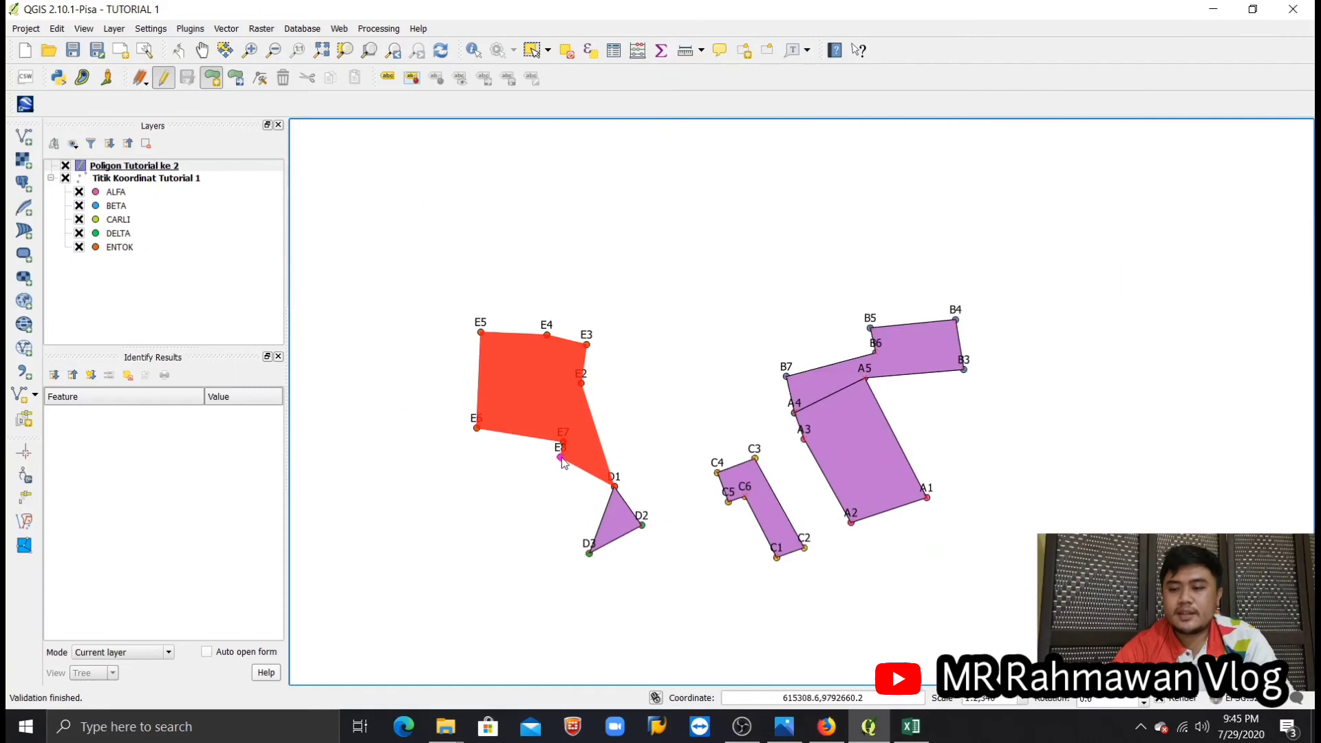
right_click(562, 461)
Step: Fill in the new polygon's attributes with Nama Entok and id 5, and accept the form
click(664, 389)
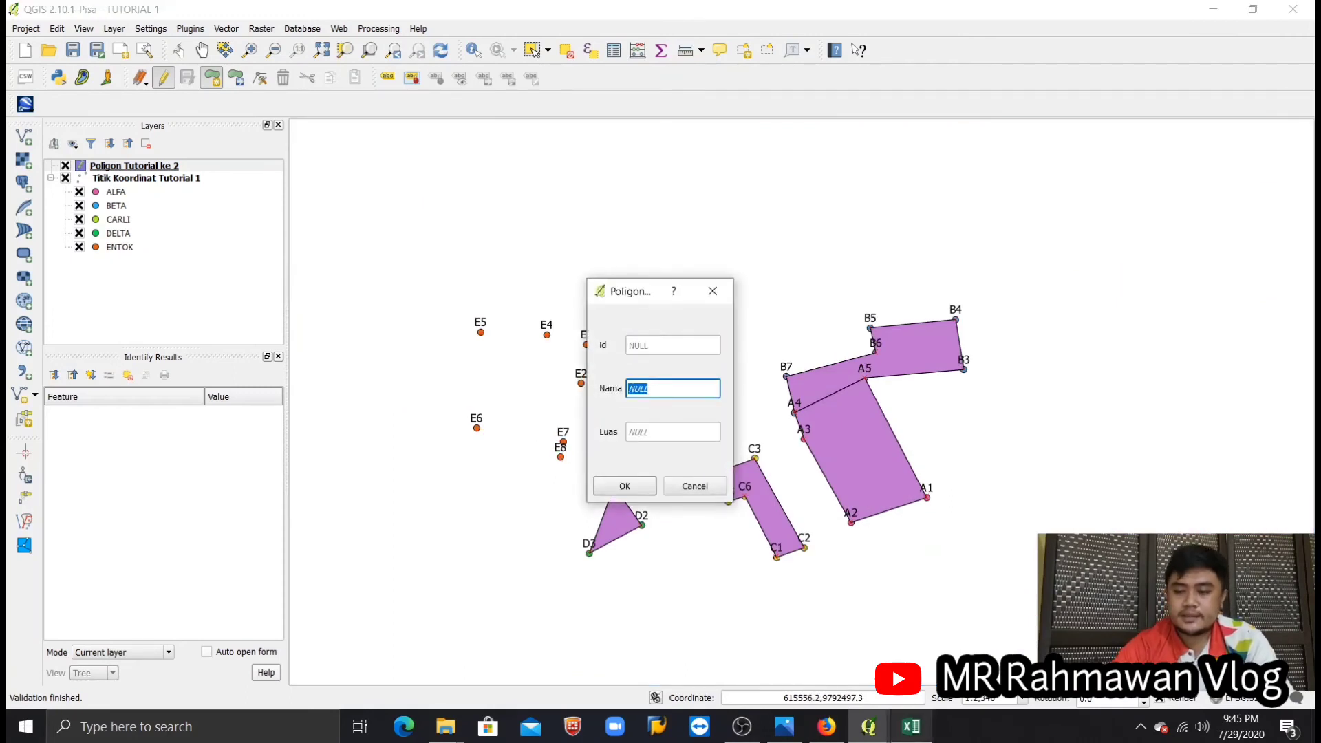
click(910, 726)
key(alt+Tab)
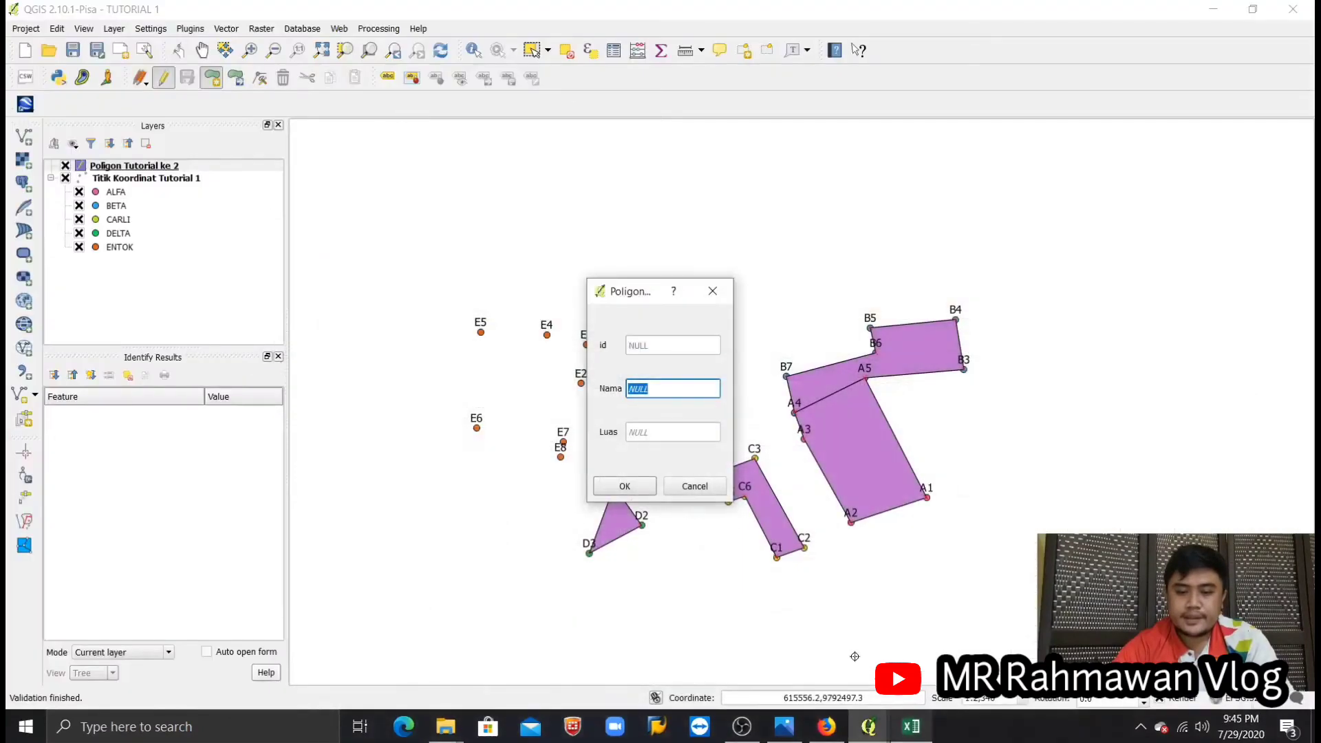
text(e)
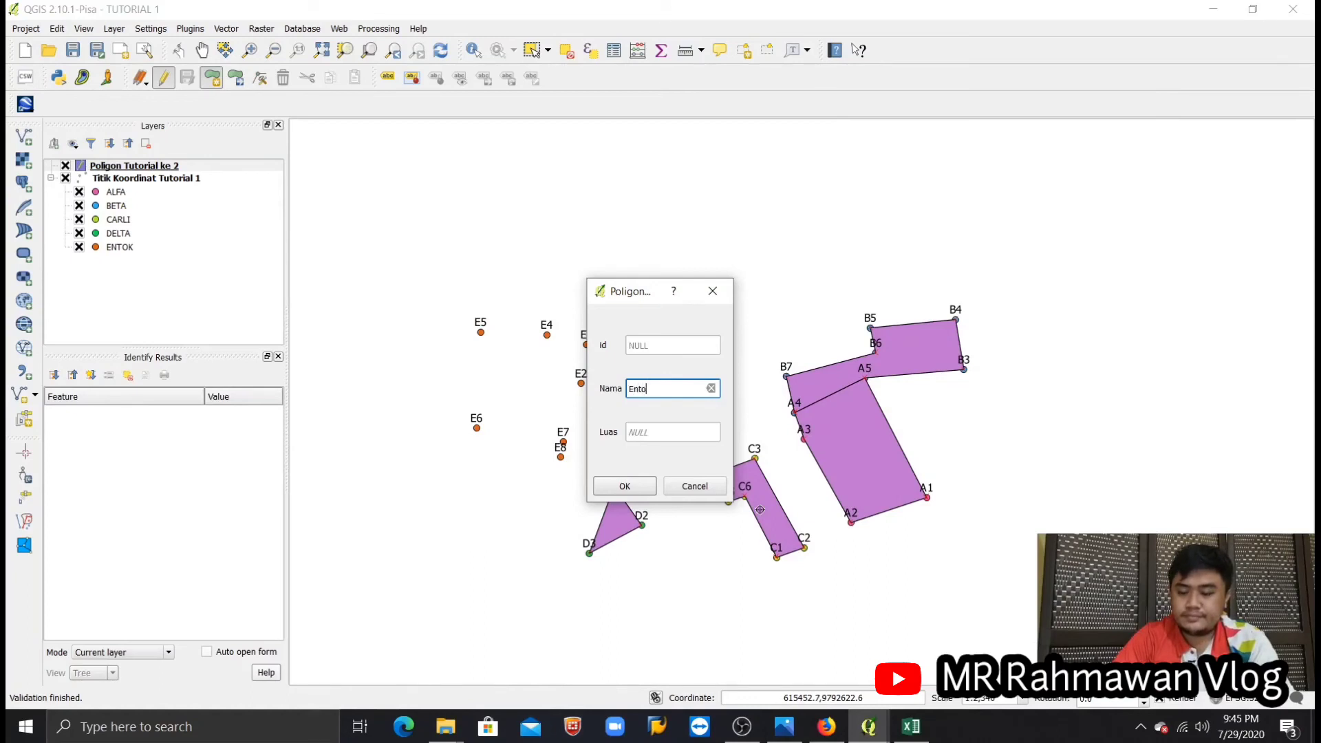
click(666, 355)
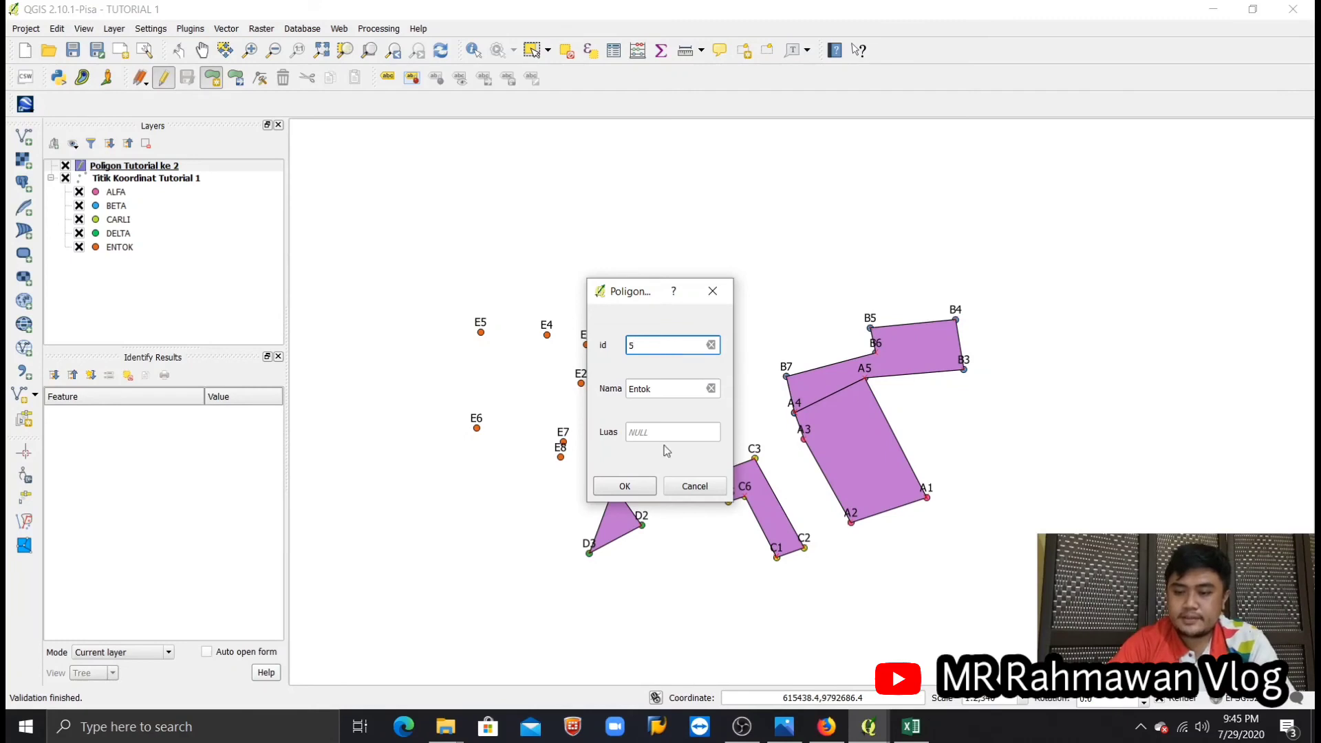
click(652, 488)
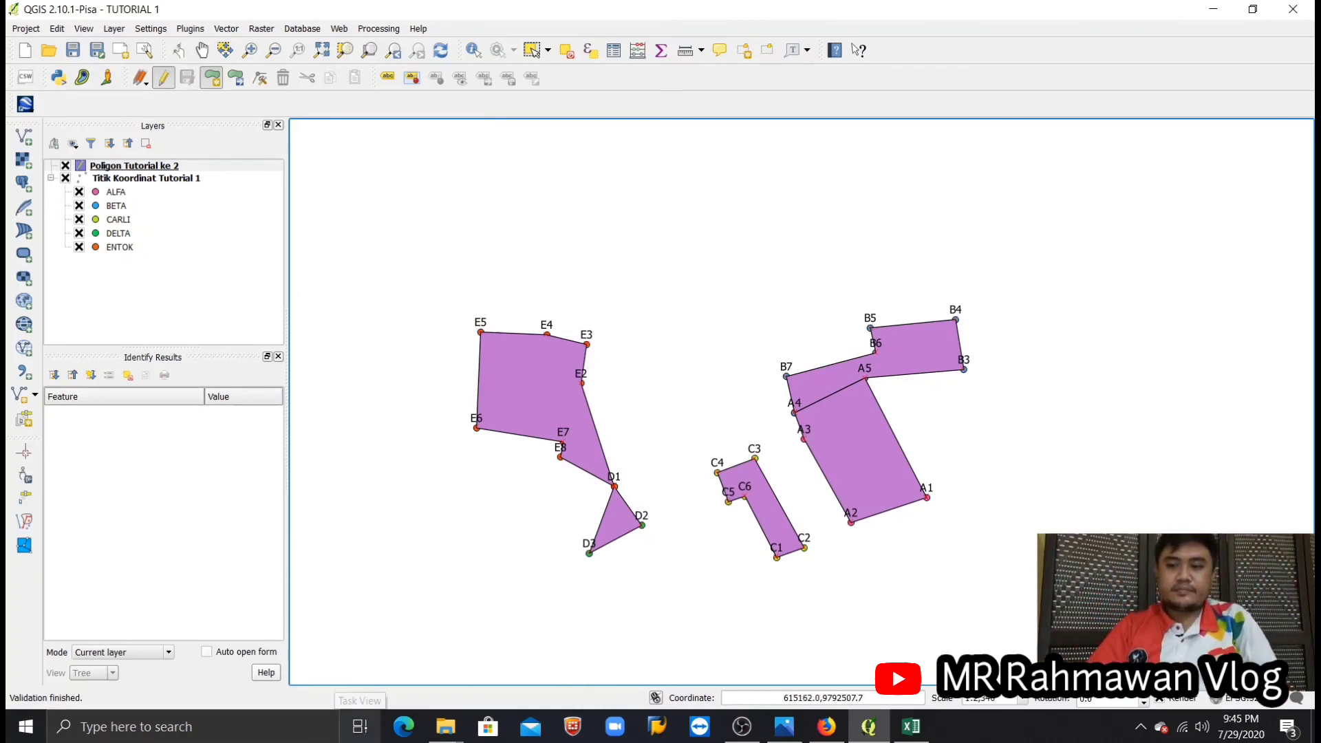
Step: Examine the shared corner of the Delta and Entok polygons and the common A4–A5 boundary of the Alfa and Beta polygons
scroll(688, 467, down, 1)
scroll(689, 467, up, 1)
scroll(611, 502, up, 1)
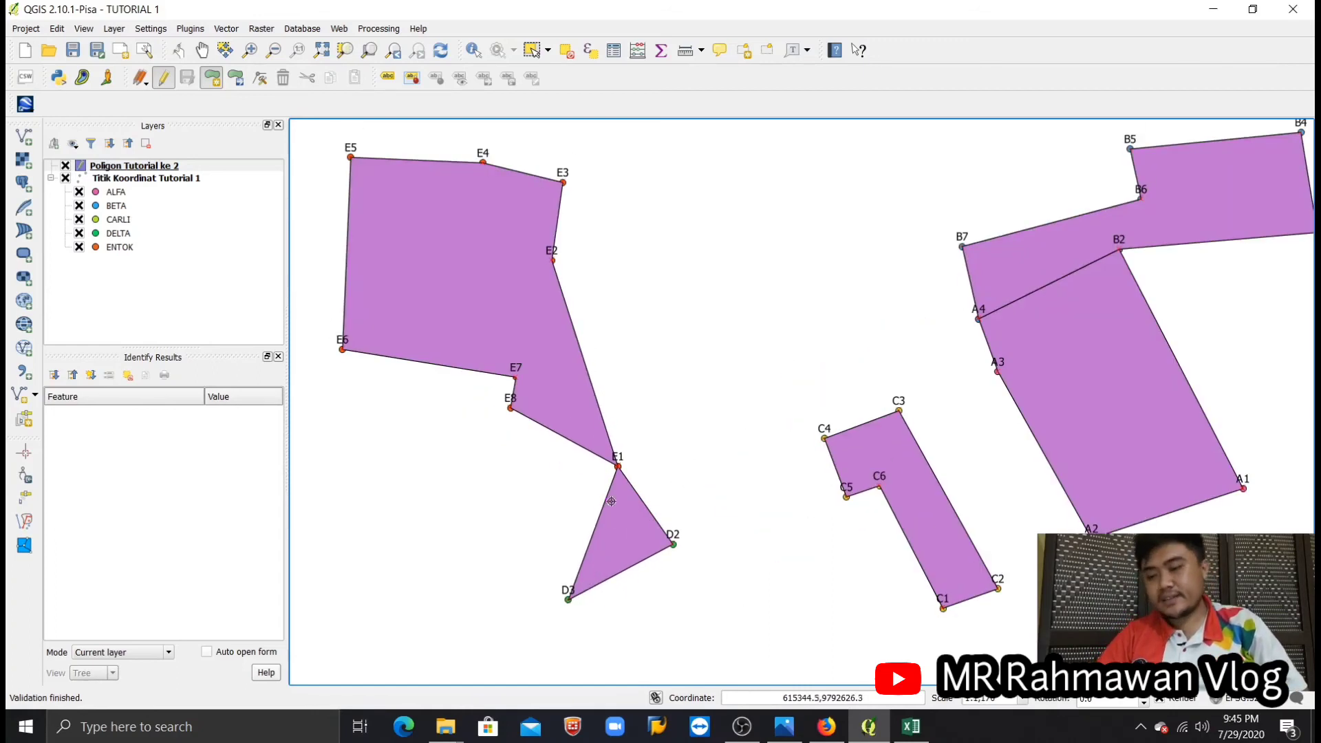
scroll(612, 500, down, 1)
scroll(612, 498, up, 1)
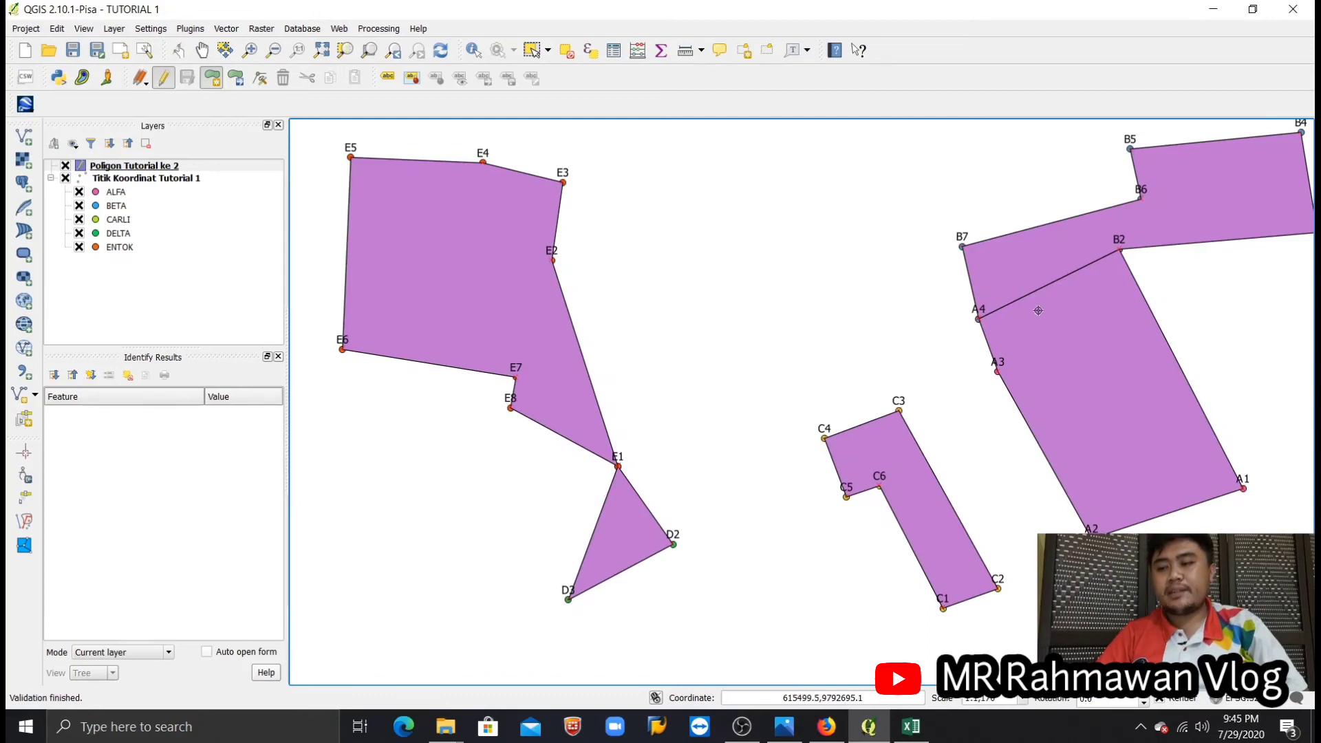
scroll(1038, 311, up, 1)
scroll(1038, 311, down, 2)
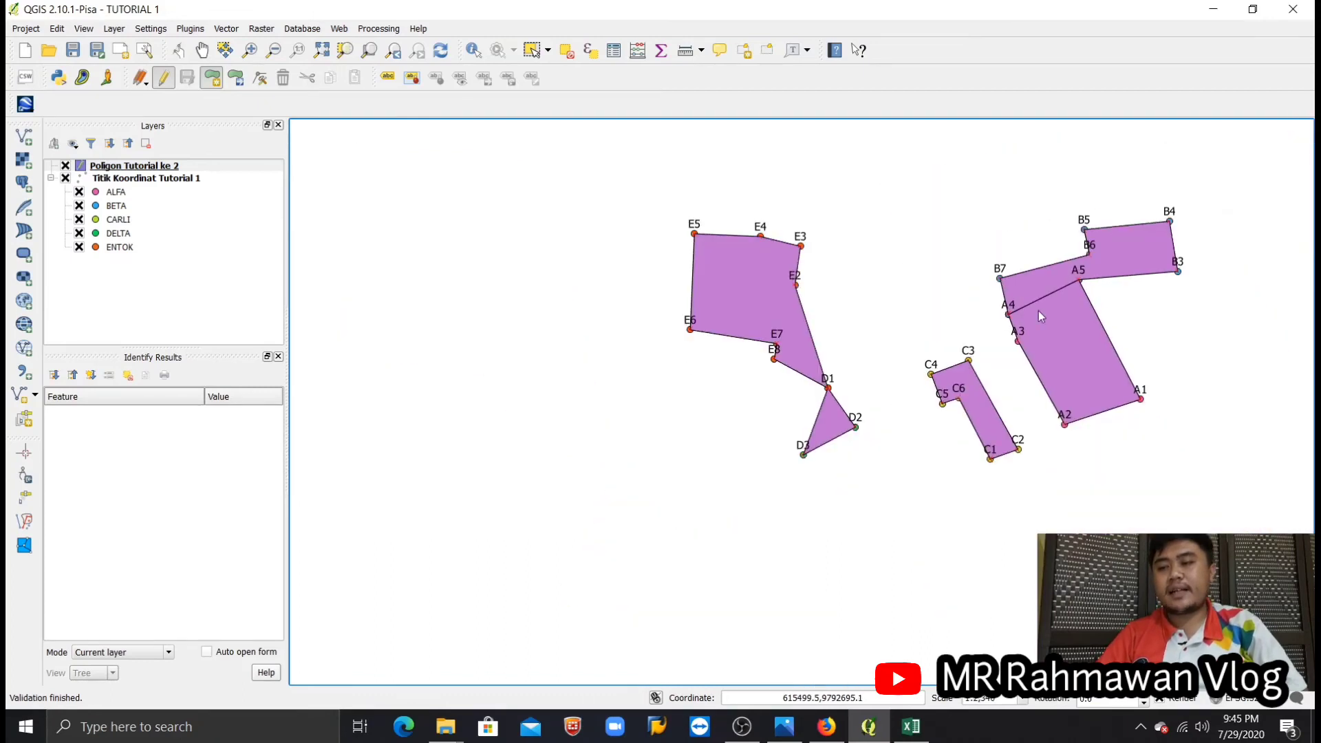
Step: Switch to Photos to compare the parcels with the reference map Contoh Peta Bidang Tanah.jpeg, and return to QGIS
click(786, 733)
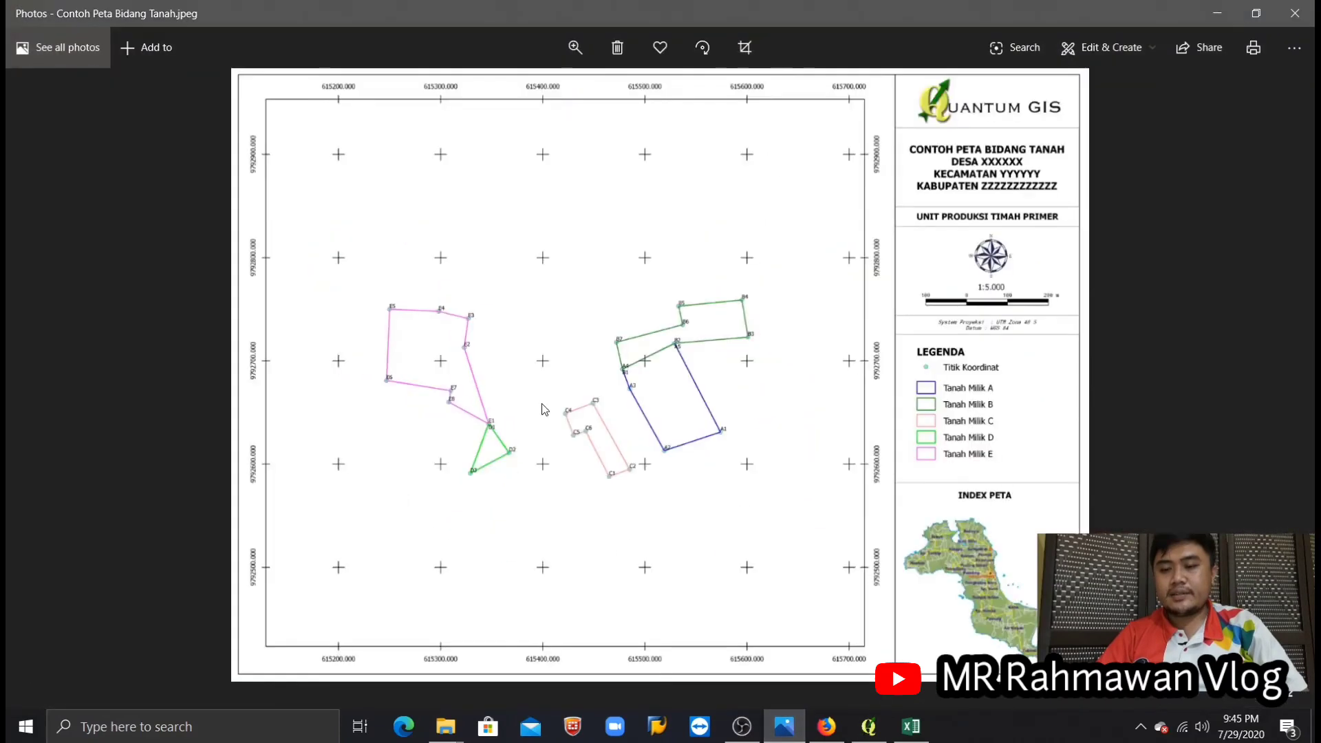
scroll(544, 410, up, 1)
scroll(547, 412, up, 2)
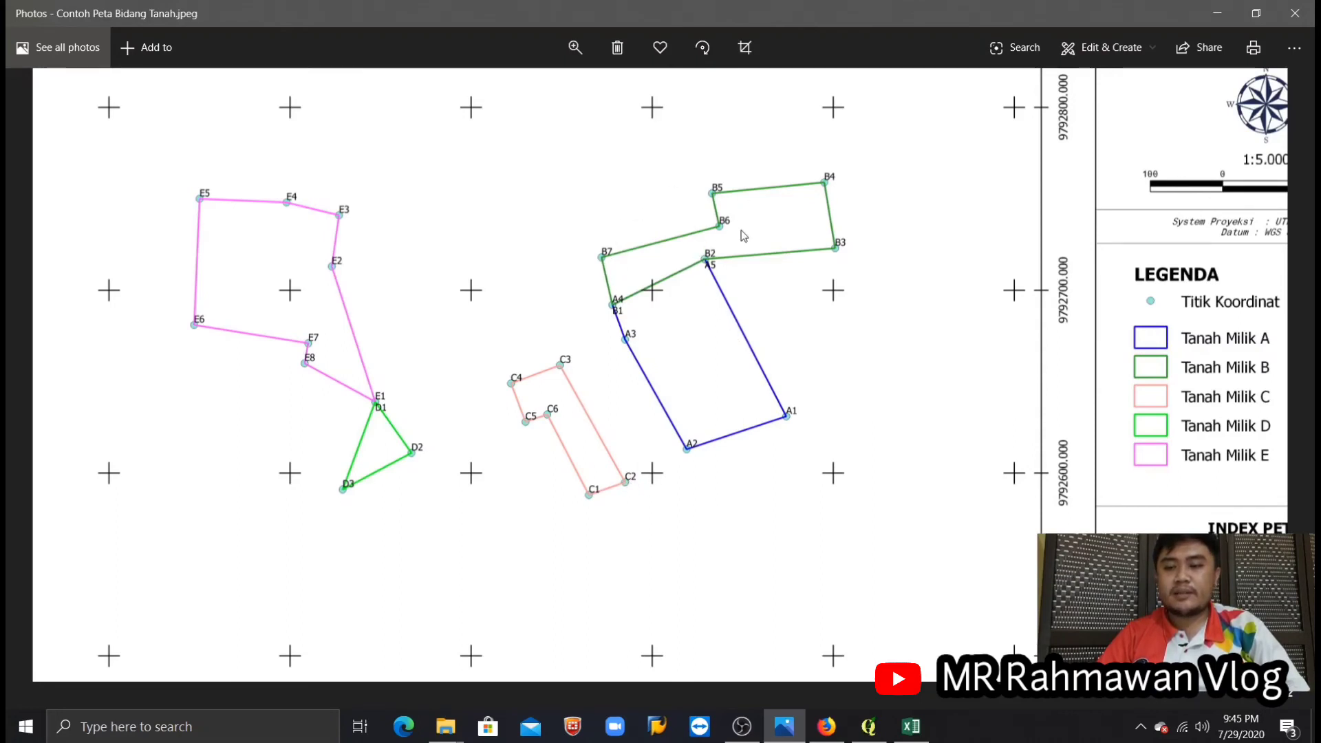
click(883, 725)
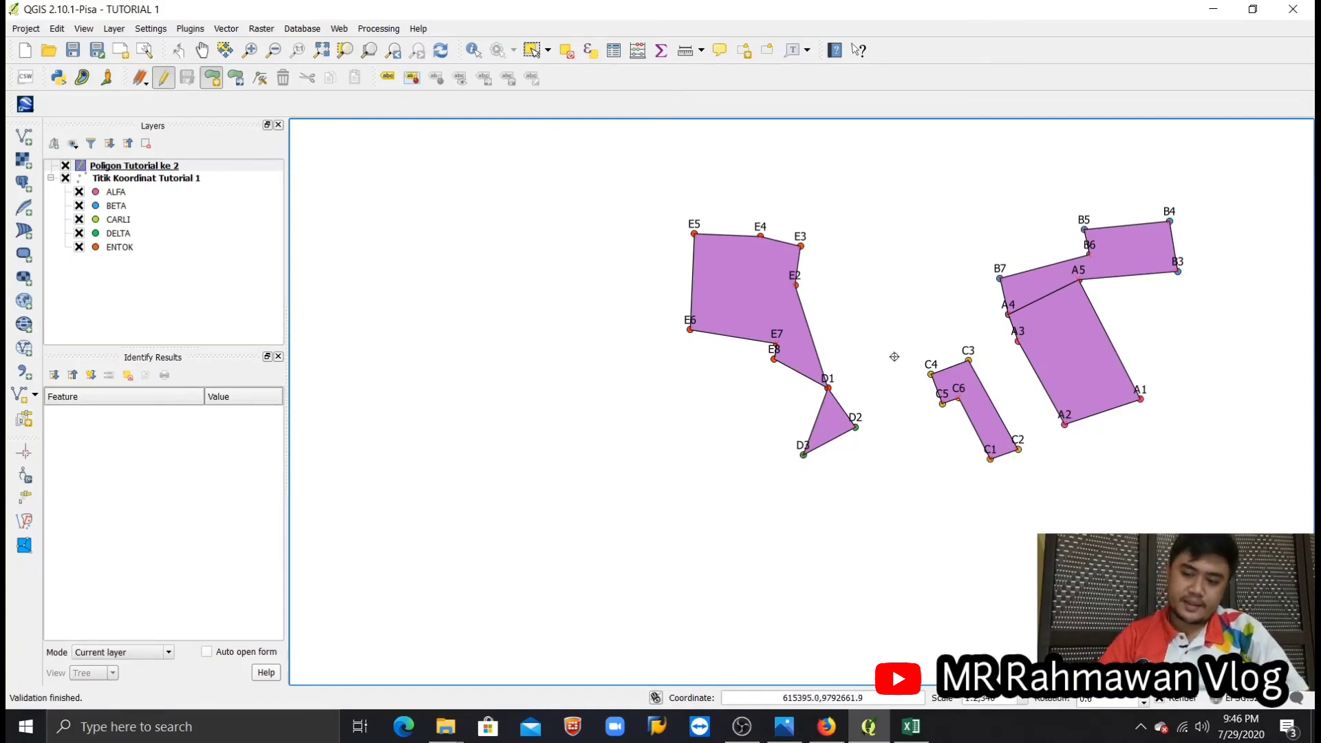
drag(1049, 319, 910, 358)
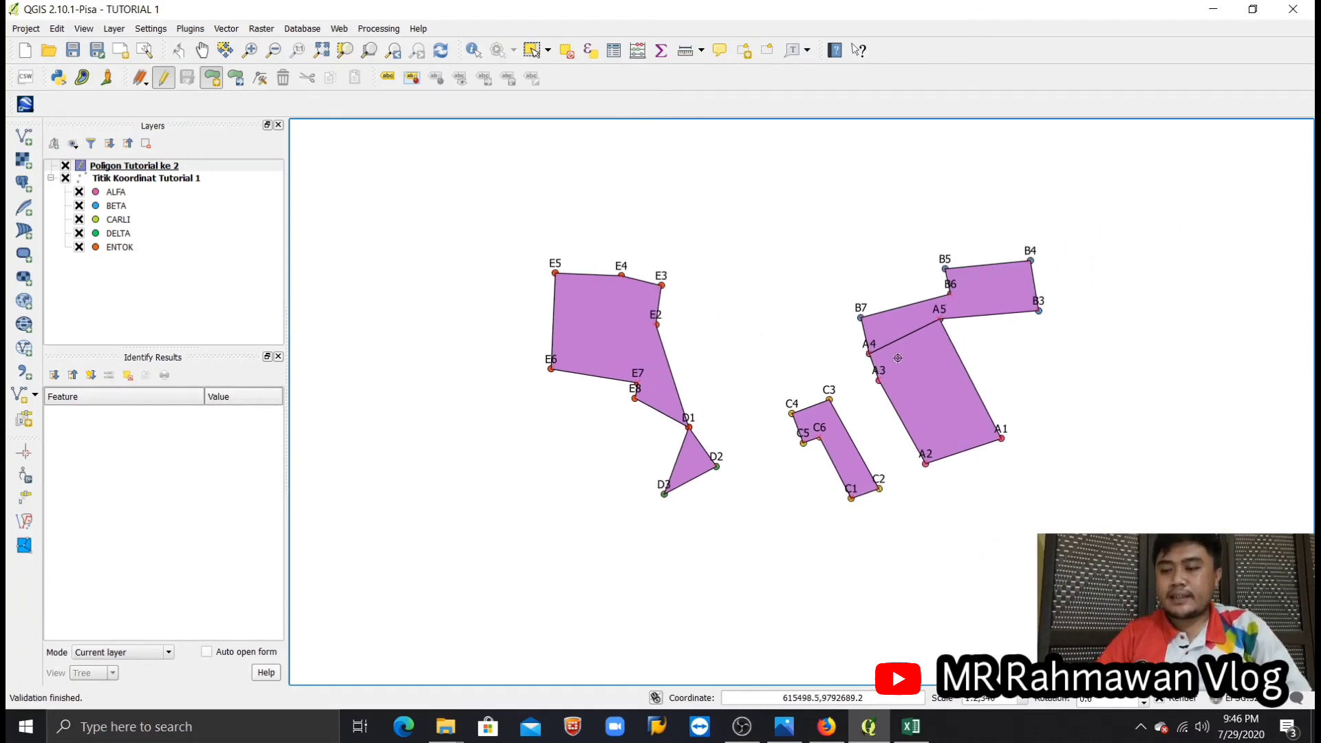
scroll(898, 357, up, 1)
scroll(897, 358, down, 1)
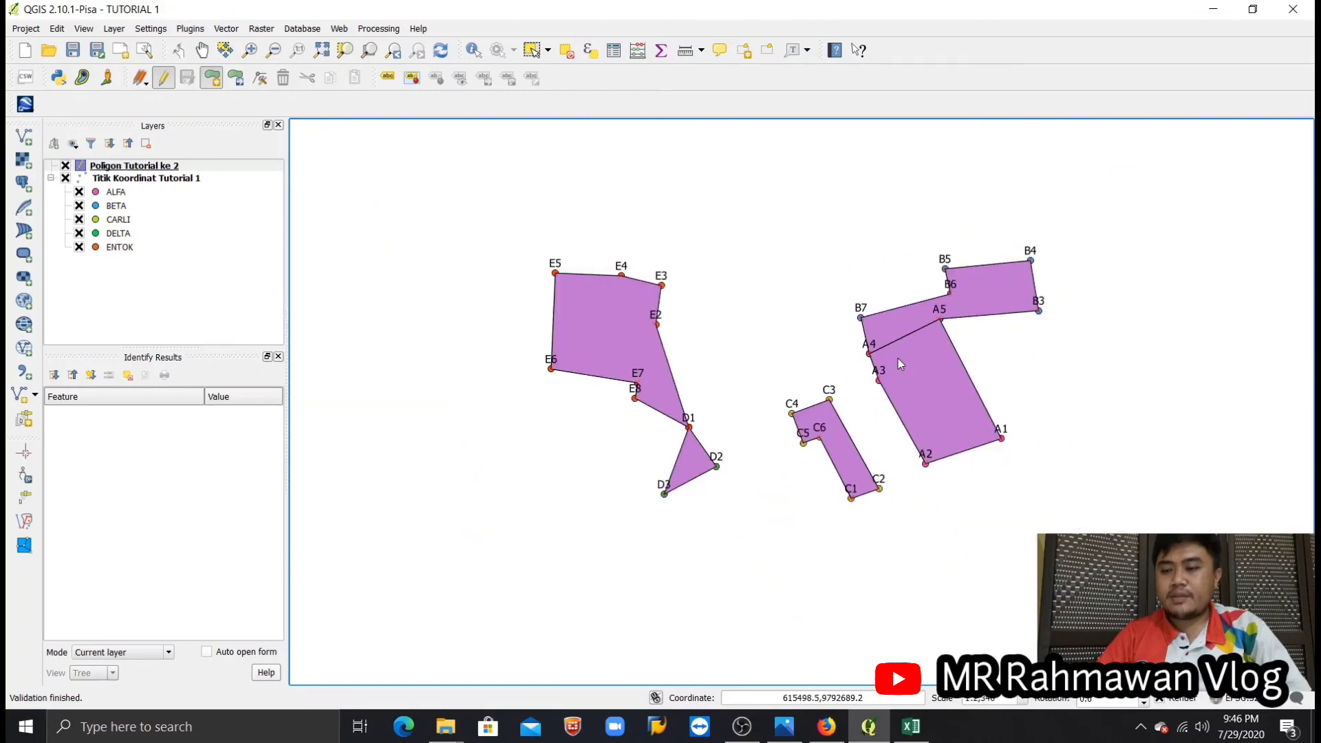
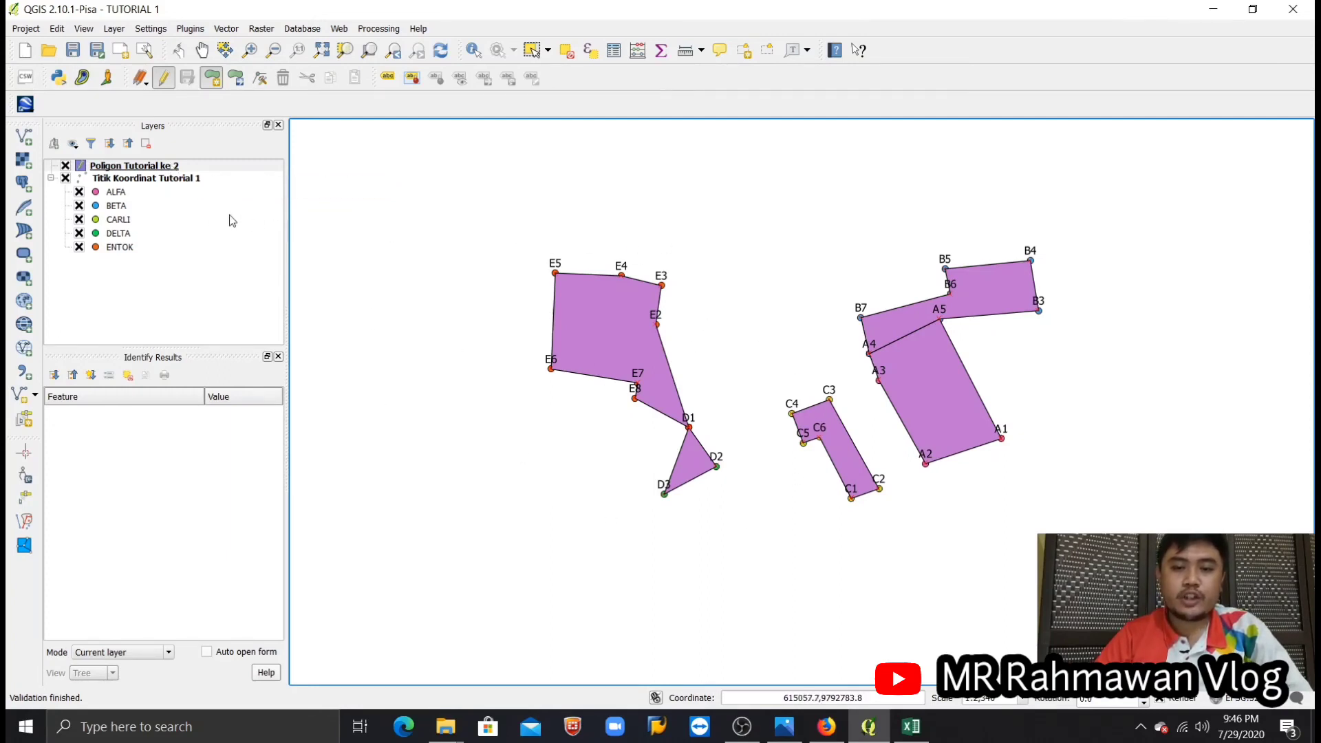
Step: Open the style properties of the Poligon Tutorial ke 2 layer and change its renderer to Categorized
click(152, 167)
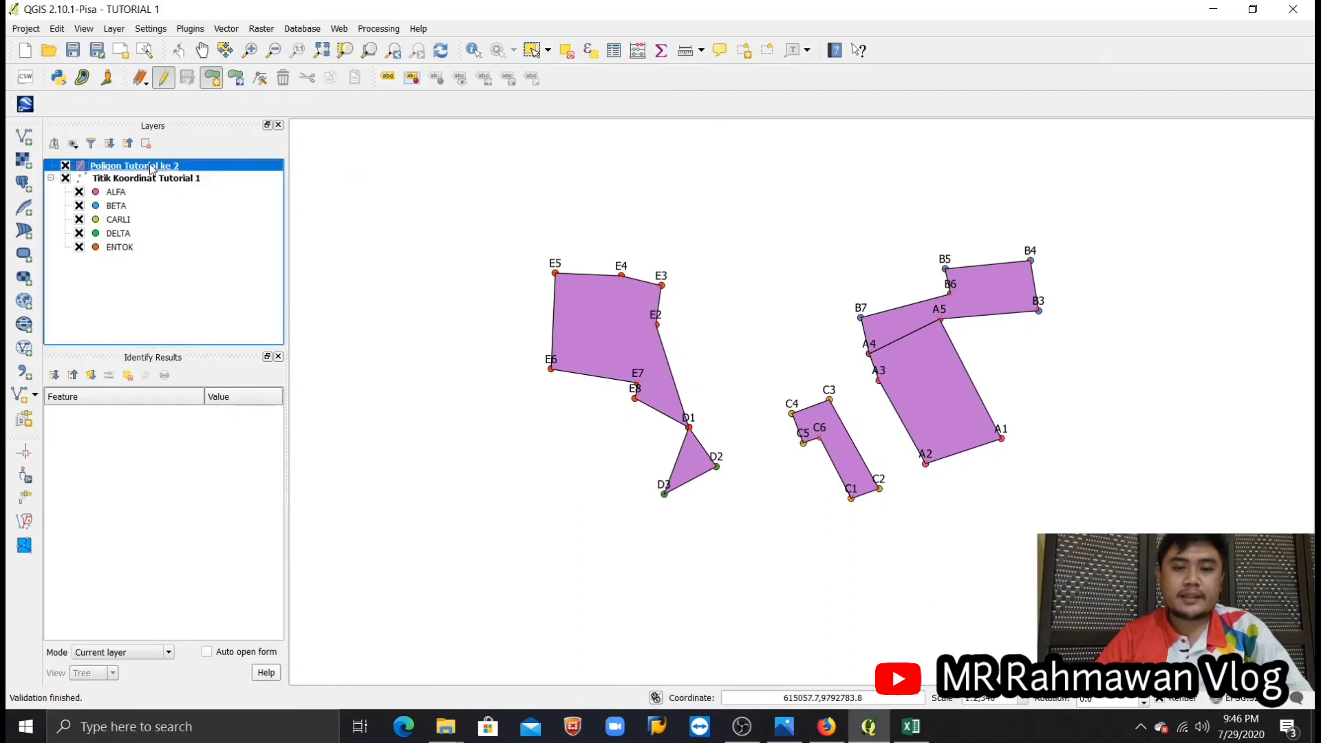
double_click(152, 167)
drag(376, 76, 498, 47)
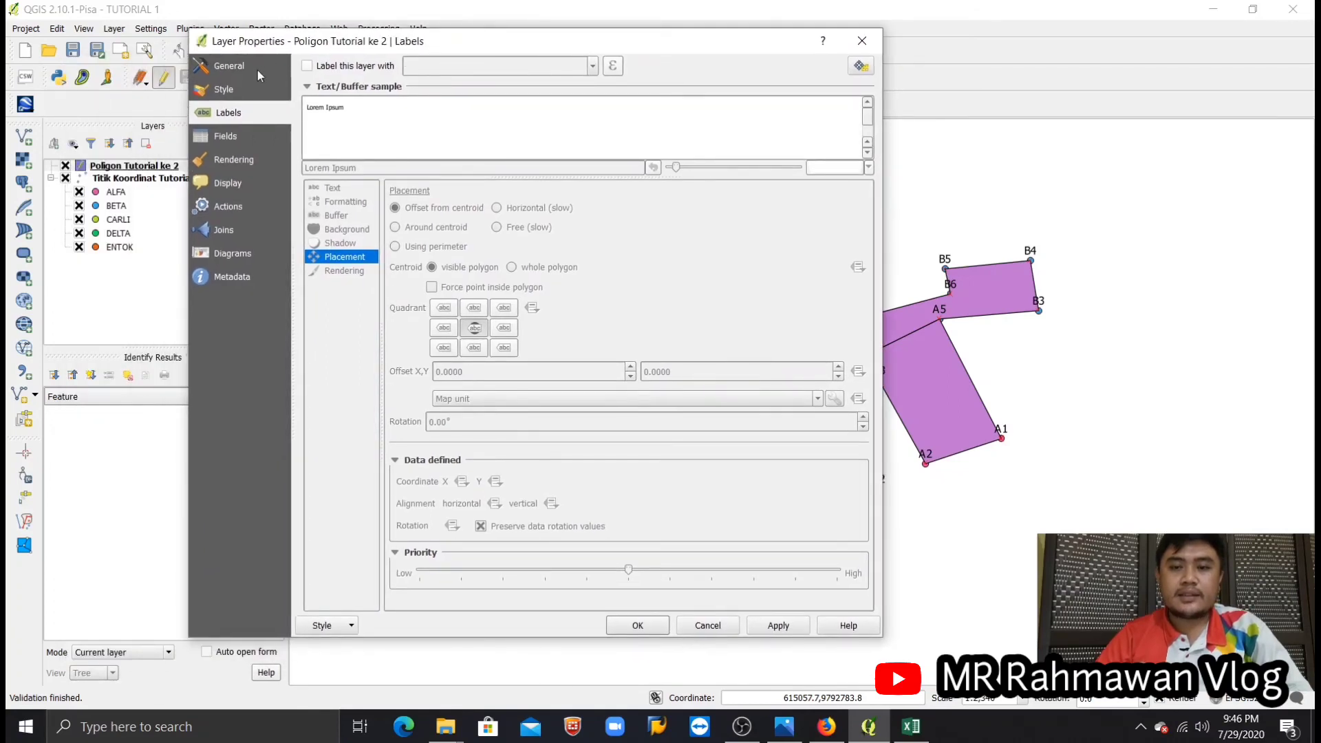
click(242, 89)
click(383, 66)
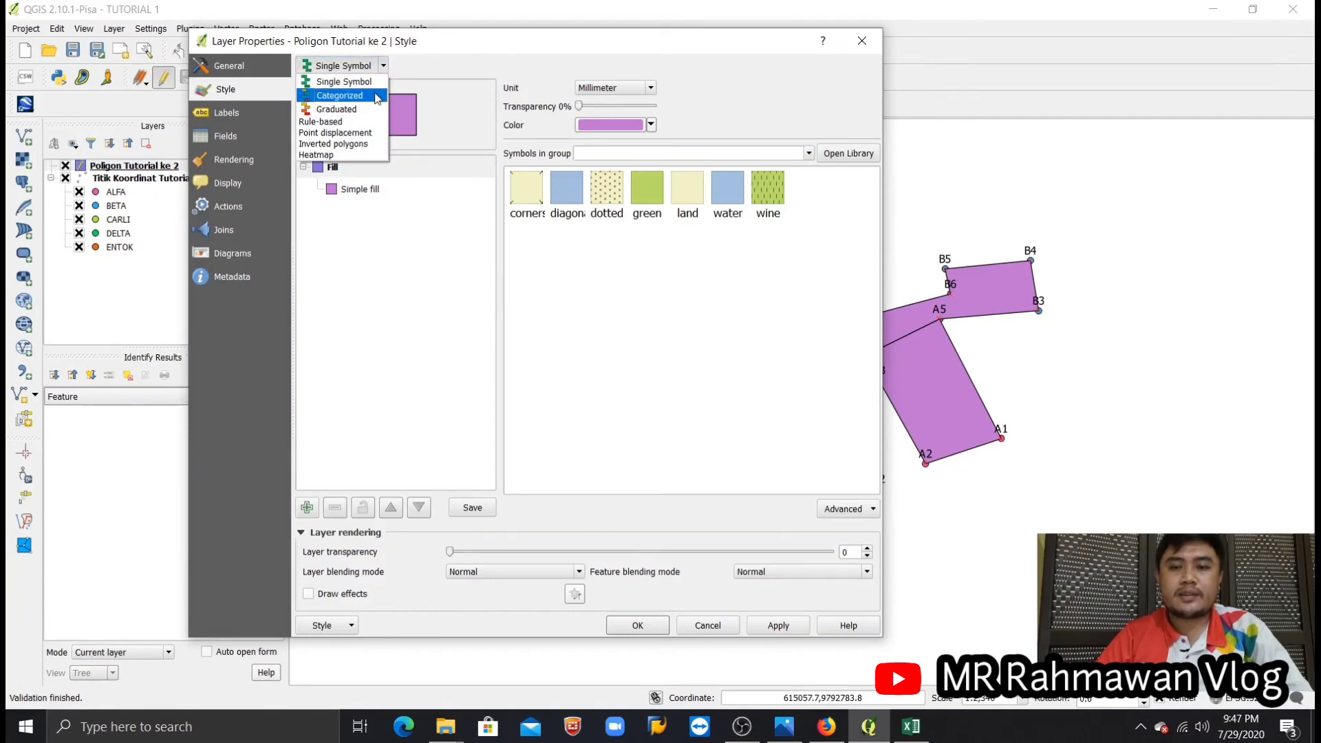
click(377, 96)
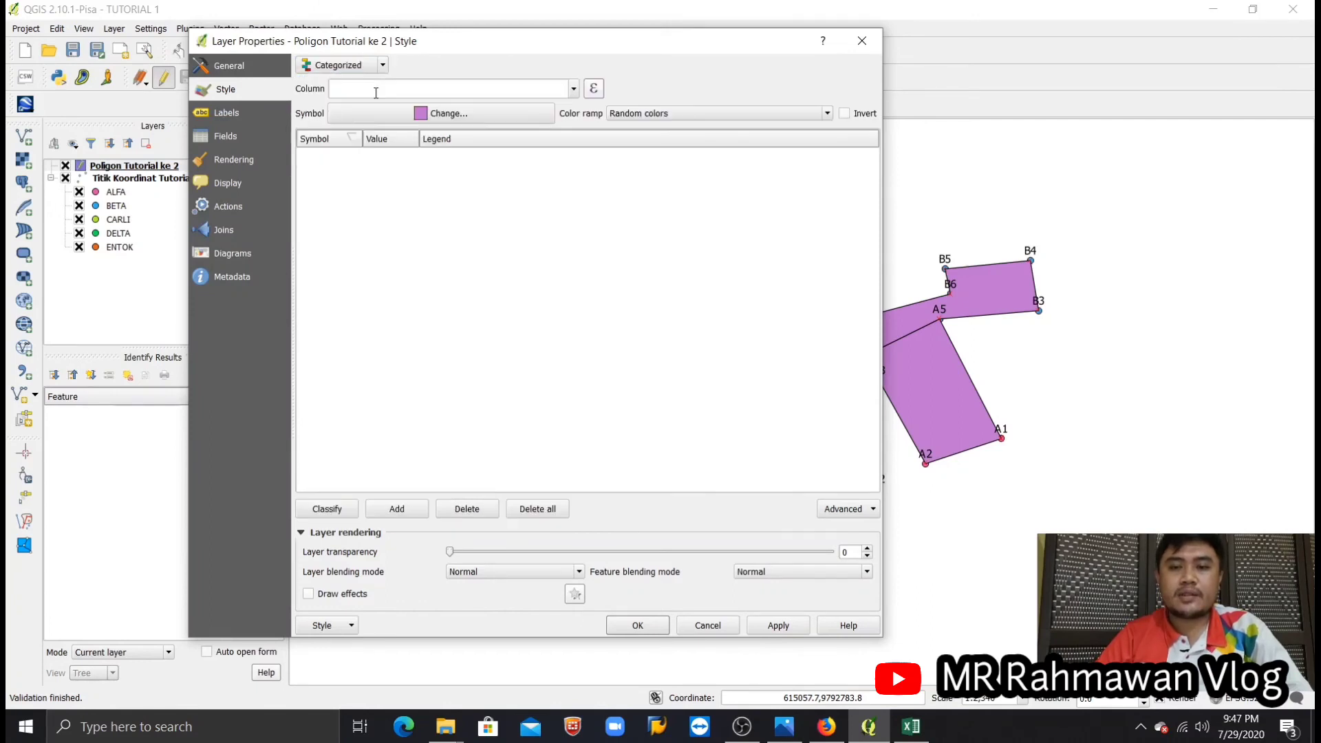
Step: Classify the layer's categories by the Nama column and delete the category with the empty value
click(574, 90)
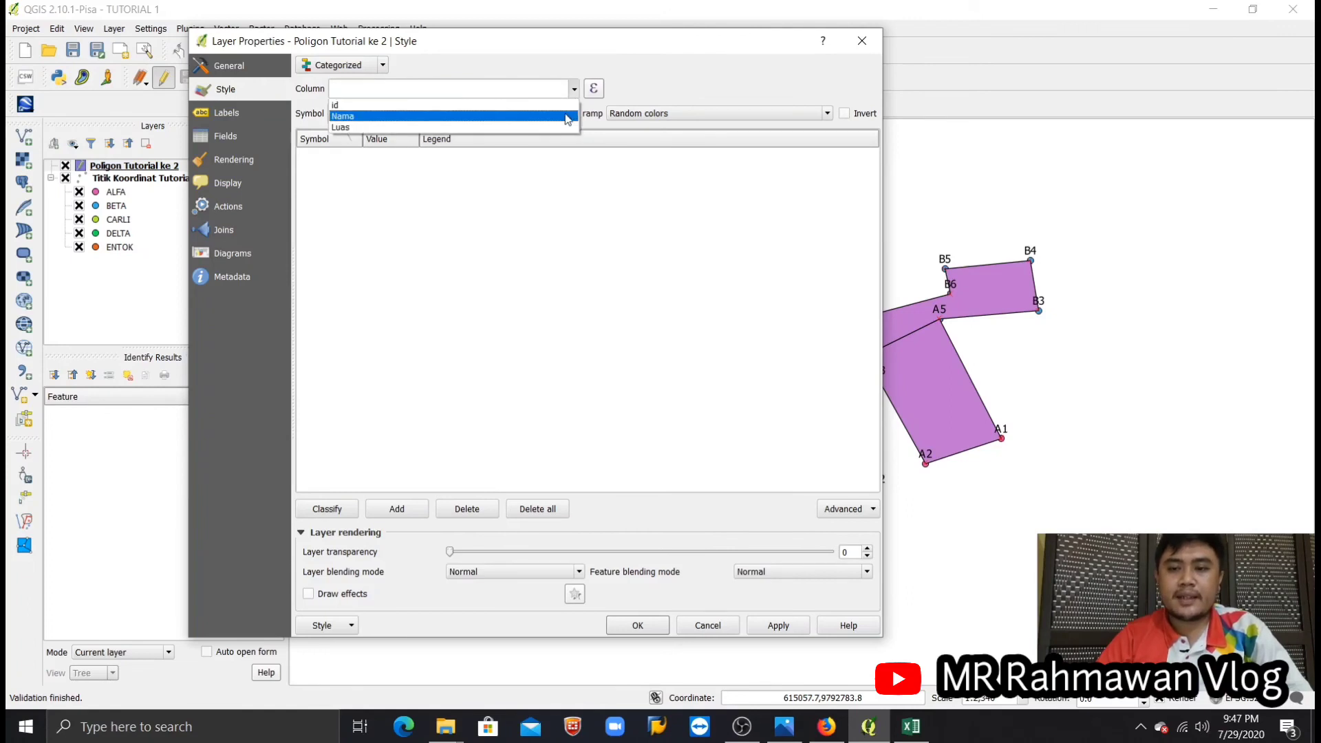
click(566, 117)
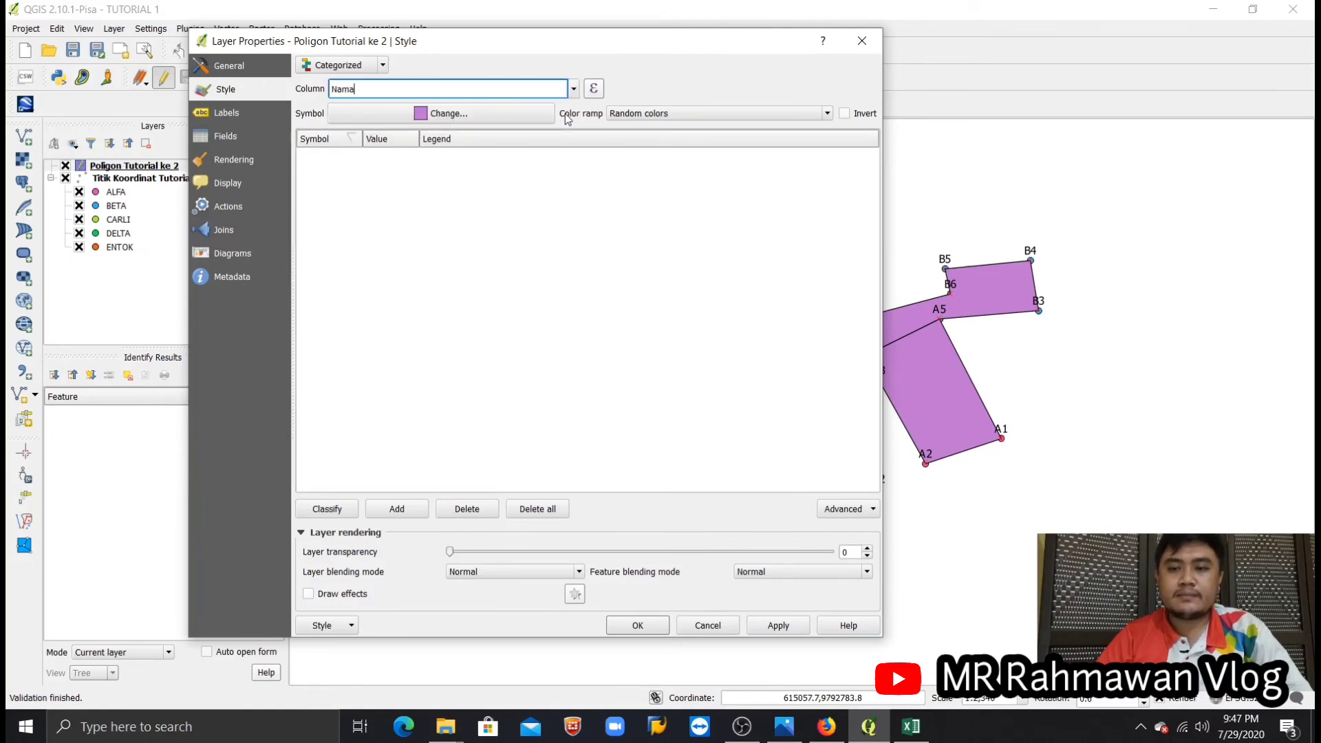
click(318, 513)
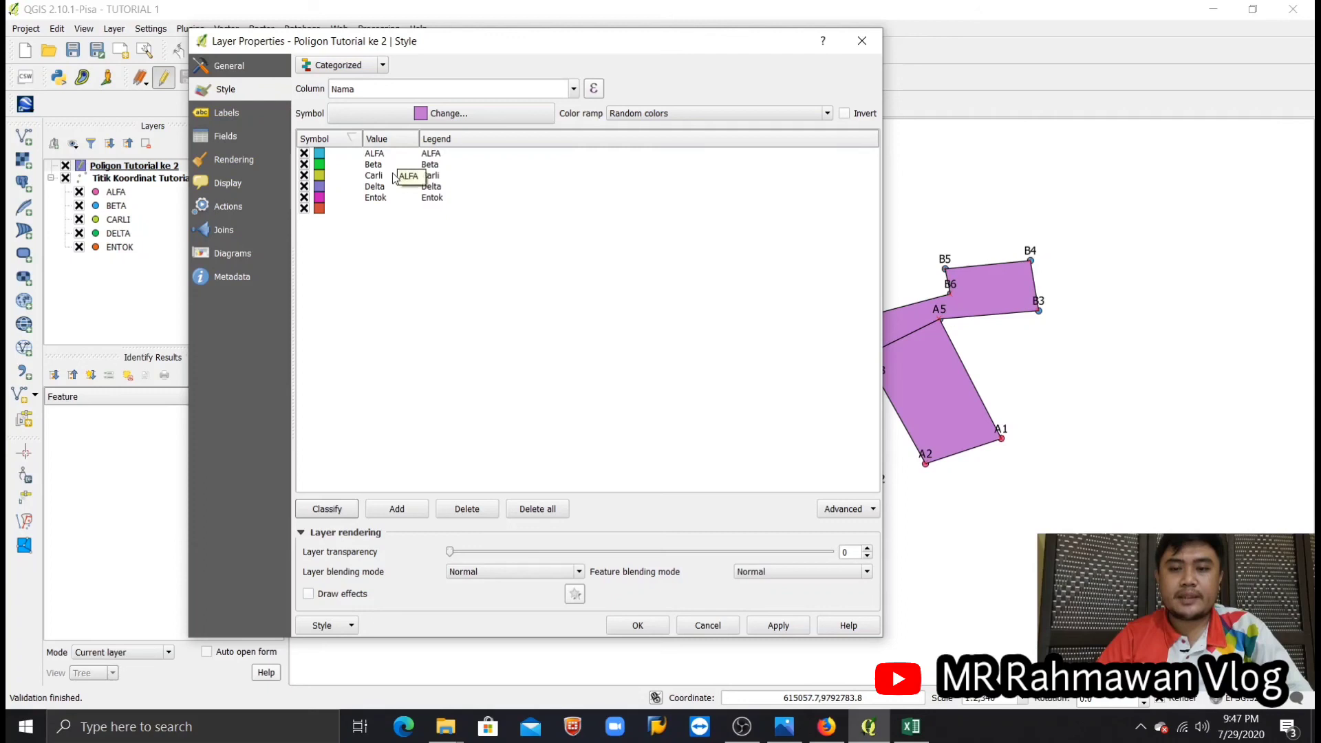
click(387, 209)
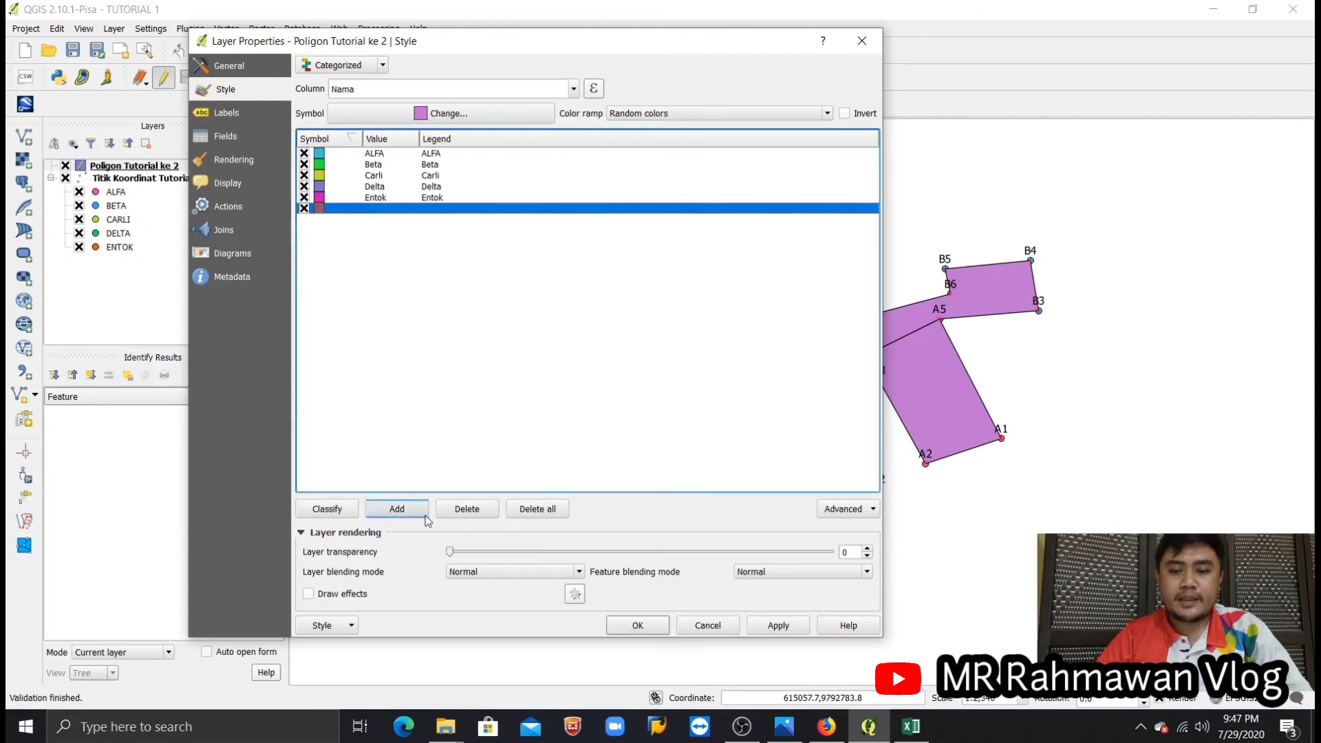
click(453, 511)
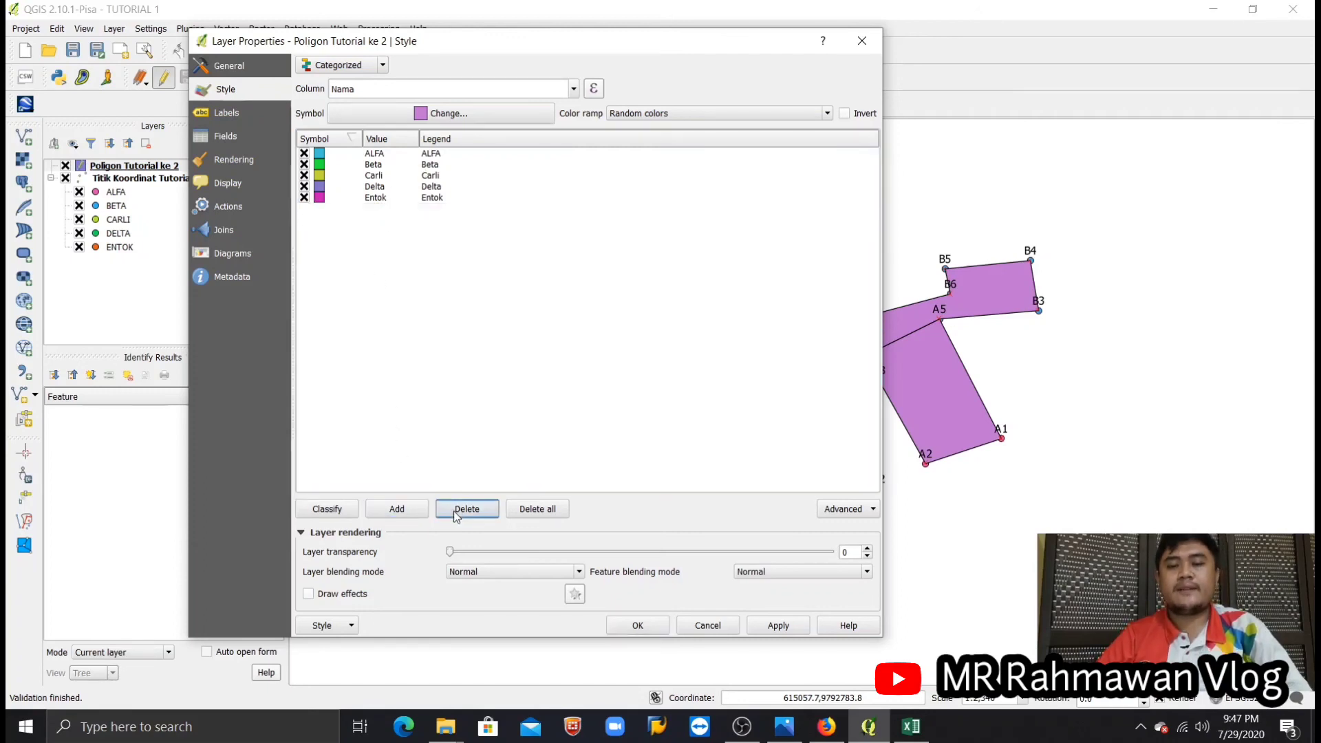
Step: Open the ALFA category's symbol and make its simple fill transparent
double_click(321, 154)
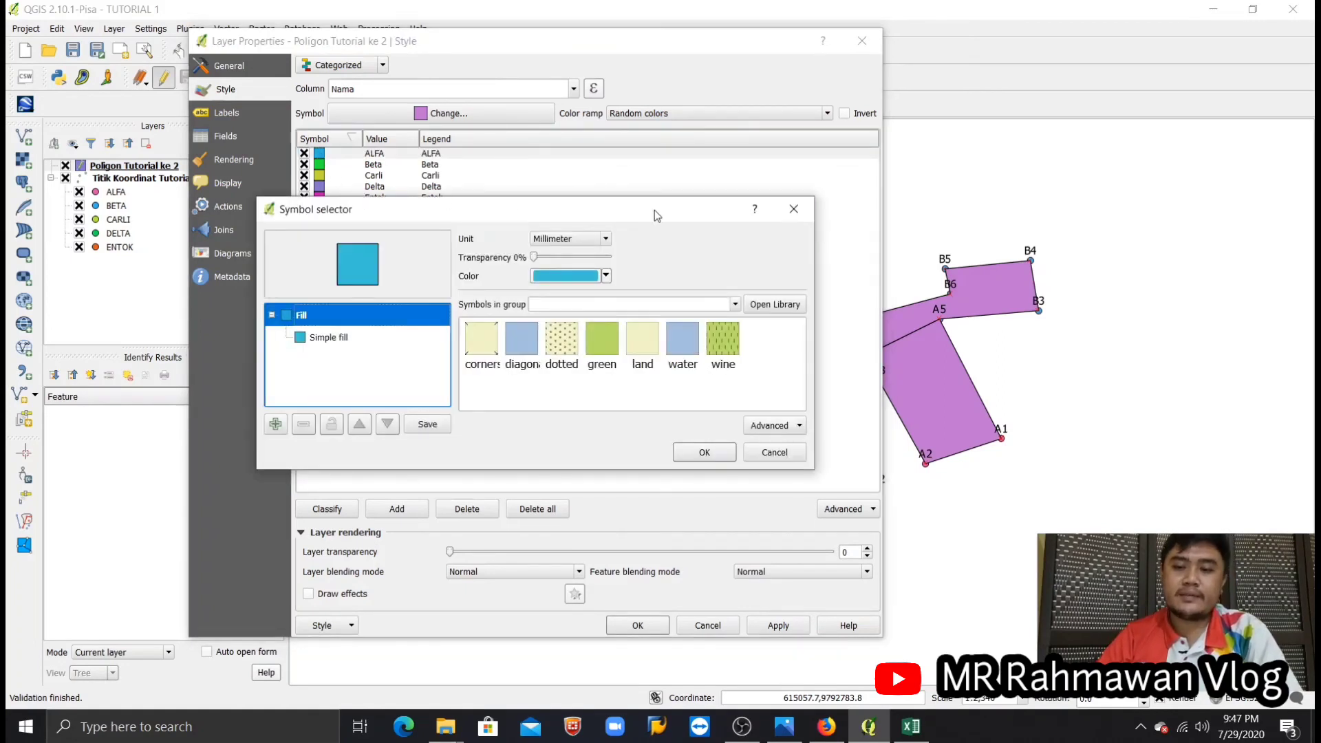
click(793, 208)
double_click(319, 153)
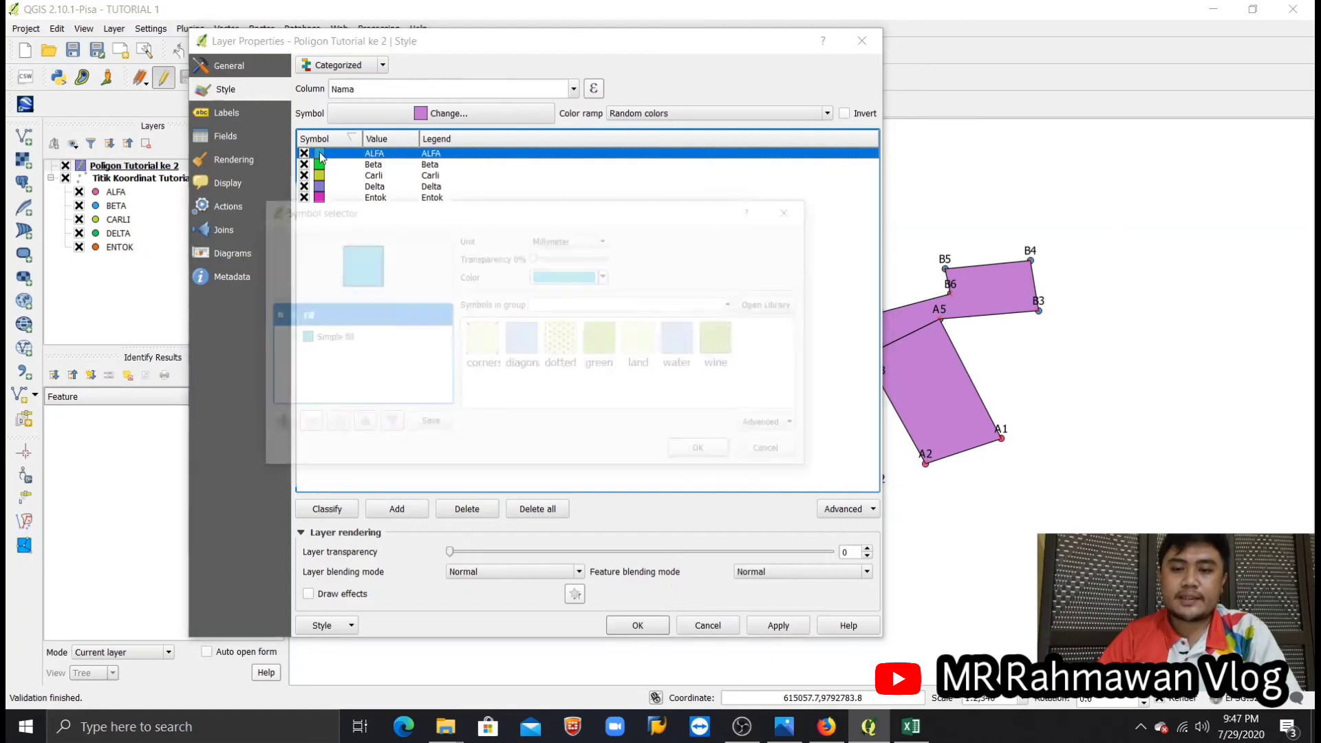
drag(419, 208, 467, 82)
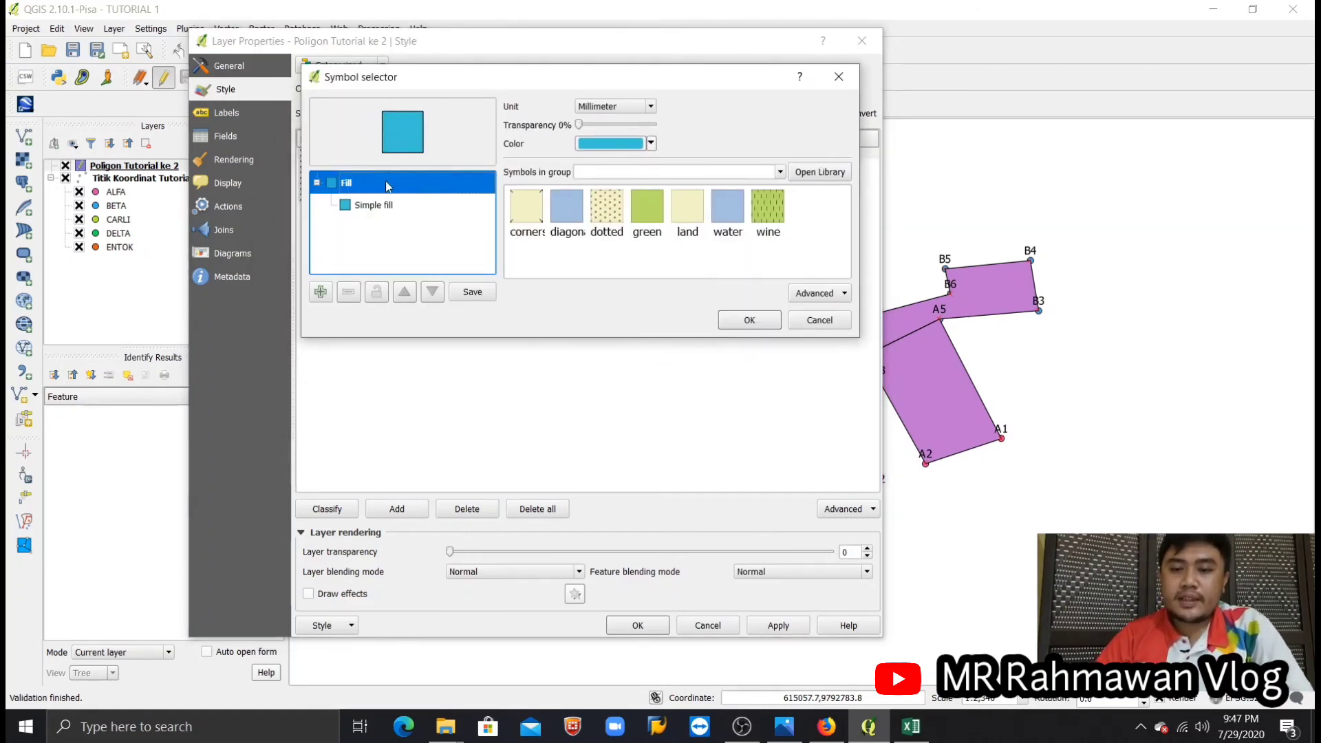
click(375, 206)
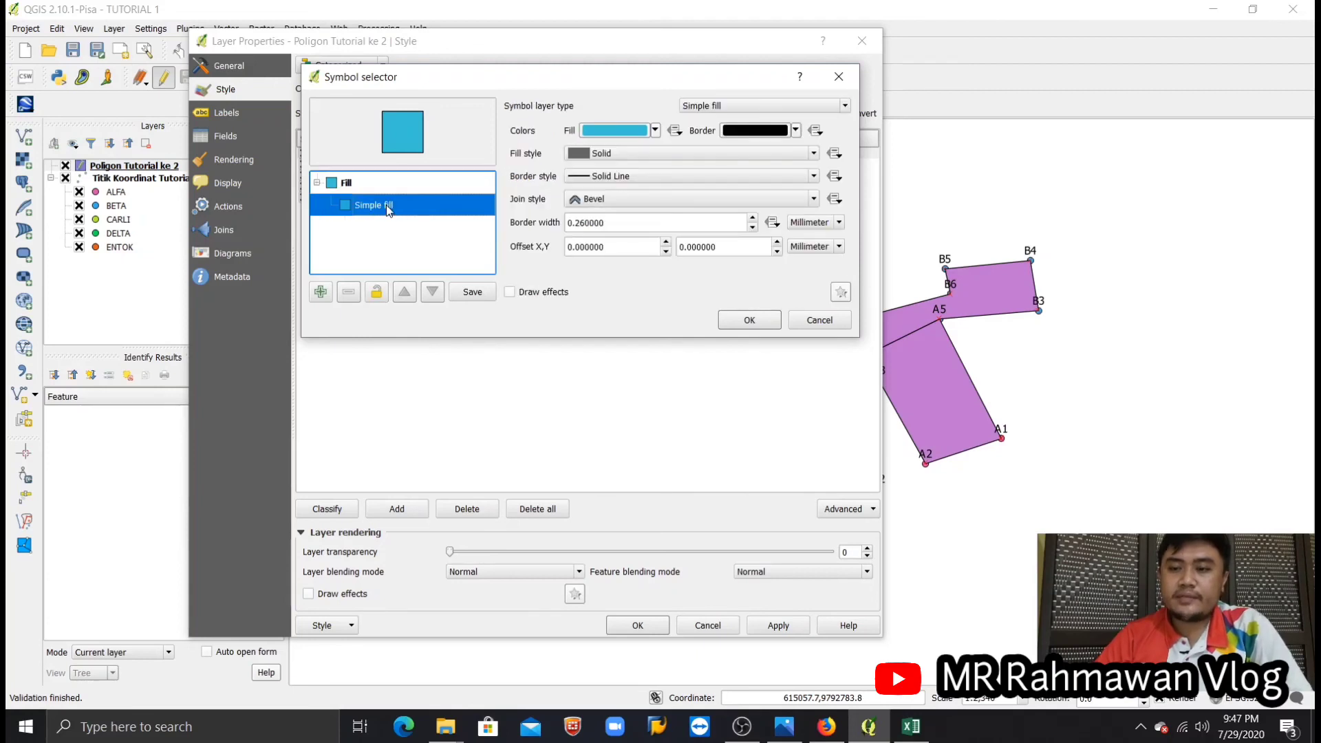
click(655, 130)
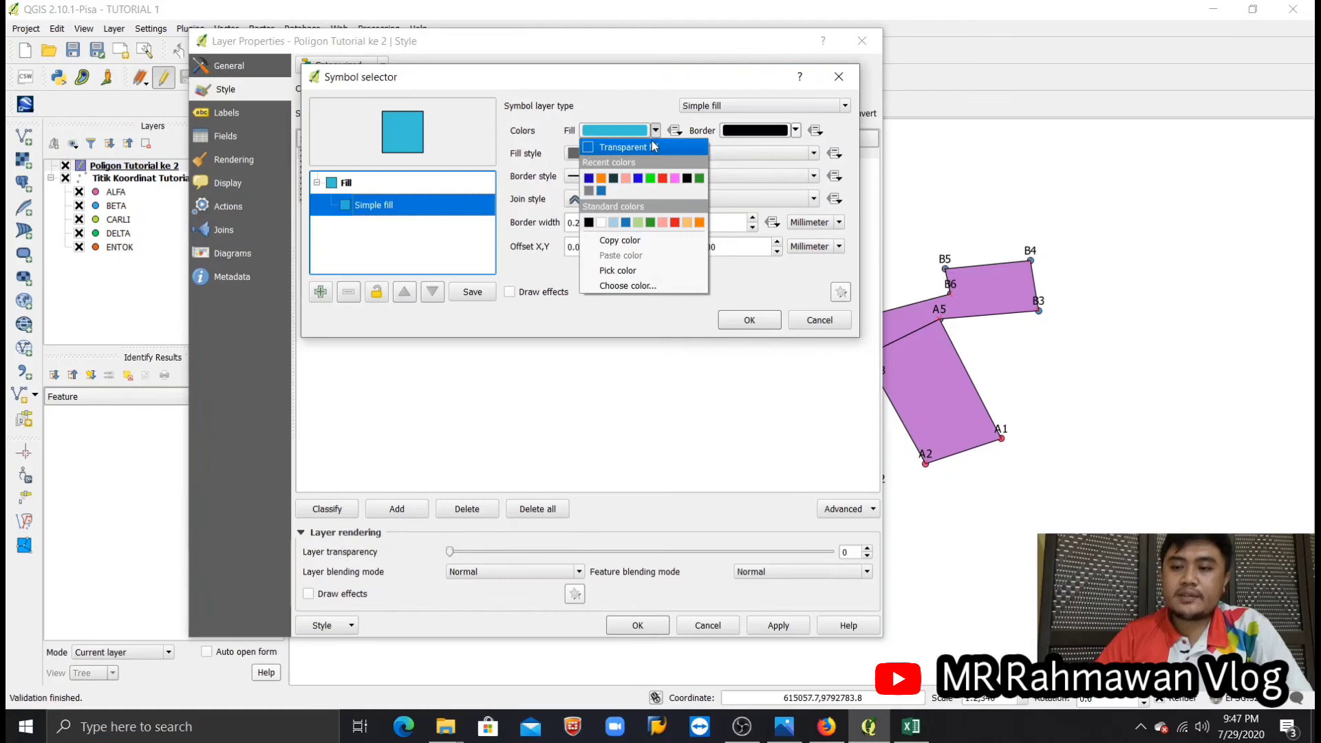
click(650, 146)
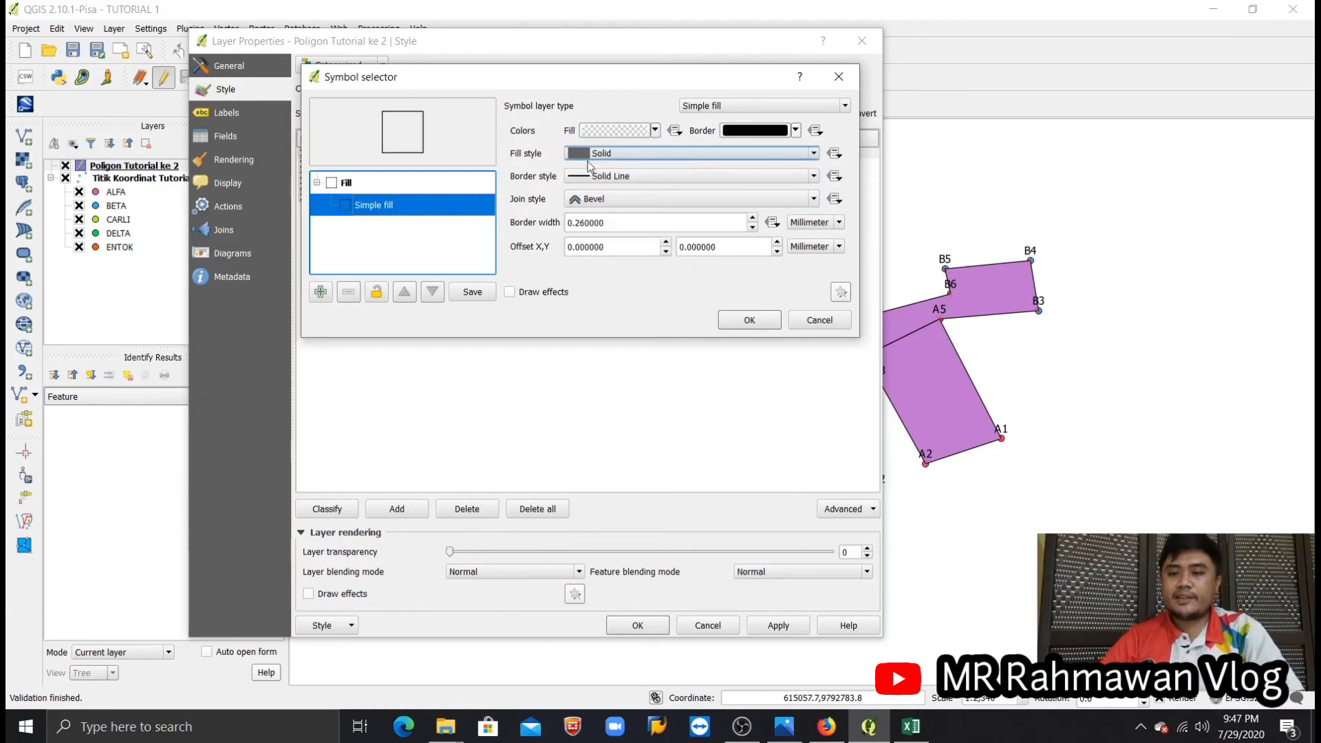
Step: Set the ALFA symbol's border colour to pink, keeping the Solid fill style and Solid Line border style
click(796, 130)
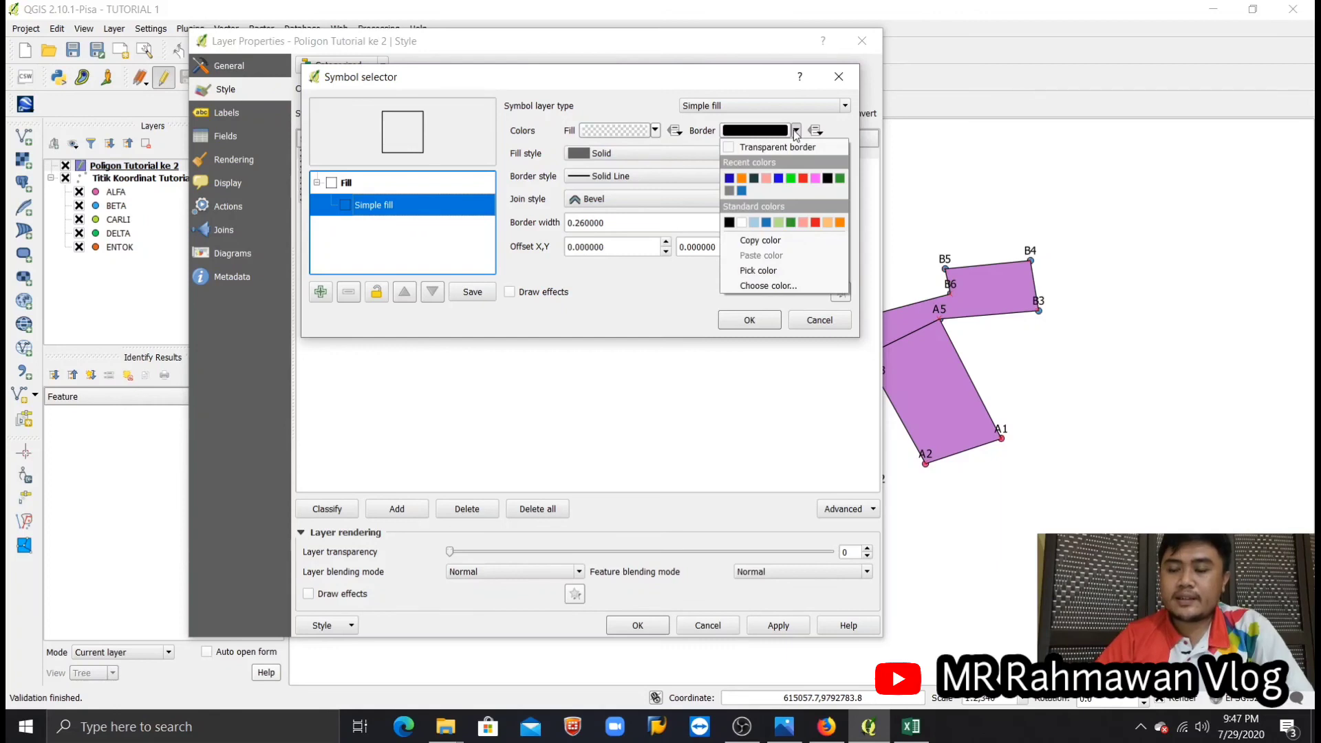
click(815, 179)
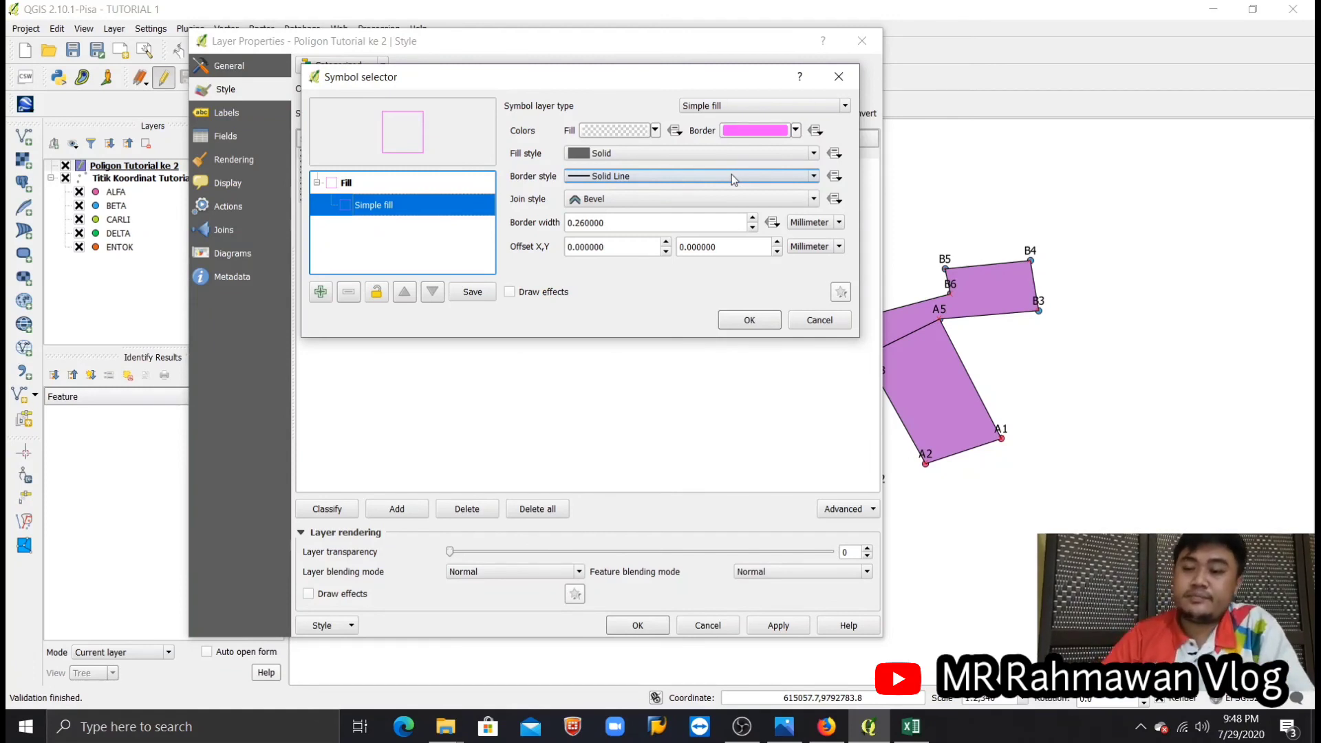
click(736, 157)
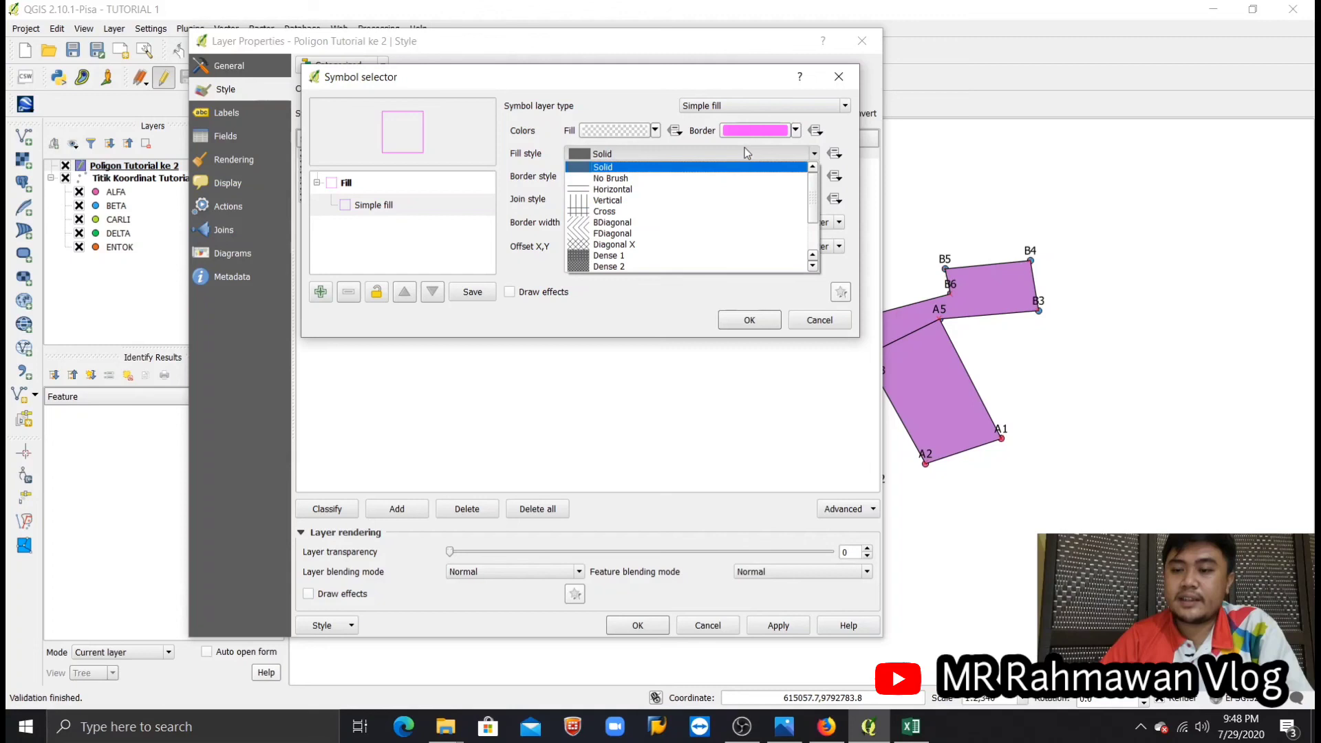
click(744, 148)
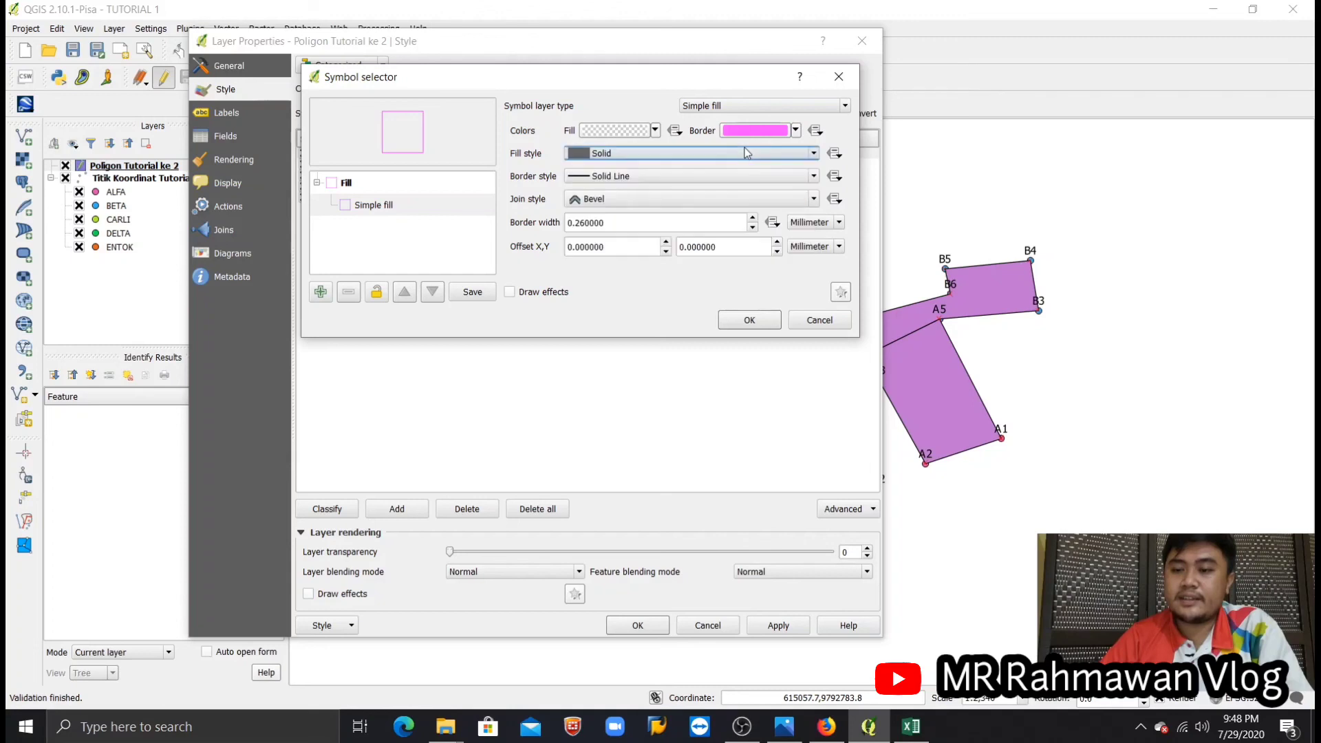
click(717, 178)
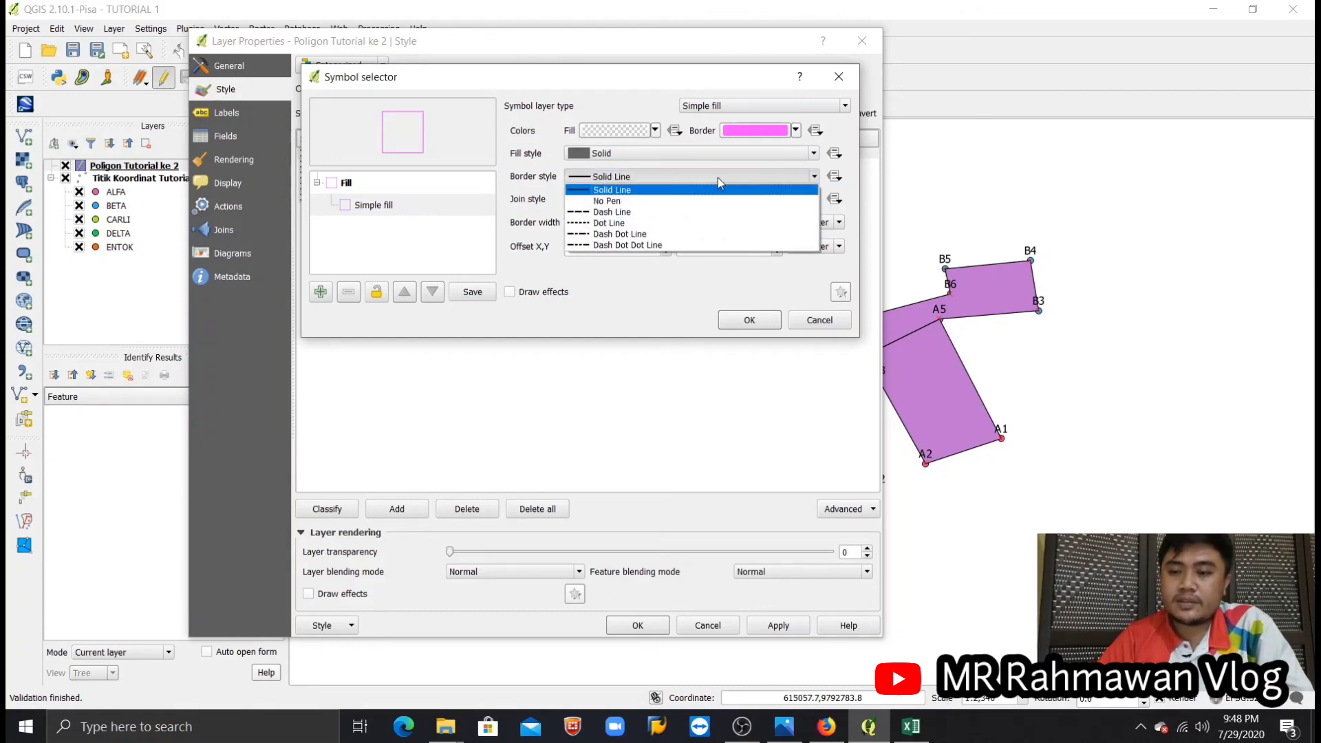
click(717, 177)
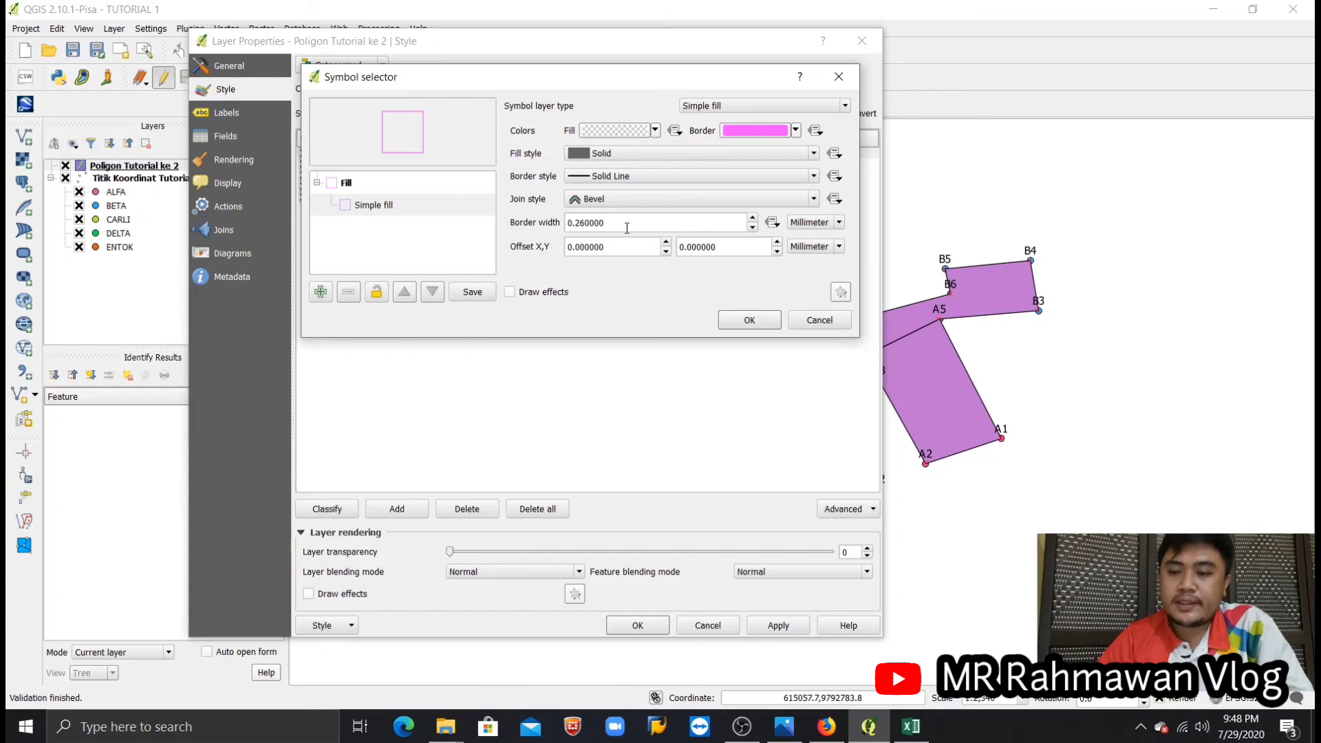
Step: Set the ALFA symbol's border width to 0.66 mm and accept the symbol settings
click(755, 218)
click(755, 218)
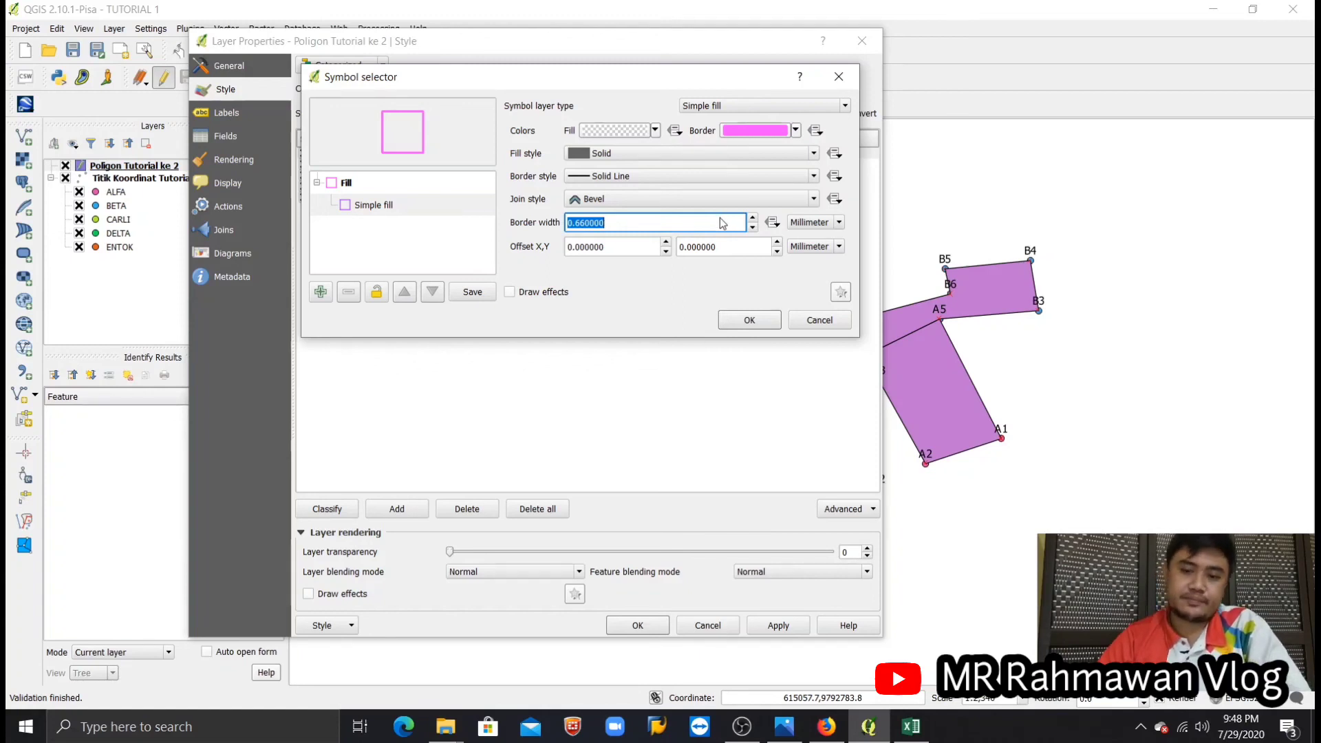
click(749, 320)
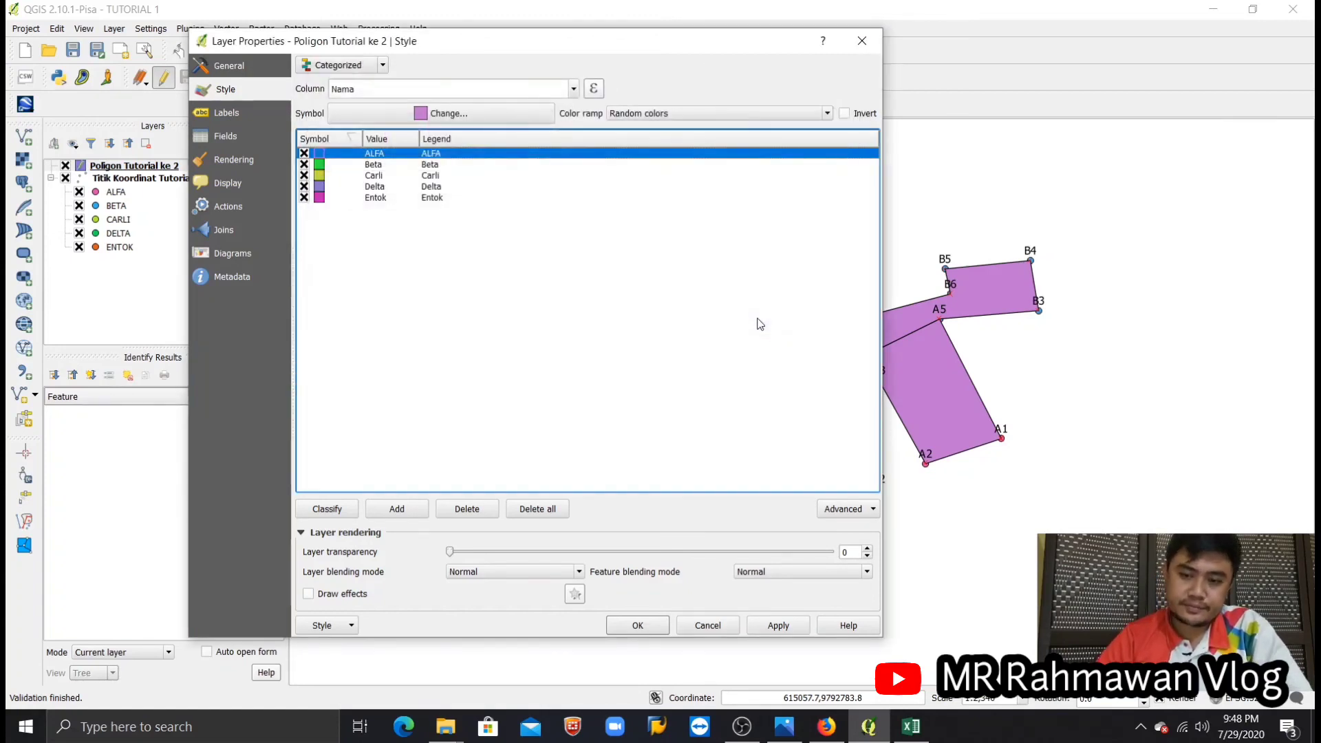
Step: Open the Beta category's symbol and make its simple fill transparent
click(321, 166)
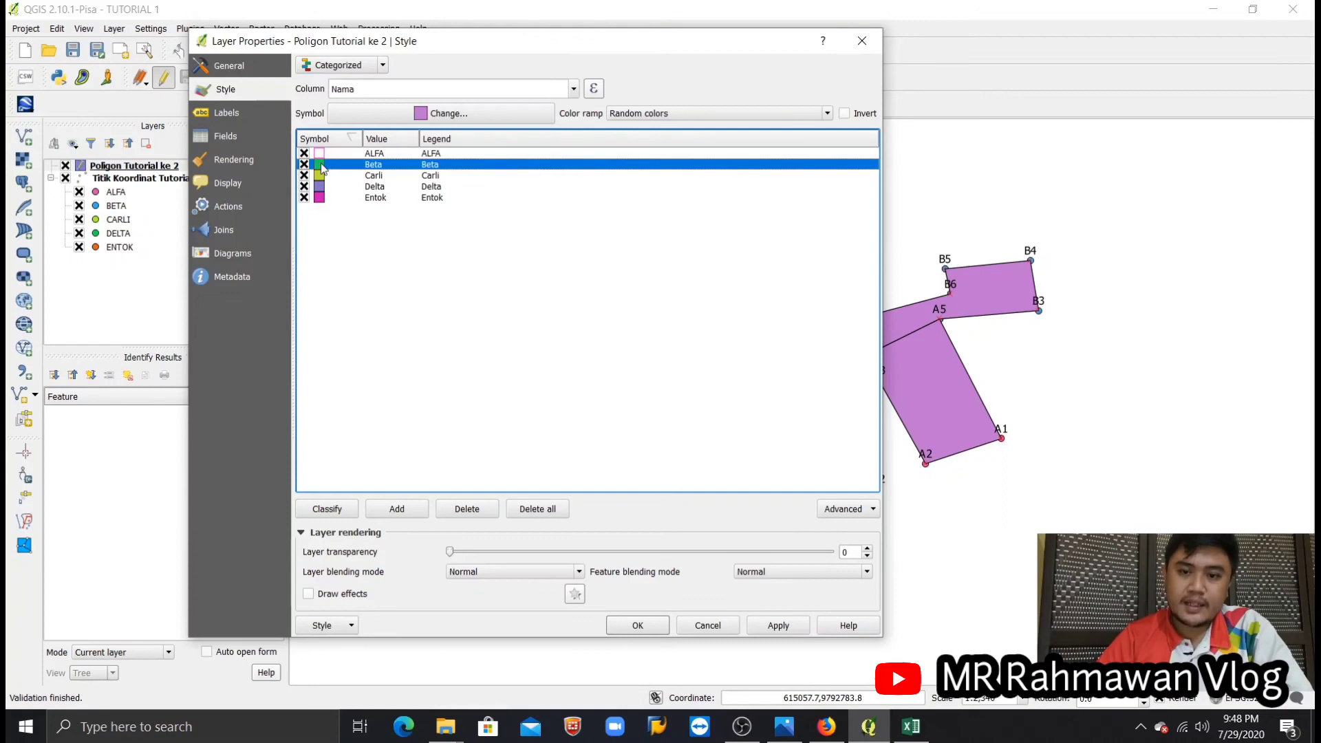
double_click(321, 166)
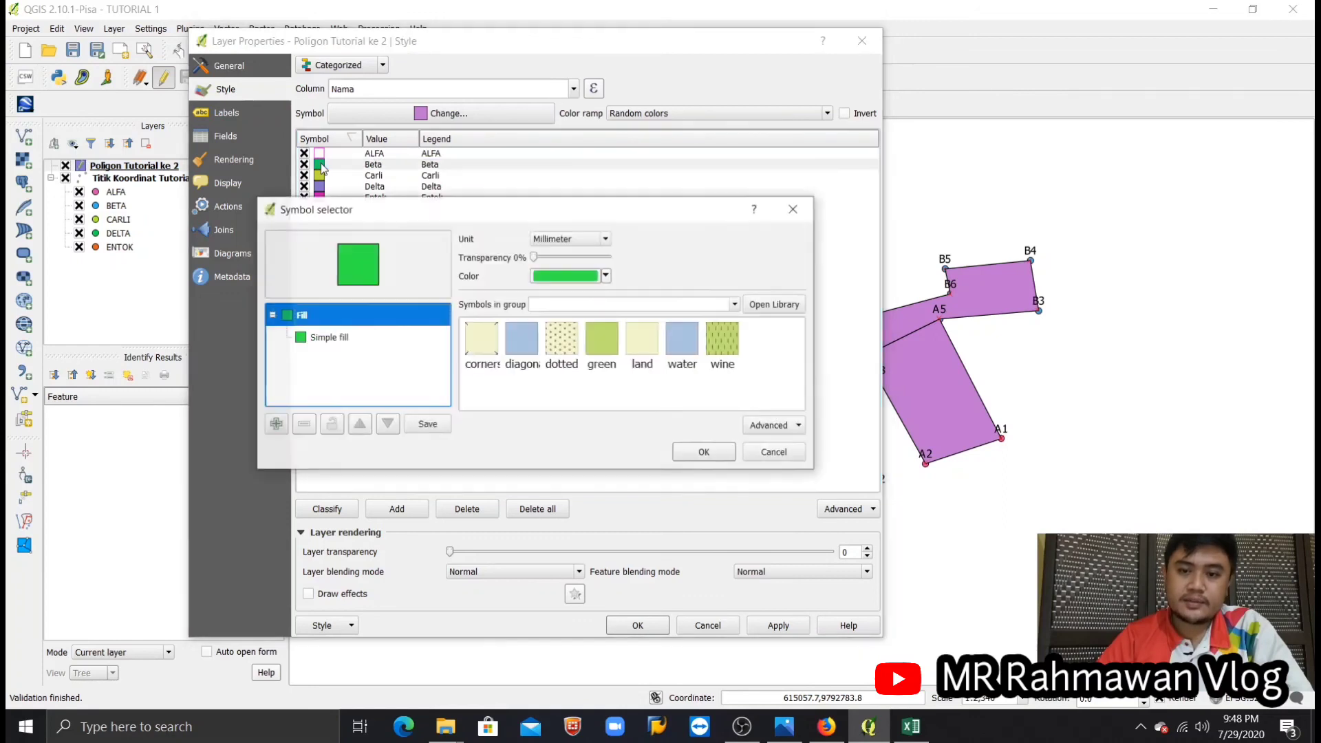
click(351, 344)
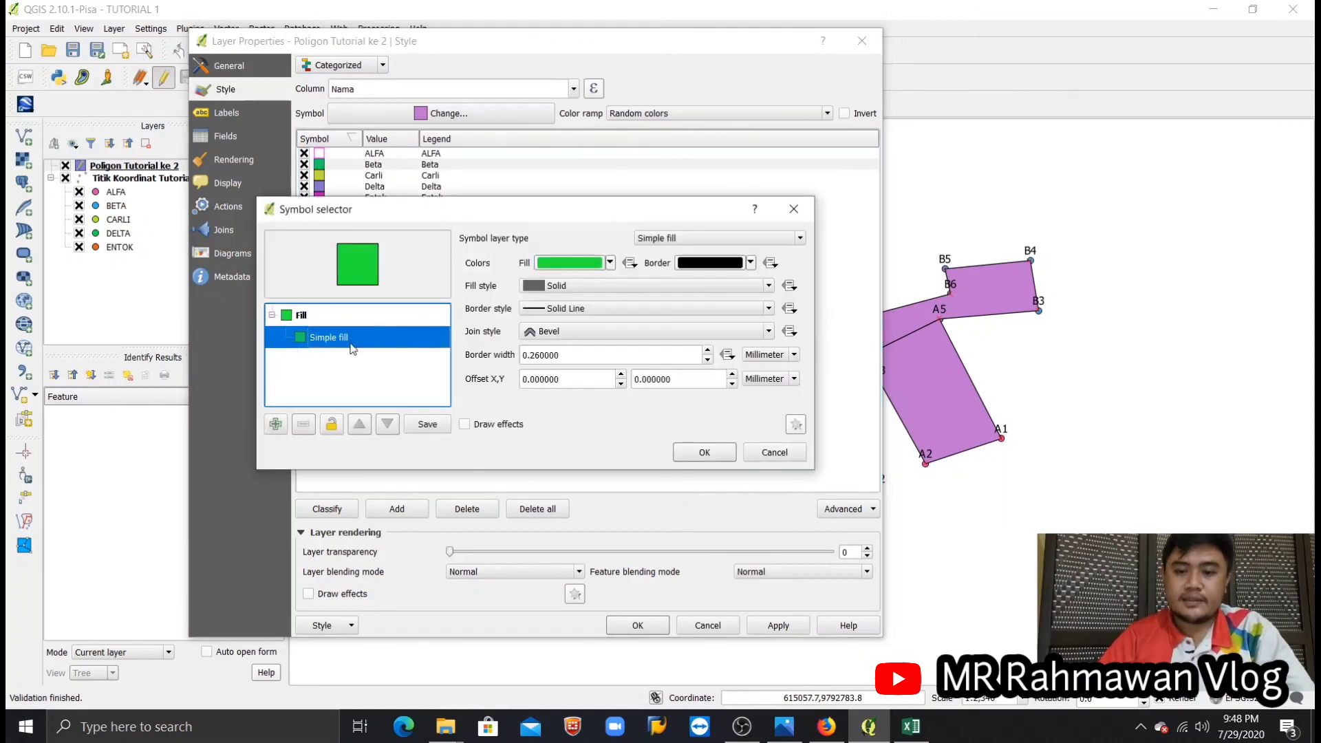
click(609, 262)
click(604, 282)
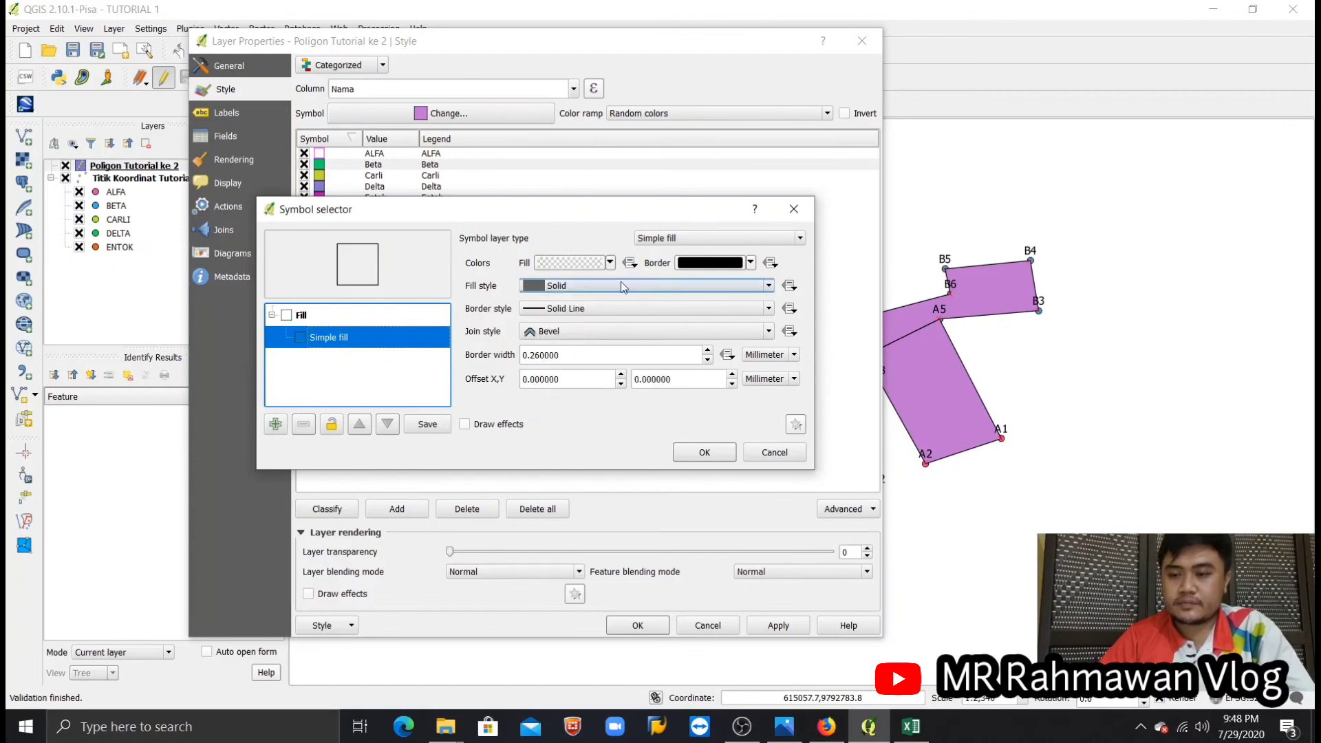
Step: Give the Beta symbol a blue border 0.66 mm wide and accept the symbol settings
click(751, 262)
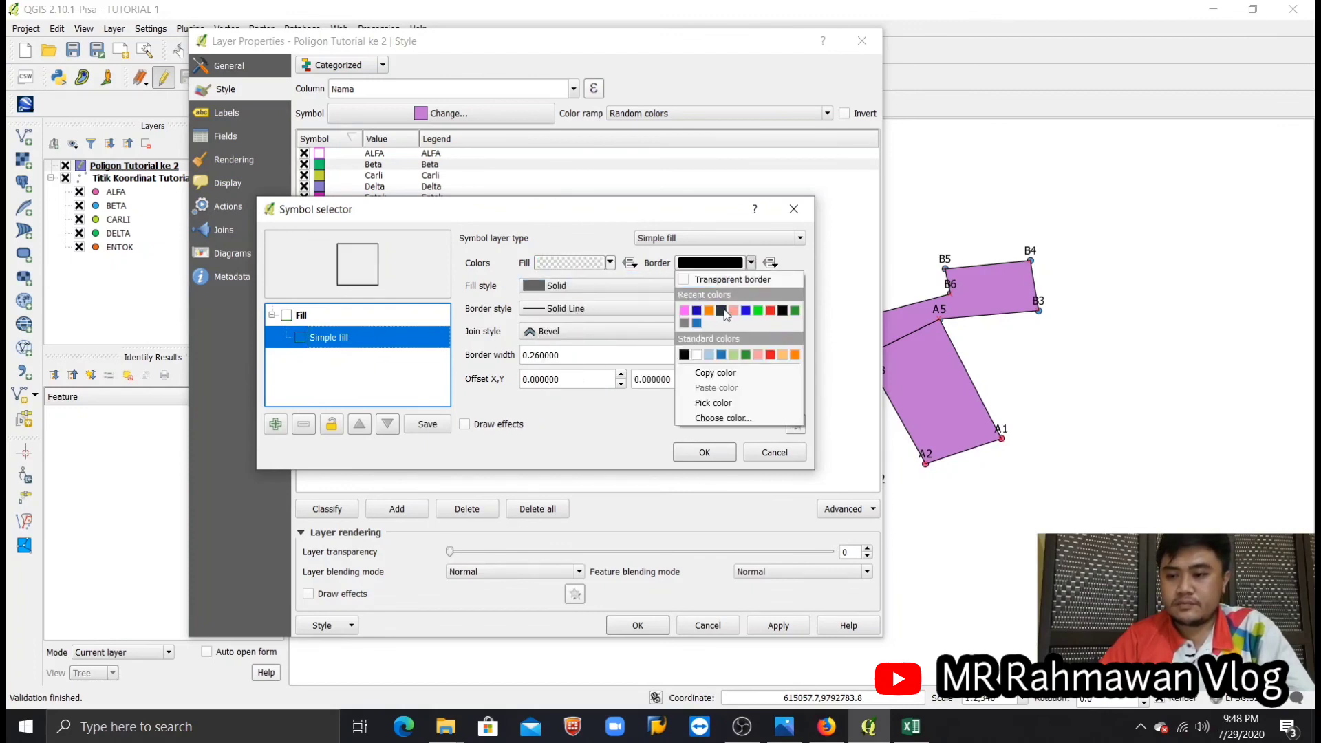
click(746, 311)
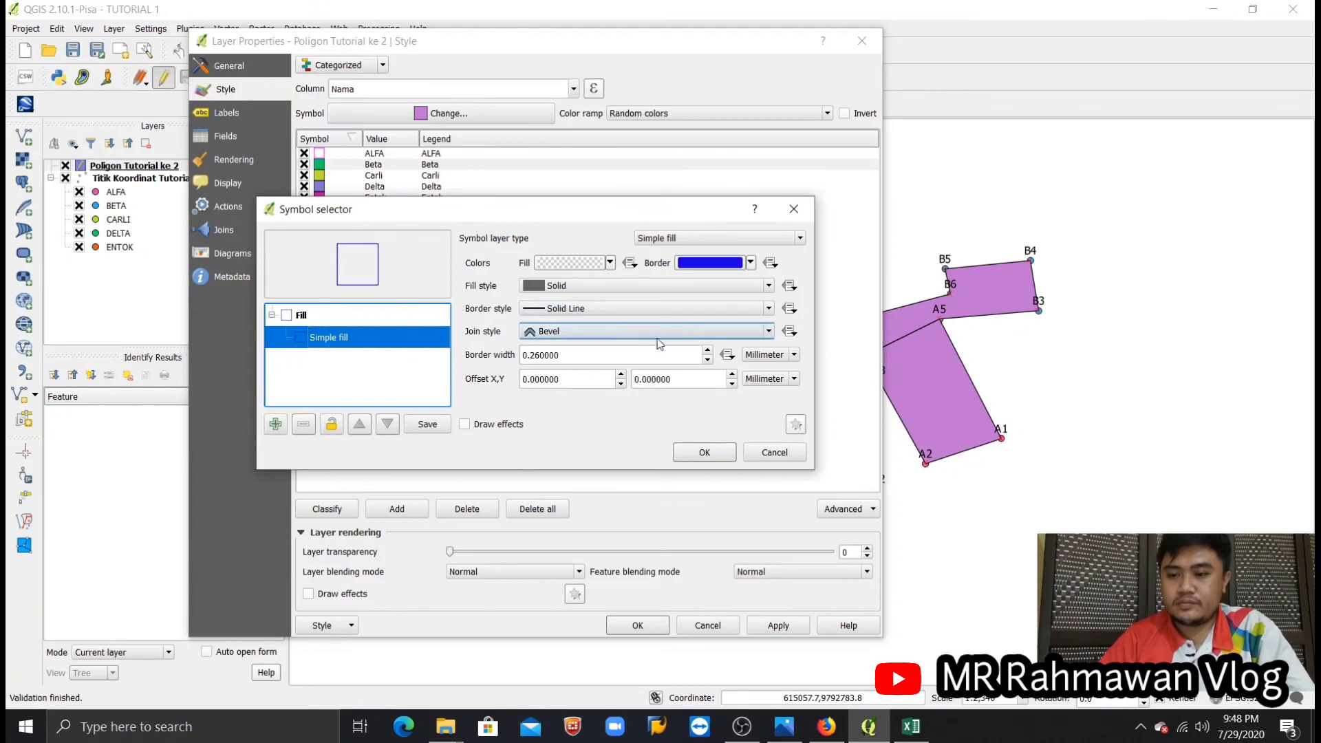
click(708, 351)
click(707, 350)
click(707, 351)
click(707, 359)
click(698, 449)
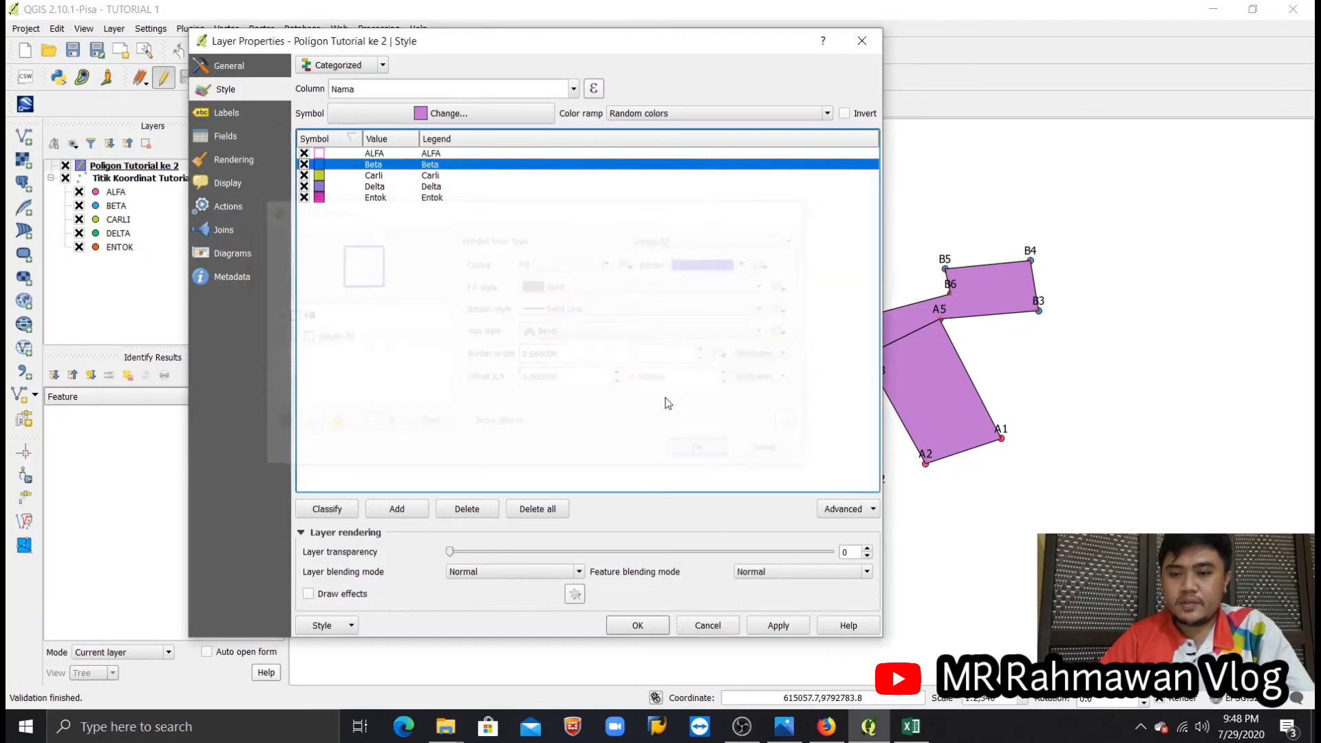
Step: Open the Carli category's symbol and make its simple fill transparent
double_click(319, 176)
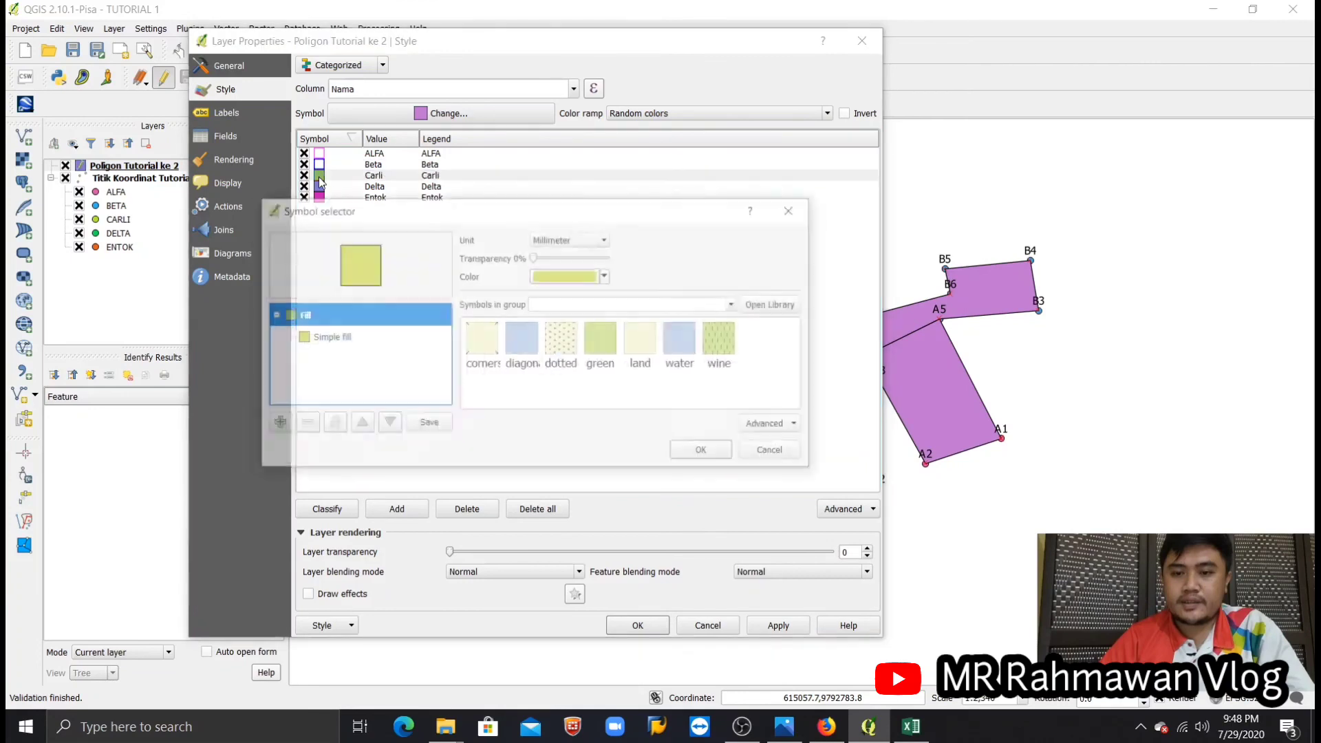
click(438, 337)
click(610, 262)
click(599, 279)
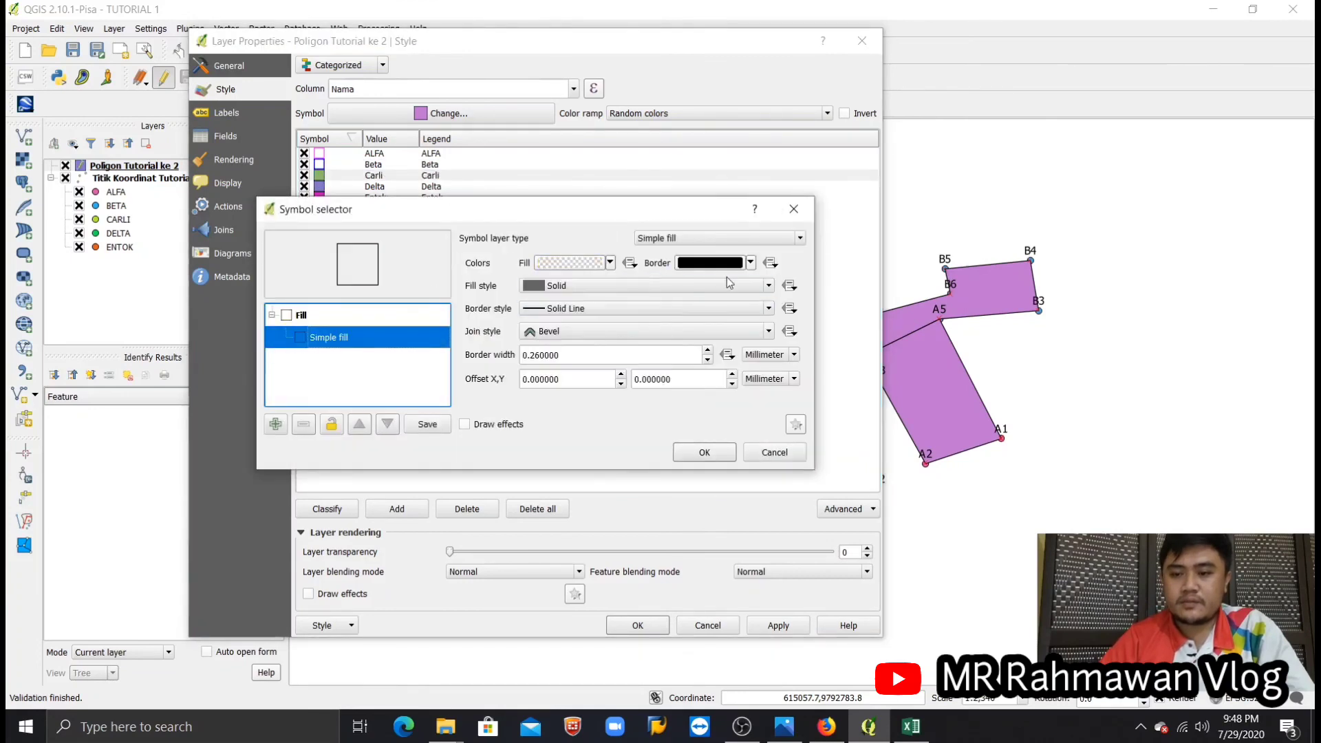
Step: Give the Carli symbol a red border 0.66 mm wide and accept the symbol settings
click(751, 262)
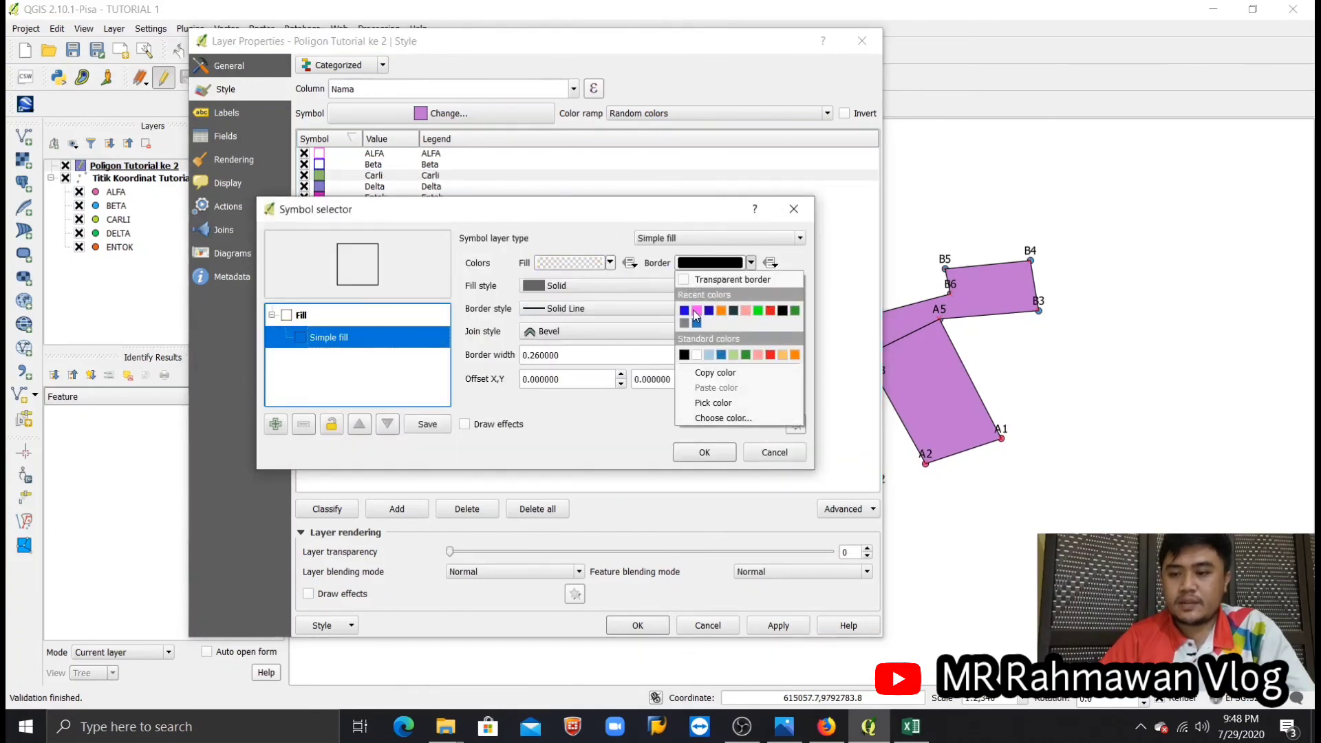
click(769, 310)
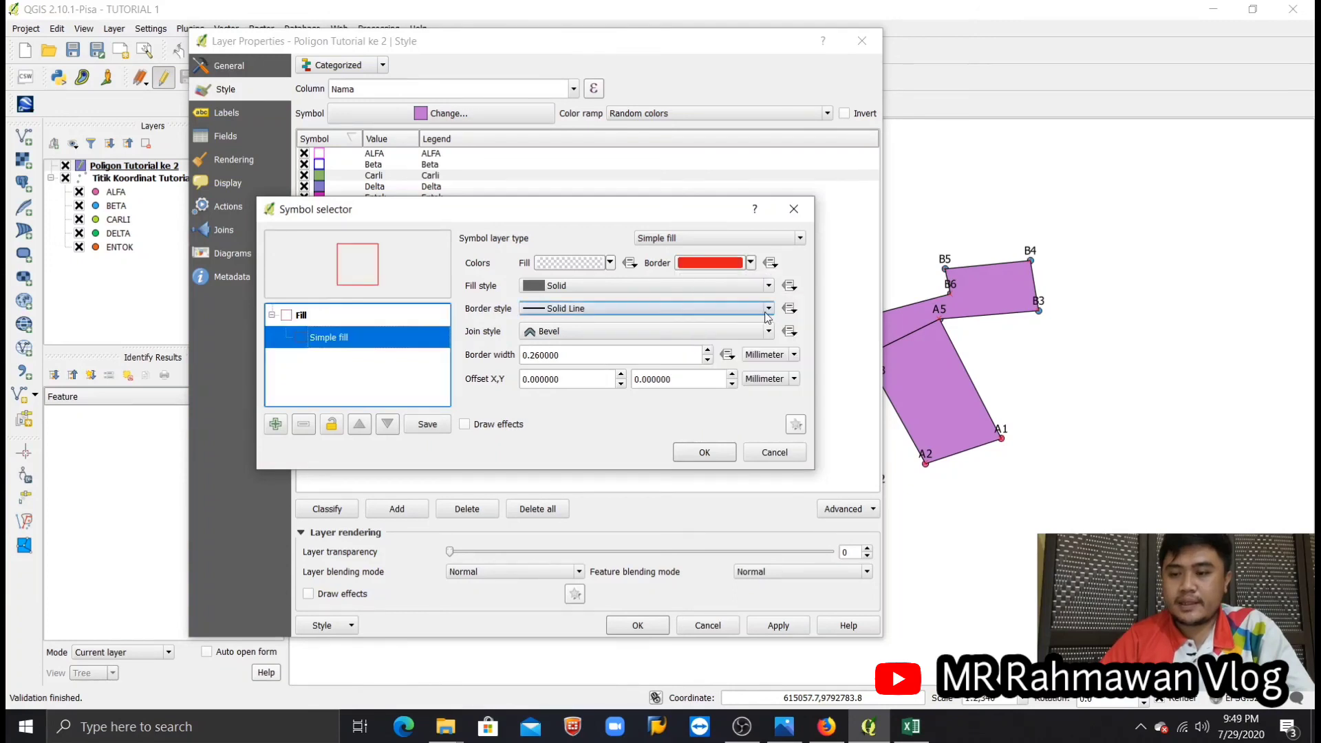
click(707, 350)
click(707, 350)
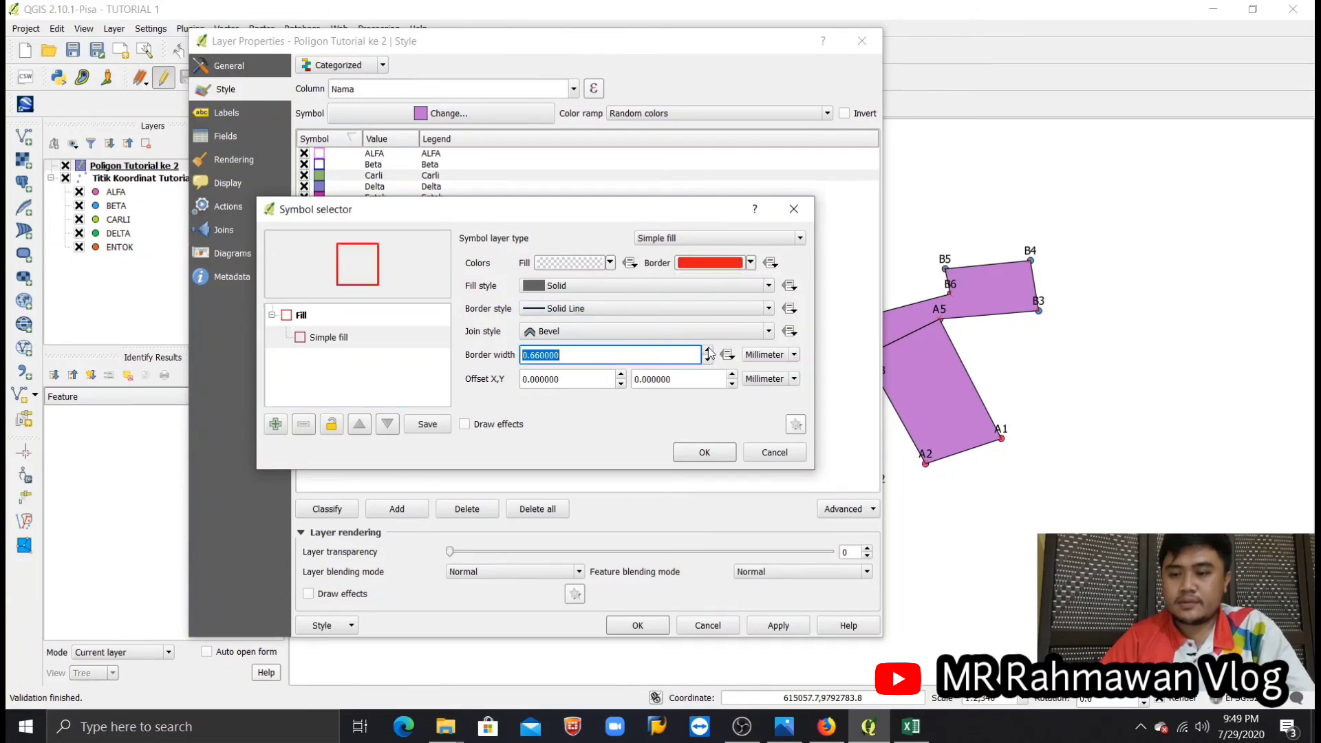
click(712, 453)
Step: Open the Delta category's symbol and make its simple fill transparent
click(327, 187)
double_click(327, 189)
click(385, 337)
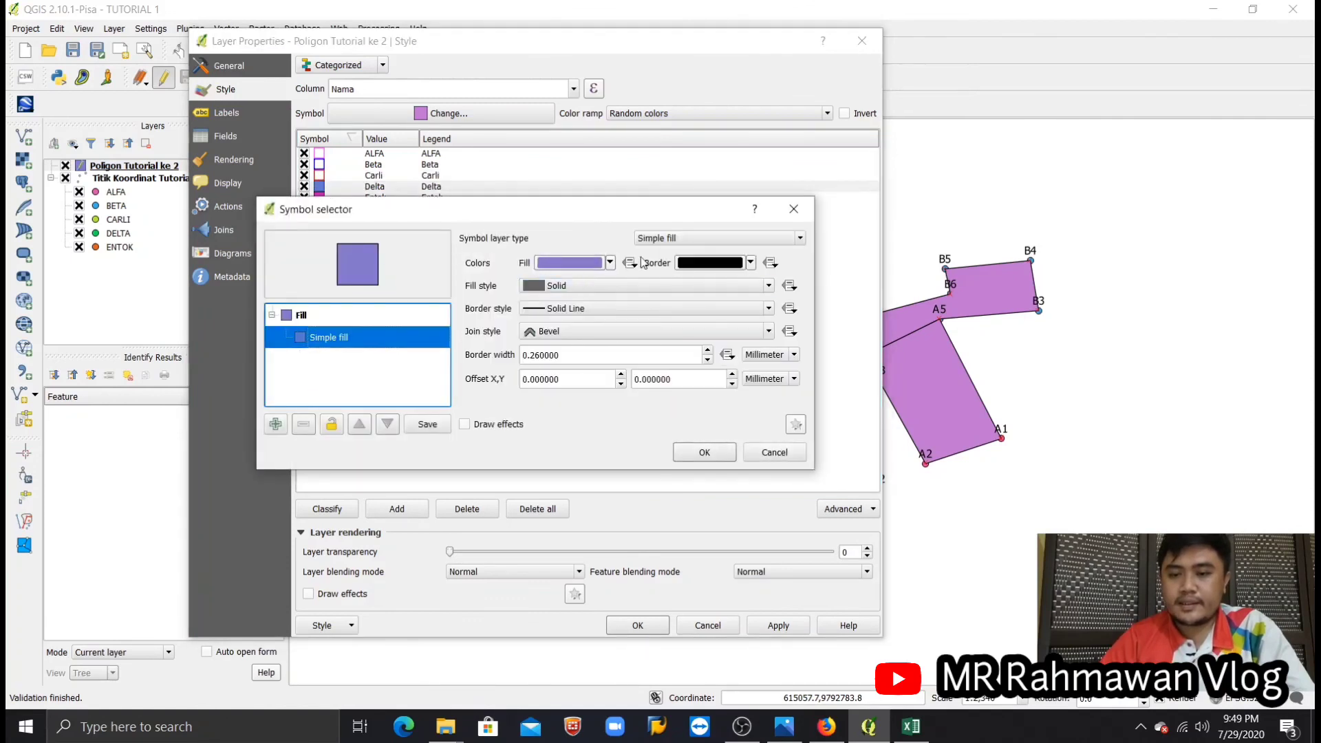
click(609, 262)
click(593, 280)
Step: Set the Delta symbol's border to the standard green rgb(51, 160, 44), increase its width and accept the symbol settings
click(750, 262)
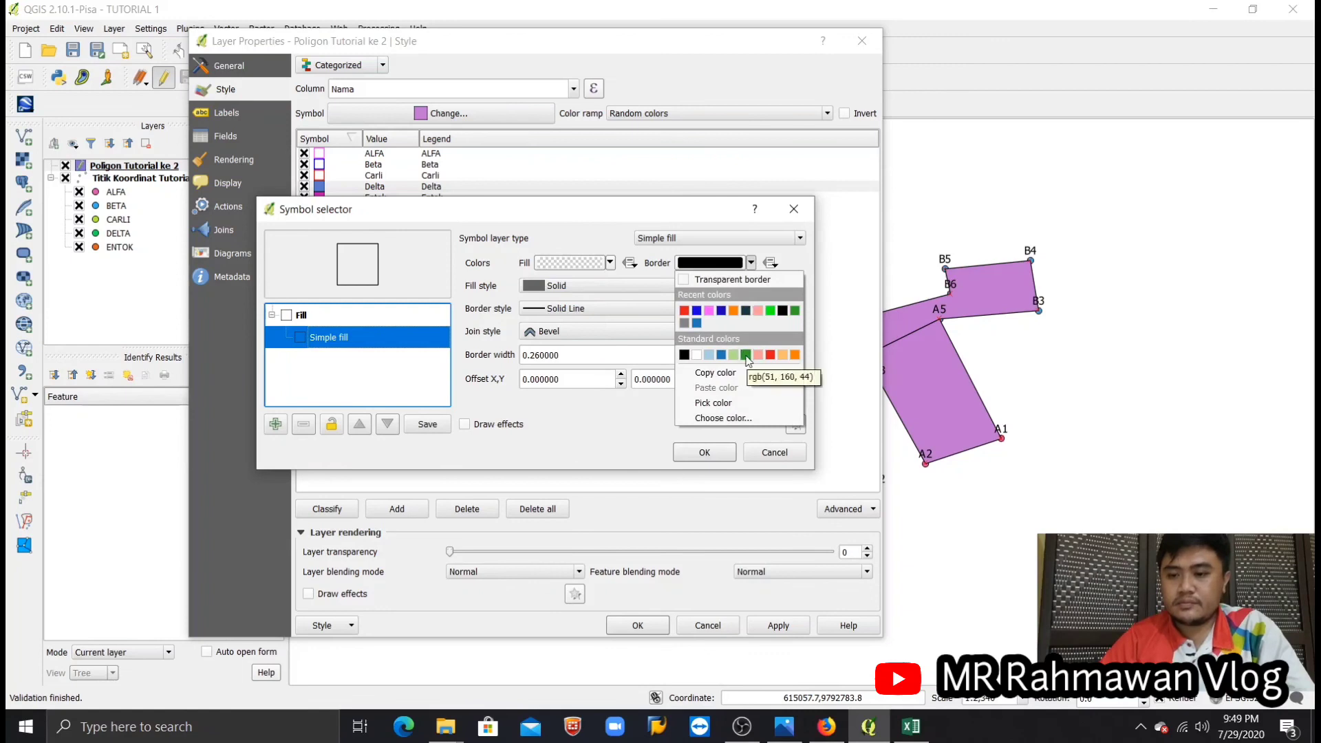
click(746, 355)
click(706, 350)
click(707, 350)
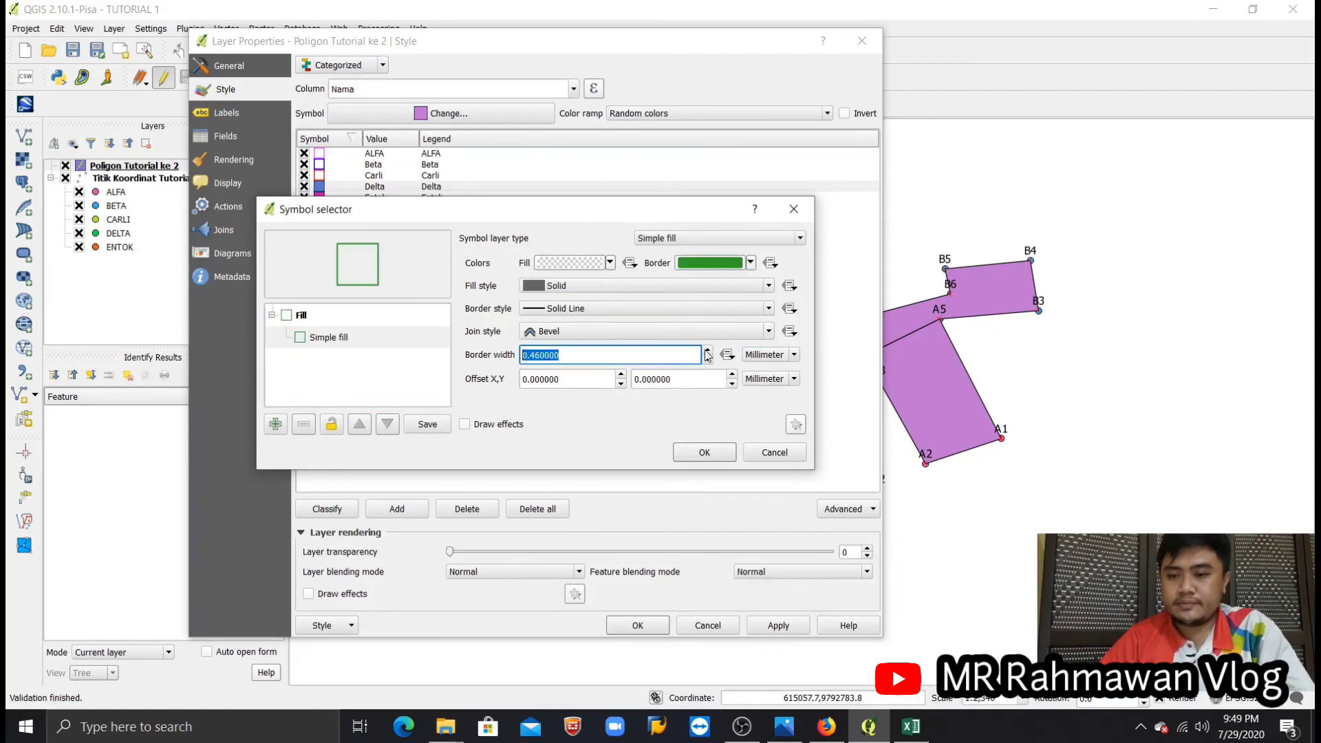
click(703, 453)
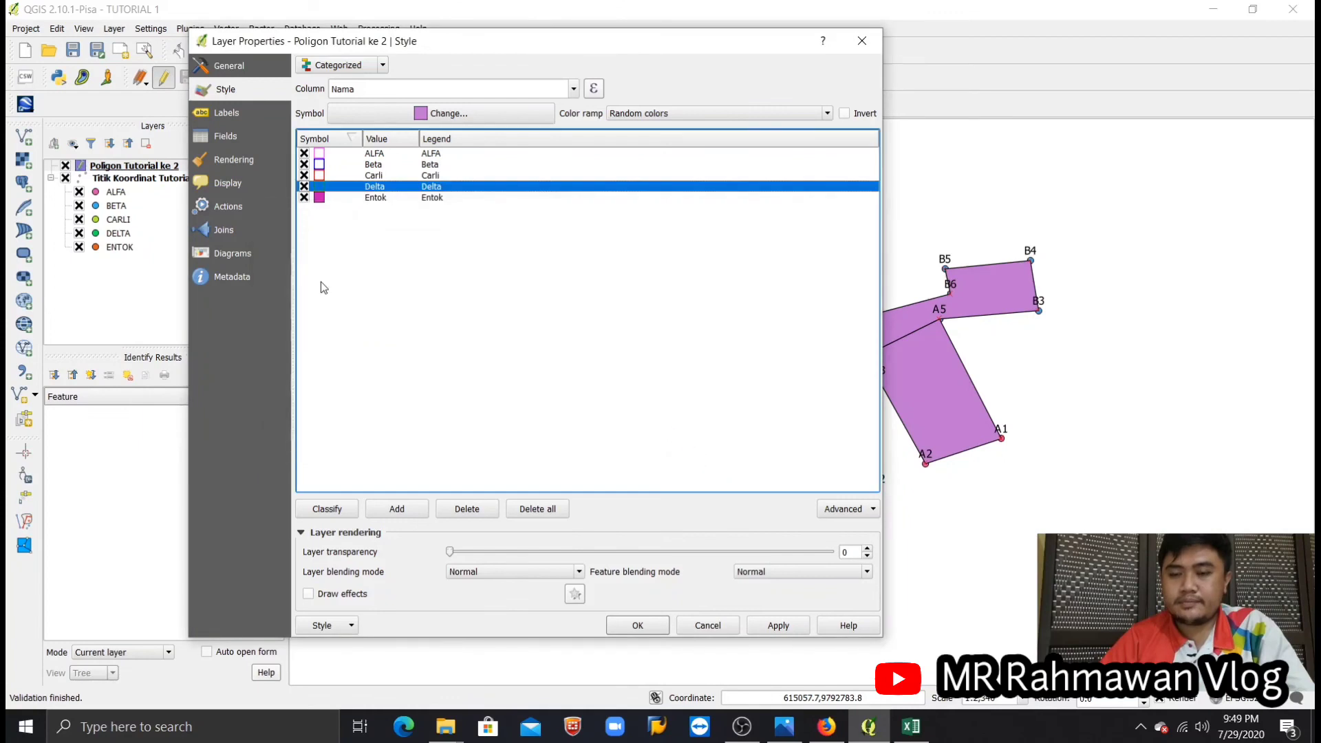
Step: Open the Entok category's symbol and make its simple fill transparent
click(320, 199)
double_click(320, 198)
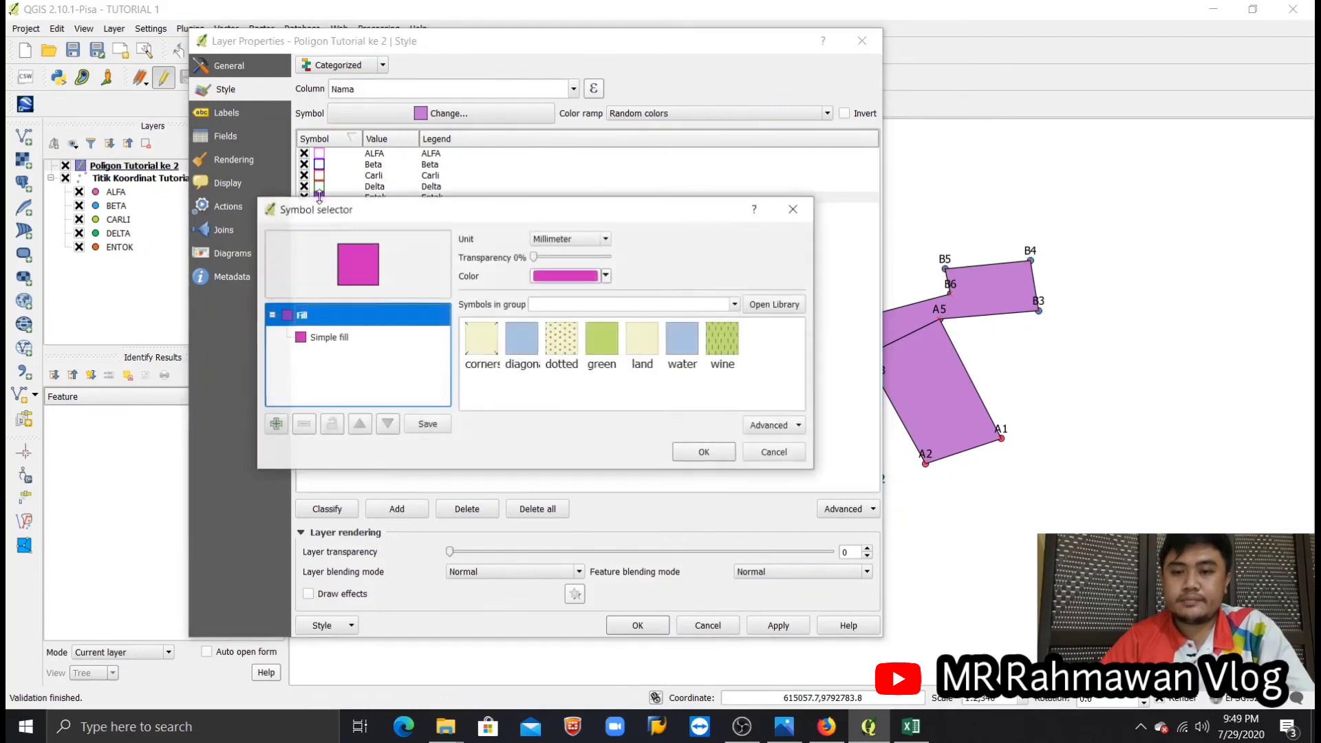
click(329, 337)
click(610, 263)
click(566, 280)
Step: Give the Entok symbol a thicker dark teal border and apply the categorized style to the Poligon Tutorial ke 2 layer
click(750, 263)
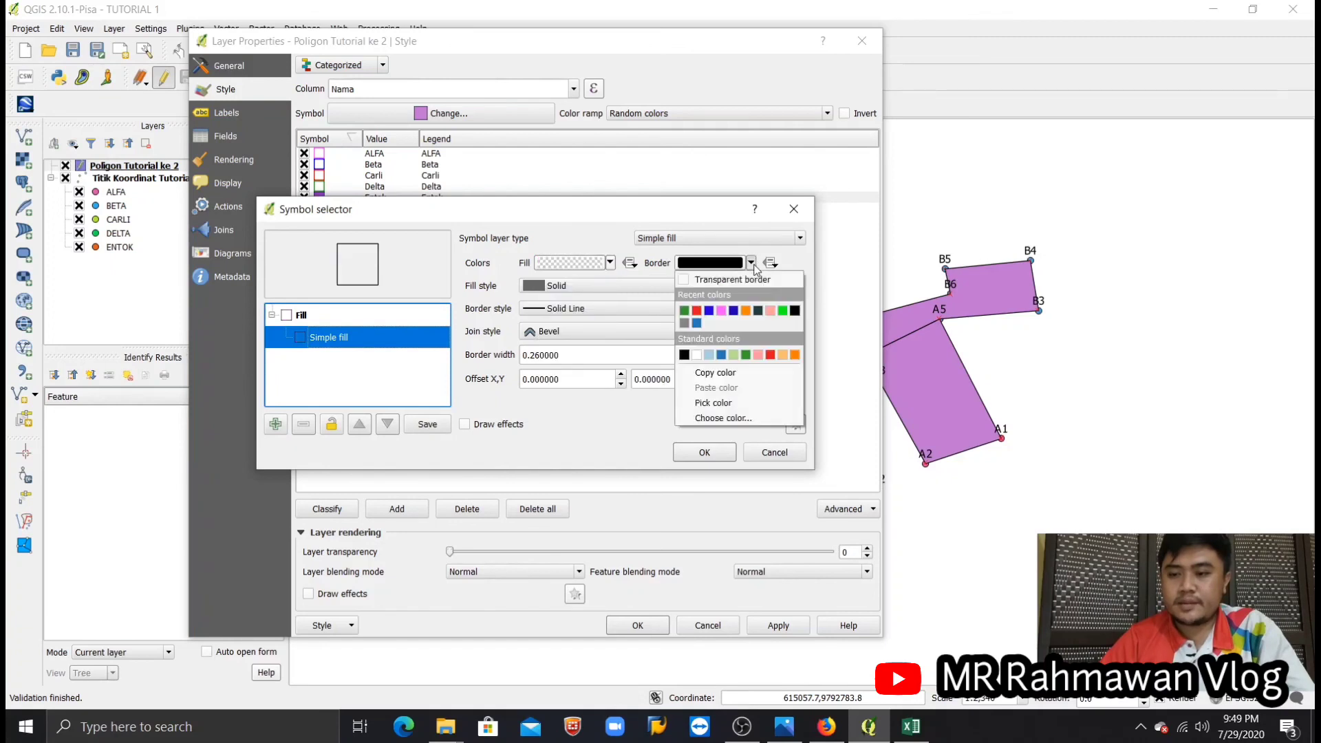
click(758, 311)
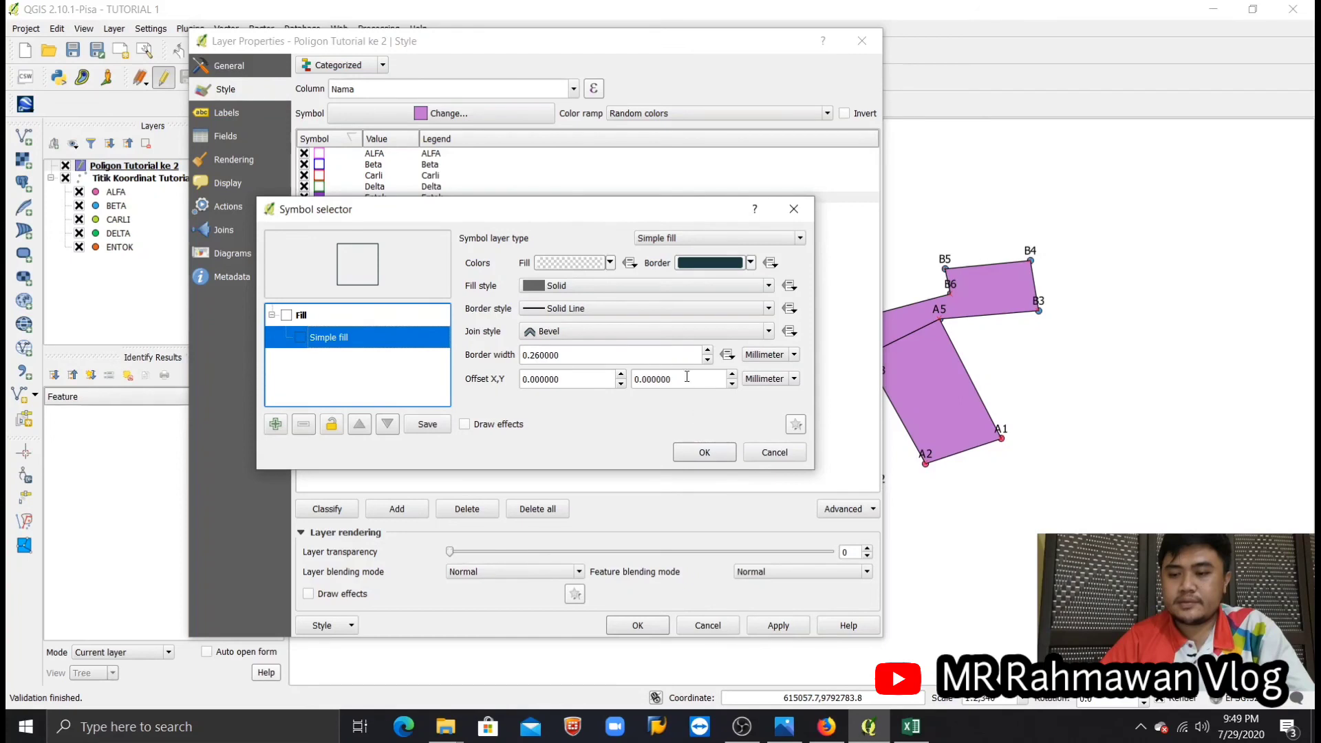
click(705, 354)
click(705, 452)
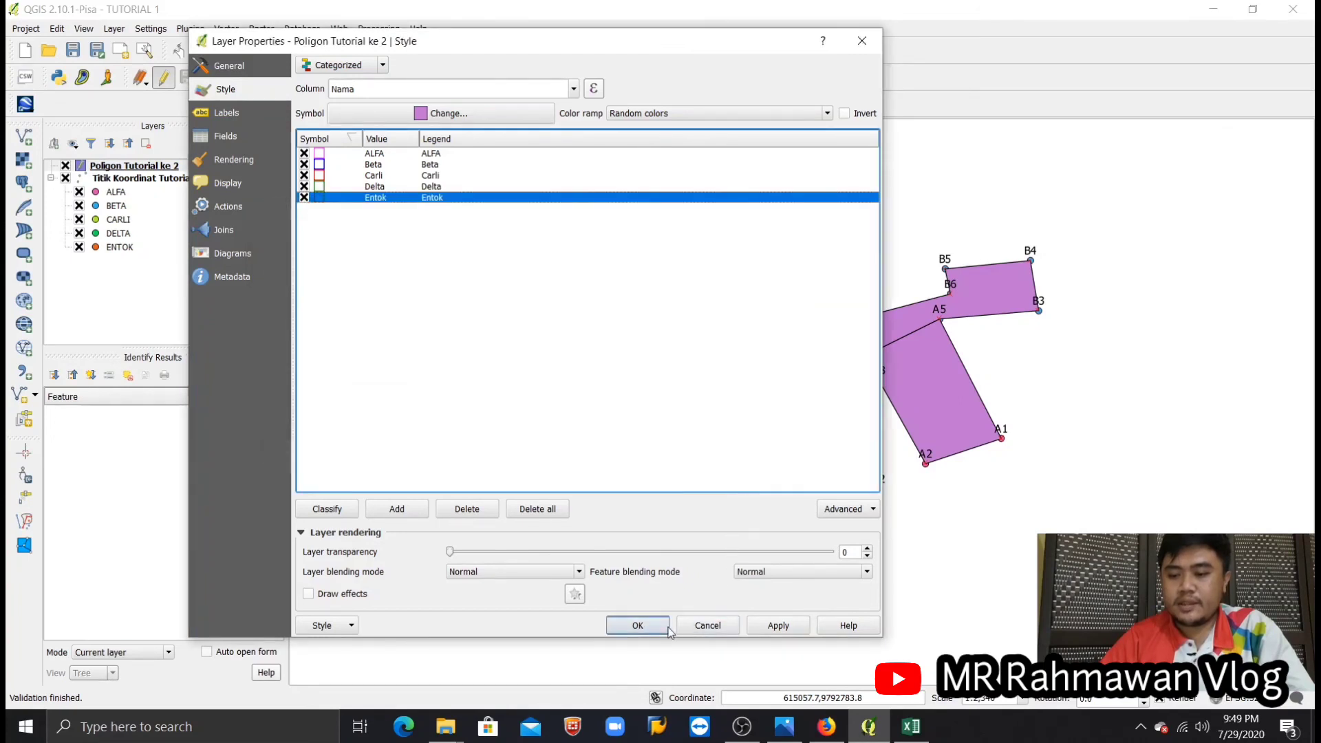
click(638, 625)
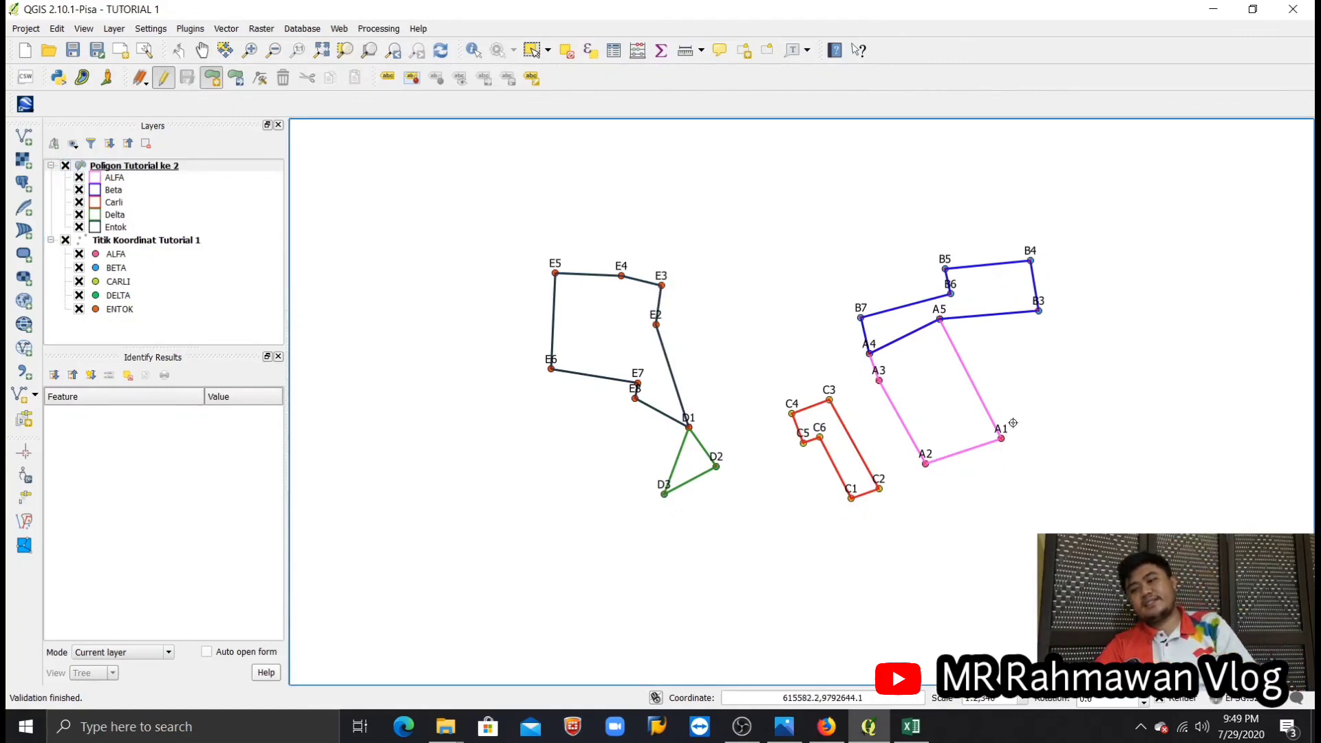
click(114, 169)
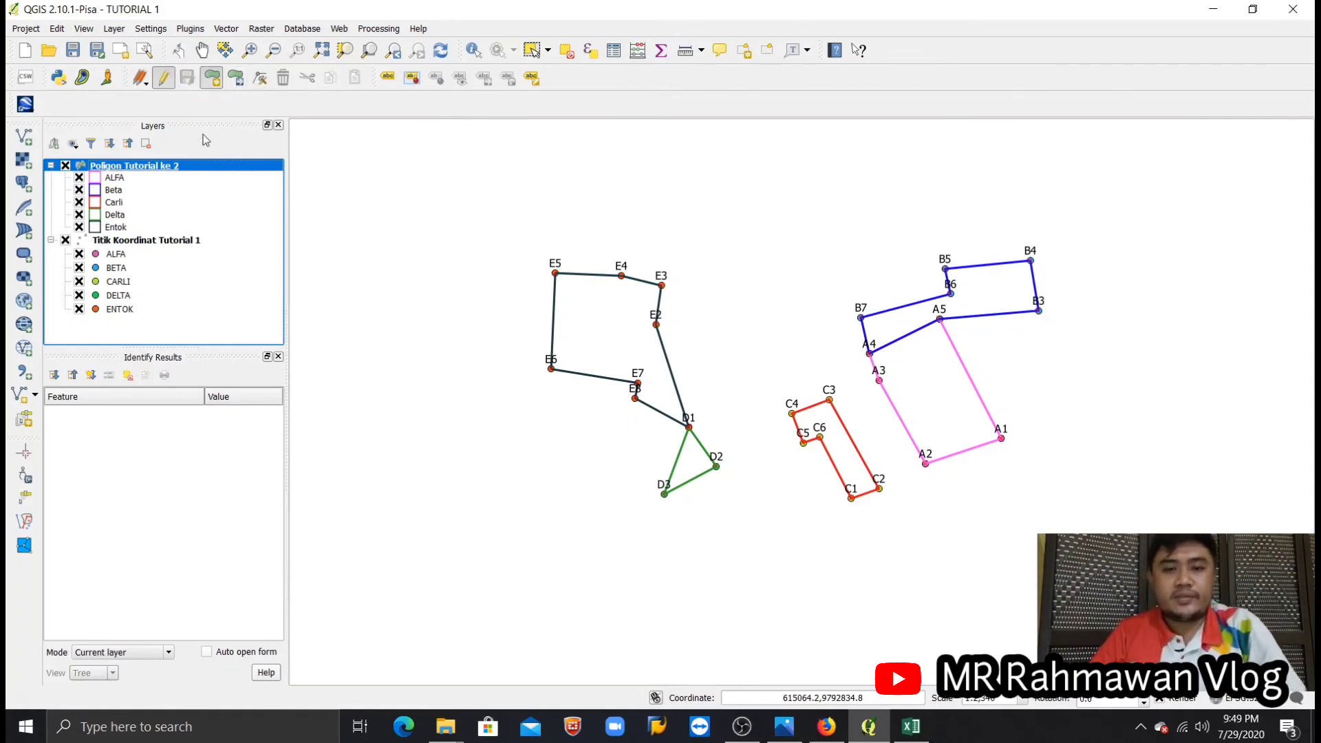
scroll(678, 289, down, 1)
scroll(677, 288, up, 1)
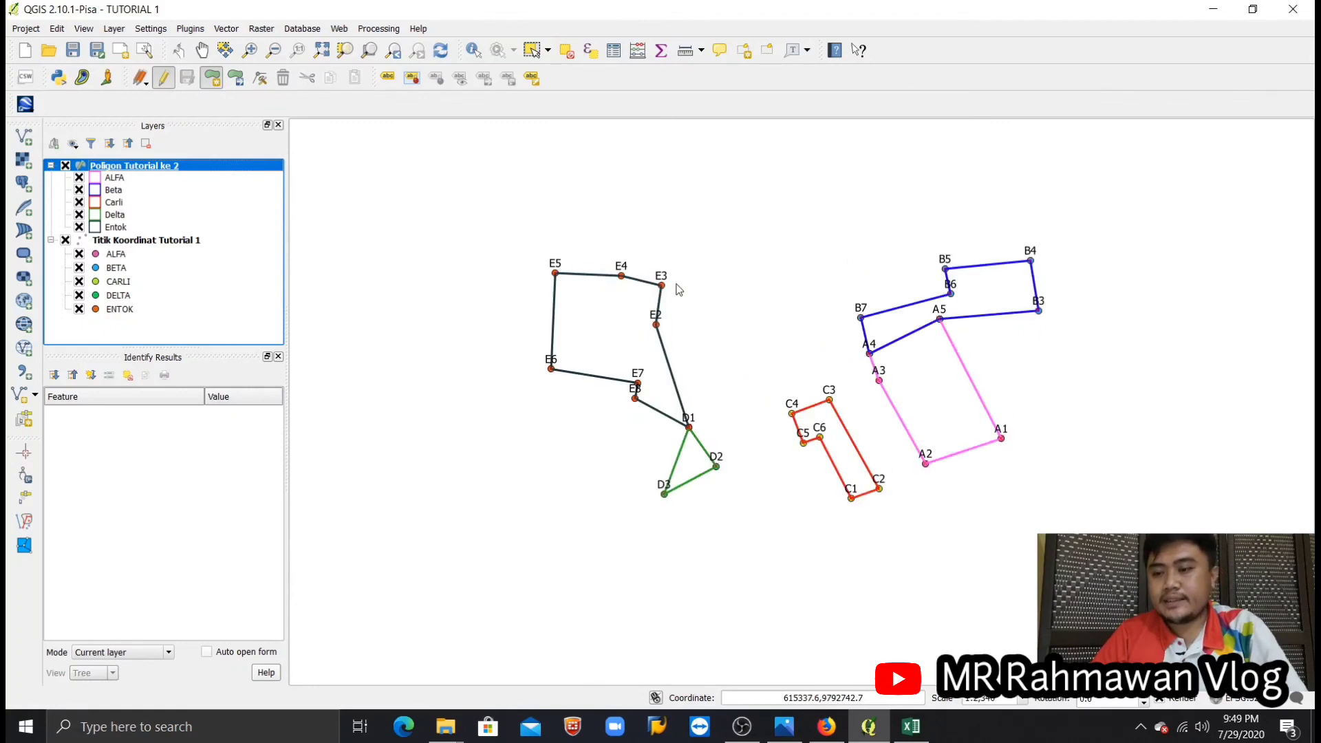
scroll(776, 378, up, 1)
scroll(747, 351, down, 1)
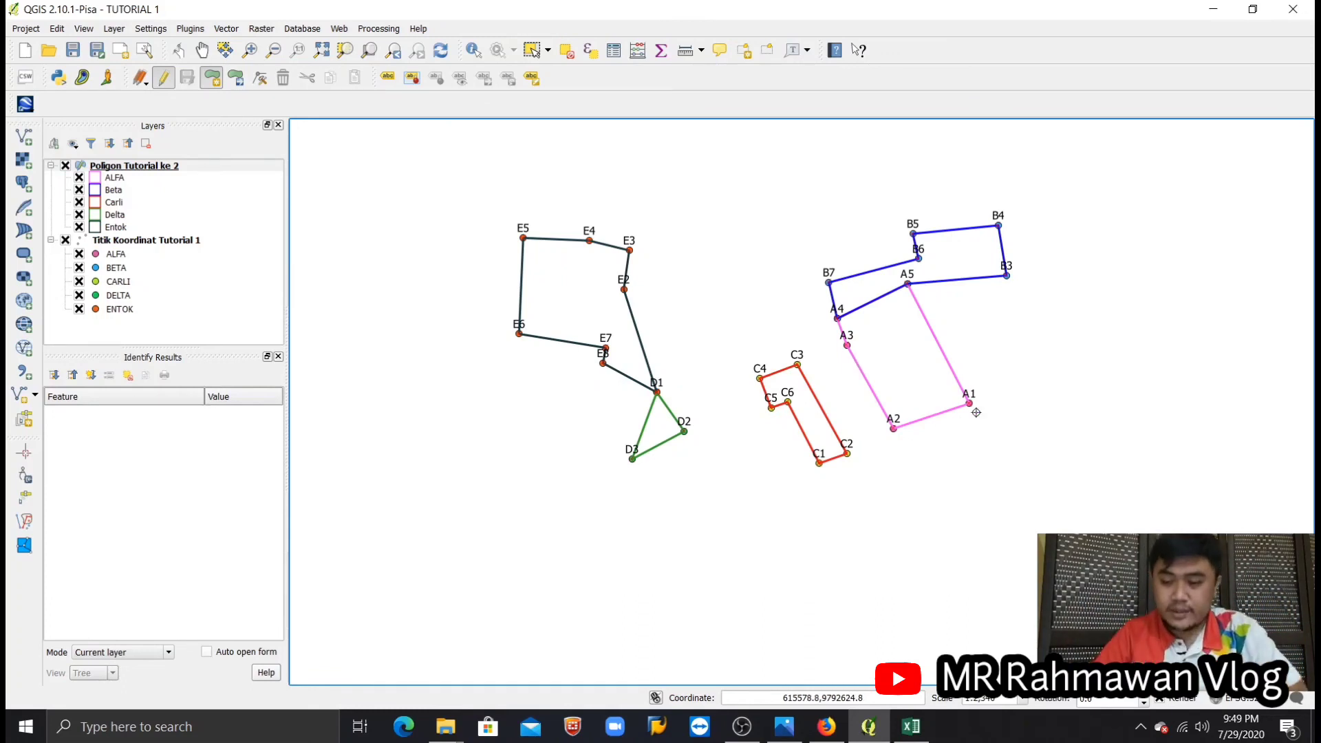
click(746, 728)
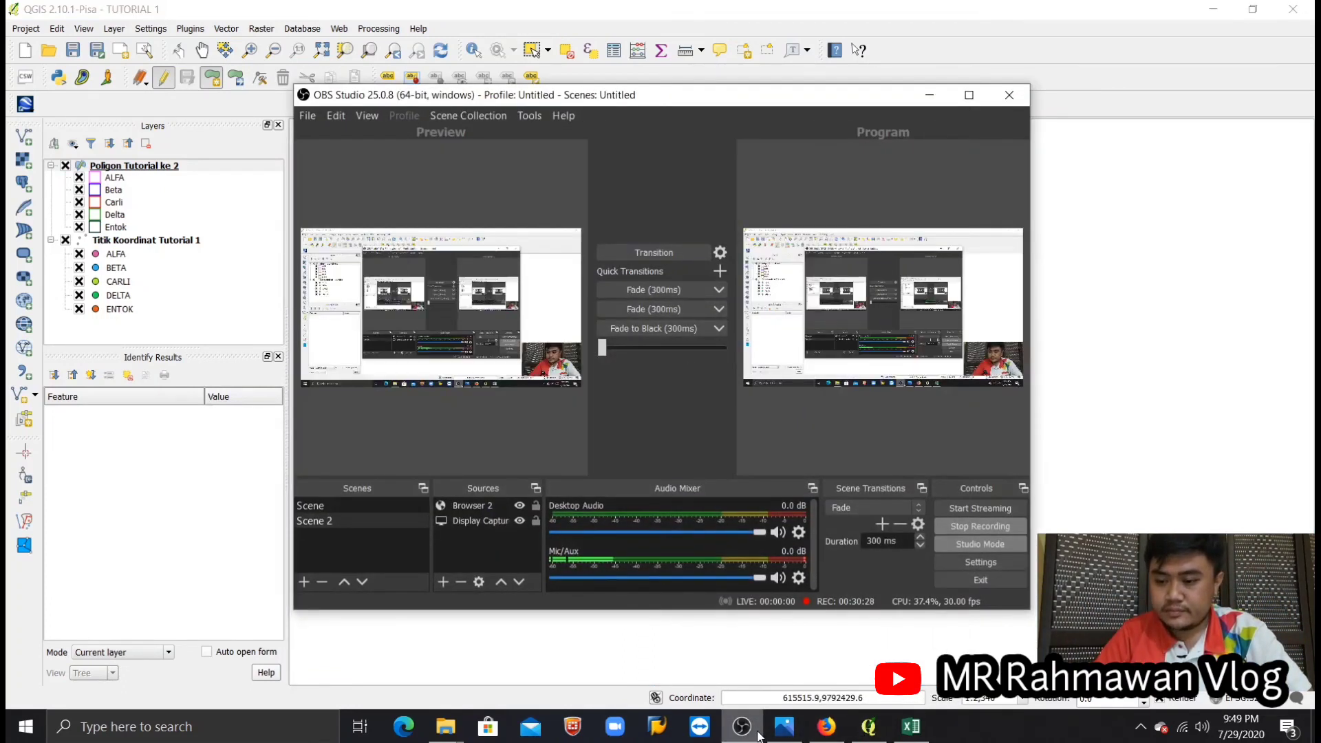
click(757, 735)
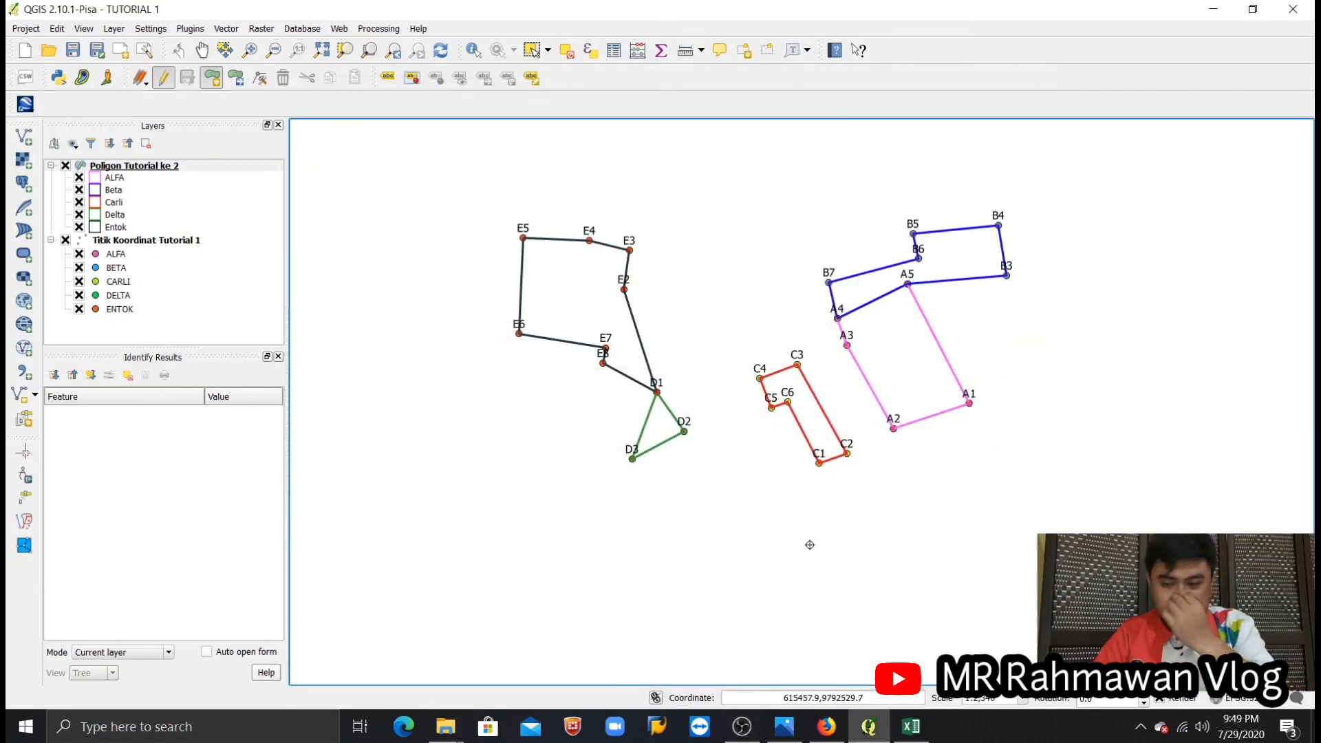
scroll(840, 310, down, 1)
scroll(840, 310, up, 2)
scroll(840, 310, down, 2)
scroll(840, 310, up, 1)
scroll(841, 311, up, 2)
scroll(838, 303, down, 2)
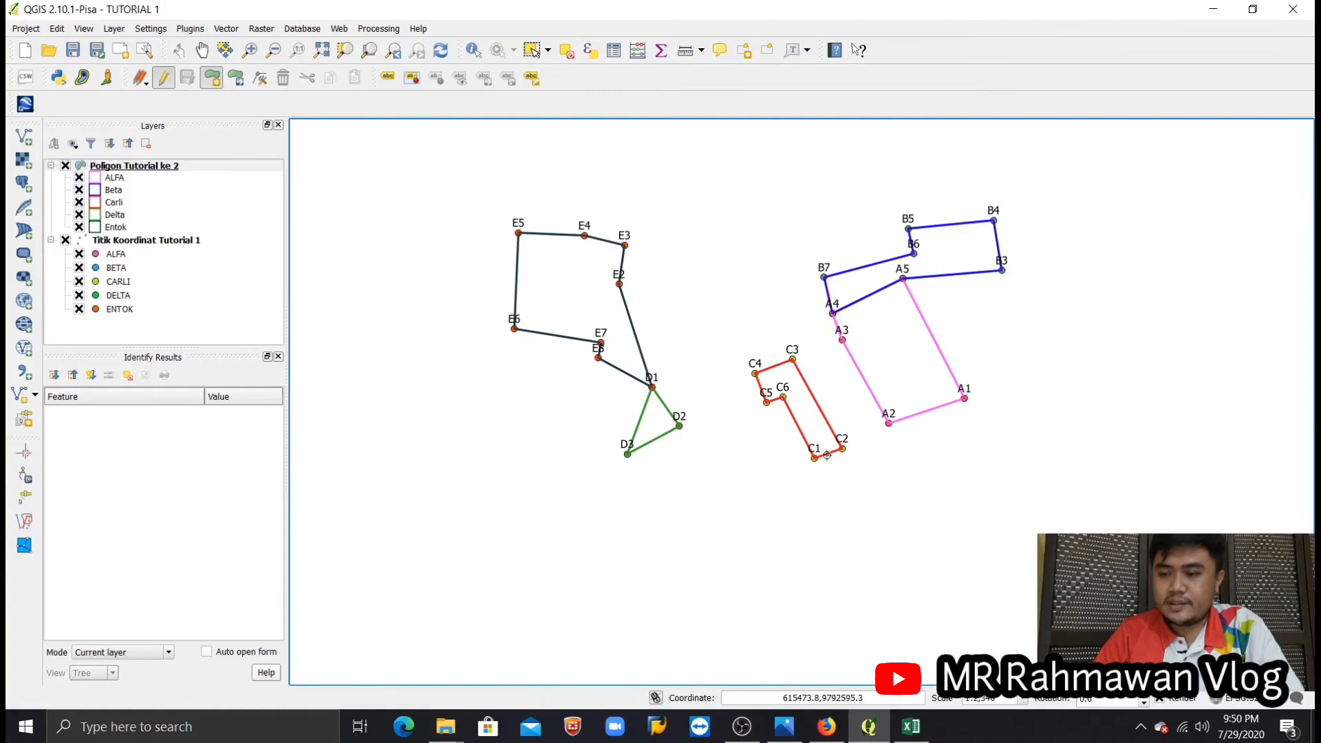
Step: Switch to Photos to examine the parcels, legend and layout of the reference map Contoh Peta Bidang Tanah.jpeg, and return to QGIS
click(784, 726)
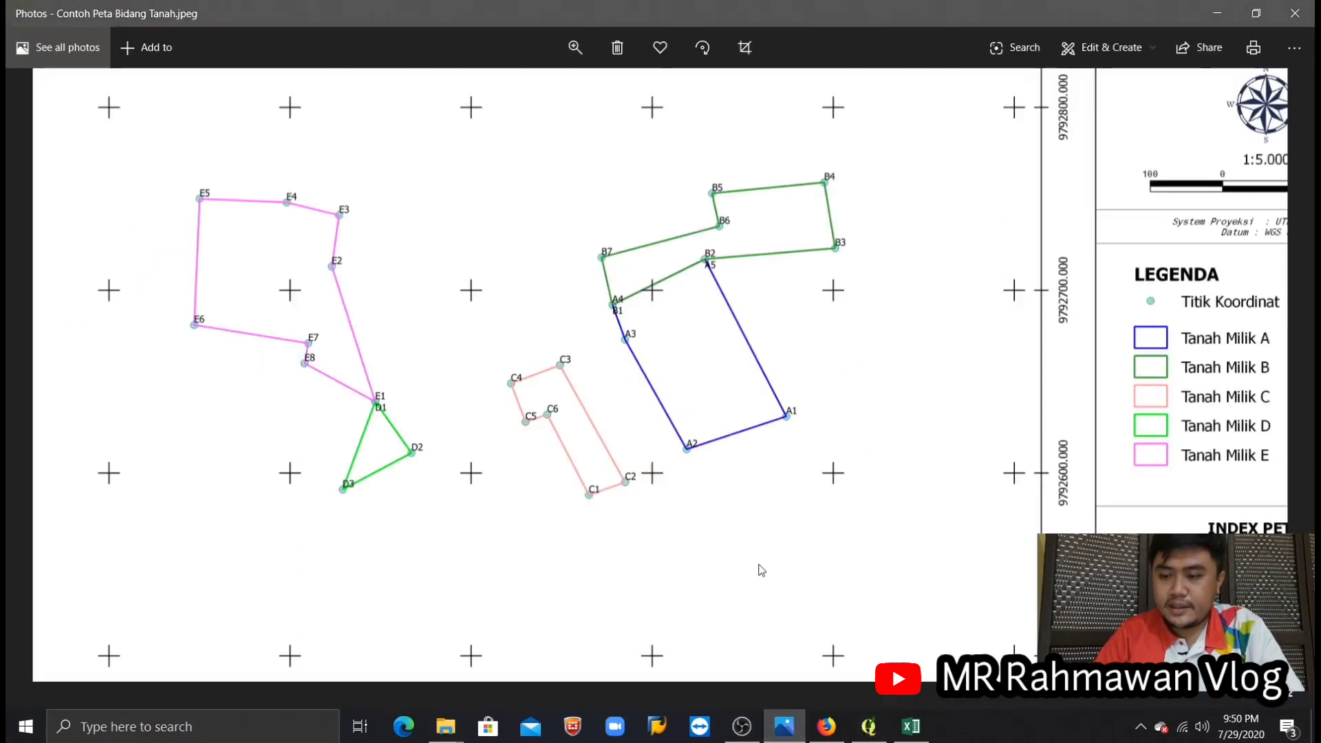
scroll(761, 569, down, 2)
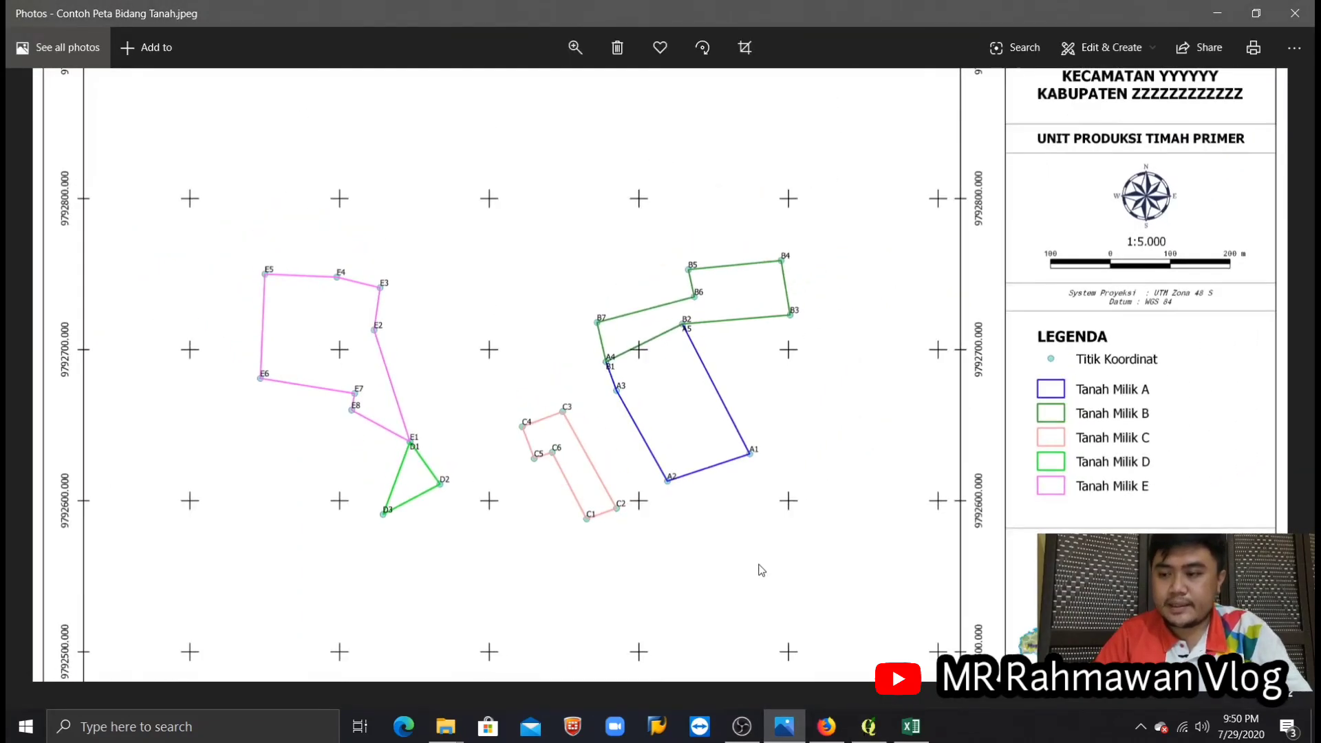
scroll(762, 570, down, 2)
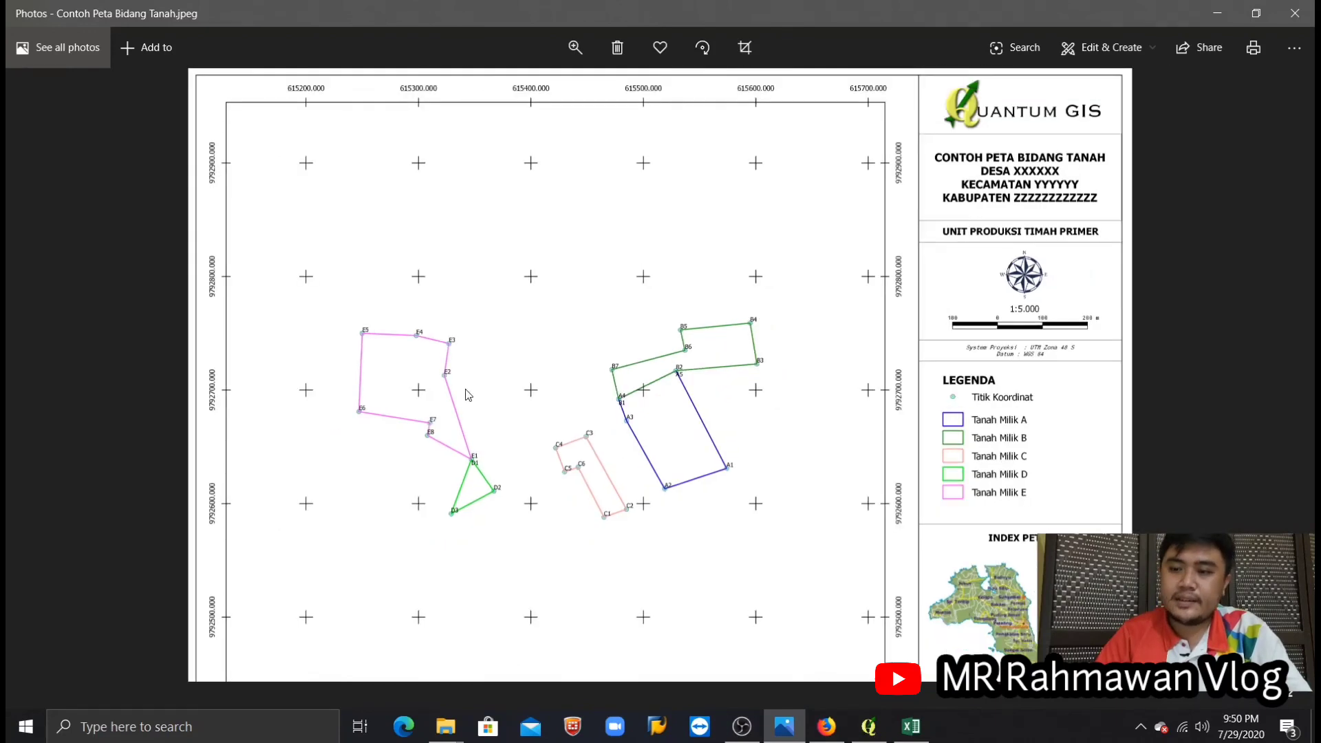
scroll(362, 147, down, 1)
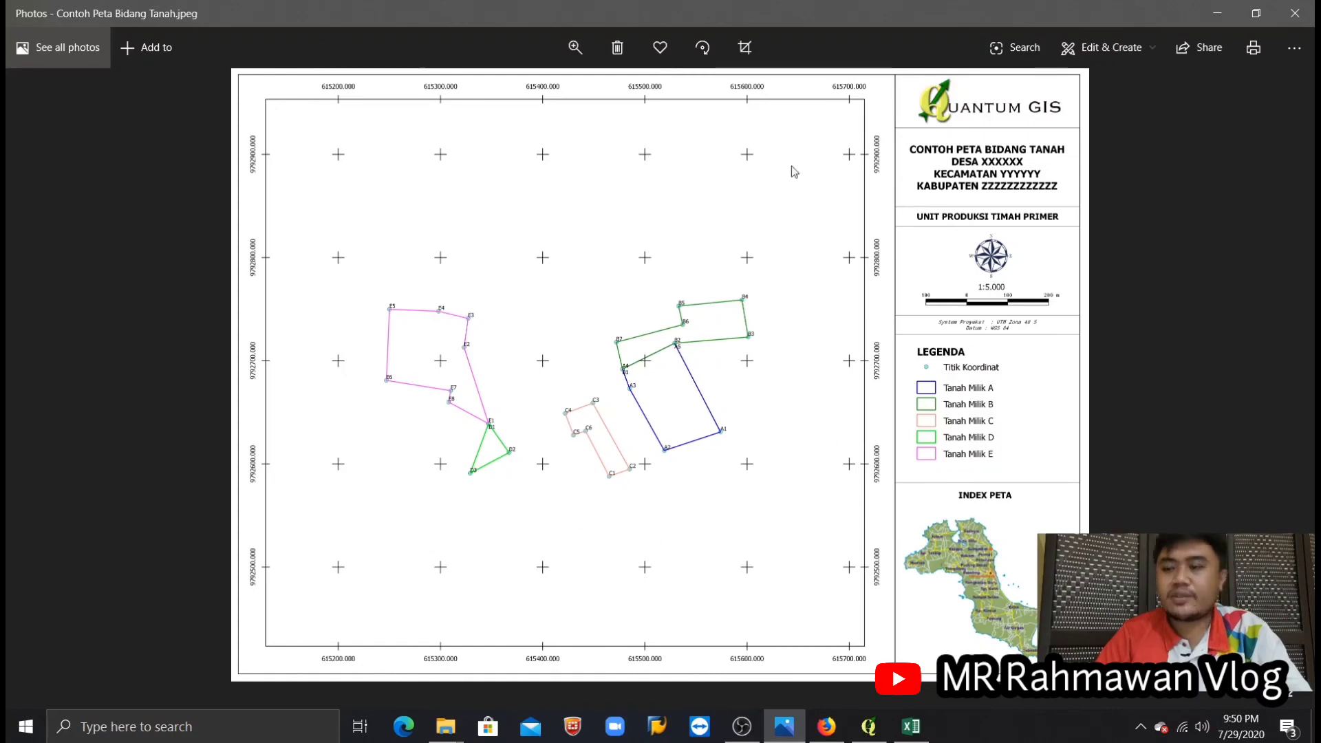
click(1229, 23)
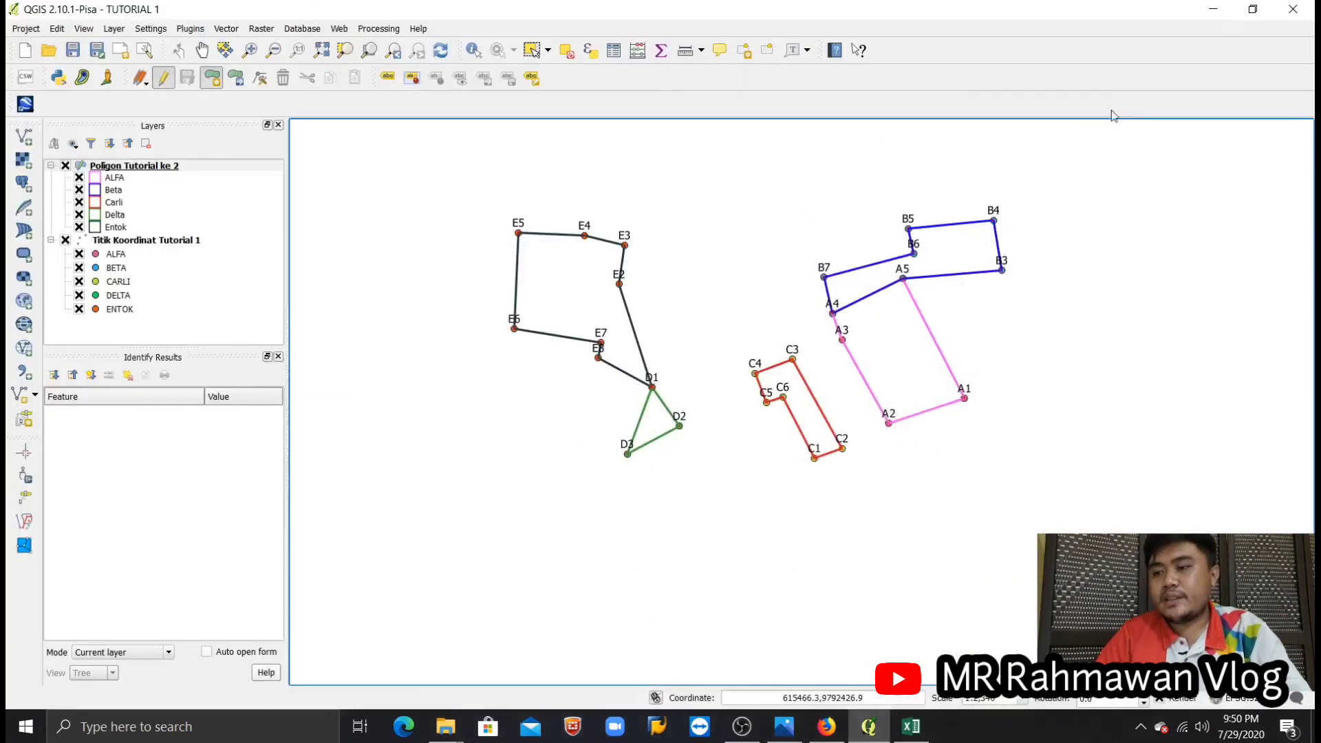
drag(716, 268, 719, 311)
scroll(719, 311, up, 2)
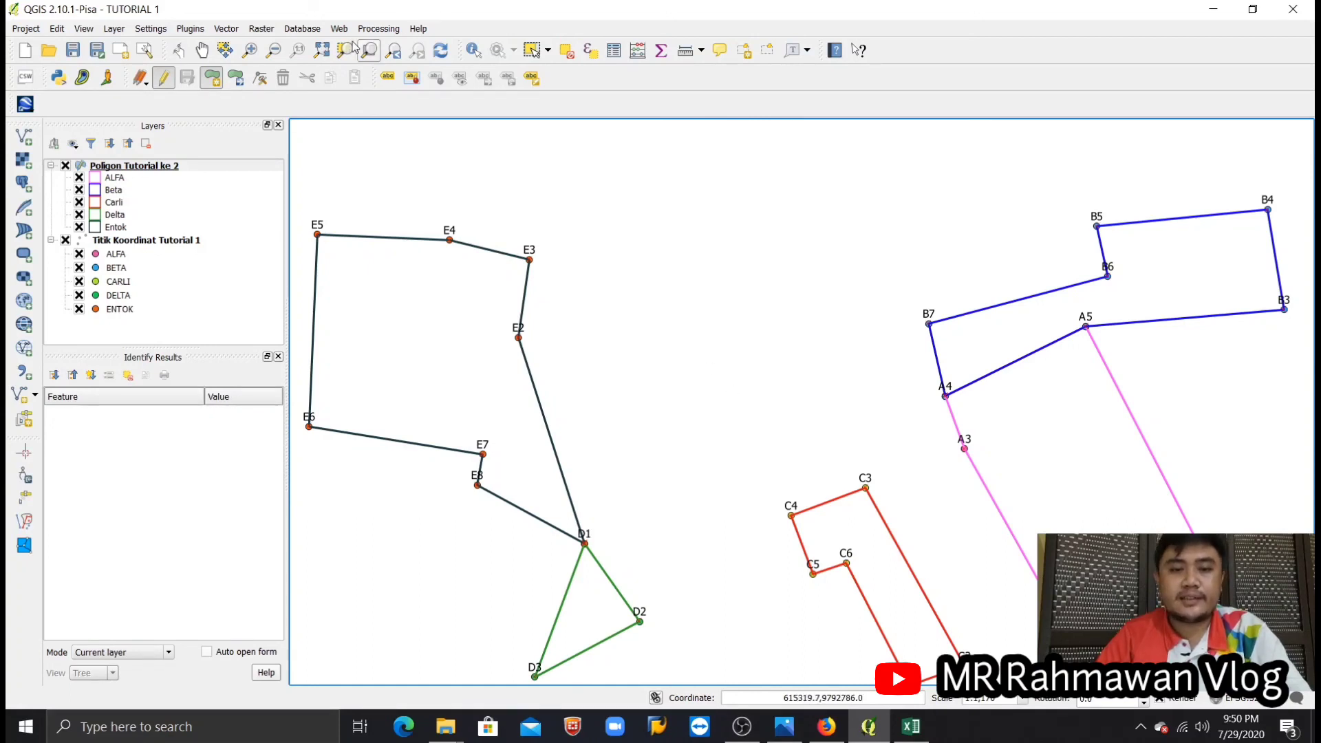
Step: Save the current project, and save it under the new name TUTORIAL 2 in the same QGIS File folder
click(73, 51)
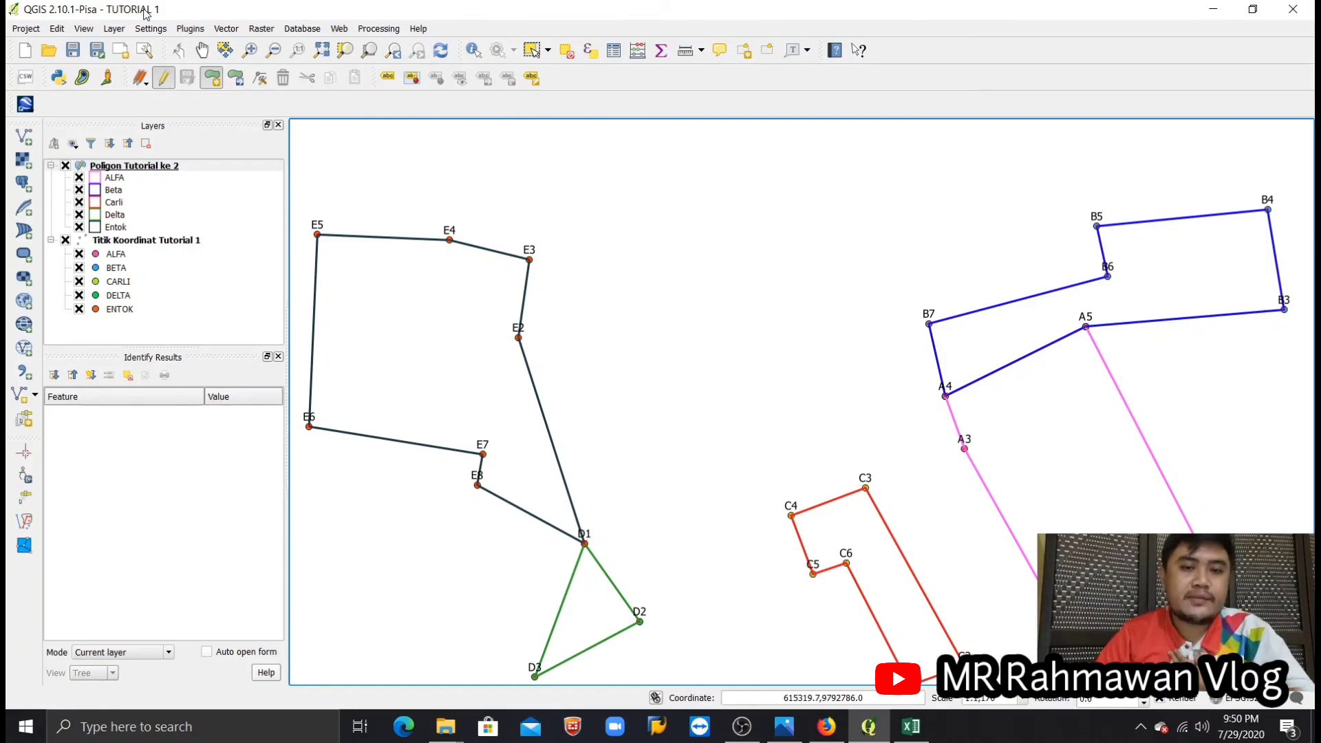
click(38, 29)
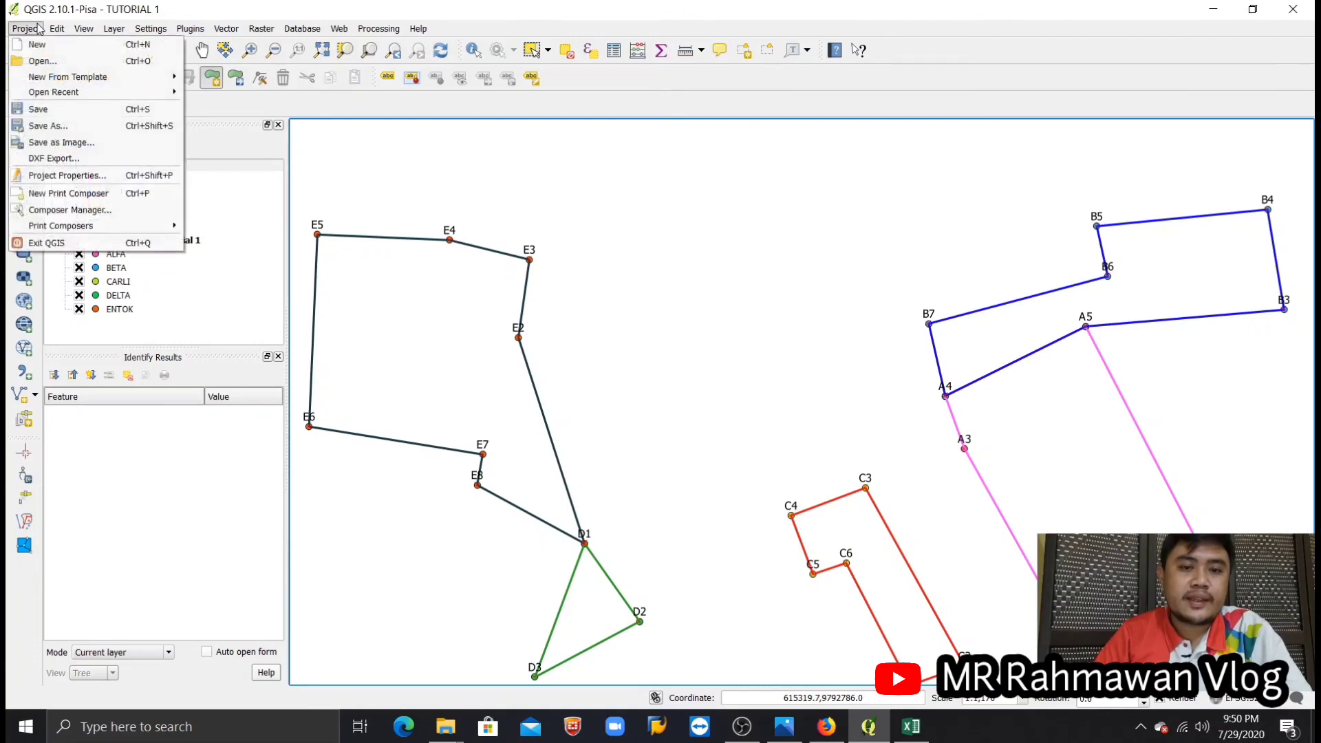
click(58, 131)
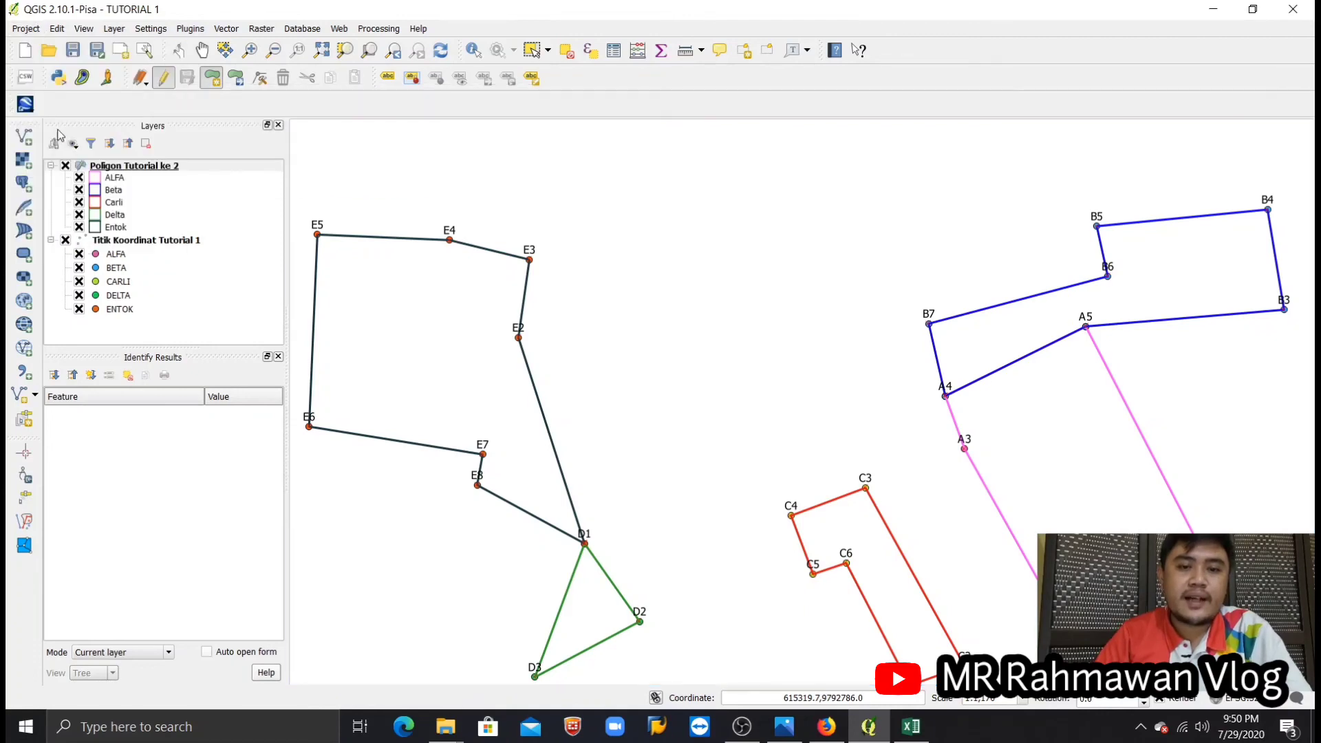
click(261, 160)
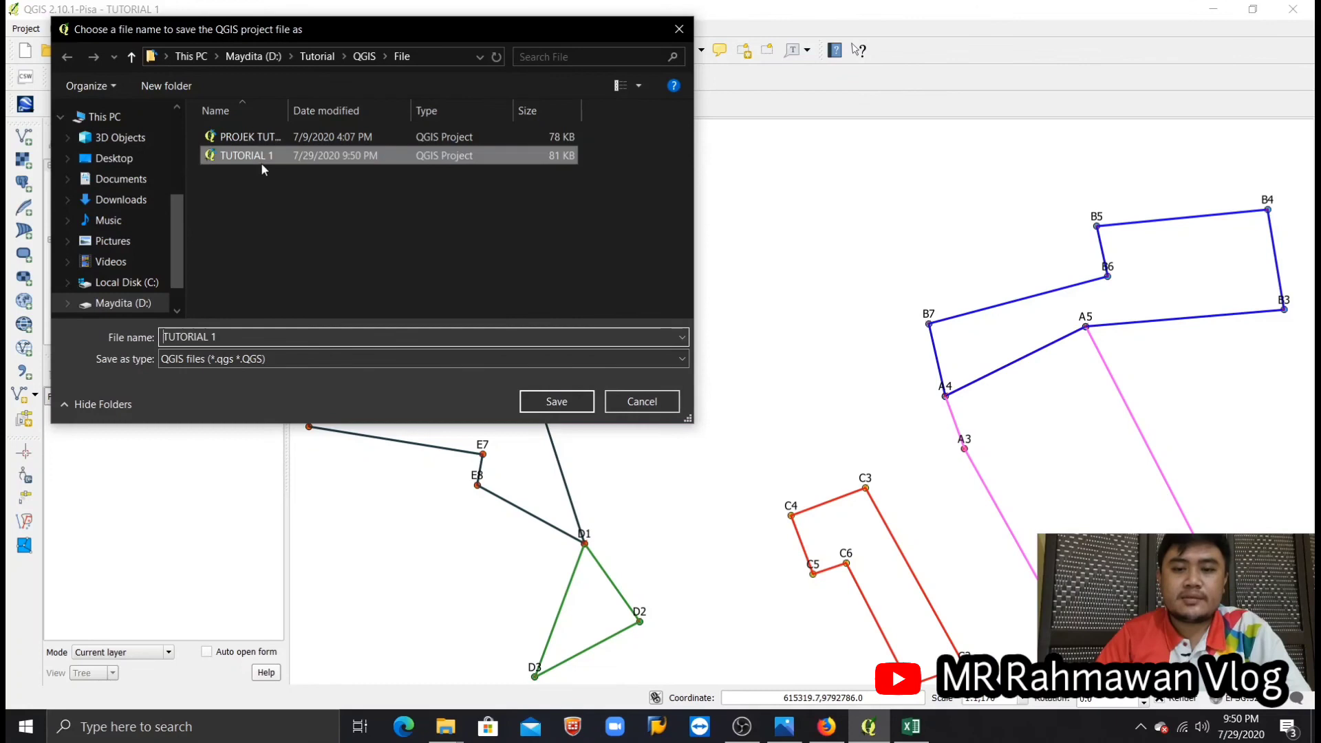
click(255, 337)
click(255, 339)
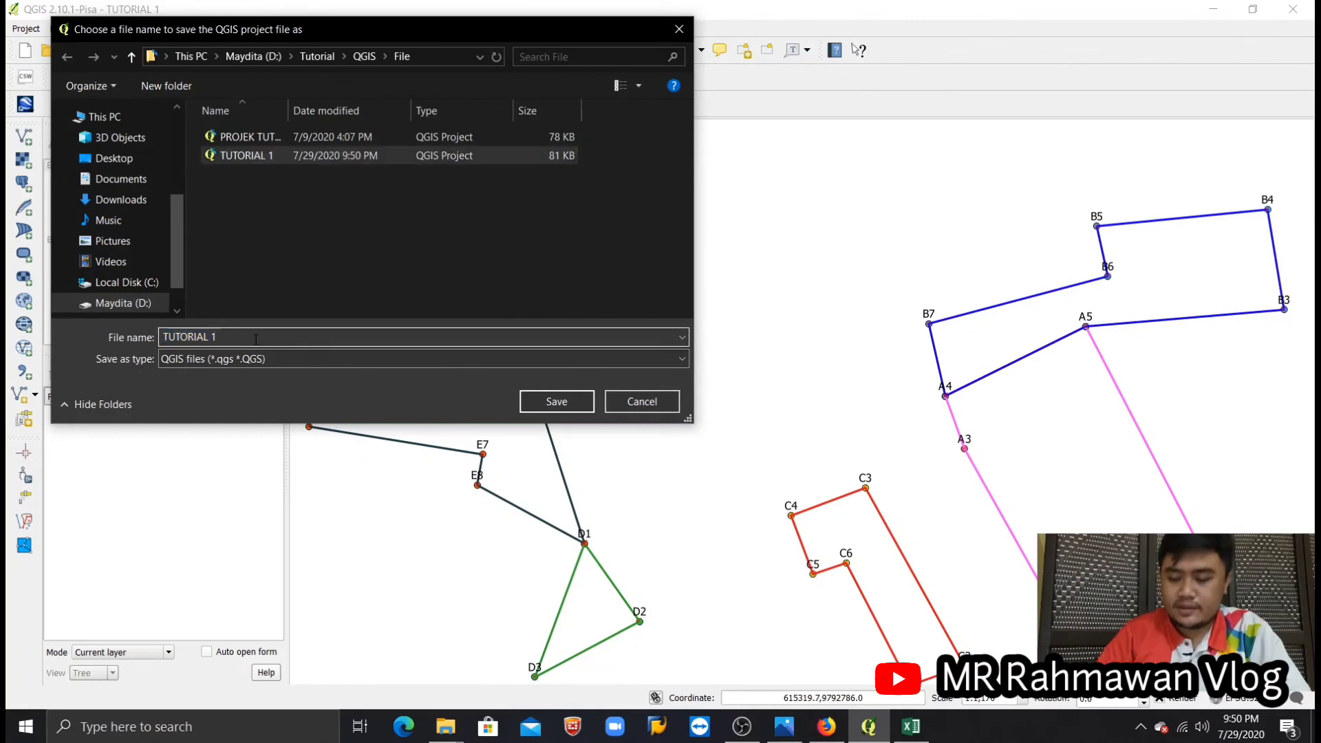
key(BackSpace)
text(2)
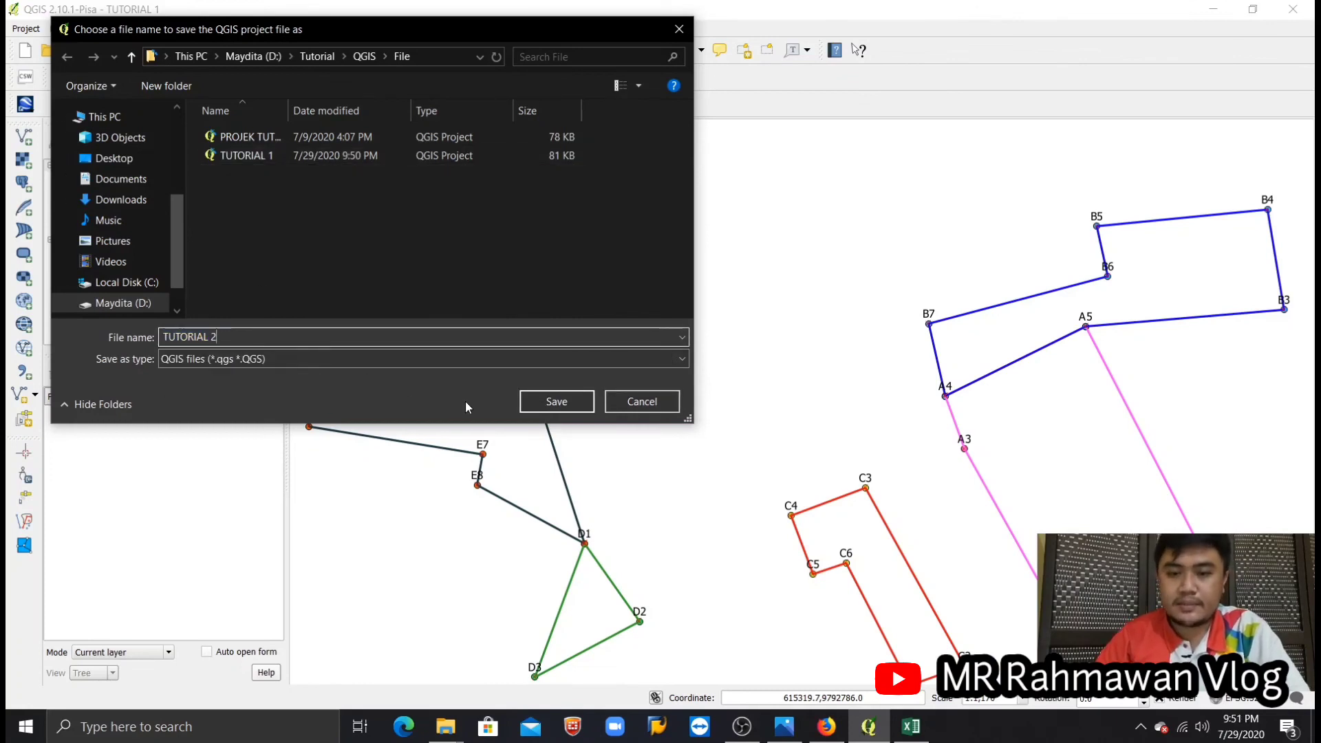
click(584, 404)
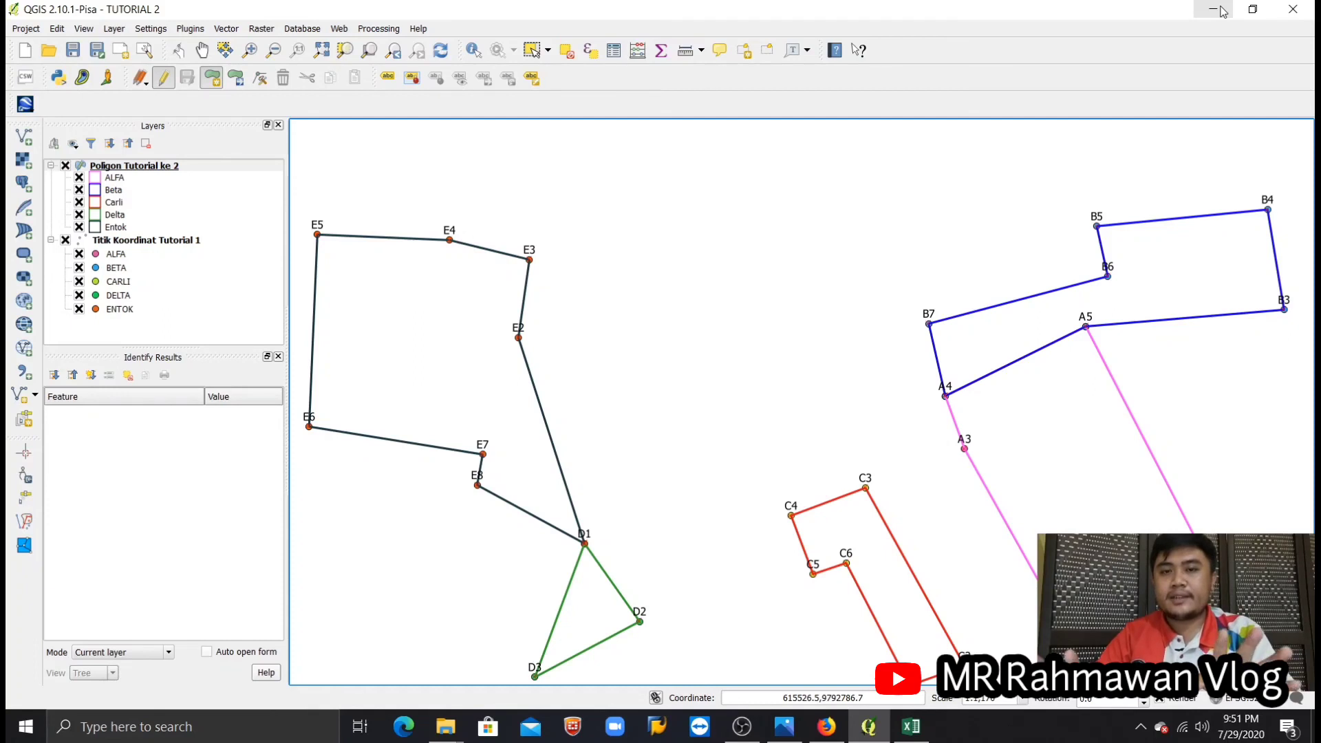
click(1214, 10)
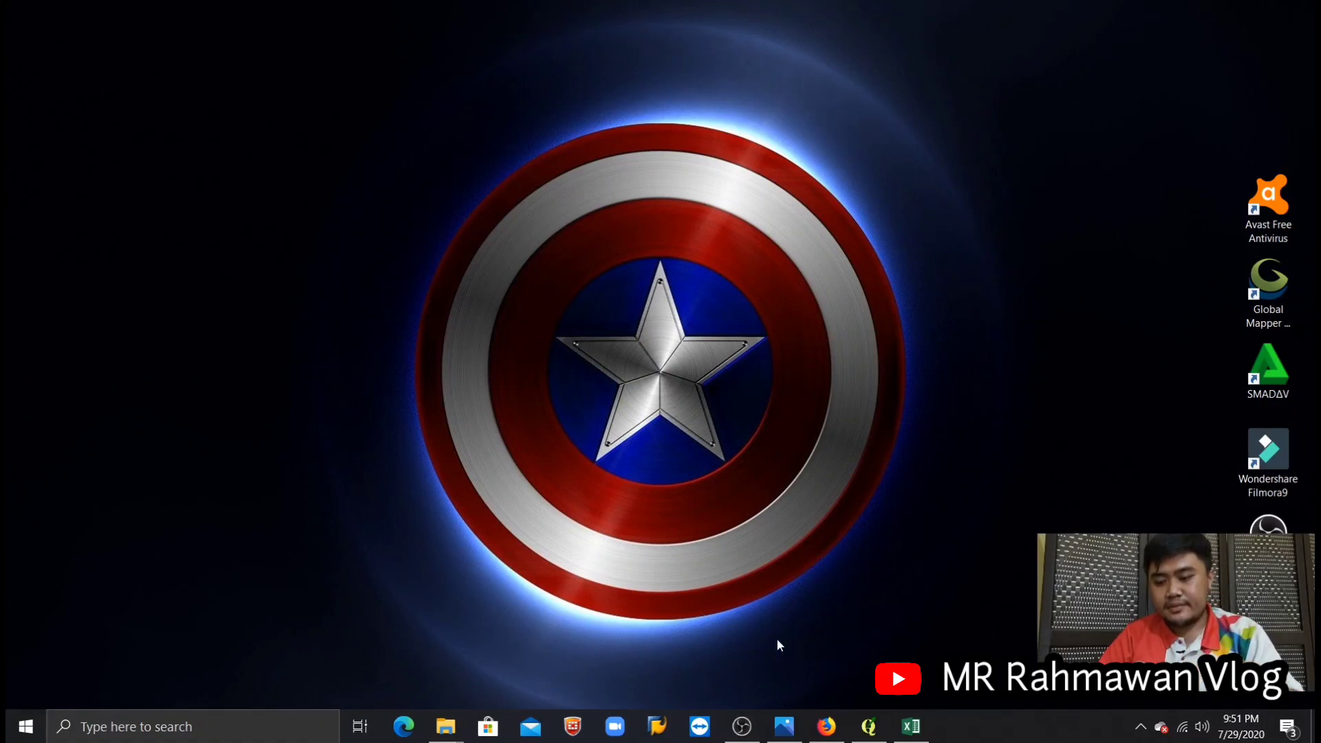
click(743, 726)
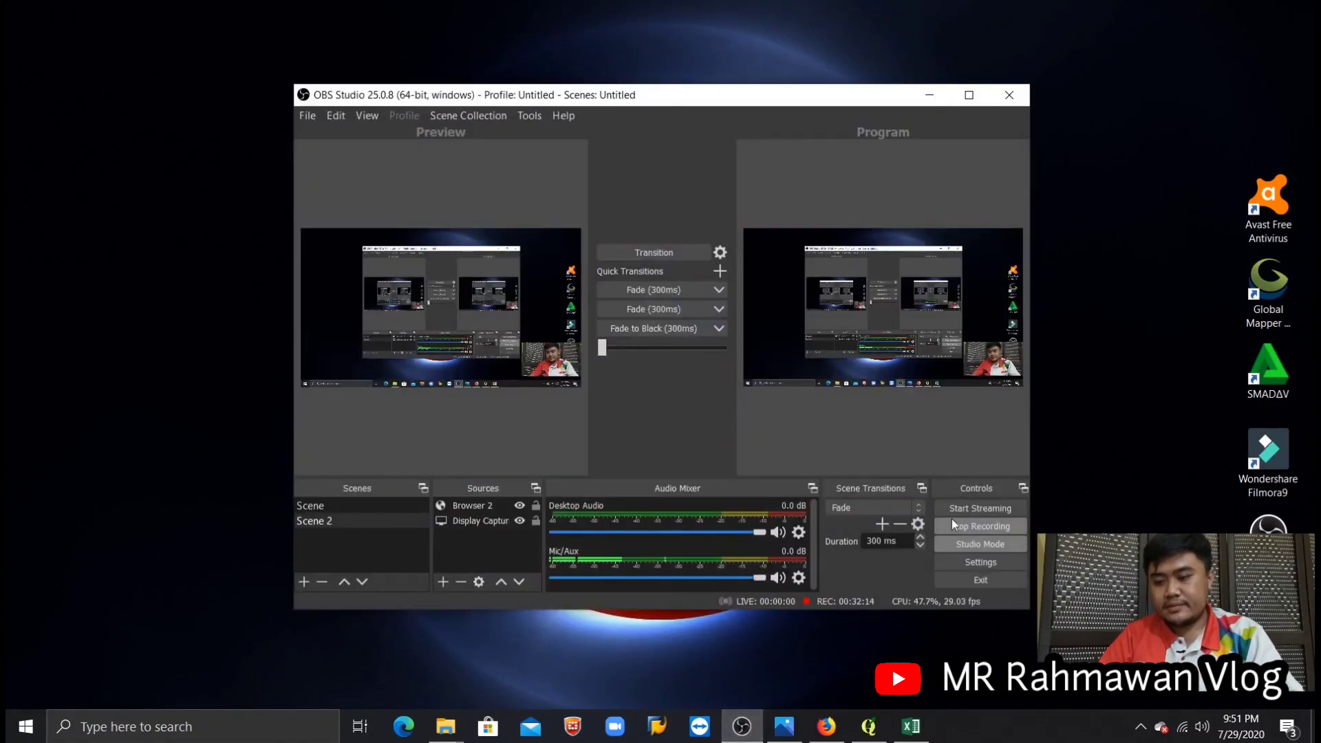